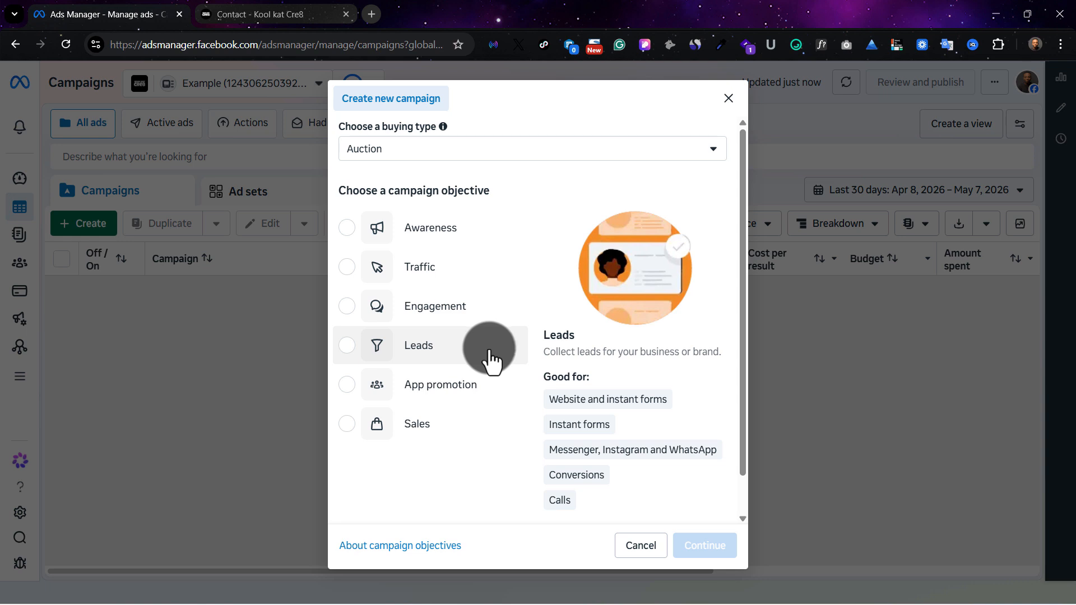
Choose Leads as the objective of the new Auction campaign and continue to its settings.
{"action": "left_click", "coordinate": [491, 359]}
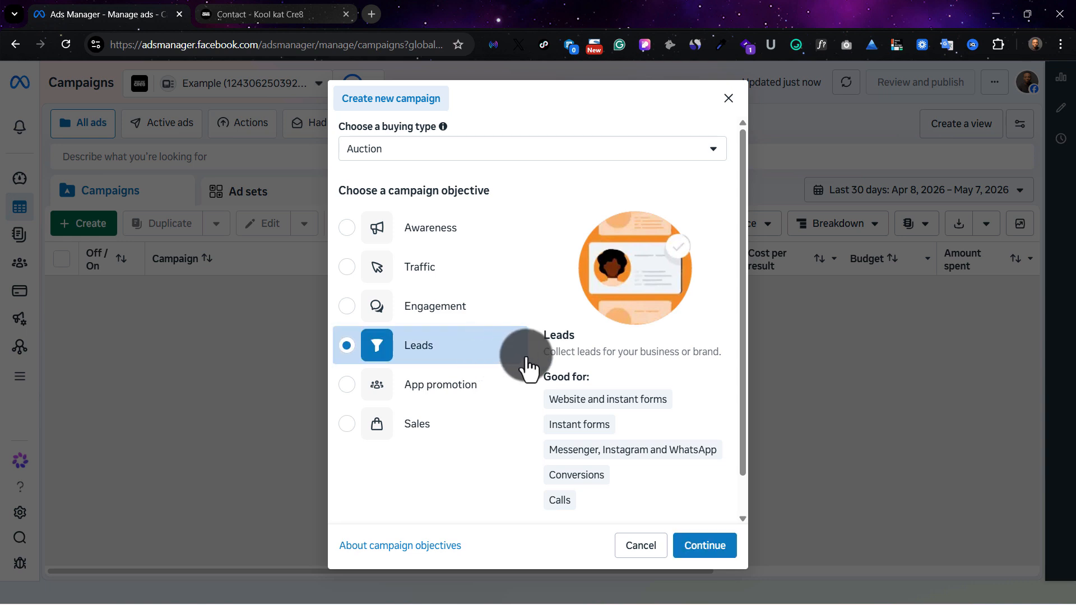
{"action": "left_click", "coordinate": [704, 546]}
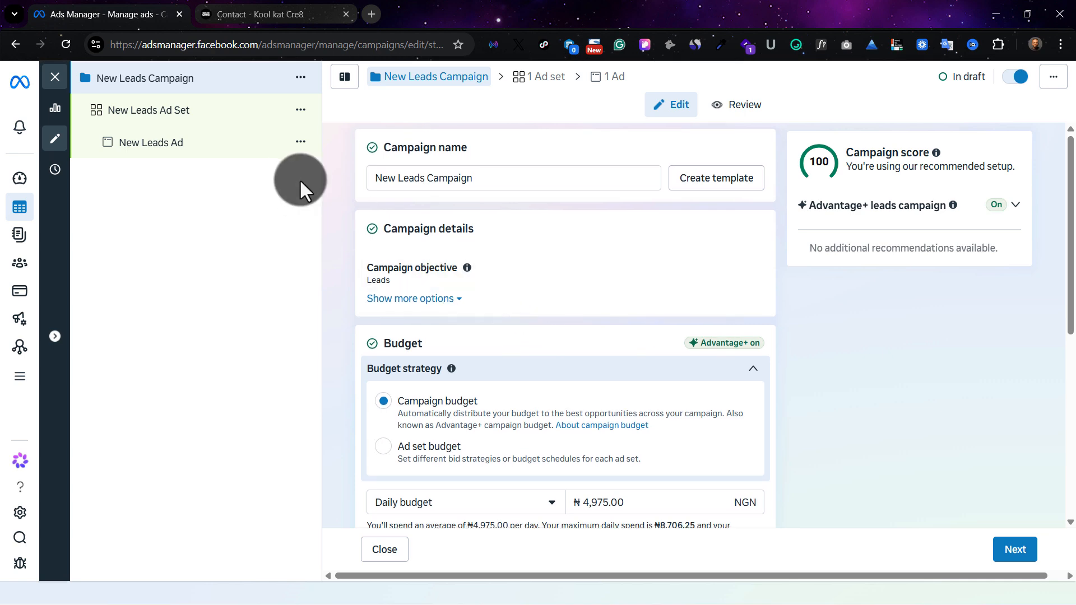
Switch the campaign's budget strategy to Ad set budget and turn off sharing budget with other ad sets.
{"action": "scroll", "coordinate": [540, 359], "scroll_direction": "down", "scroll_amount": 1}
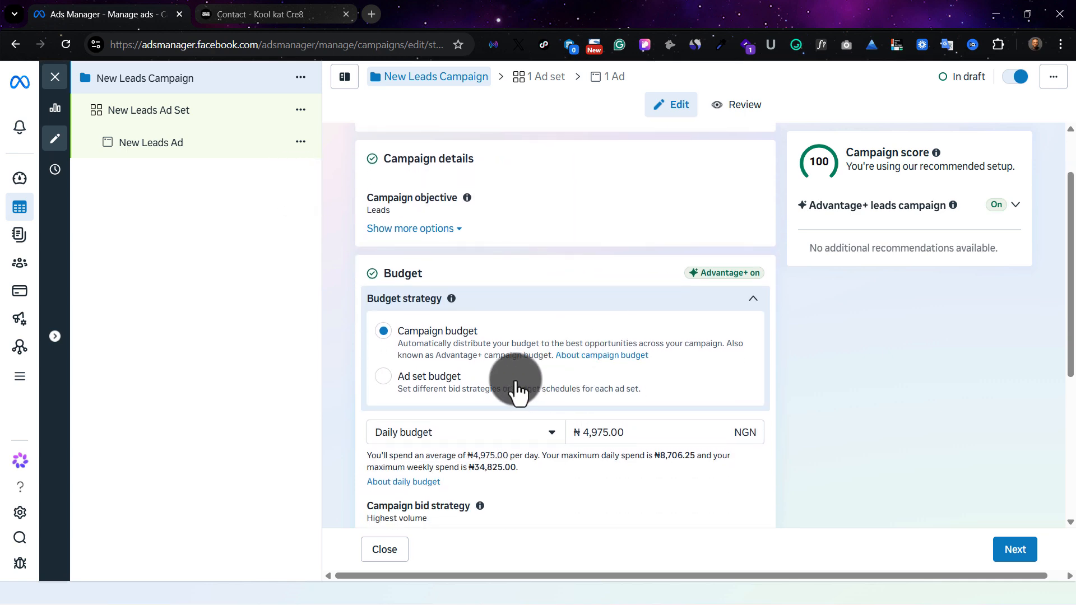
{"action": "scroll", "coordinate": [448, 365], "scroll_direction": "down", "scroll_amount": 1}
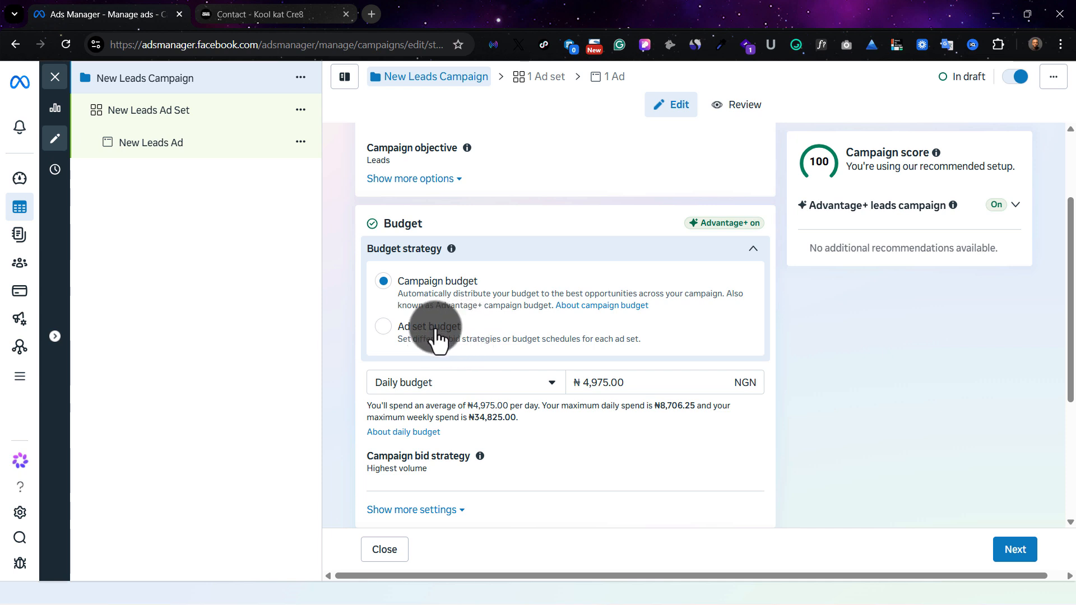
{"action": "left_click", "coordinate": [447, 335]}
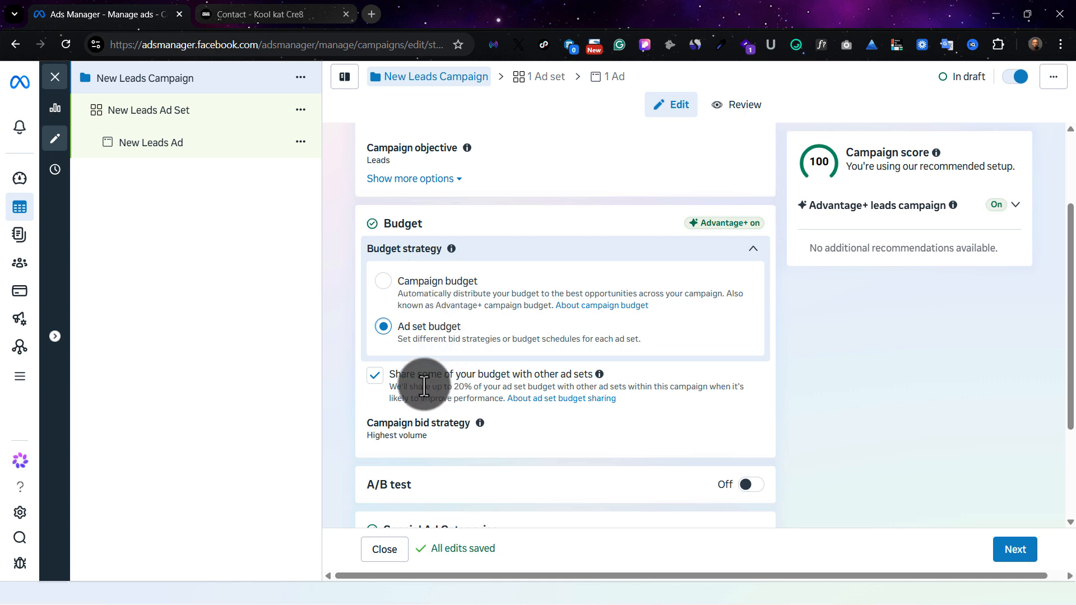
{"action": "scroll", "coordinate": [381, 330], "scroll_direction": "down", "scroll_amount": 2}
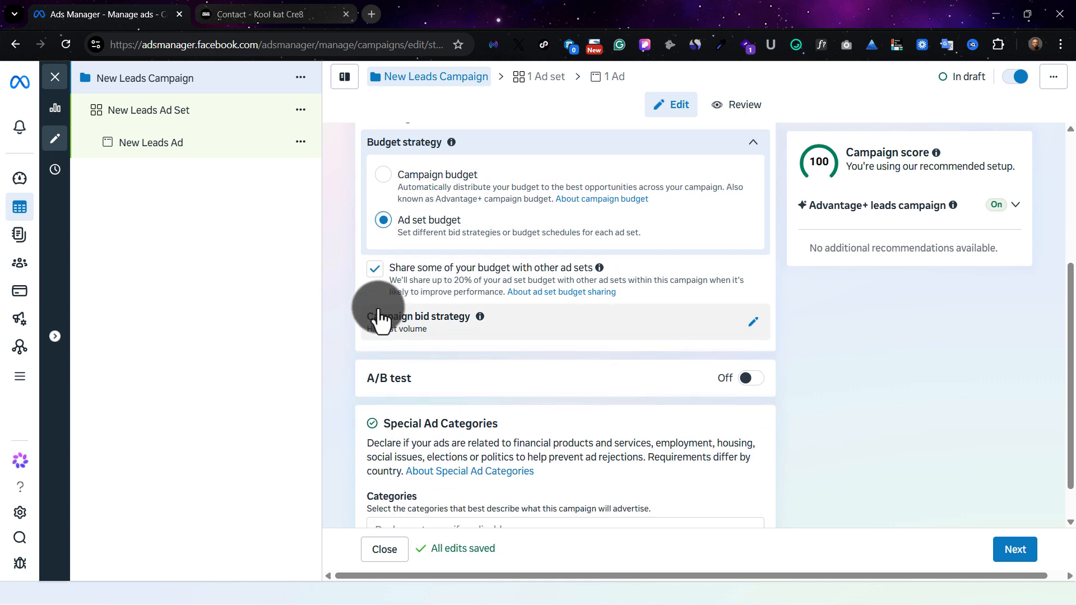
{"action": "left_click", "coordinate": [375, 270]}
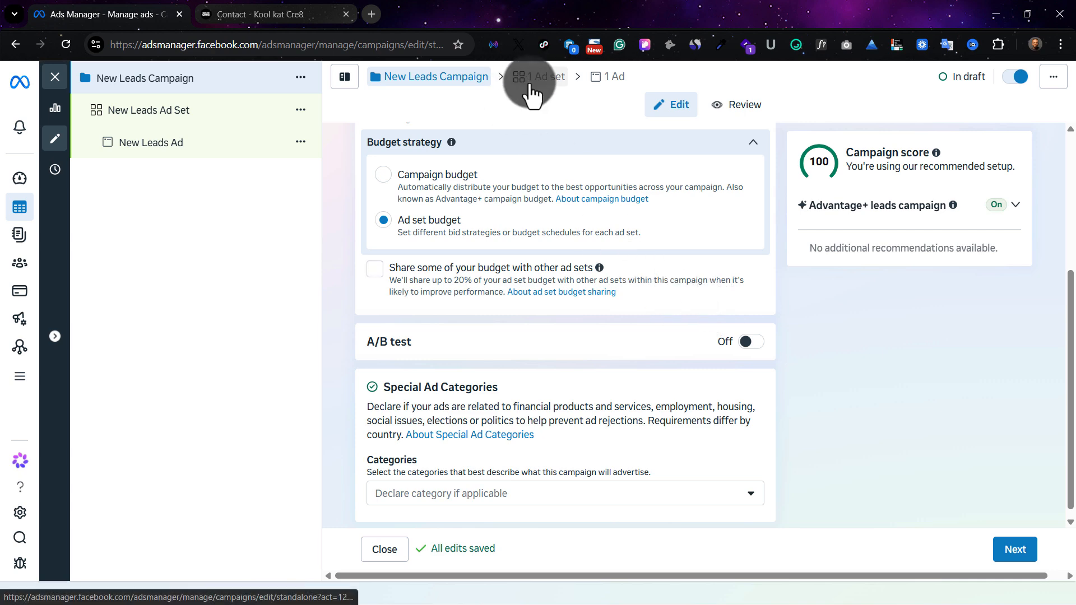
Review the available Special Ad Categories without declaring any for the campaign.
{"action": "scroll", "coordinate": [627, 359], "scroll_direction": "down", "scroll_amount": 1}
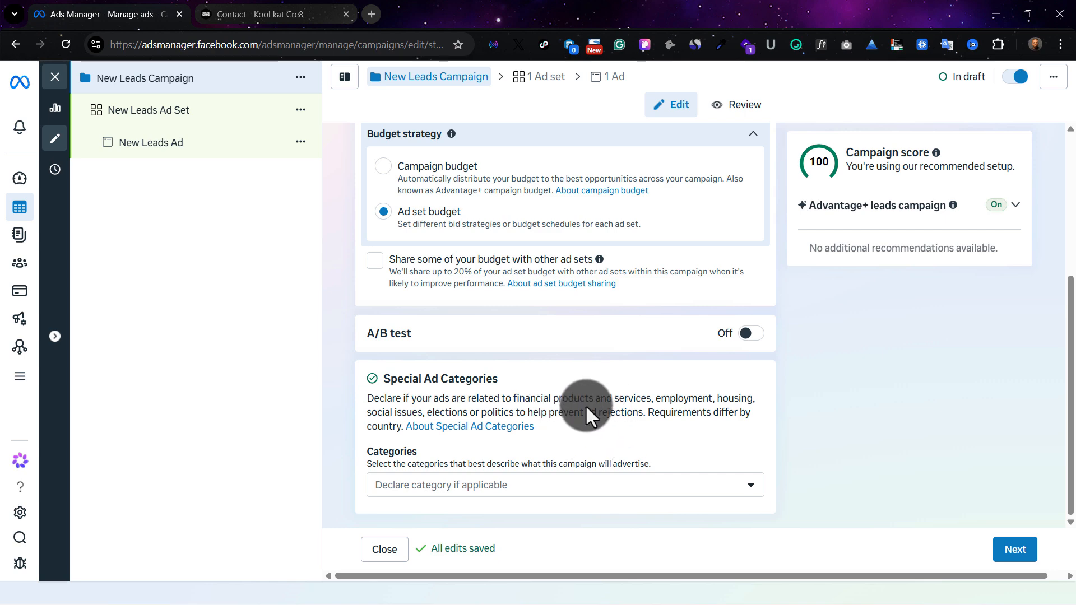
{"action": "left_click", "coordinate": [559, 487]}
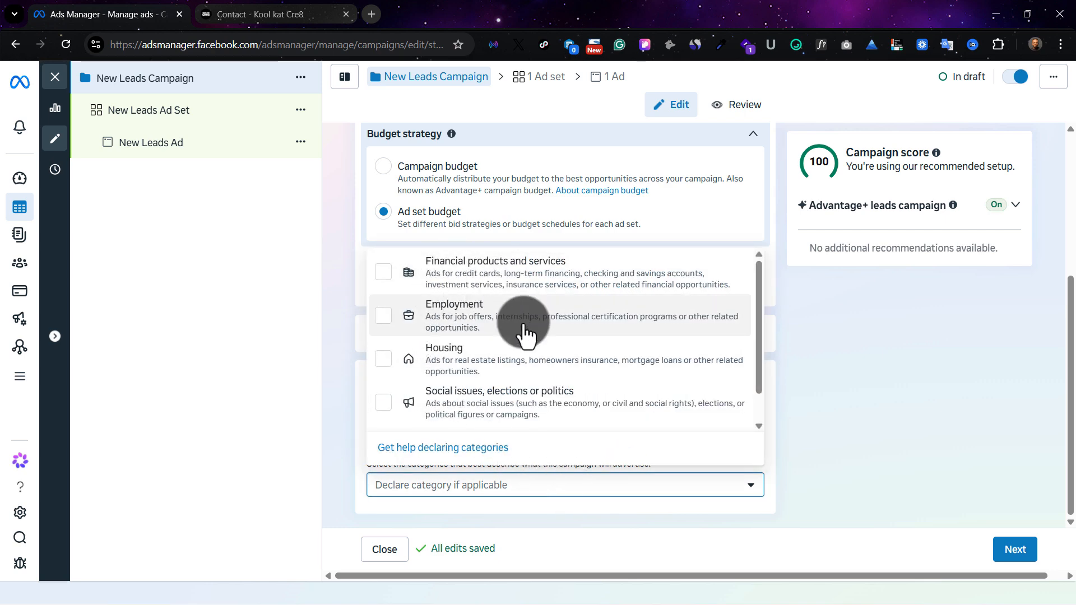
{"action": "left_click", "coordinate": [894, 399]}
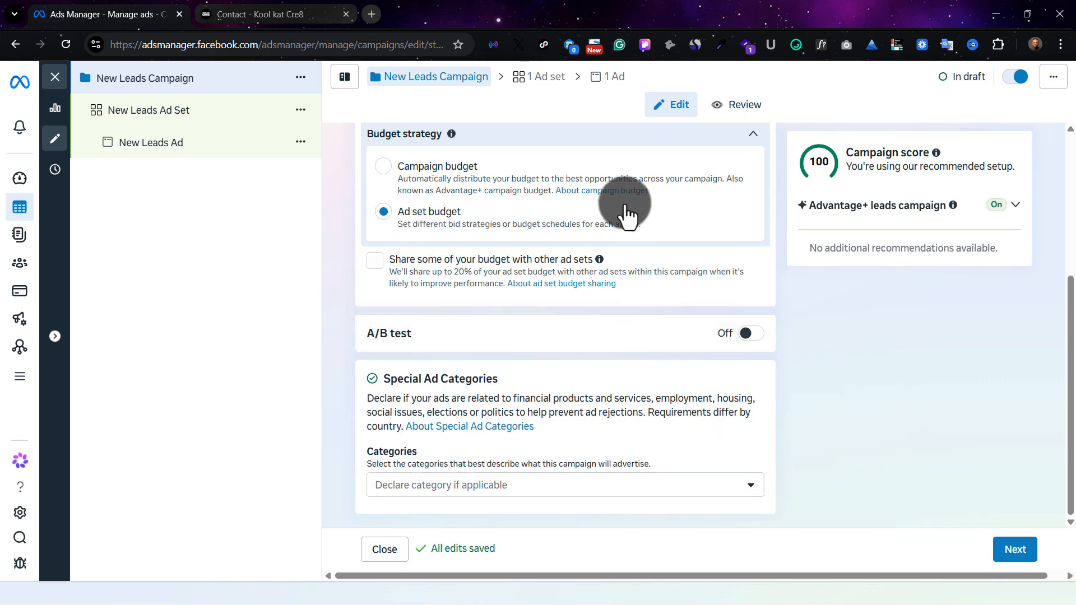
Rename the campaign as "Leads Campaign - Car wash".
{"action": "scroll", "coordinate": [423, 177], "scroll_direction": "up", "scroll_amount": 4}
{"action": "left_click", "coordinate": [488, 181]}
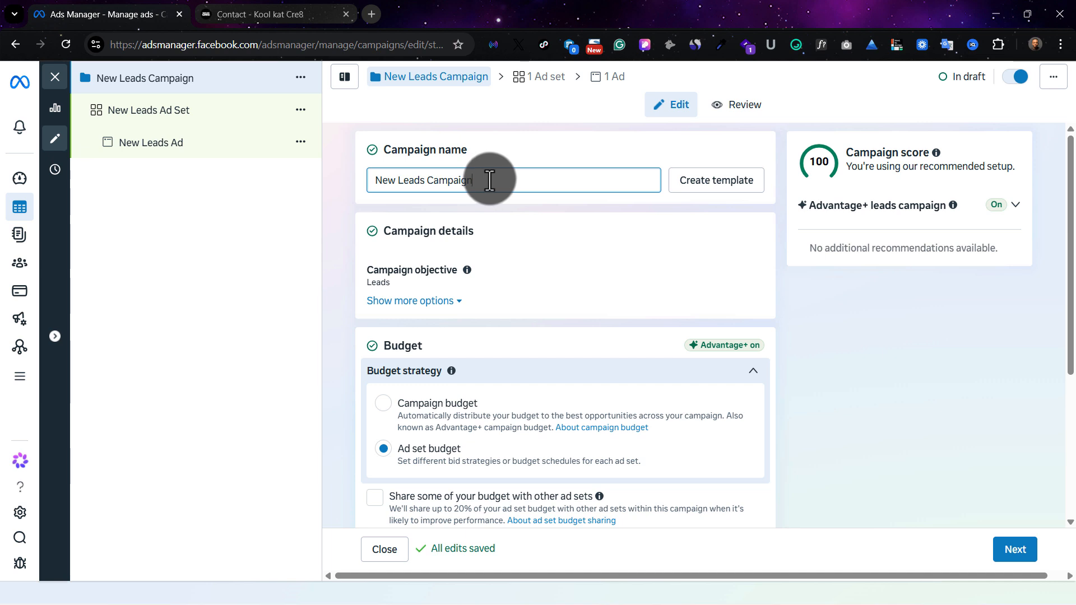
{"action": "left_click_drag", "start_coordinate": [489, 179], "coordinate": [325, 178]}
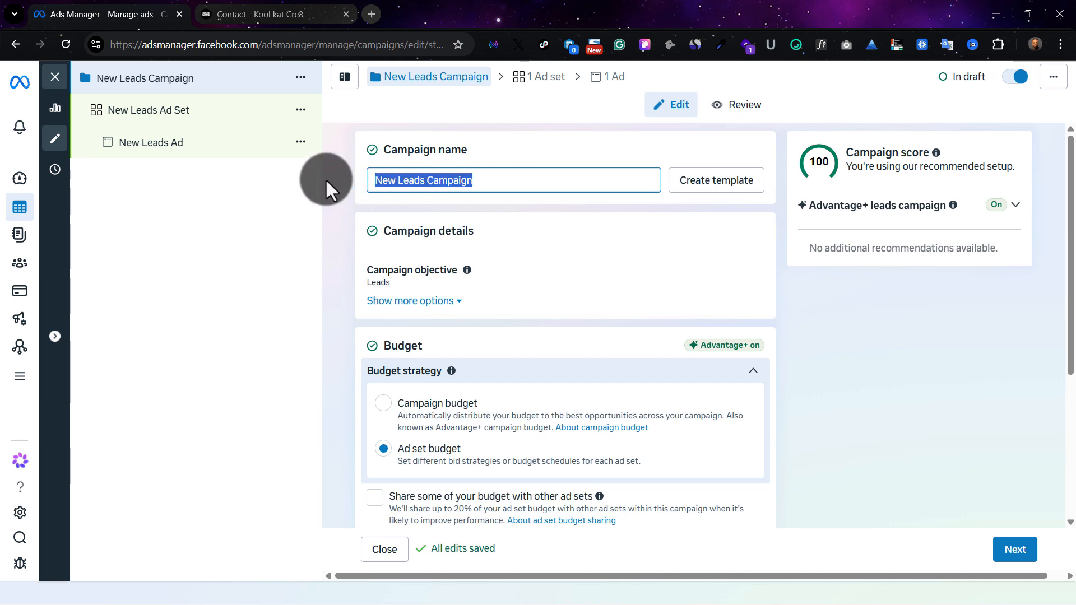
{"action": "left_click", "coordinate": [397, 180]}
{"action": "key", "text": "BackSpace"}
{"action": "key", "text": "BackSpace"}
{"action": "key", "text": "BackSpace"}
{"action": "key", "text": "BackSpace"}
{"action": "left_click", "coordinate": [480, 180]}
{"action": "type", "text": "- Car"}
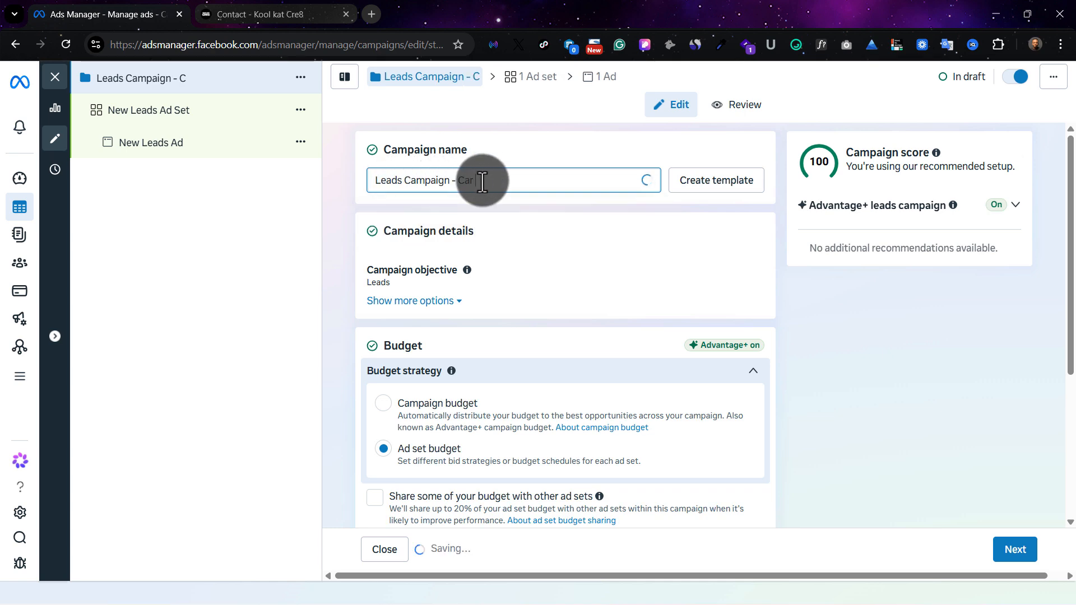
{"action": "type", "text": " wash"}
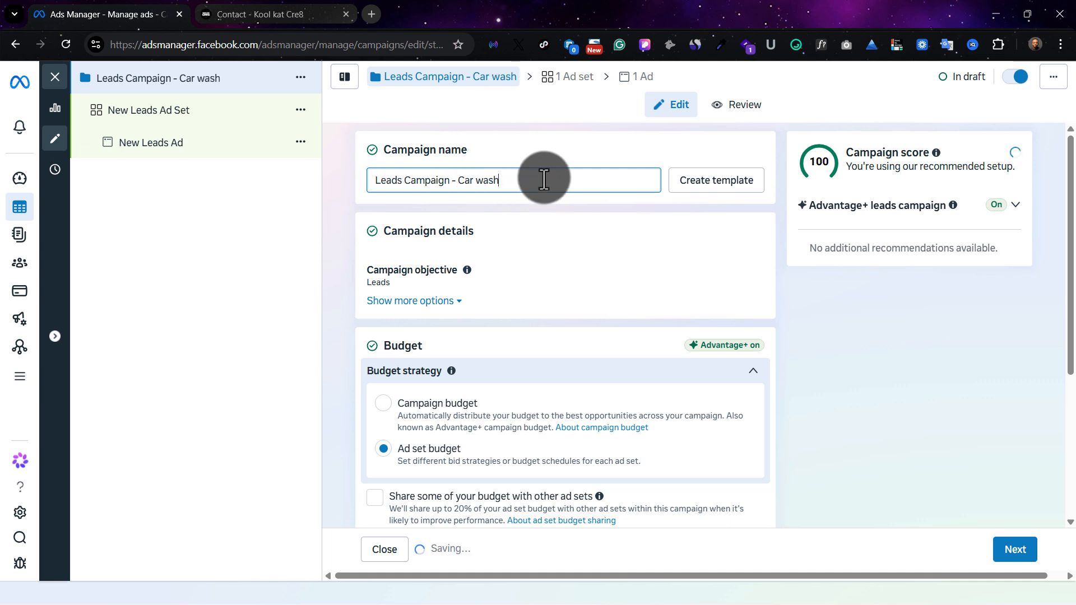
Copy the campaign name and reuse it to rename the ad set as "Leads Campaign - Car wash Ad Set".
{"action": "triple_click", "coordinate": [533, 182]}
{"action": "key", "text": "ctrl+c"}
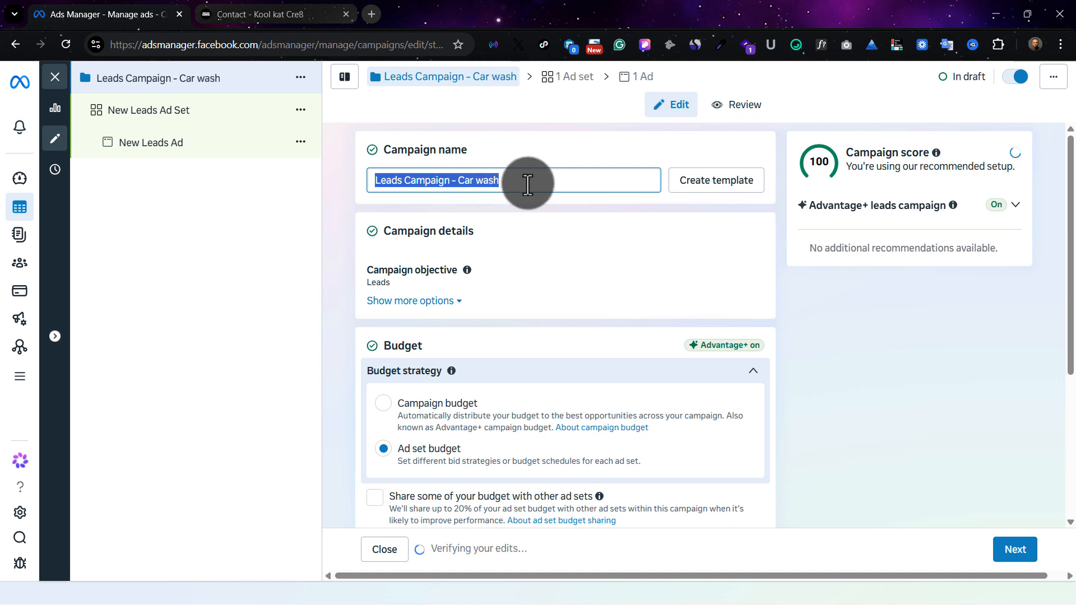
{"action": "left_click", "coordinate": [515, 180]}
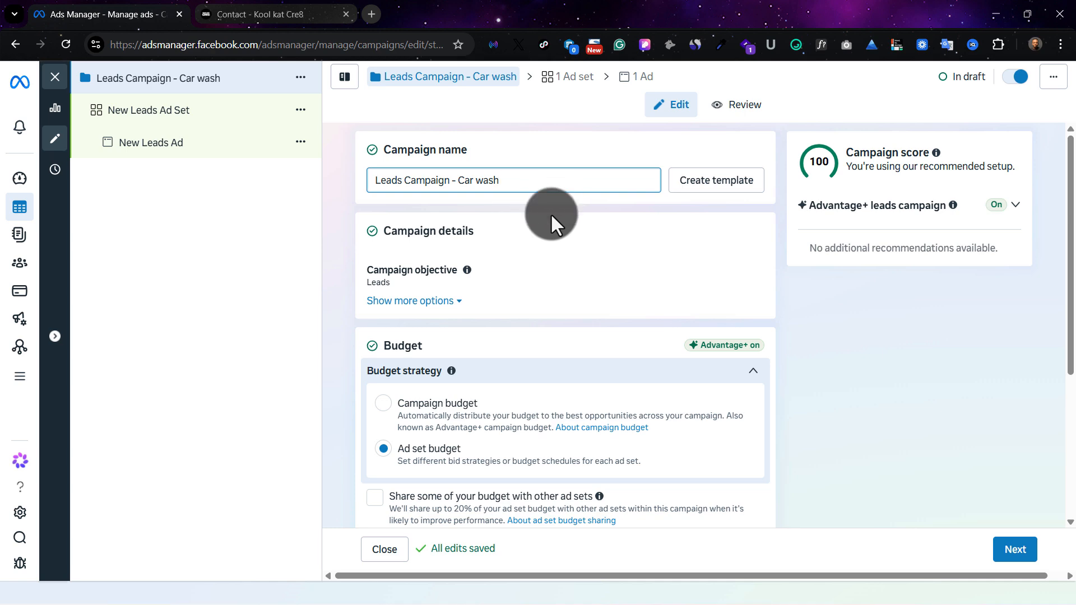
{"action": "scroll", "coordinate": [550, 213], "scroll_direction": "down", "scroll_amount": 4}
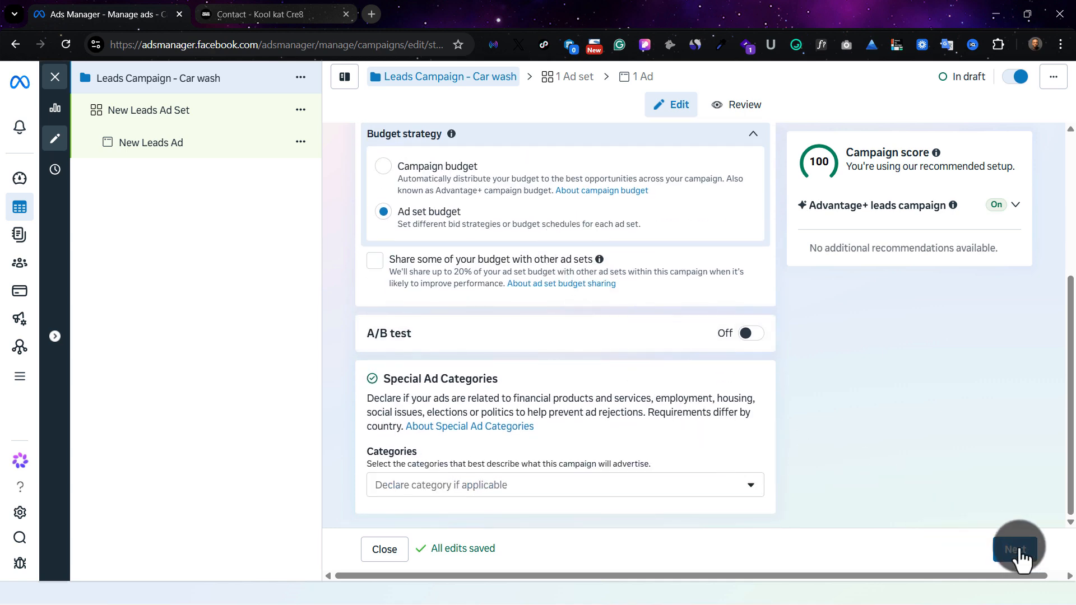
{"action": "left_click", "coordinate": [1020, 556]}
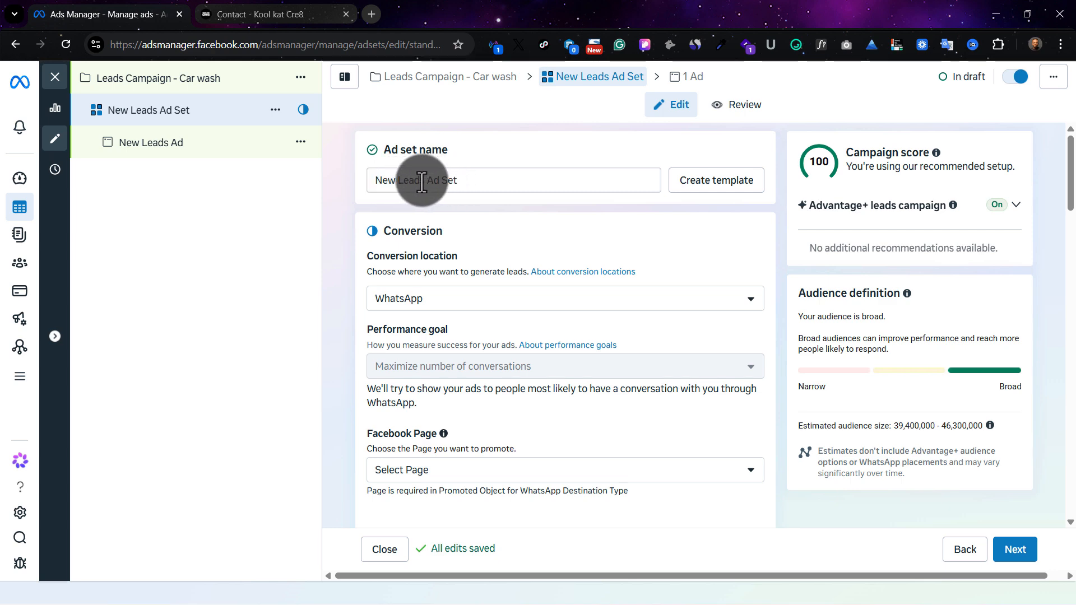
{"action": "left_click_drag", "start_coordinate": [424, 180], "coordinate": [327, 186]}
{"action": "key", "text": "ctrl+v"}
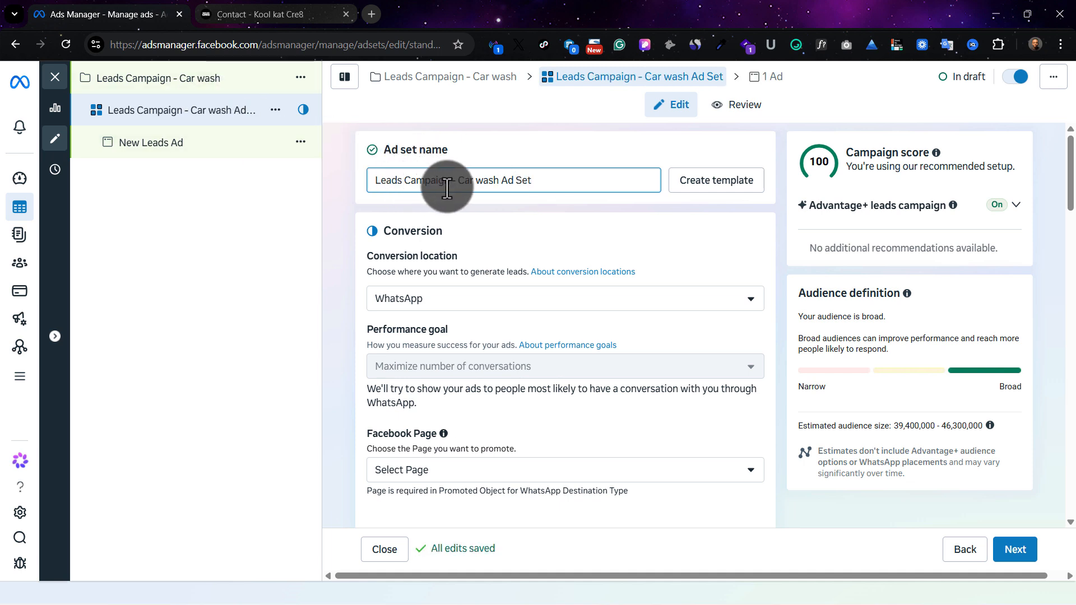
{"action": "left_click", "coordinate": [556, 234]}
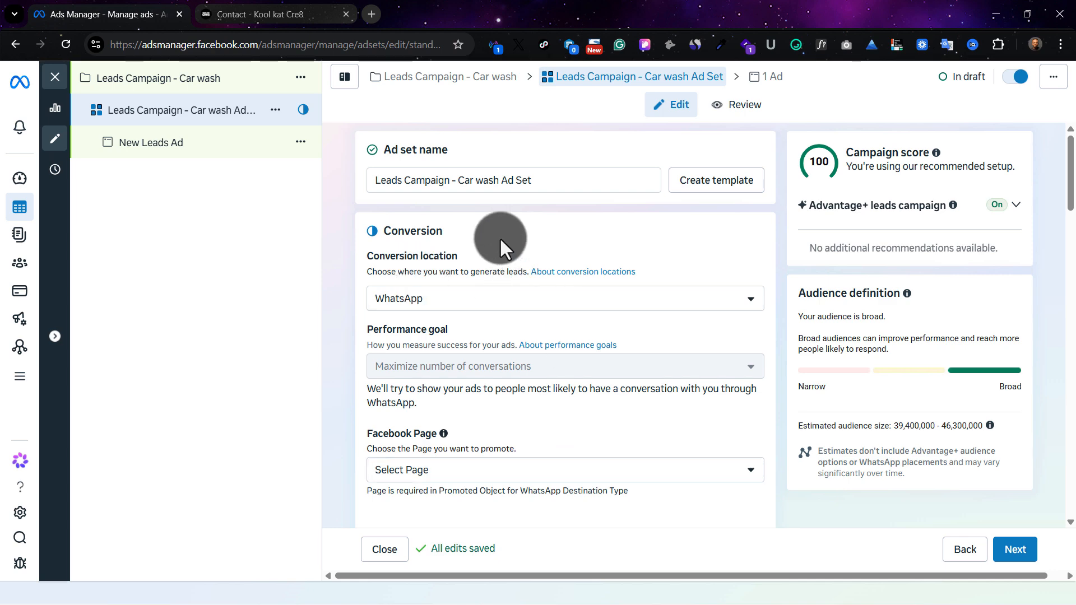
Open the ad set's conversion location choices and review the multiple and single destination options.
{"action": "scroll", "coordinate": [460, 284], "scroll_direction": "down", "scroll_amount": 1}
{"action": "scroll", "coordinate": [460, 284], "scroll_direction": "down", "scroll_amount": 2}
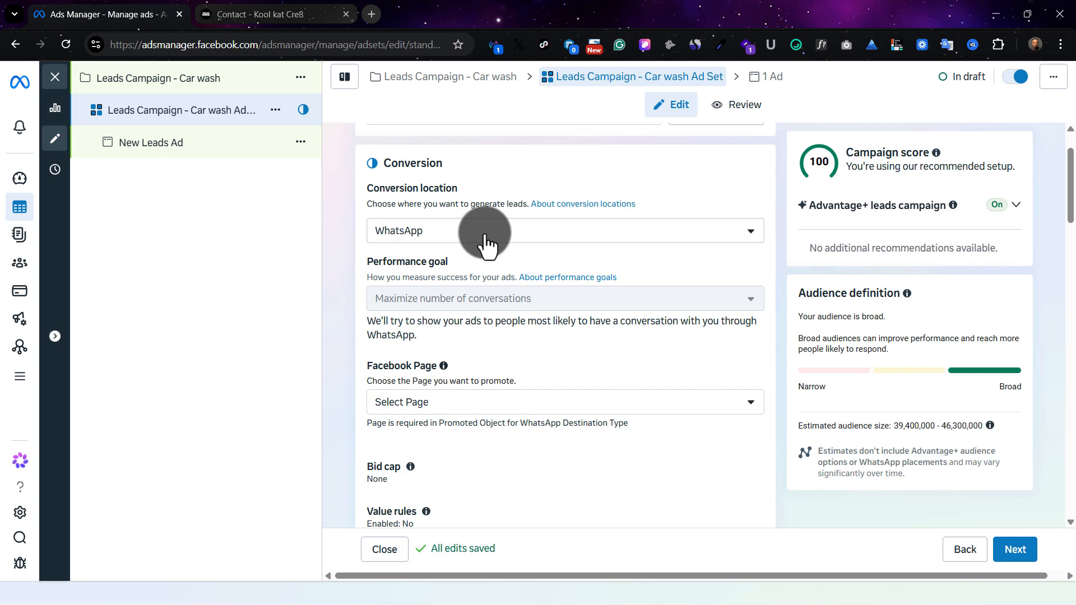
{"action": "left_click", "coordinate": [485, 242]}
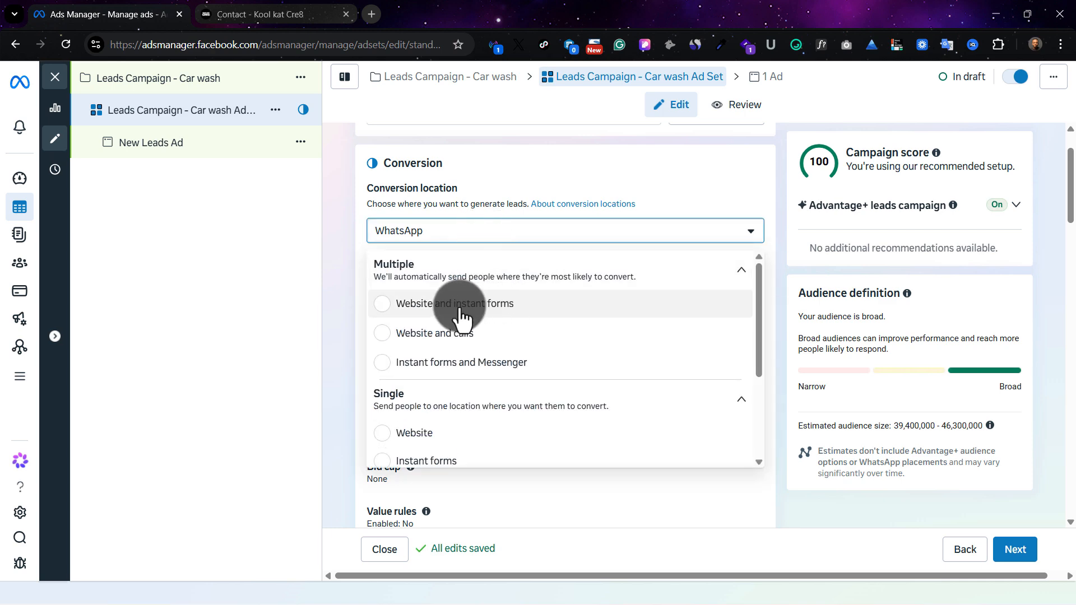
{"action": "scroll", "coordinate": [425, 339], "scroll_direction": "down", "scroll_amount": 1}
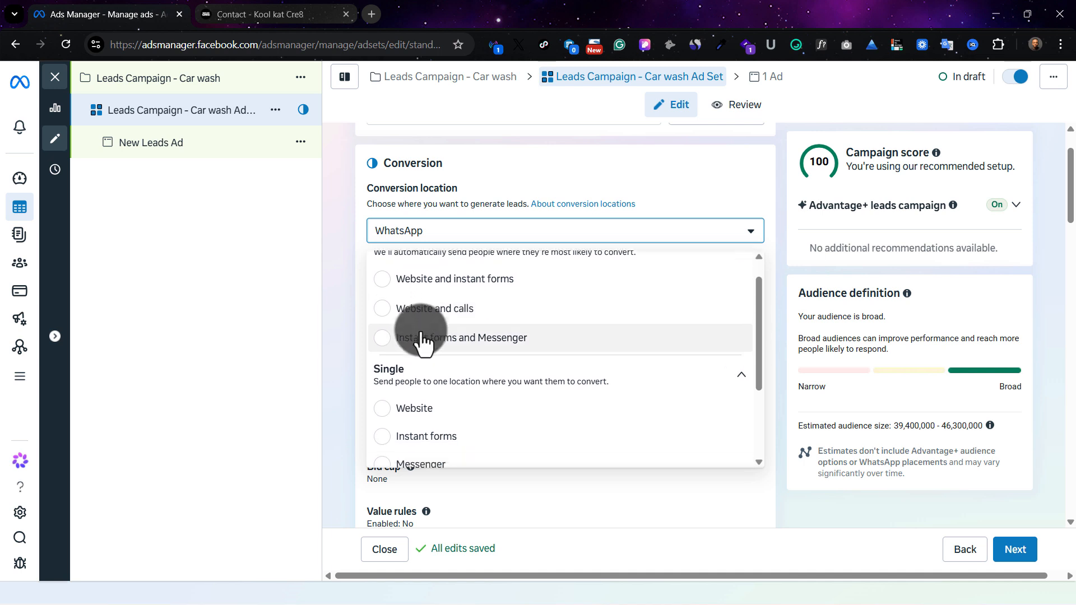
{"action": "scroll", "coordinate": [425, 339], "scroll_direction": "down", "scroll_amount": 5}
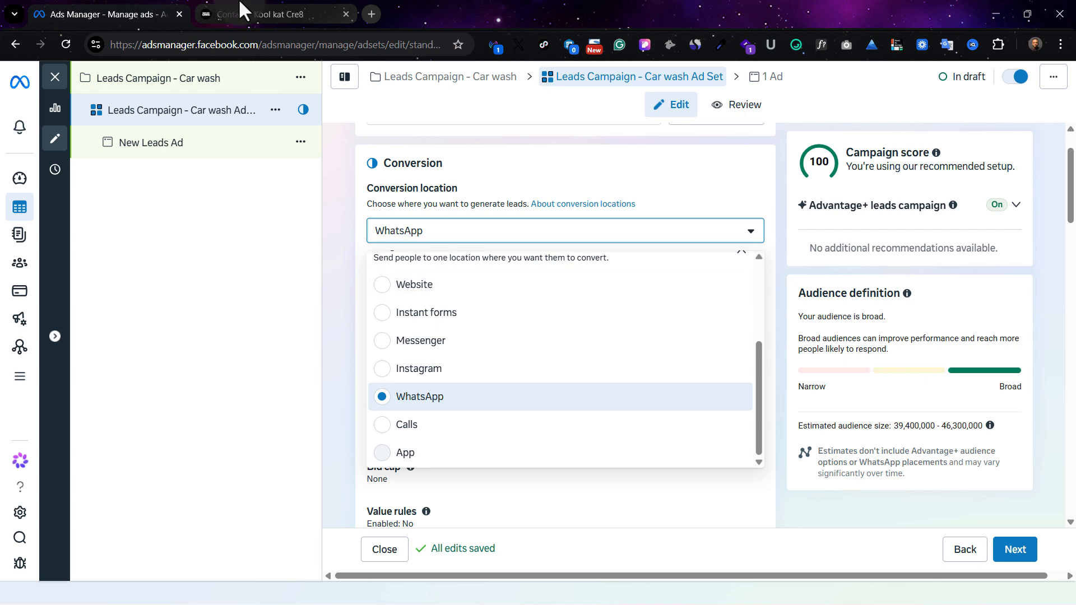
Switch to the Kool kat Cre8 contact page and inspect its lead form and pixel events with Meta Pixel Helper.
{"action": "left_click", "coordinate": [246, 14]}
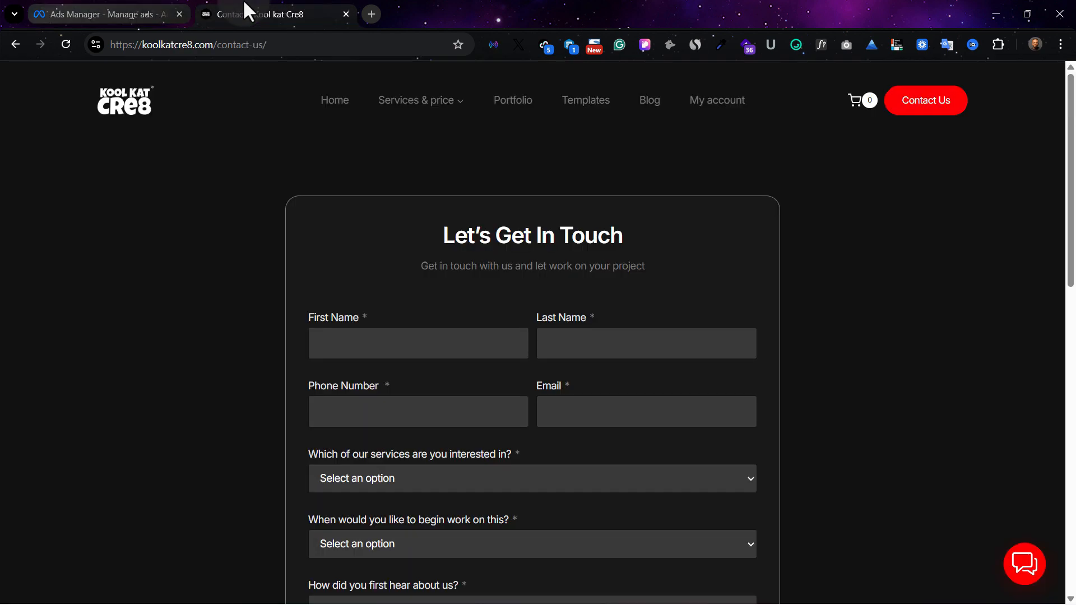
{"action": "left_click", "coordinate": [491, 47]}
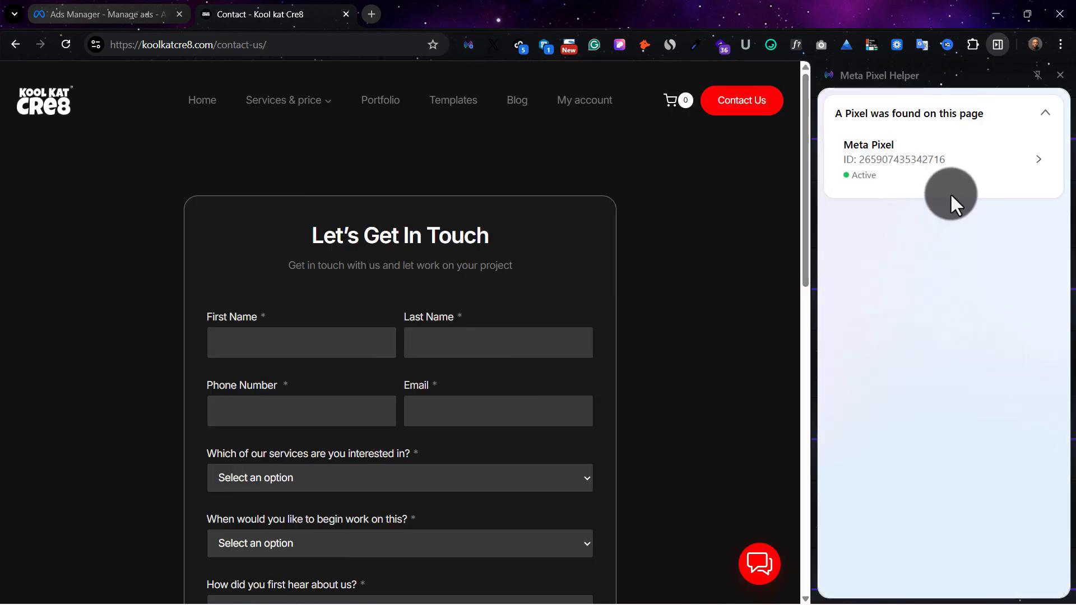
{"action": "scroll", "coordinate": [523, 447], "scroll_direction": "down", "scroll_amount": 5}
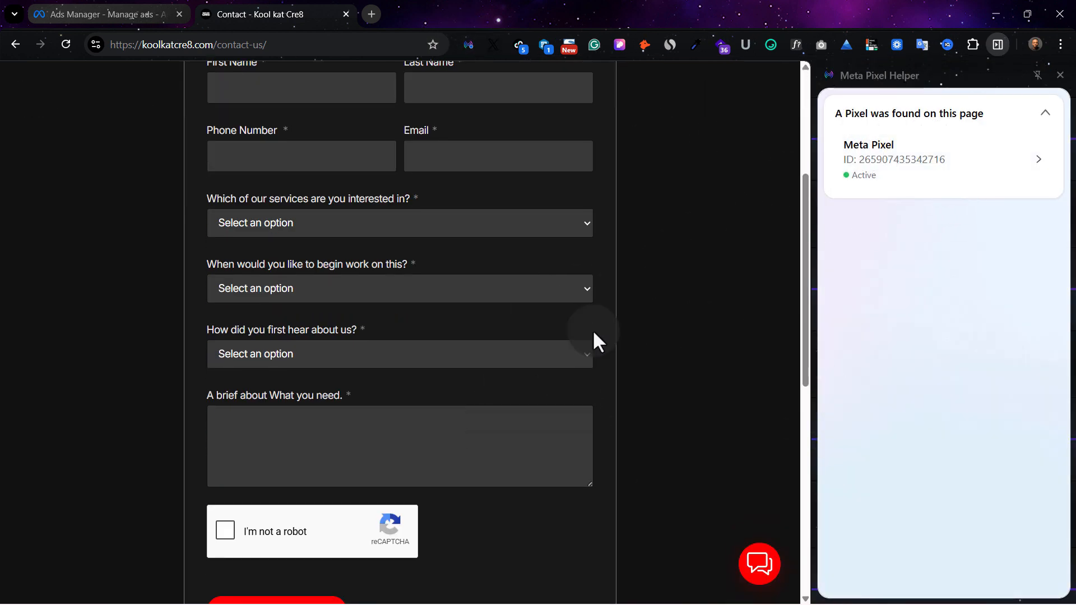
{"action": "scroll", "coordinate": [596, 339], "scroll_direction": "down", "scroll_amount": 3}
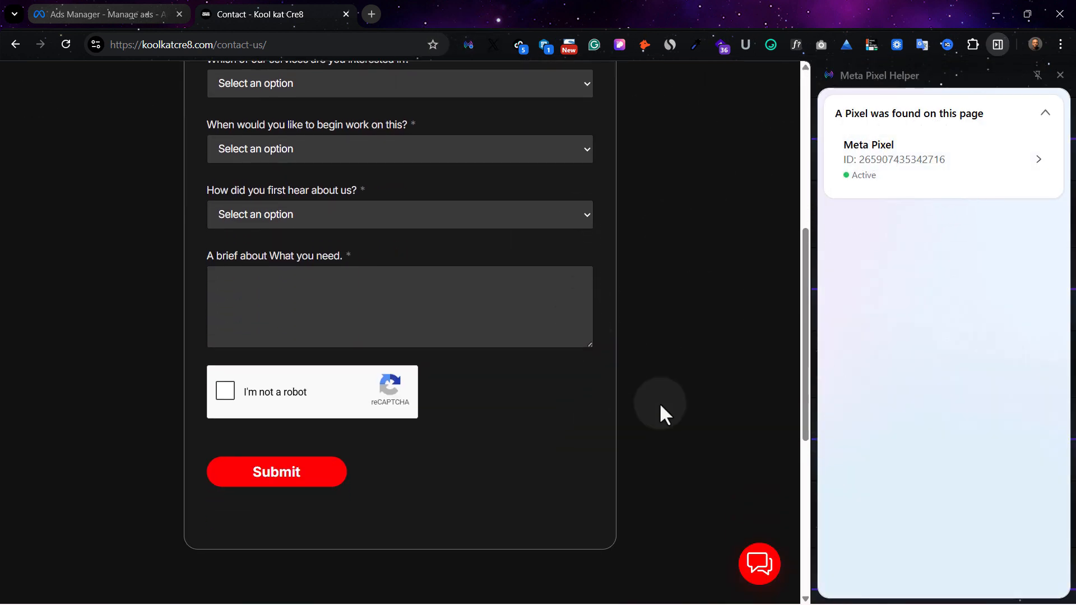
{"action": "left_click", "coordinate": [1049, 162]}
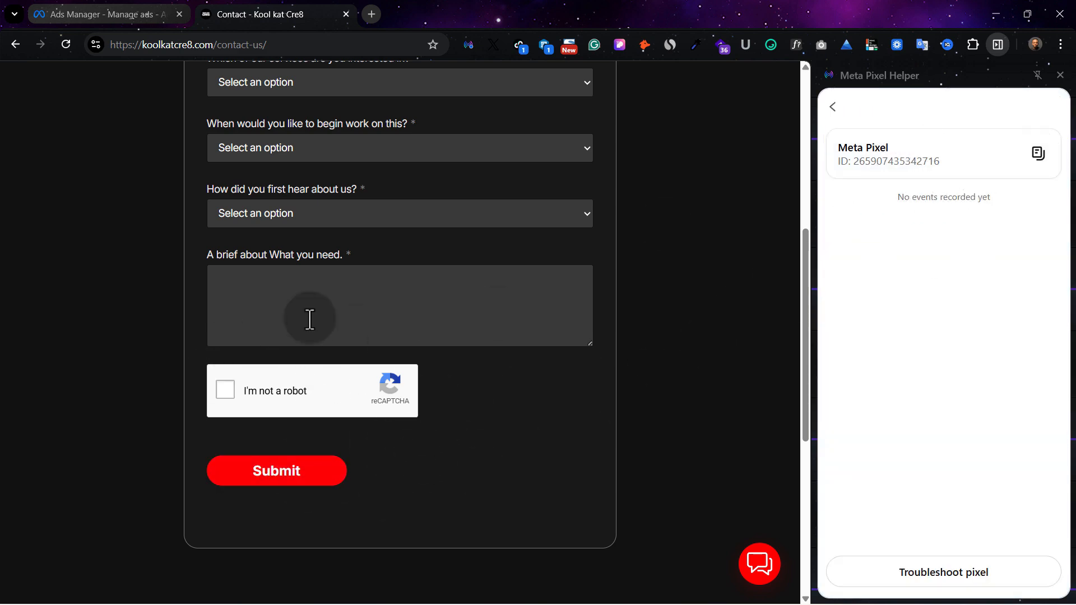
{"action": "scroll", "coordinate": [331, 320], "scroll_direction": "up", "scroll_amount": 5}
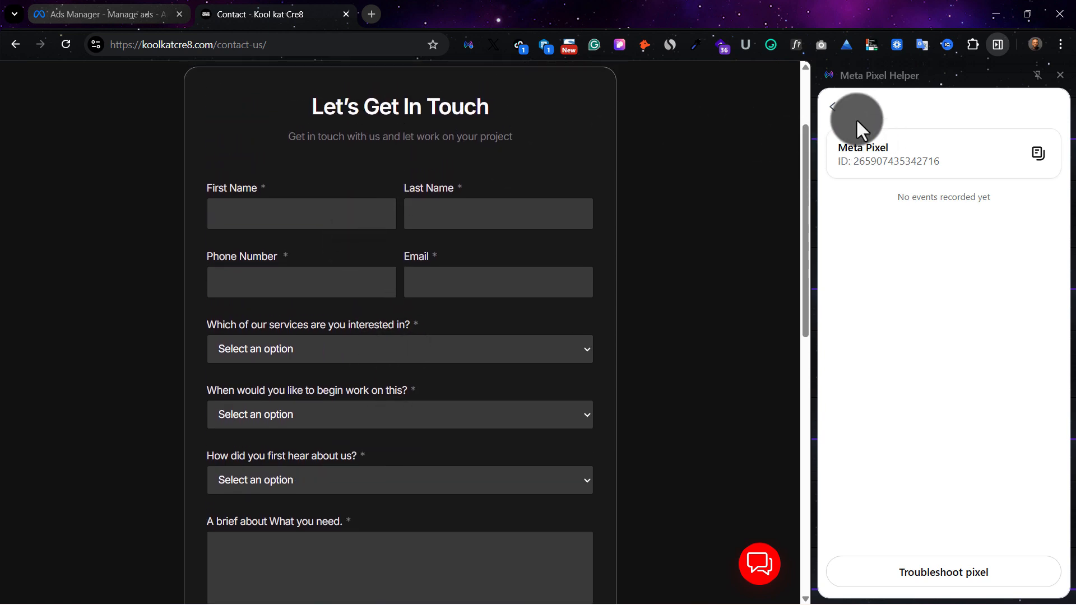
{"action": "left_click", "coordinate": [834, 108]}
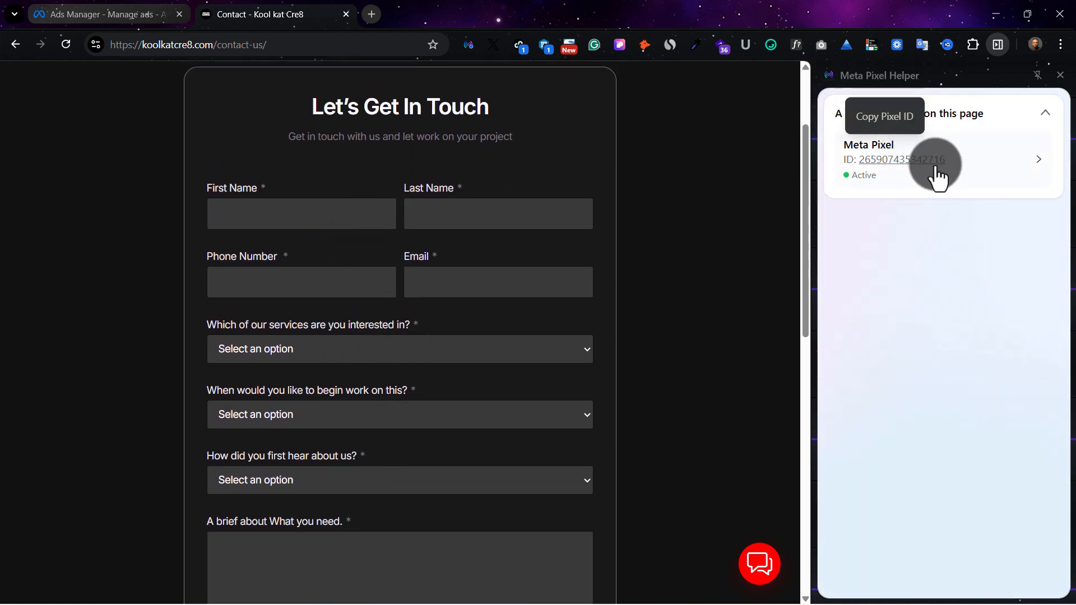
Return to Ads Manager and set the ad set's conversion location to Website with the performance goal Maximize number of leads.
{"action": "left_click", "coordinate": [129, 10]}
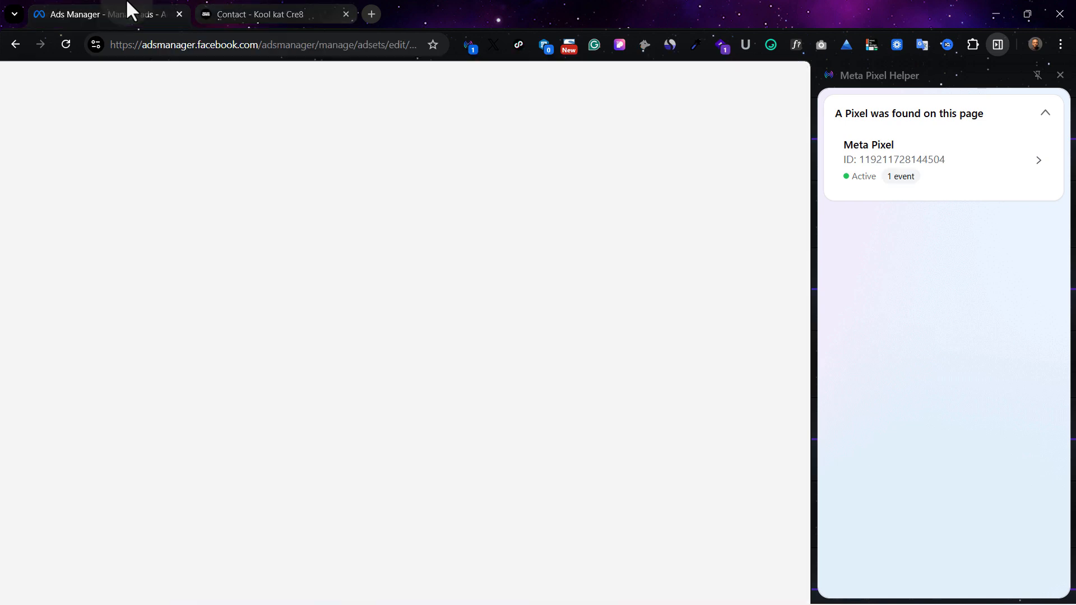
{"action": "left_click", "coordinate": [1061, 78]}
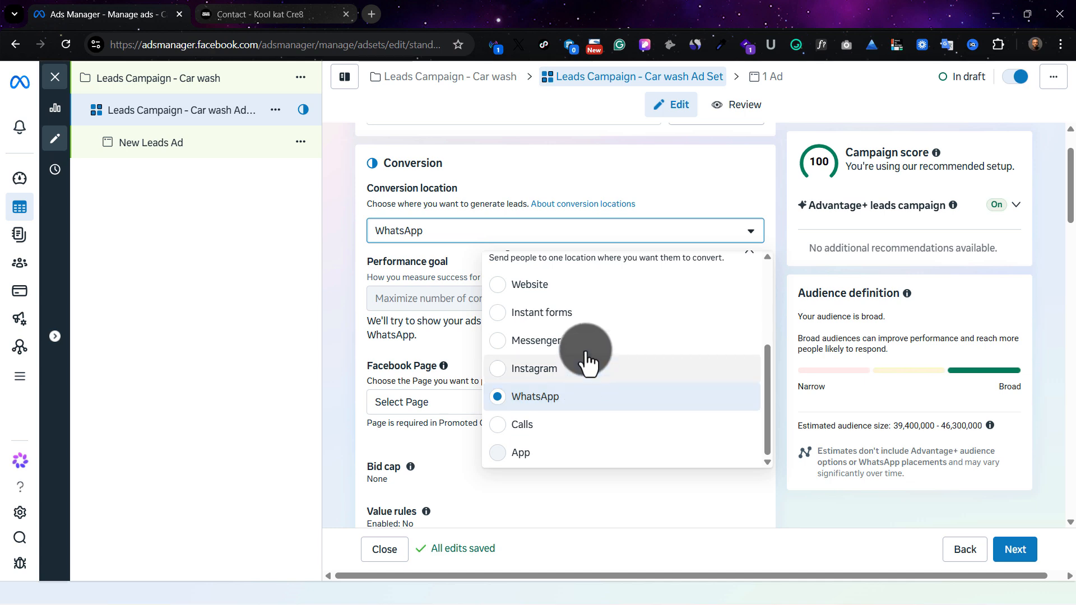
{"action": "scroll", "coordinate": [586, 372], "scroll_direction": "up", "scroll_amount": 2}
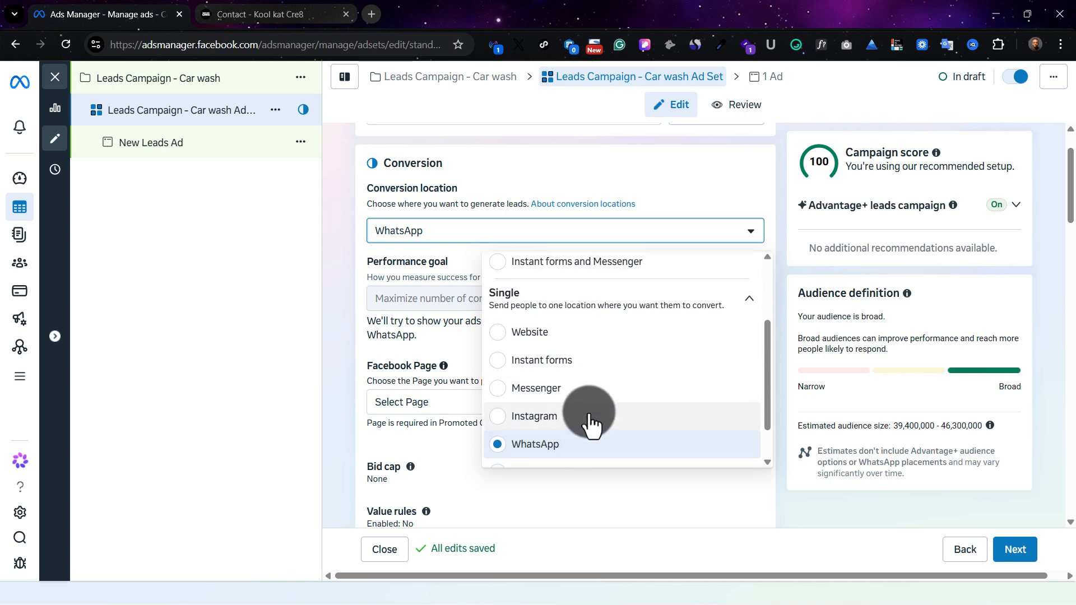
{"action": "scroll", "coordinate": [588, 339], "scroll_direction": "up", "scroll_amount": 2}
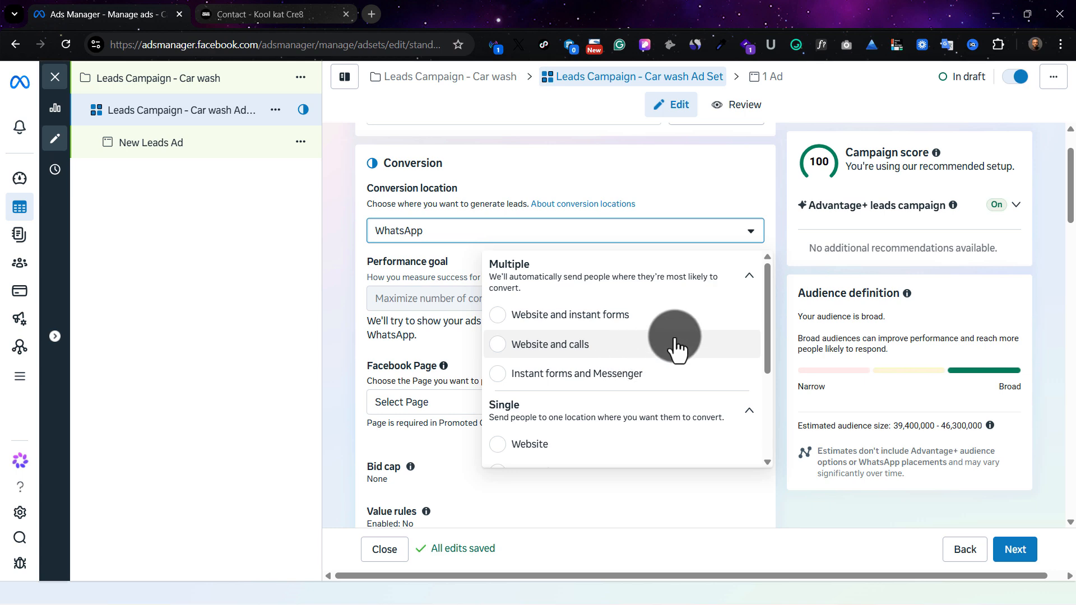
{"action": "scroll", "coordinate": [572, 426], "scroll_direction": "down", "scroll_amount": 2}
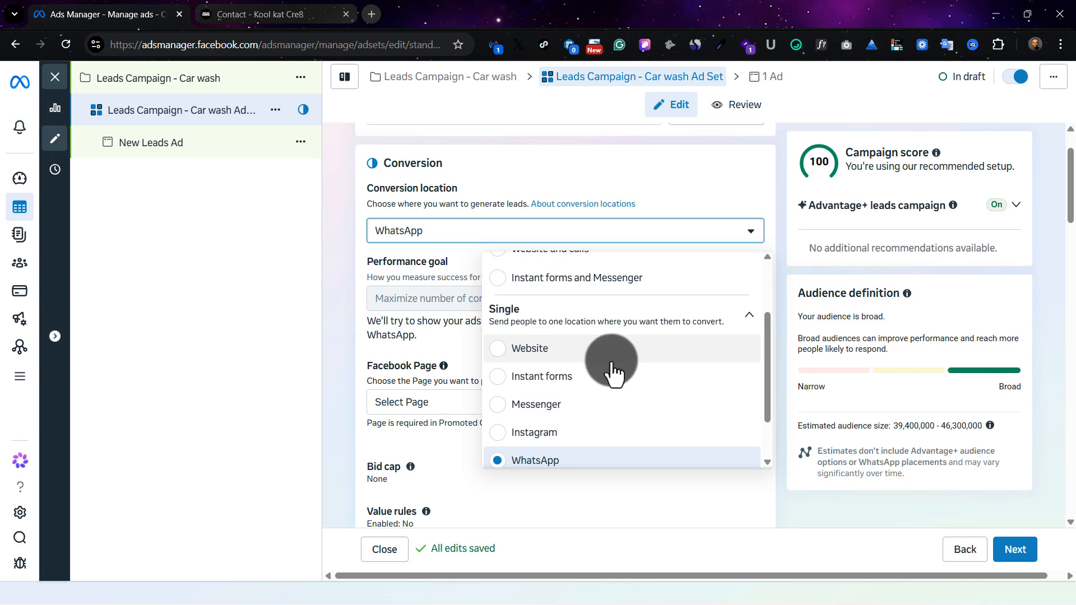
{"action": "scroll", "coordinate": [611, 392], "scroll_direction": "down", "scroll_amount": 2}
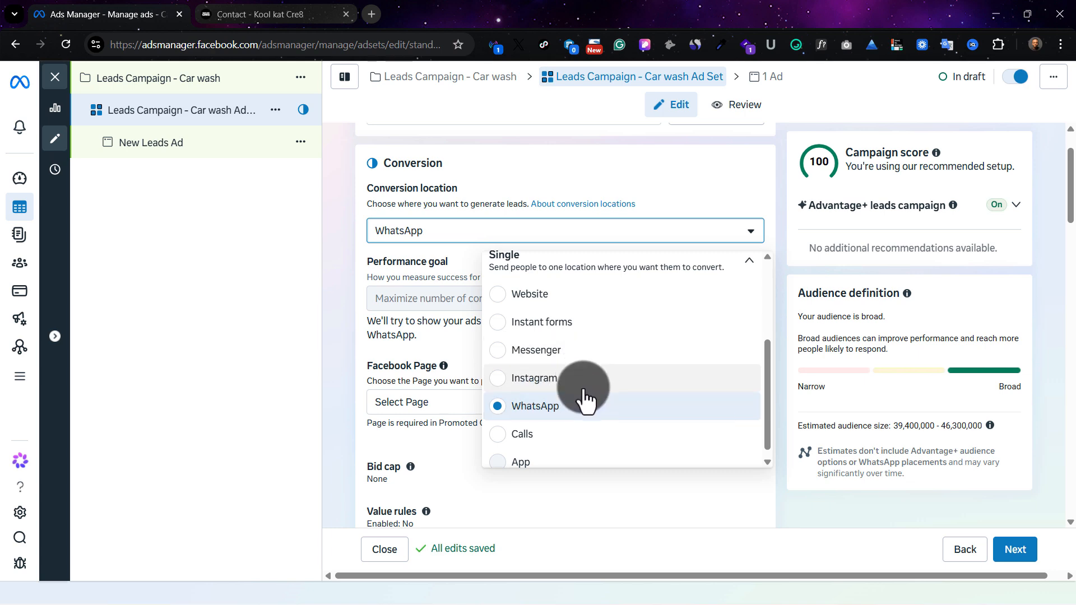
{"action": "left_click", "coordinate": [599, 300]}
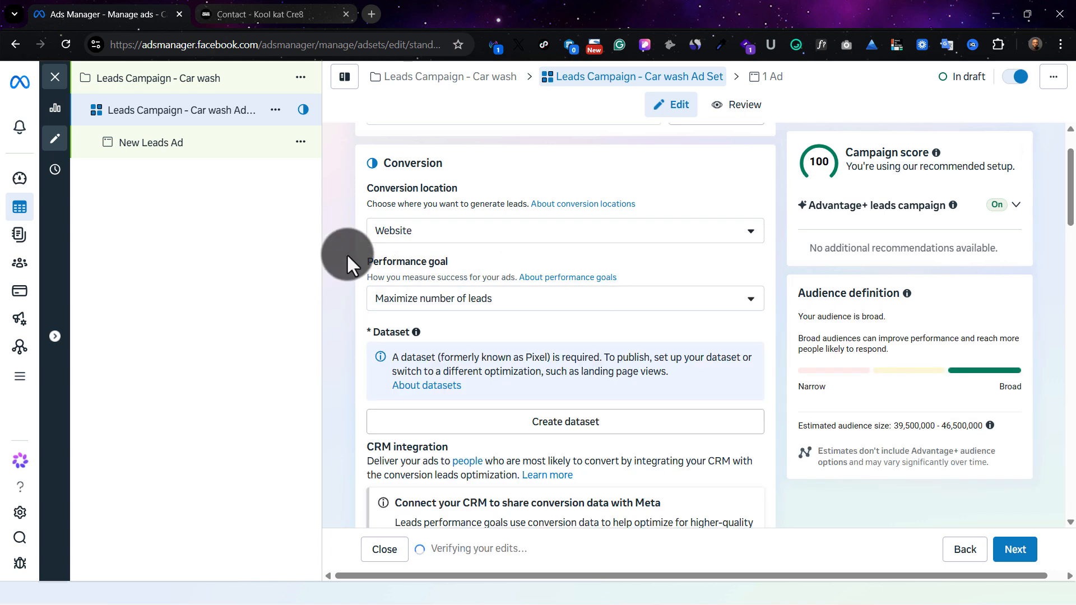
{"action": "left_click", "coordinate": [464, 302]}
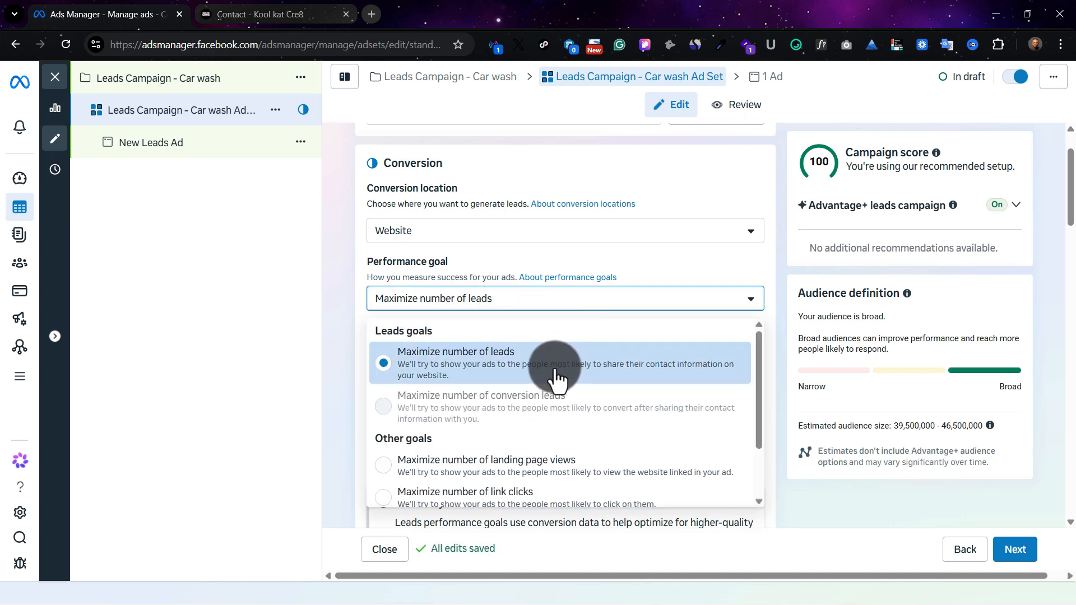
{"action": "left_click", "coordinate": [381, 363]}
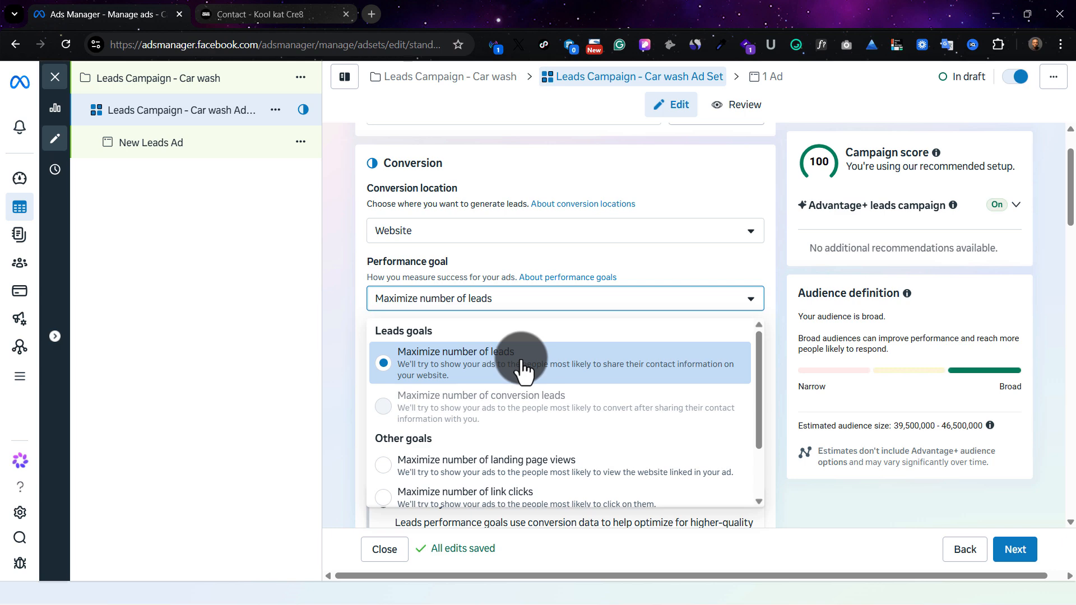
Change the conversion location to Instagram and look at the Facebook Page choices without changing the selected Page.
{"action": "left_click", "coordinate": [488, 235]}
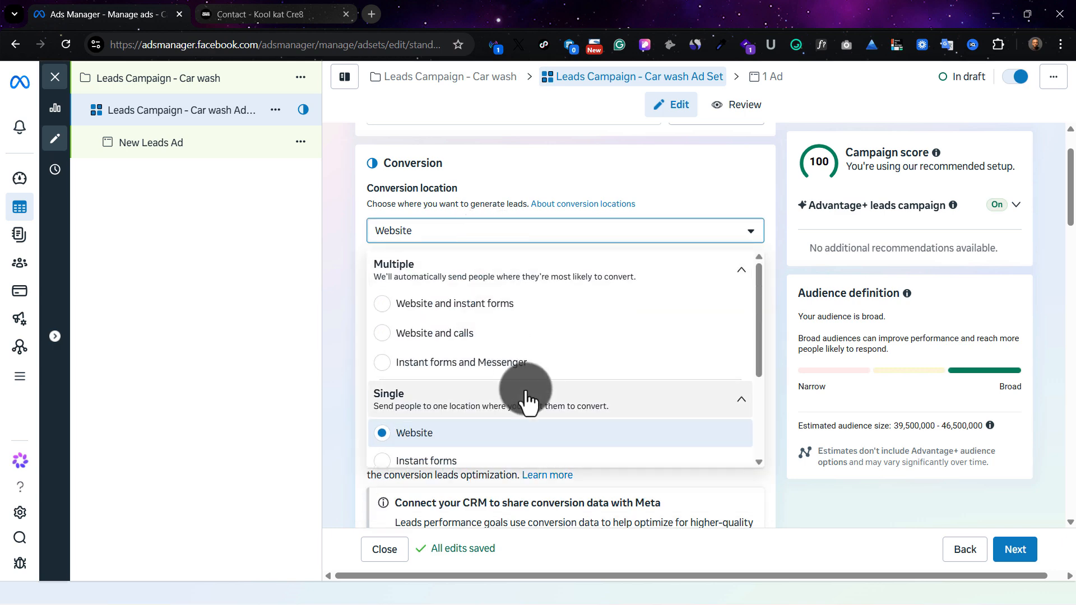
{"action": "scroll", "coordinate": [521, 403], "scroll_direction": "down", "scroll_amount": 2}
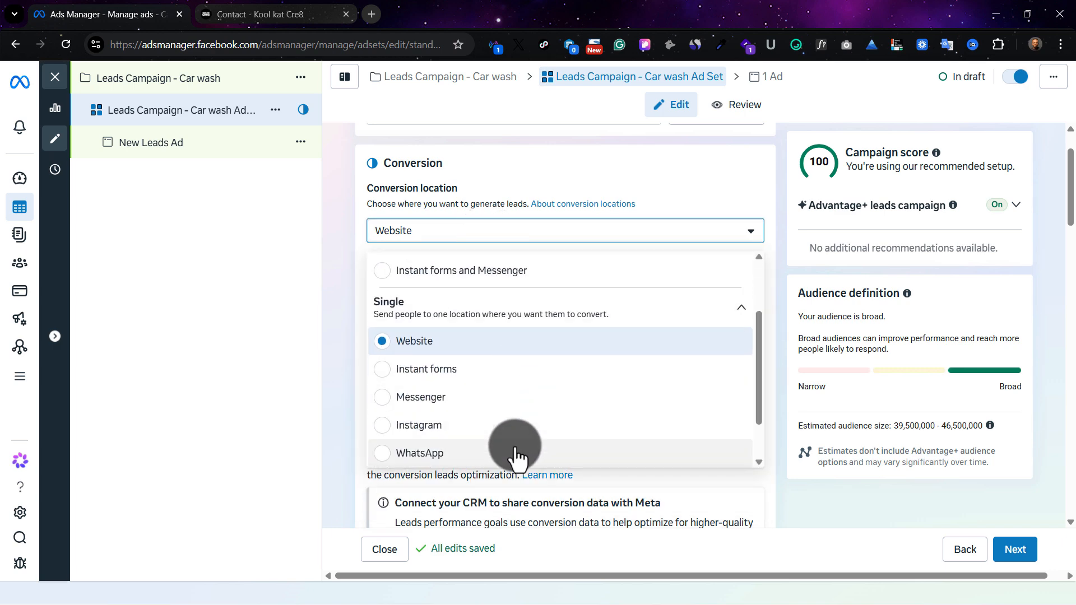
{"action": "left_click", "coordinate": [518, 435]}
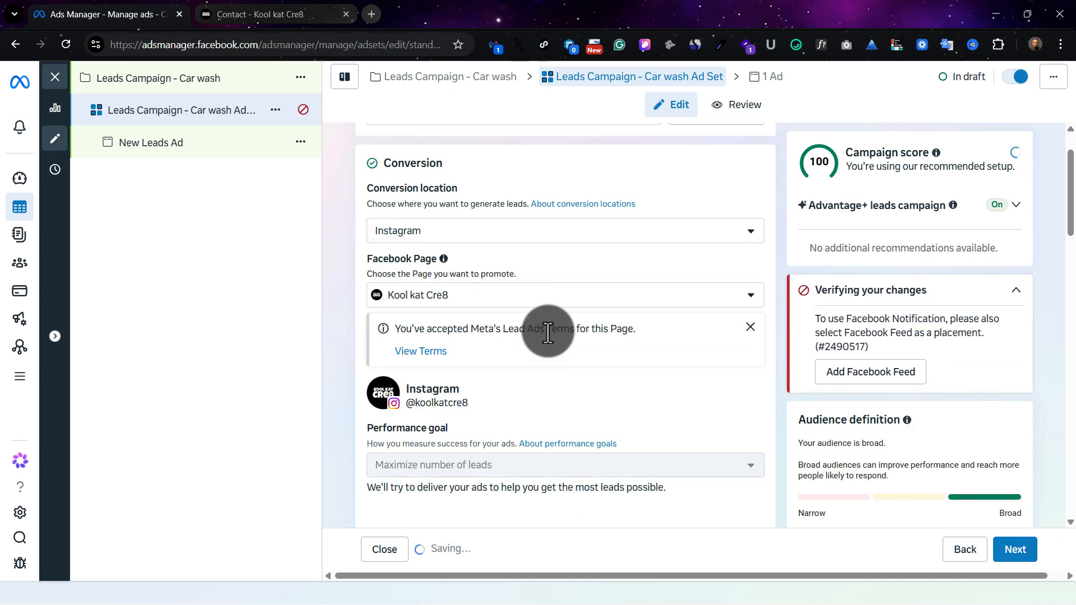
{"action": "left_click", "coordinate": [524, 298]}
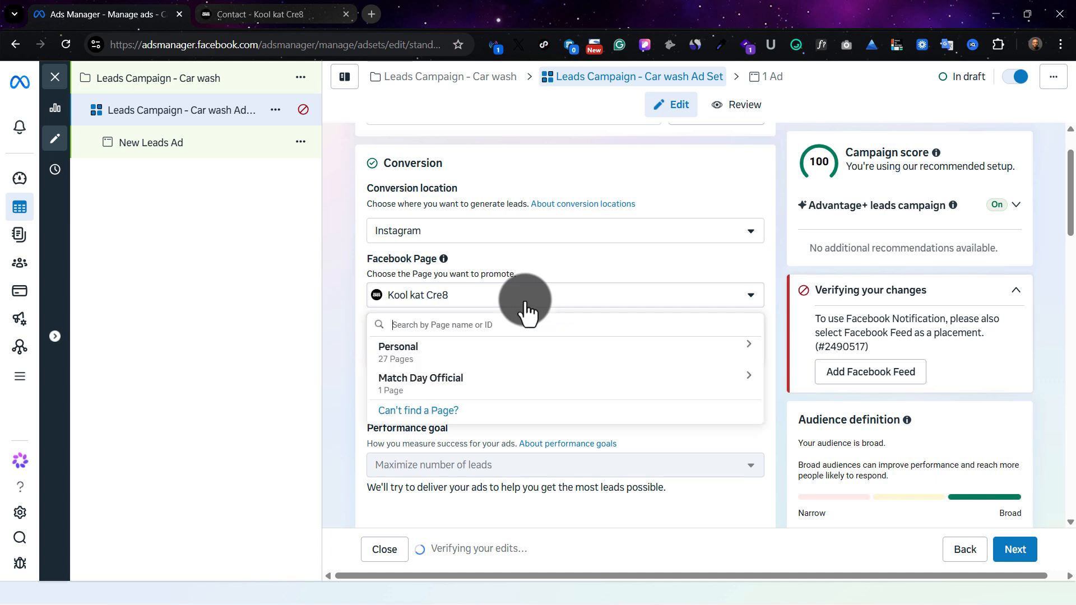
{"action": "left_click", "coordinate": [330, 293]}
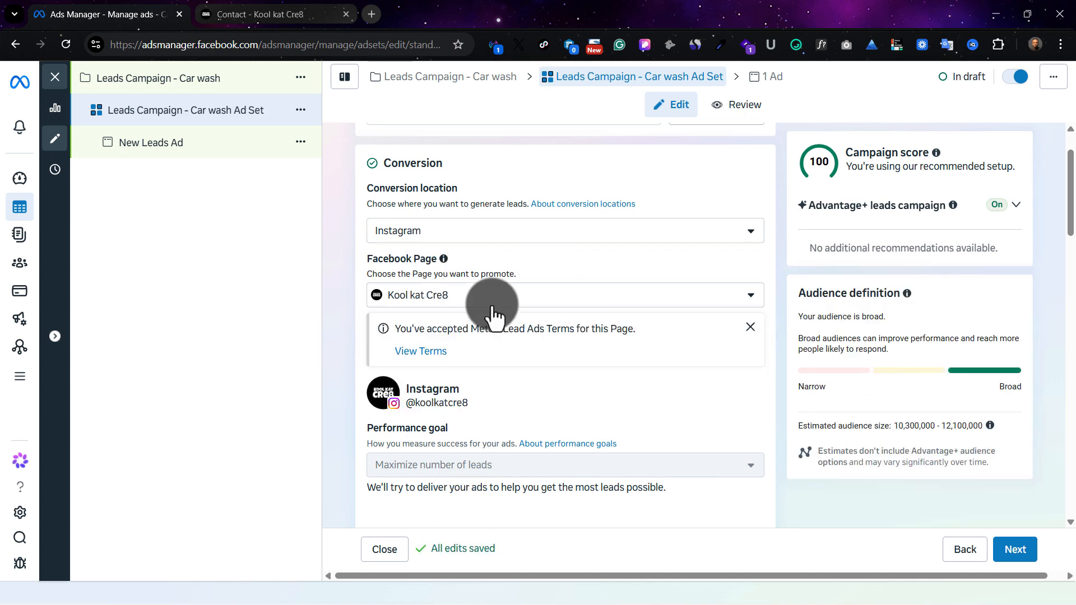
Switch the ad set's single conversion location to WhatsApp.
{"action": "left_click", "coordinate": [463, 236]}
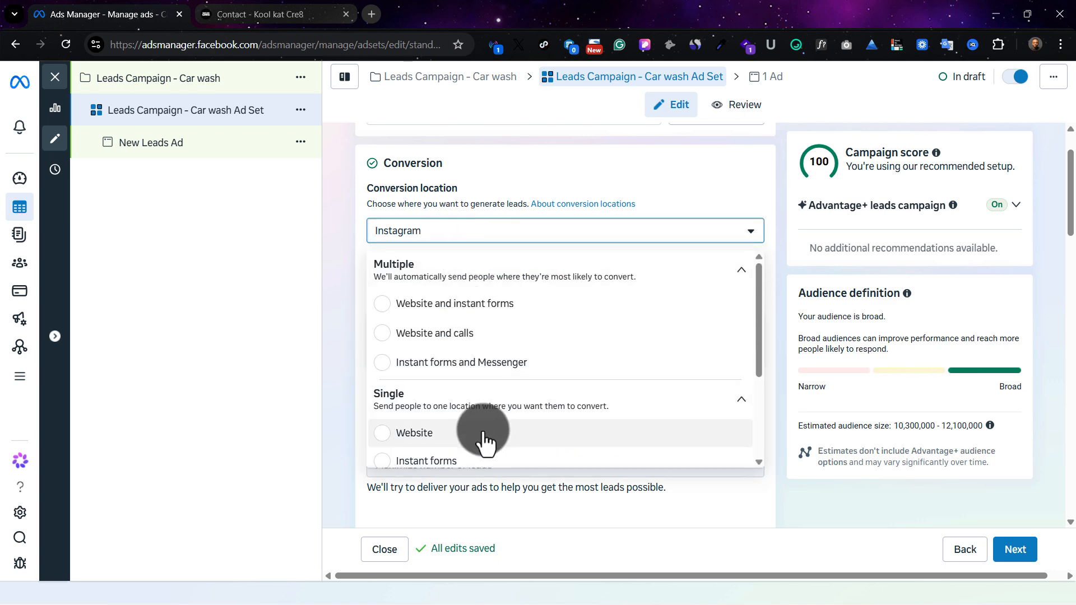
{"action": "scroll", "coordinate": [481, 434], "scroll_direction": "down", "scroll_amount": 3}
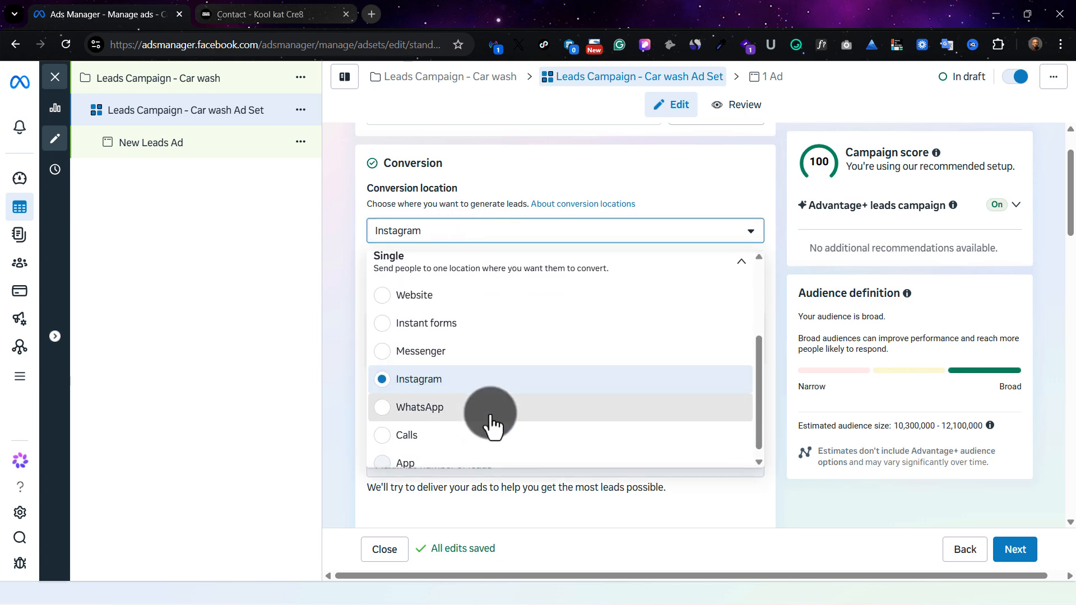
{"action": "left_click", "coordinate": [492, 425]}
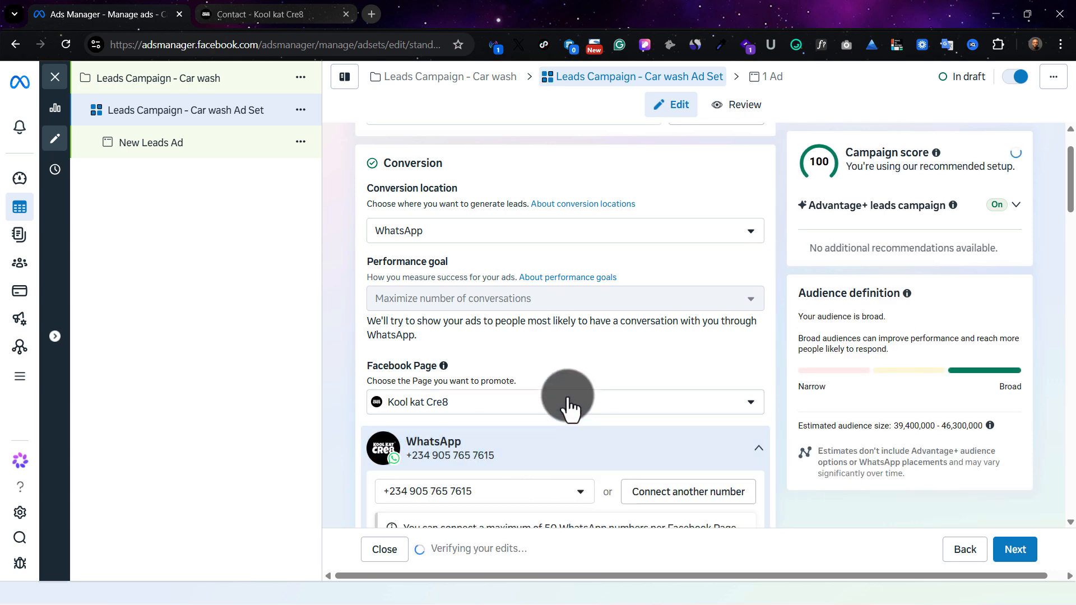
Set the conversion location back to Website and go over the ad set's performance goal and dataset settings.
{"action": "left_click", "coordinate": [519, 230]}
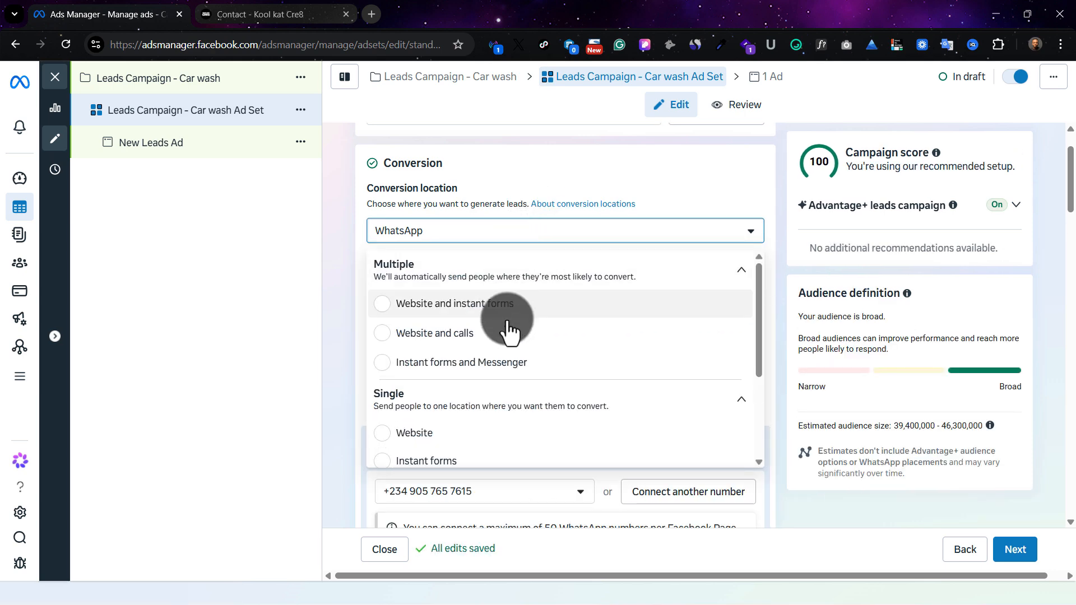
{"action": "scroll", "coordinate": [508, 392], "scroll_direction": "down", "scroll_amount": 1}
{"action": "left_click", "coordinate": [491, 388]}
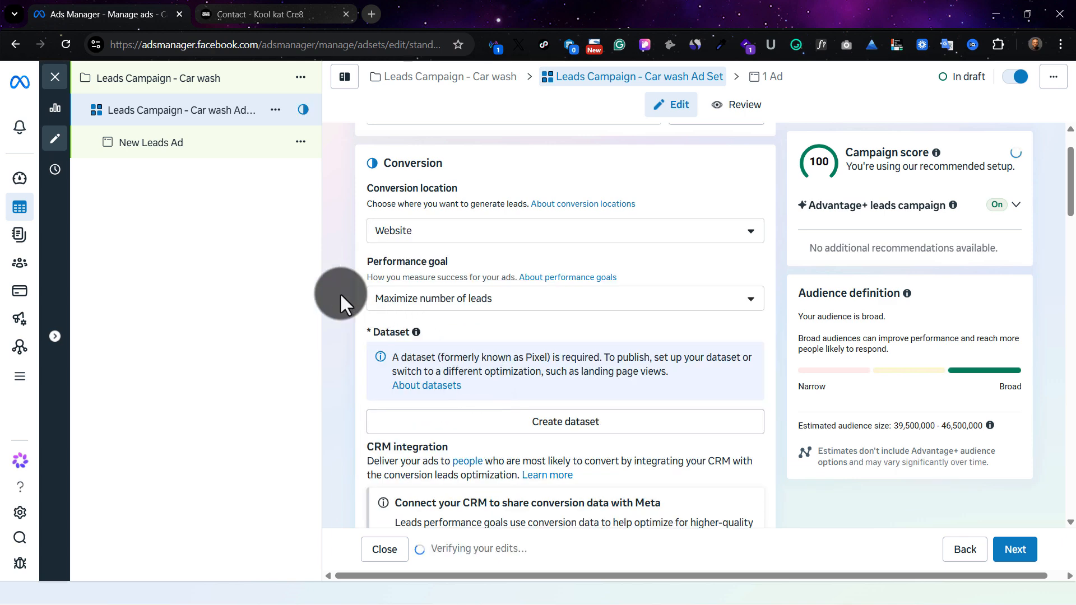
{"action": "scroll", "coordinate": [340, 292], "scroll_direction": "down", "scroll_amount": 1}
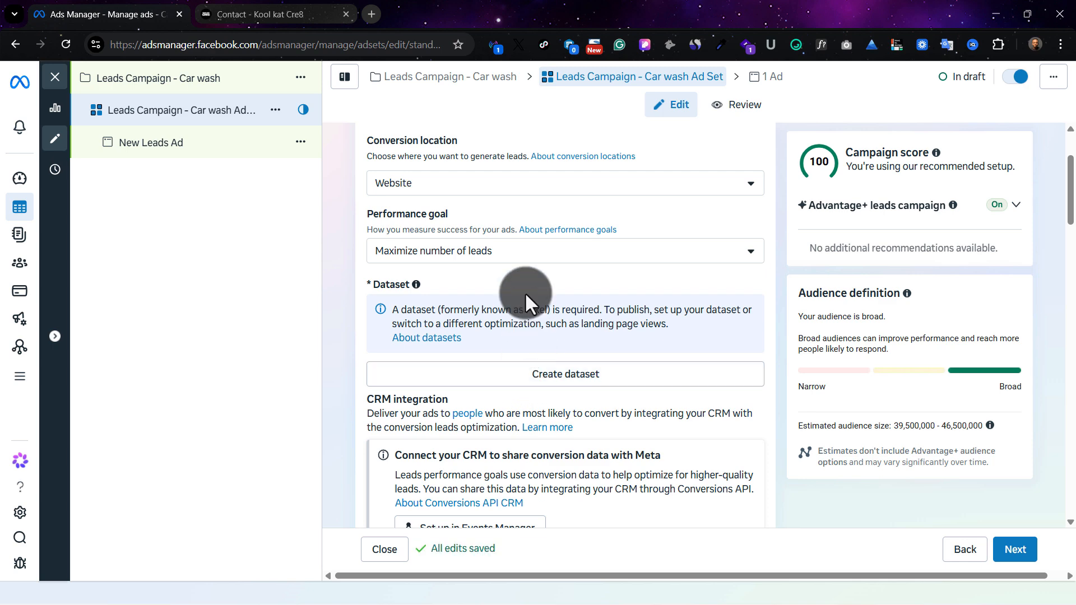
{"action": "left_click", "coordinate": [530, 268]}
{"action": "left_click", "coordinate": [341, 271]}
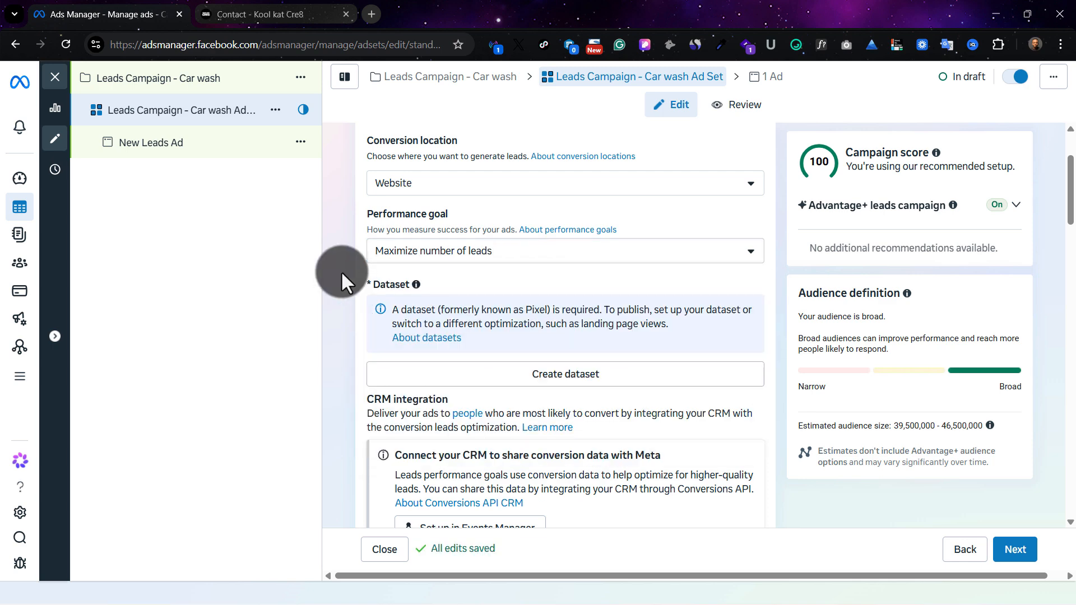
{"action": "left_click", "coordinate": [511, 359]}
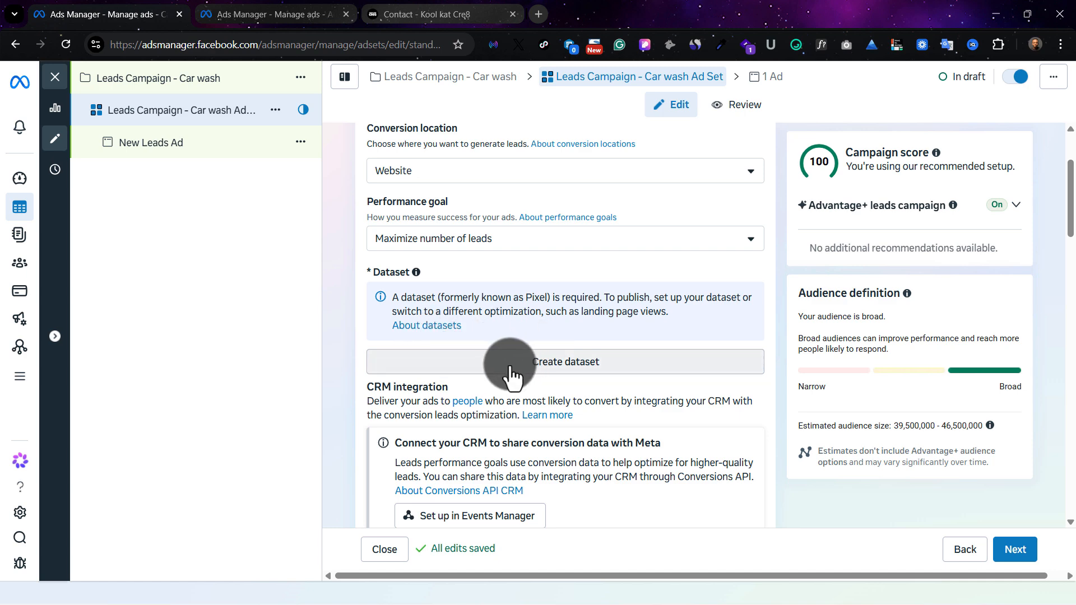
Switch to the other open Ads Manager draft, select the Kool Kat Cre8 dataset and open the conversion event choices.
{"action": "left_click", "coordinate": [270, 16]}
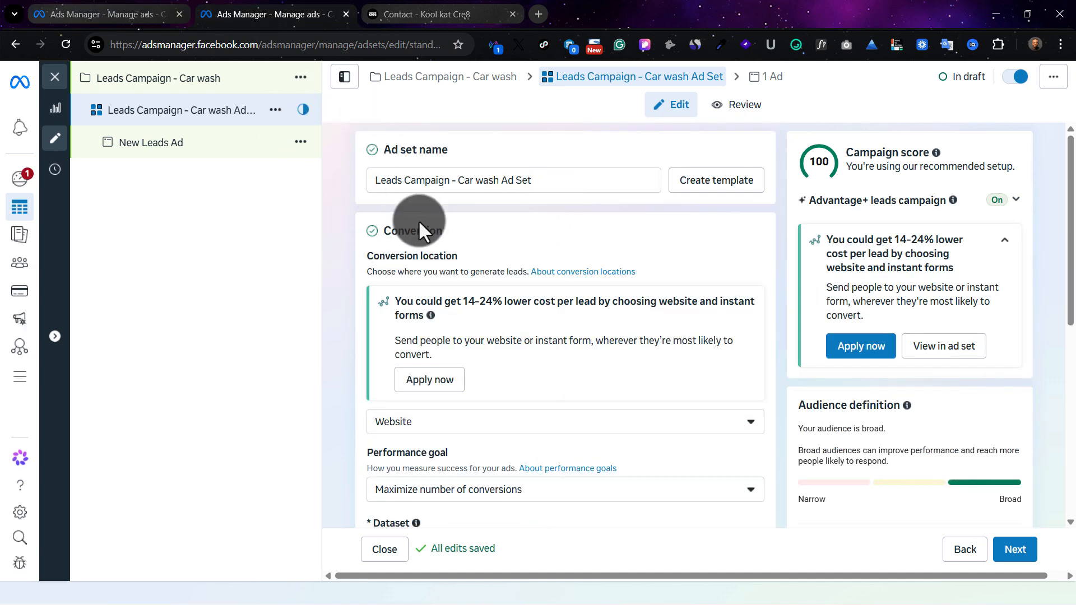
{"action": "scroll", "coordinate": [574, 400], "scroll_direction": "down", "scroll_amount": 2}
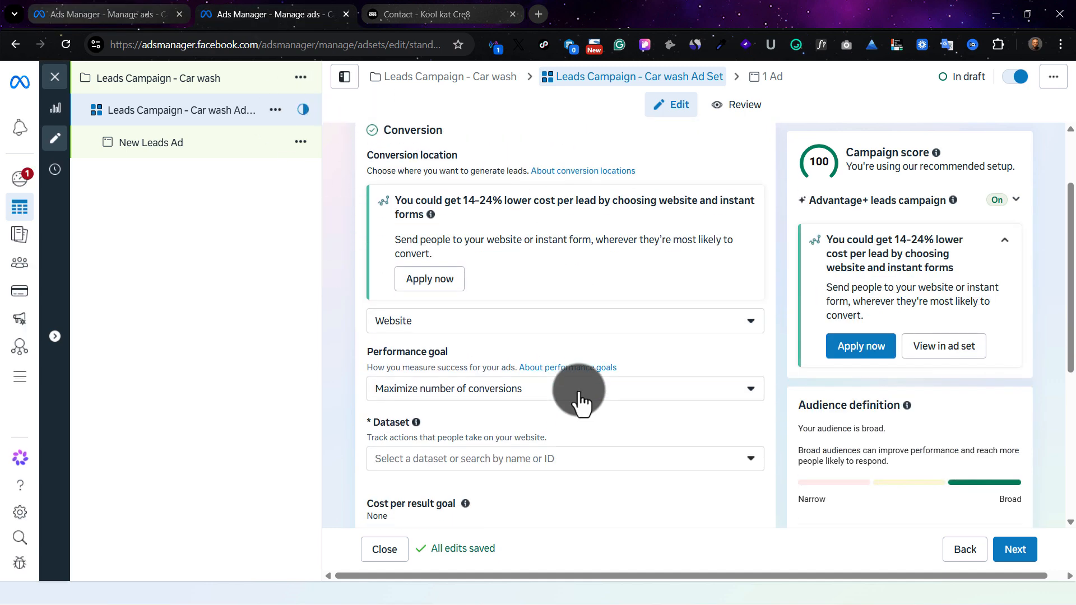
{"action": "left_click", "coordinate": [574, 392]}
{"action": "left_click", "coordinate": [564, 461]}
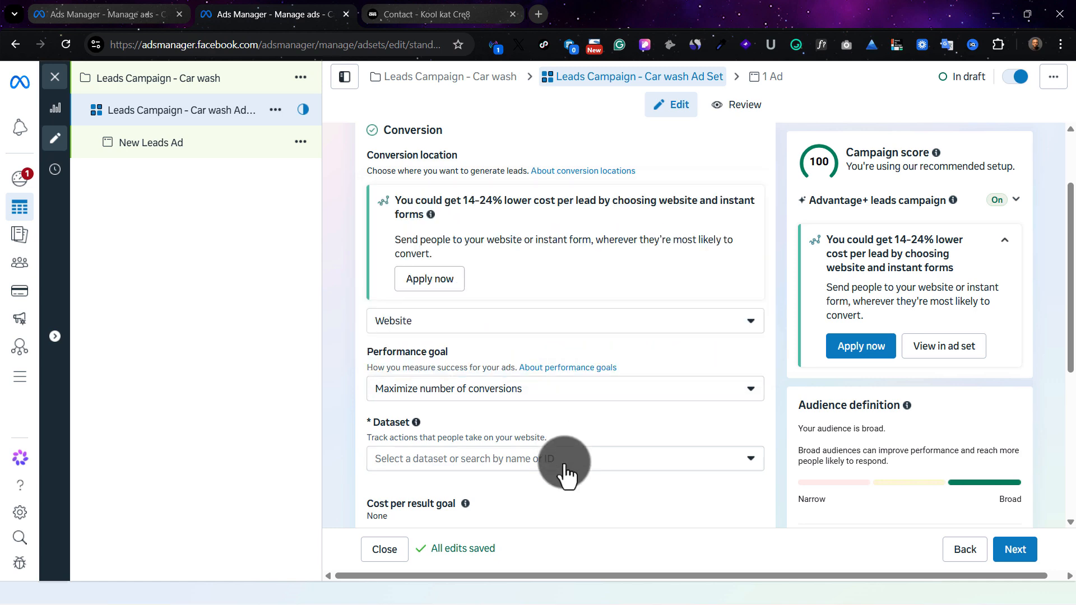
{"action": "left_click", "coordinate": [563, 459]}
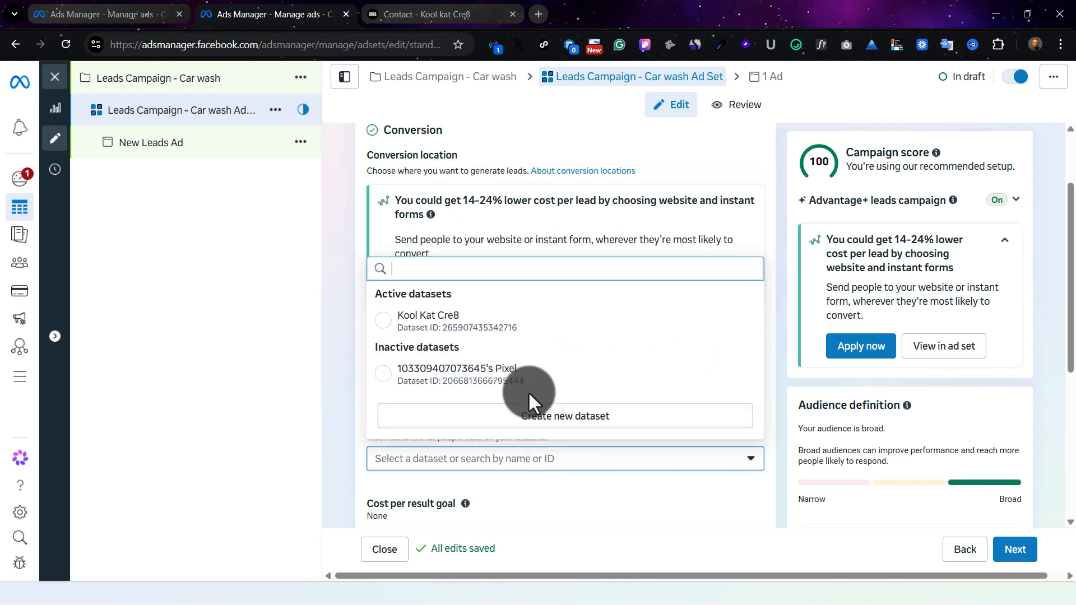
{"action": "left_click", "coordinate": [477, 320]}
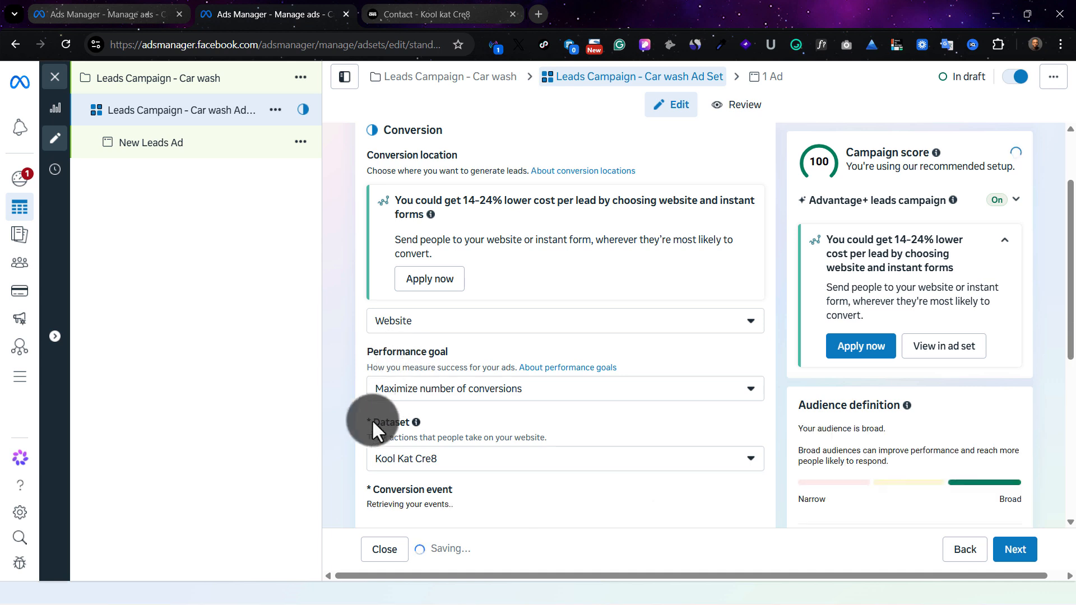
{"action": "scroll", "coordinate": [350, 411], "scroll_direction": "down", "scroll_amount": 2}
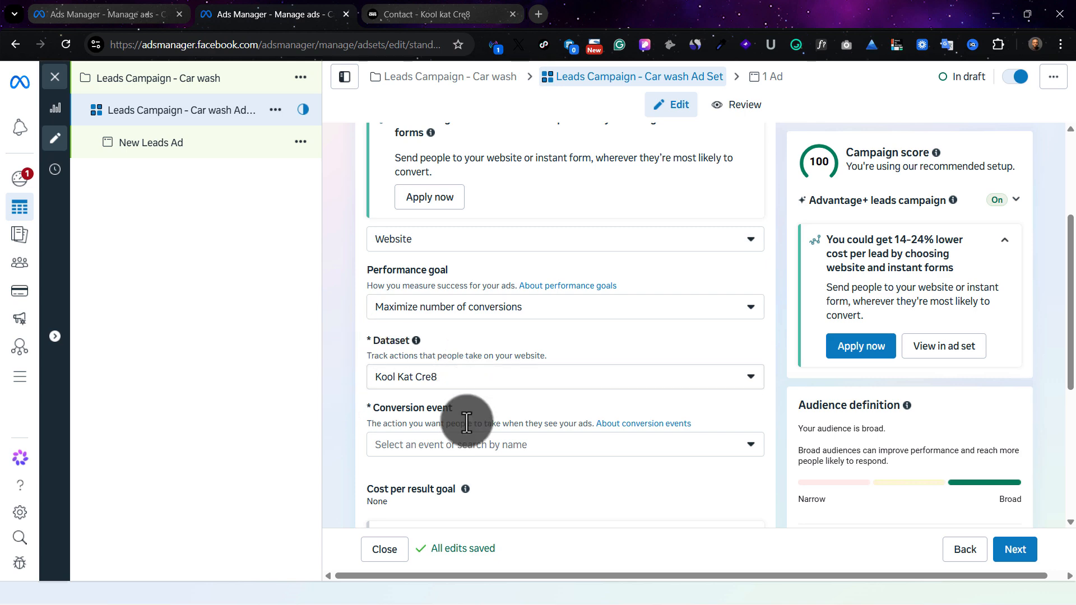
{"action": "left_click", "coordinate": [480, 456]}
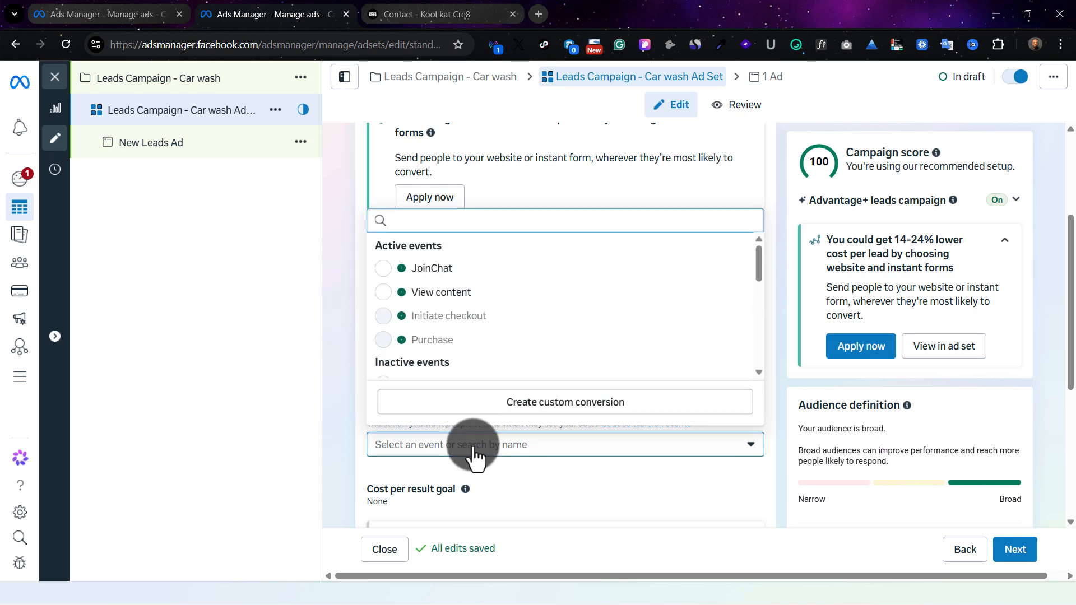
Return to the first Ads Manager draft, view the pixel creation form, then back out and look at the conversion locations.
{"action": "left_click", "coordinate": [120, 10]}
{"action": "left_click", "coordinate": [516, 372]}
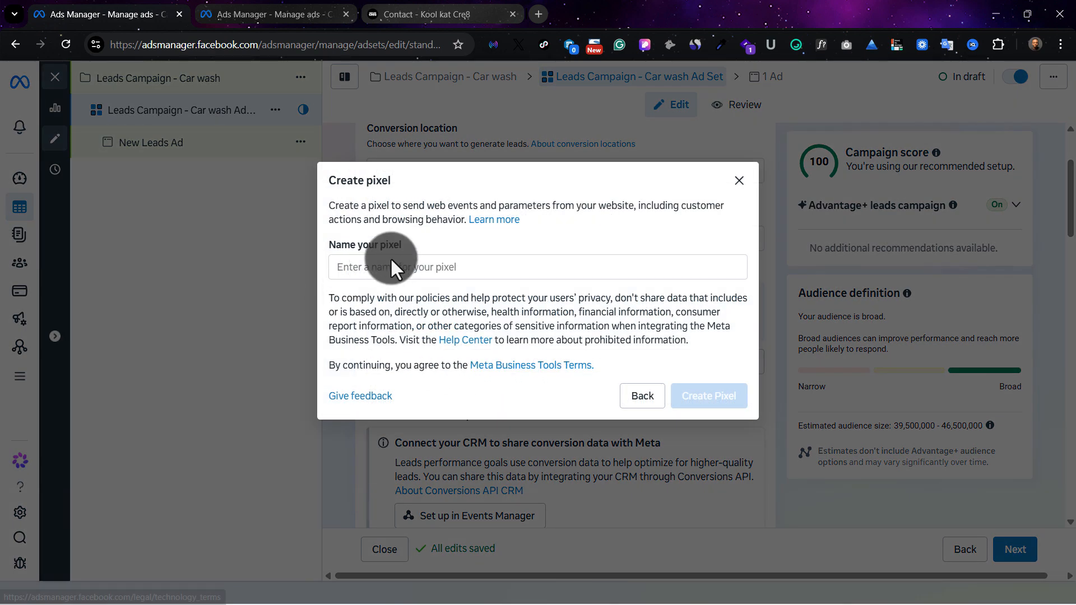
{"action": "left_click", "coordinate": [643, 397]}
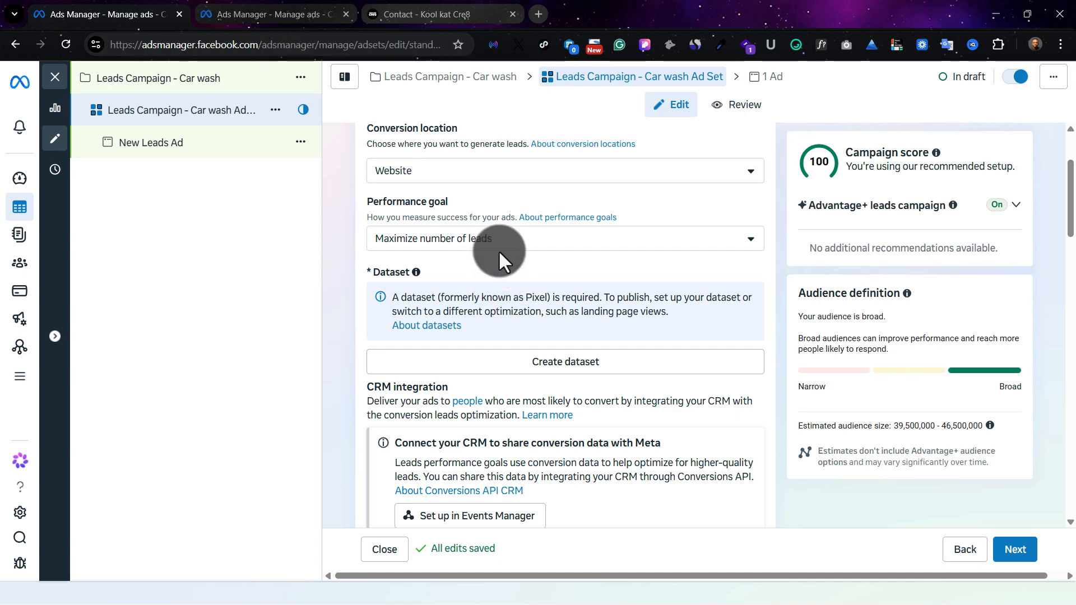
{"action": "left_click", "coordinate": [491, 178]}
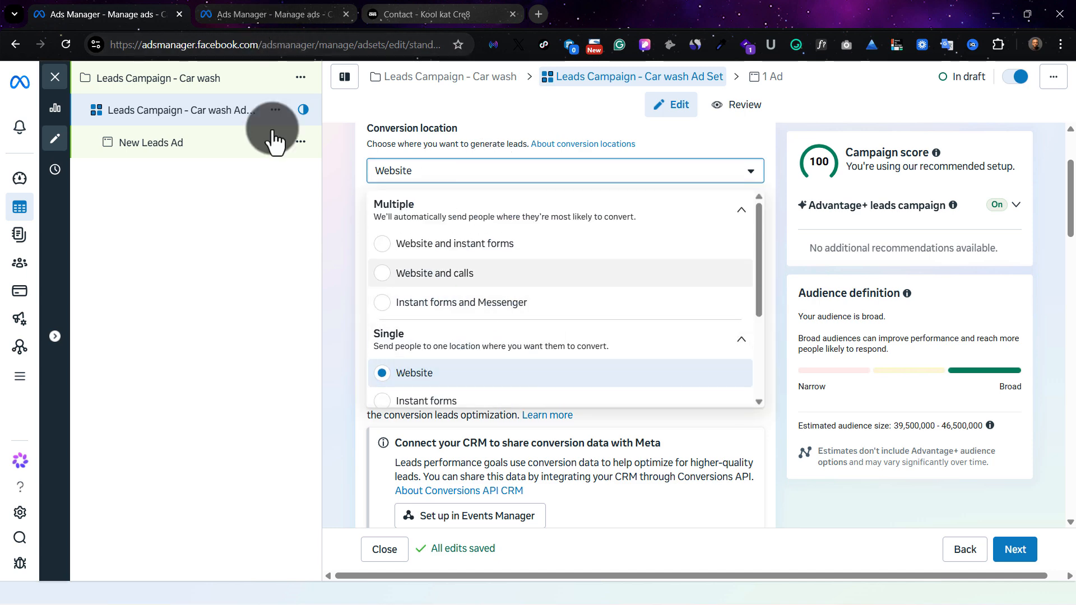
In the Ads Manager draft using the Kool Kat Cre8 dataset, set the conversion event to Lead.
{"action": "left_click", "coordinate": [267, 9]}
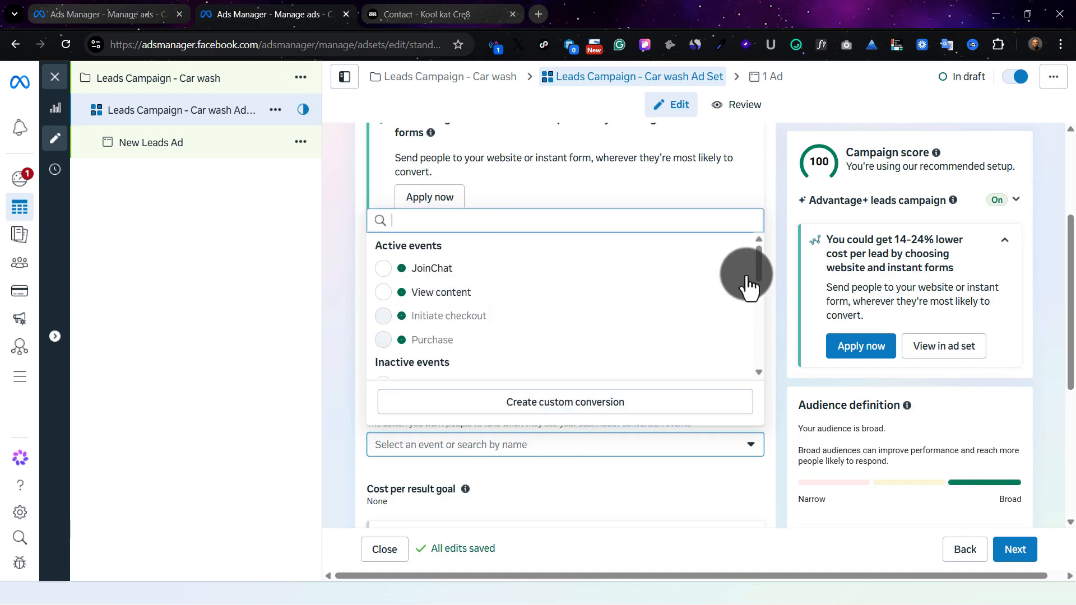
{"action": "left_click_drag", "start_coordinate": [758, 272], "coordinate": [722, 332]}
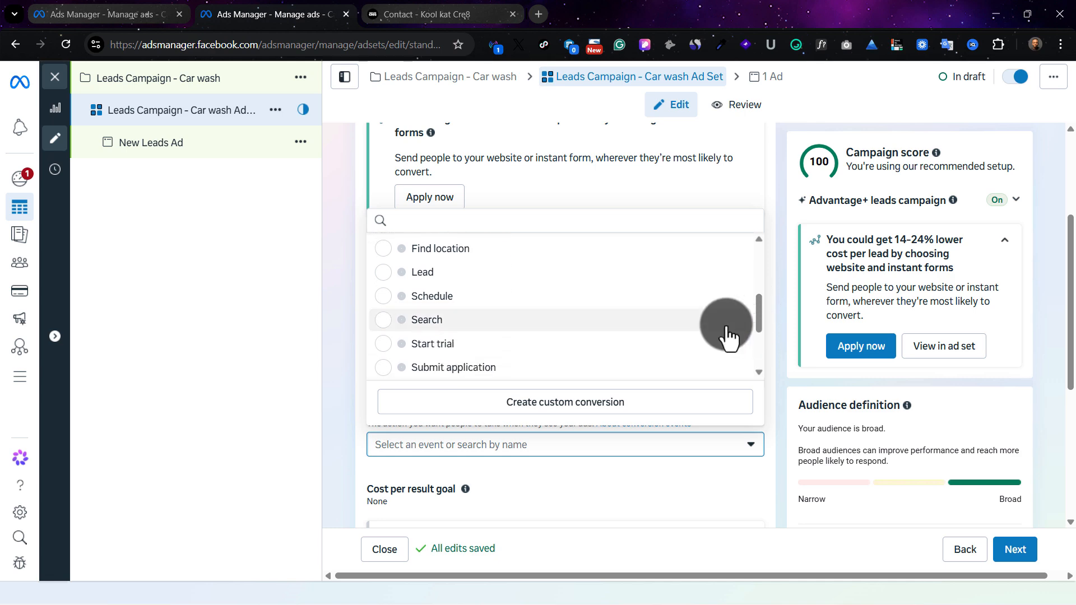
{"action": "left_click", "coordinate": [420, 273]}
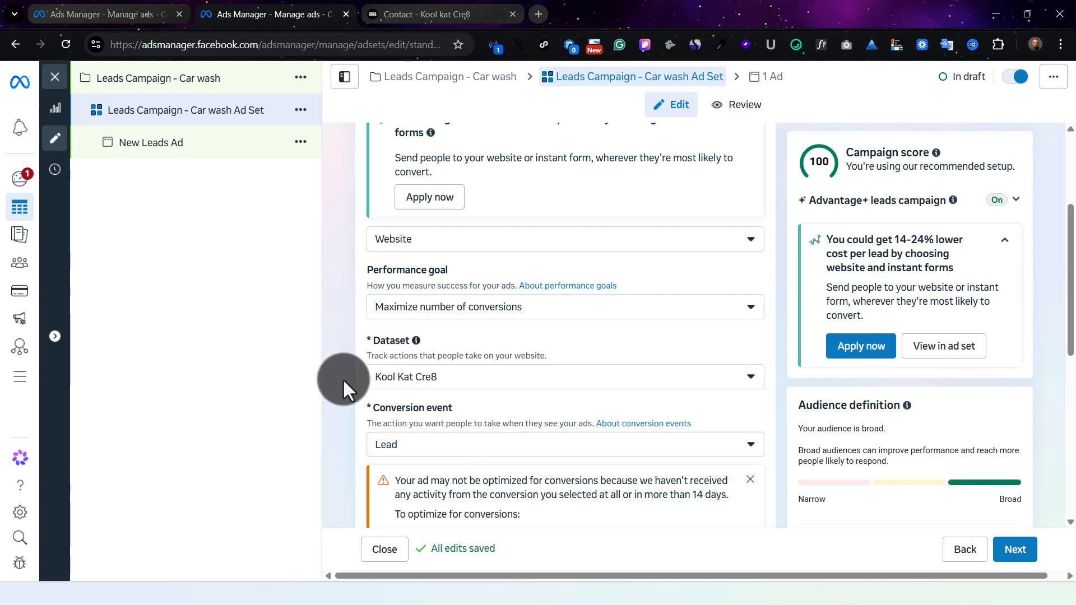
Expand the ad set's additional conversion options and go over the value rules, attribution settings, delivery type and dynamic creative.
{"action": "scroll", "coordinate": [359, 370], "scroll_direction": "down", "scroll_amount": 4}
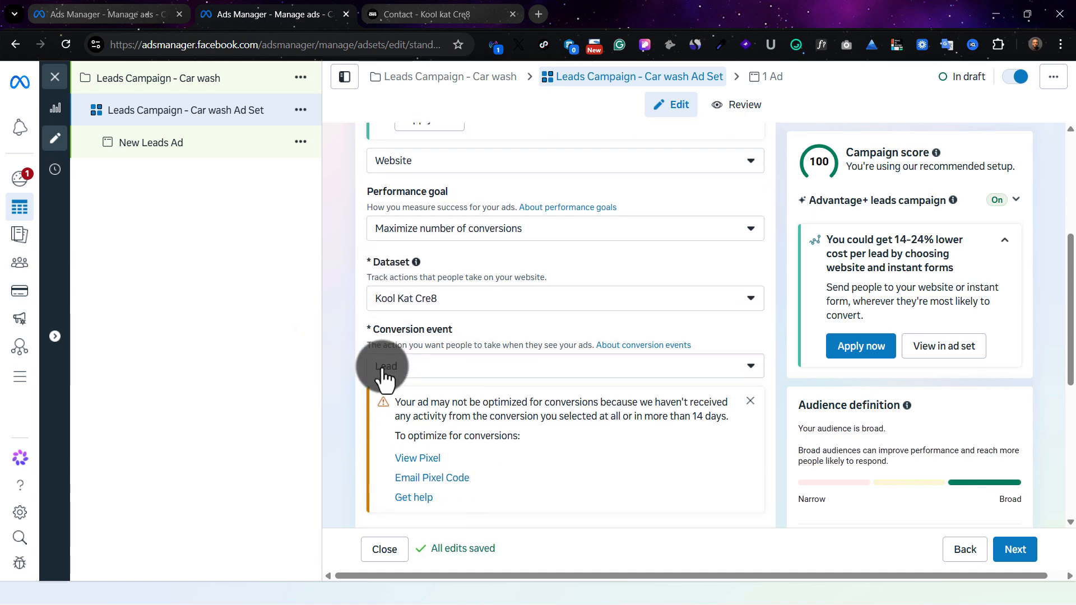
{"action": "scroll", "coordinate": [365, 371], "scroll_direction": "down", "scroll_amount": 3}
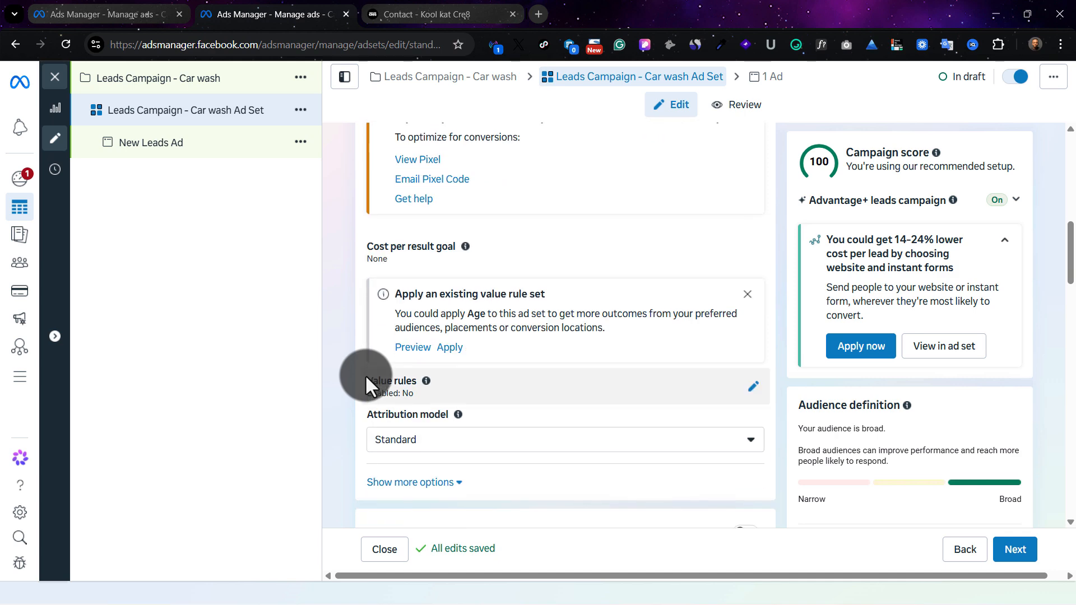
{"action": "scroll", "coordinate": [388, 344], "scroll_direction": "up", "scroll_amount": 2}
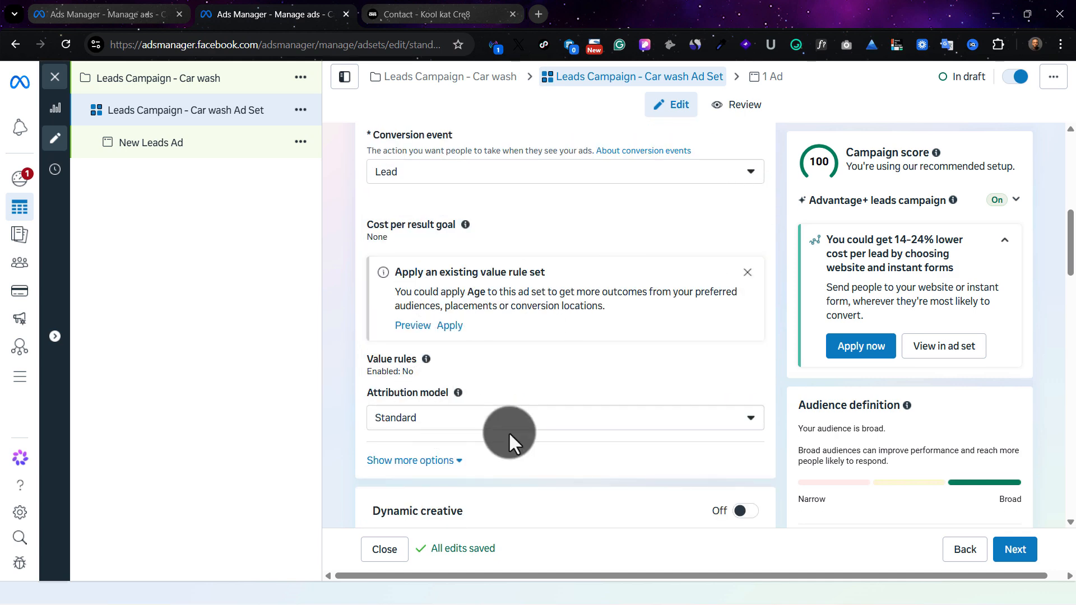
{"action": "left_click", "coordinate": [541, 419]}
{"action": "left_click", "coordinate": [420, 462]}
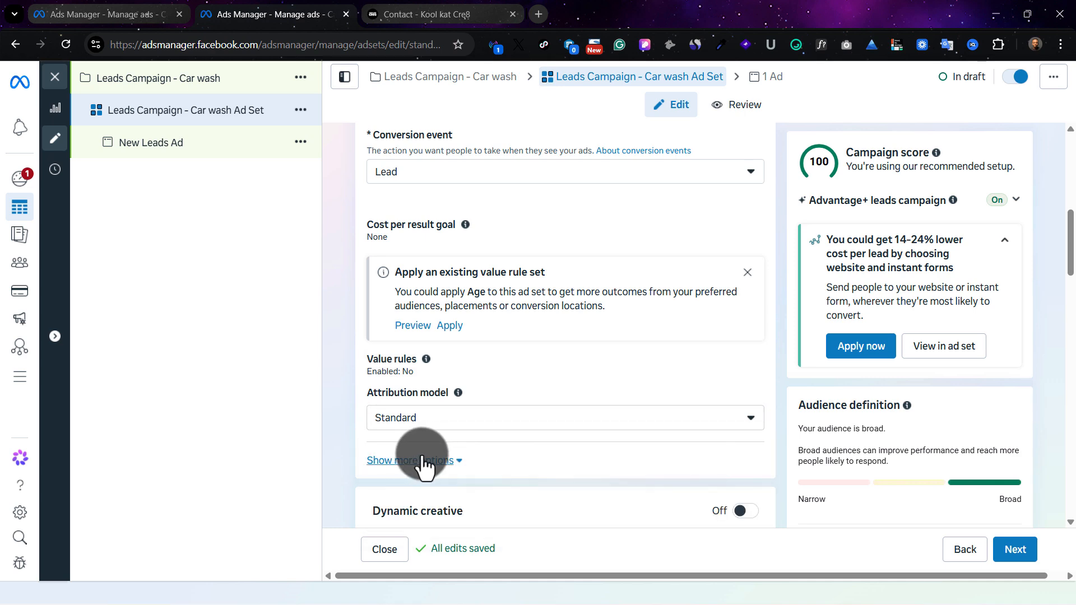
{"action": "left_click", "coordinate": [420, 463]}
{"action": "scroll", "coordinate": [535, 426], "scroll_direction": "down", "scroll_amount": 2}
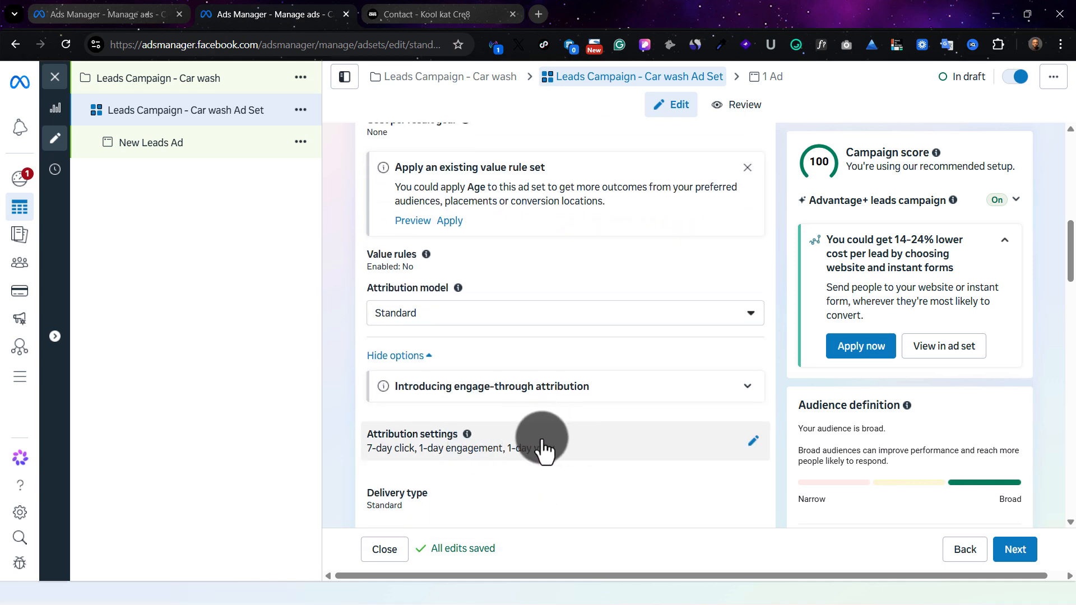
{"action": "scroll", "coordinate": [642, 379], "scroll_direction": "down", "scroll_amount": 2}
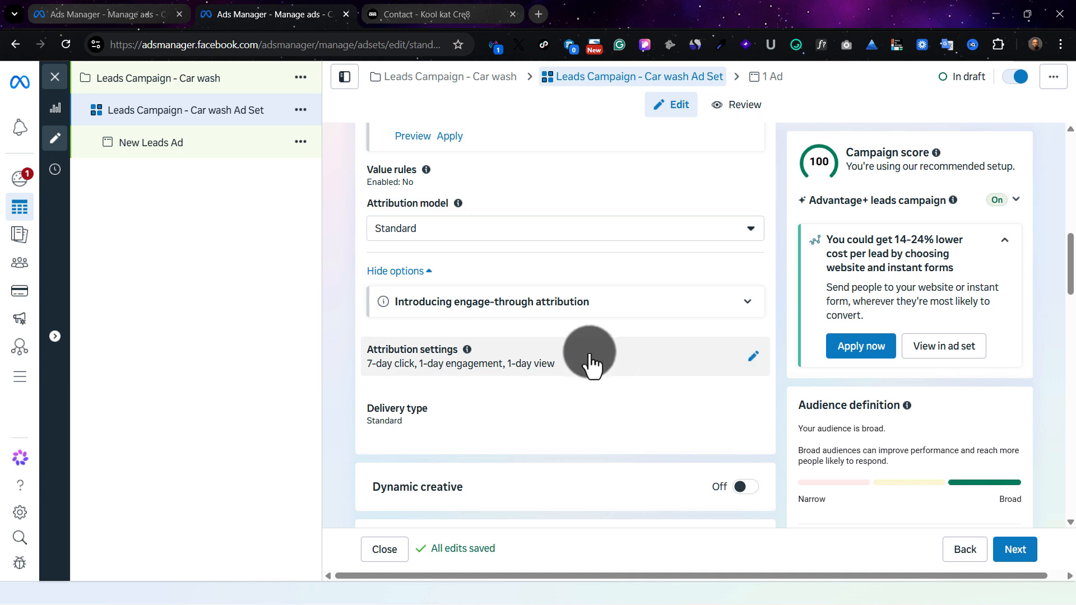
{"action": "scroll", "coordinate": [589, 353], "scroll_direction": "down", "scroll_amount": 1}
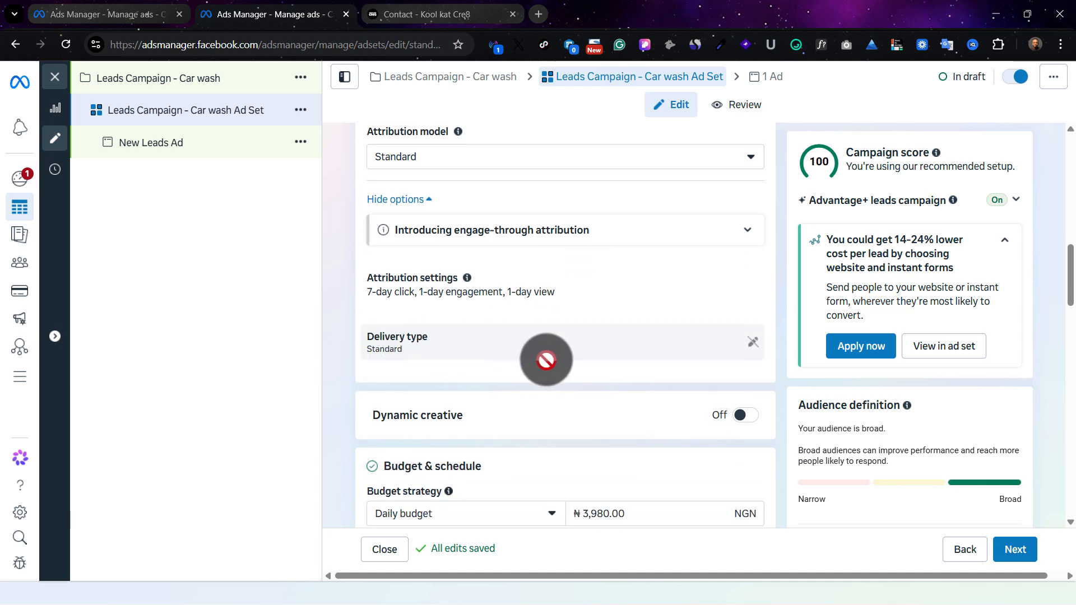
{"action": "scroll", "coordinate": [547, 364], "scroll_direction": "down", "scroll_amount": 2}
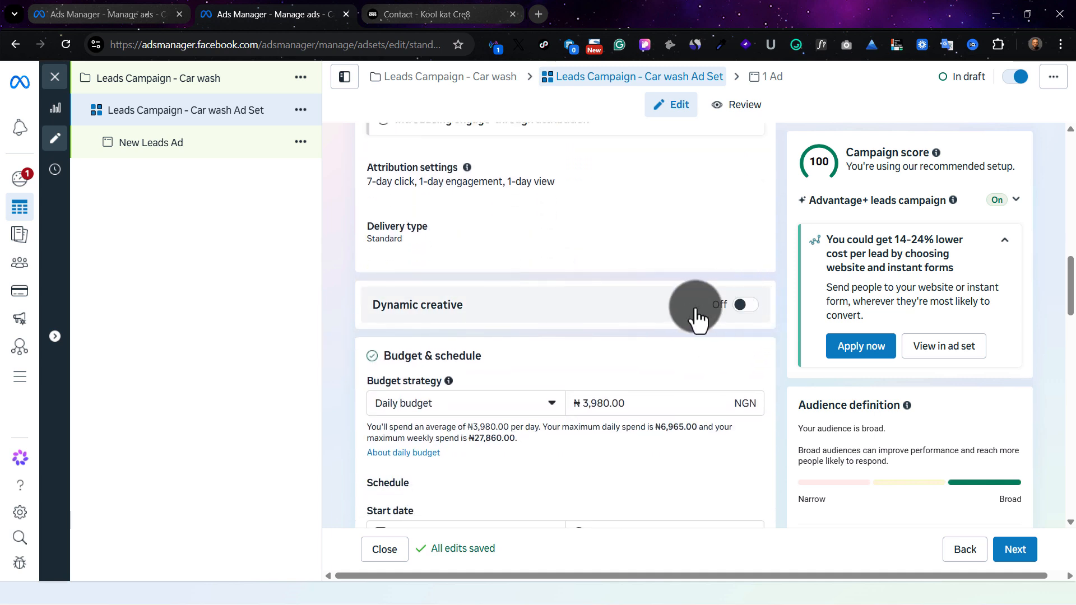
Keep the budget strategy on Daily budget and set the amount to ₦15,000.
{"action": "scroll", "coordinate": [535, 370], "scroll_direction": "down", "scroll_amount": 1}
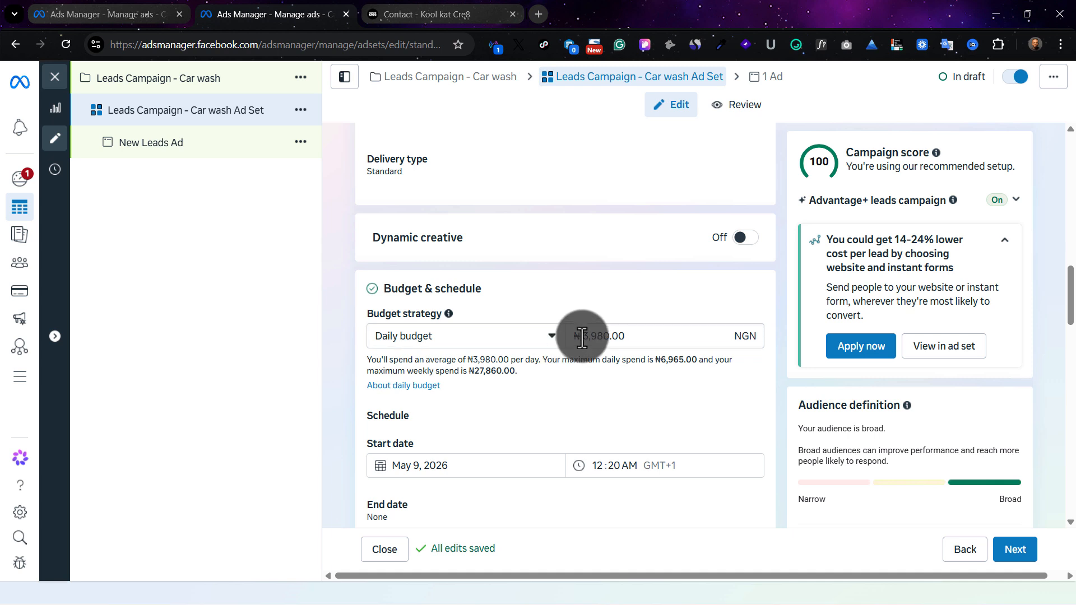
{"action": "left_click", "coordinate": [496, 338]}
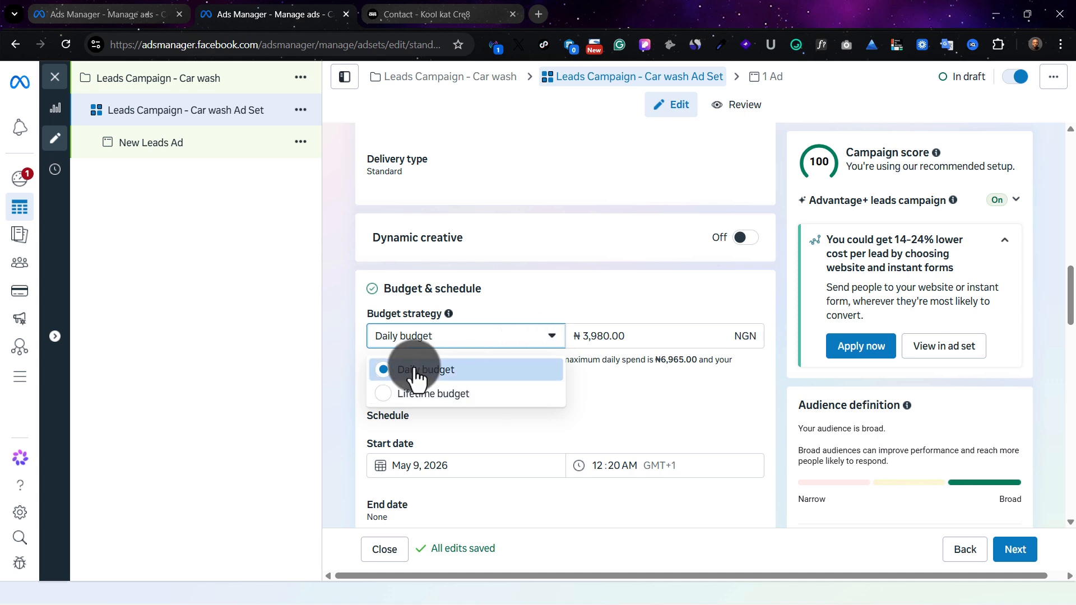
{"action": "left_click", "coordinate": [358, 331]}
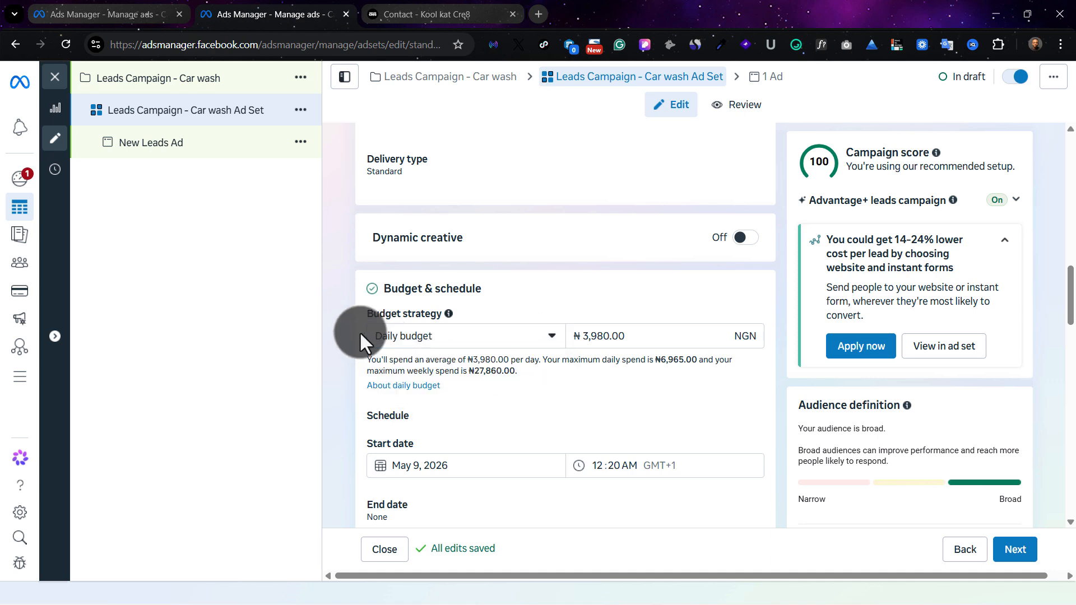
{"action": "left_click", "coordinate": [656, 337]}
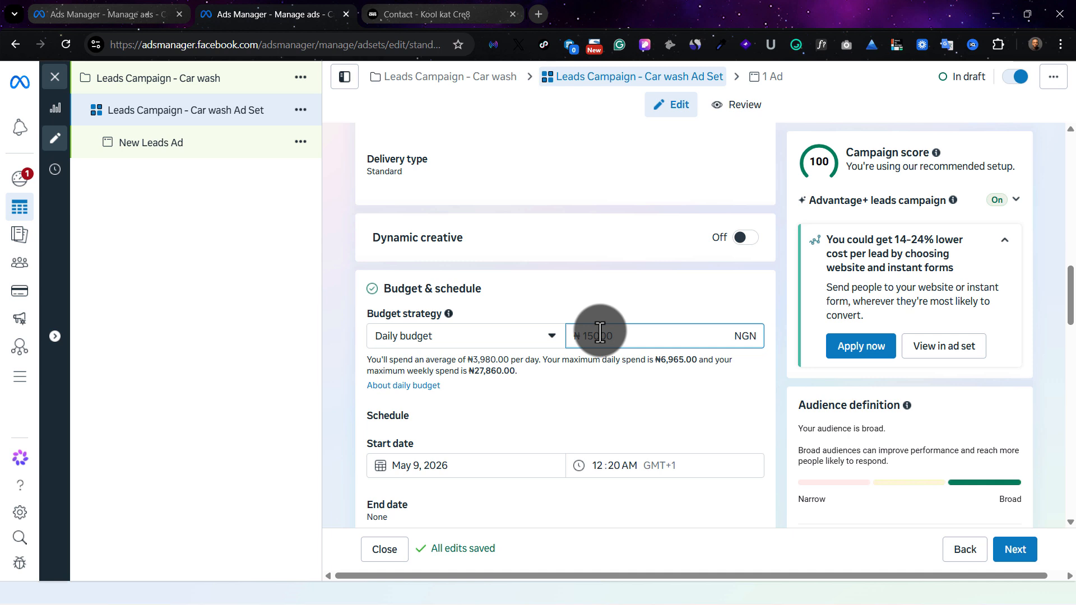
{"action": "left_click", "coordinate": [634, 296]}
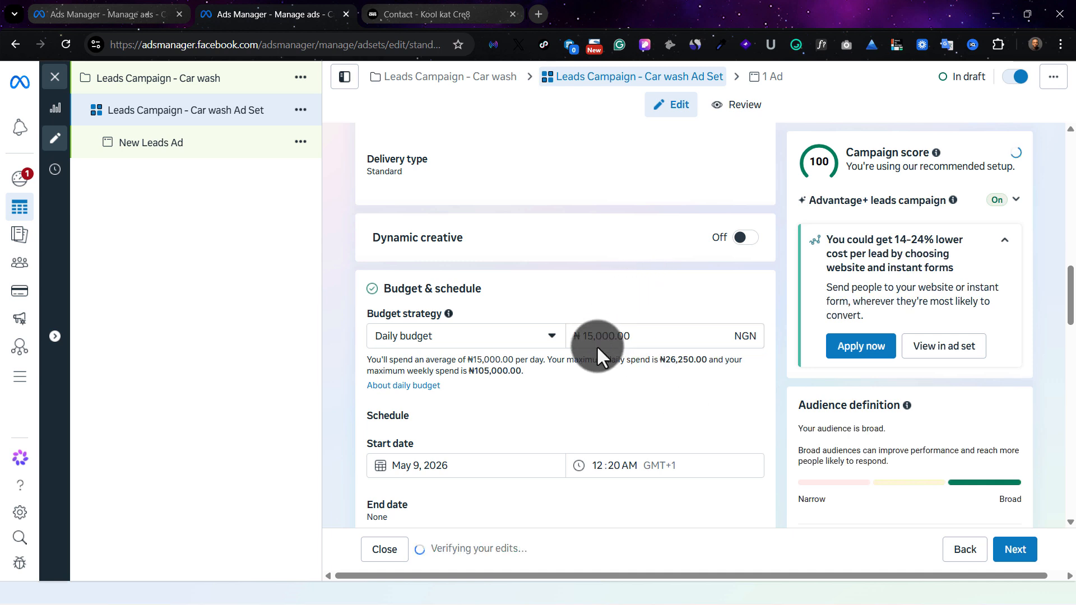
Enable an end date for the ad set with a 14-day duration and check the date in its calendar.
{"action": "scroll", "coordinate": [598, 381], "scroll_direction": "down", "scroll_amount": 2}
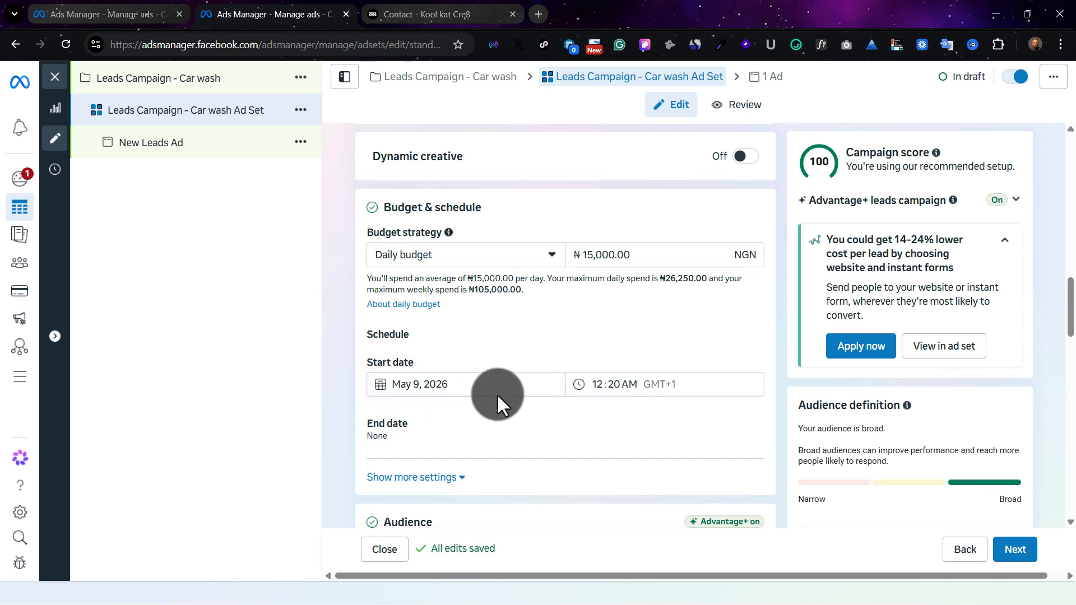
{"action": "left_click", "coordinate": [756, 438]}
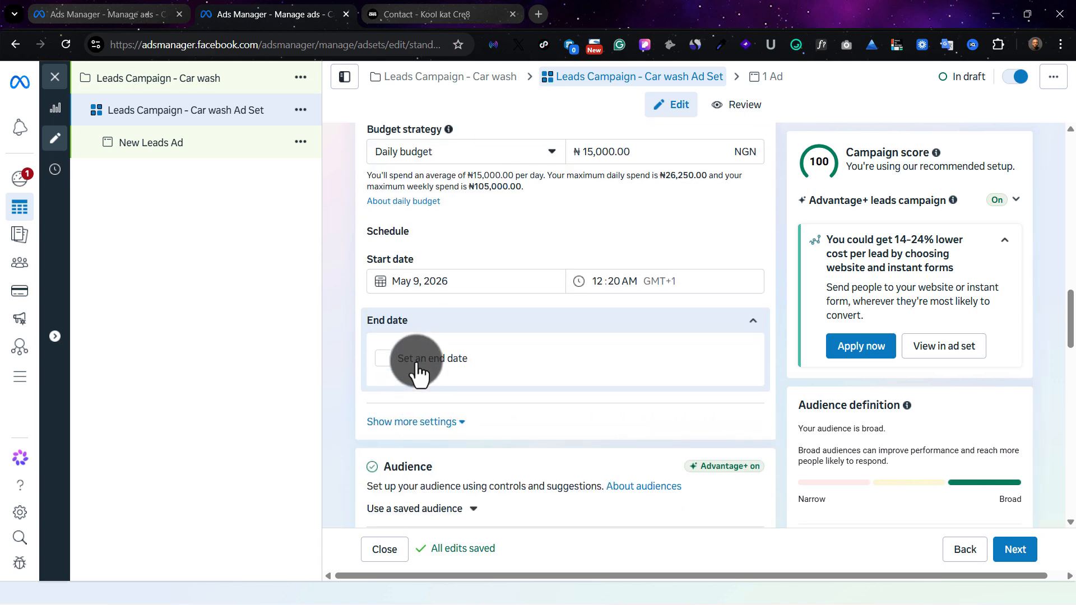
{"action": "left_click", "coordinate": [417, 364]}
{"action": "left_click", "coordinate": [442, 399]}
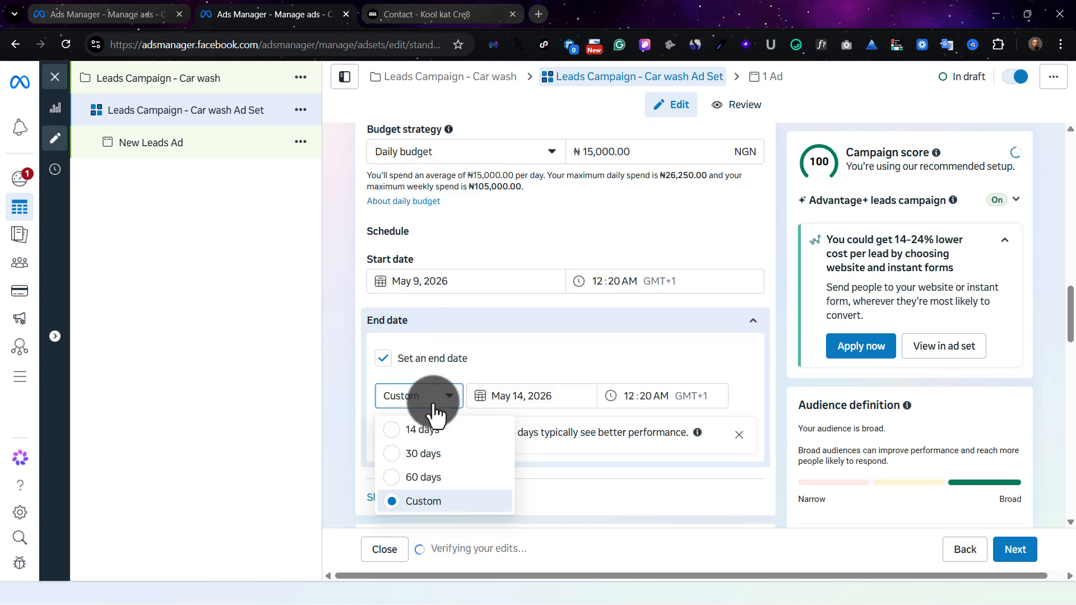
{"action": "left_click", "coordinate": [426, 430]}
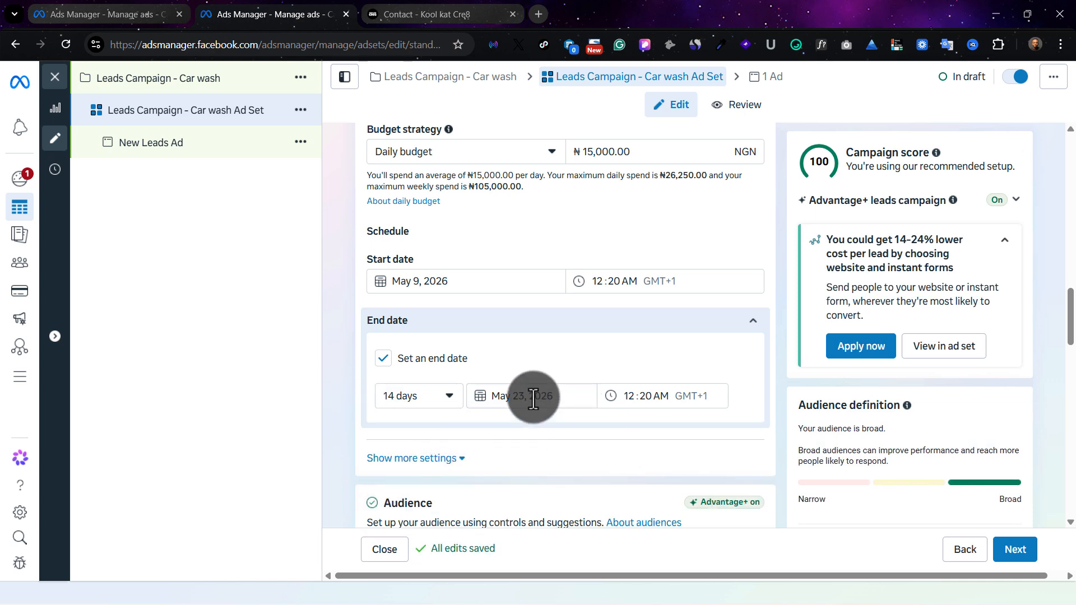
{"action": "left_click", "coordinate": [482, 395]}
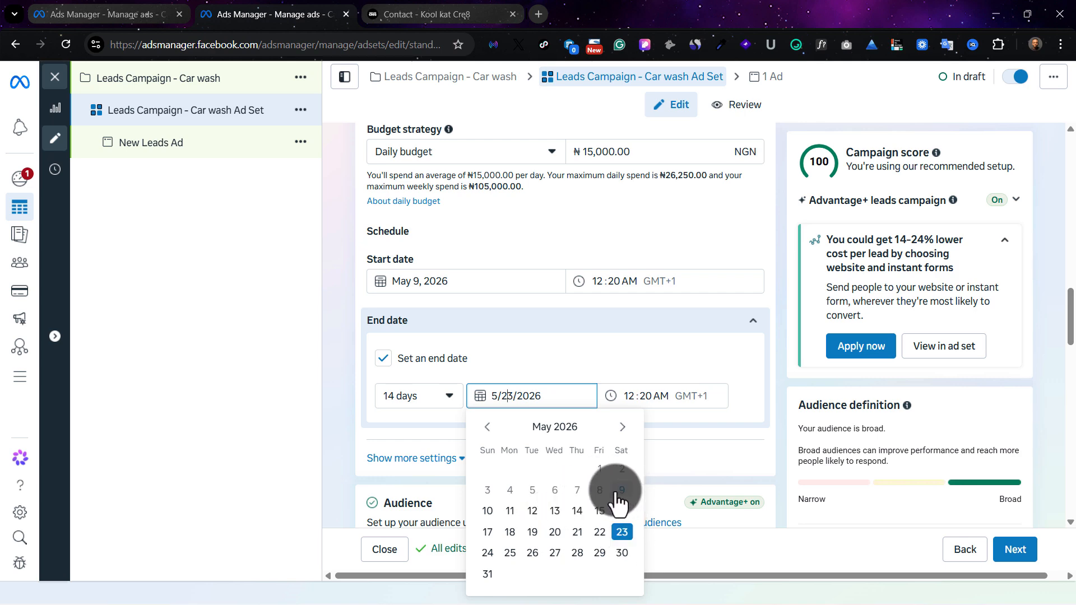
{"action": "left_click", "coordinate": [344, 399]}
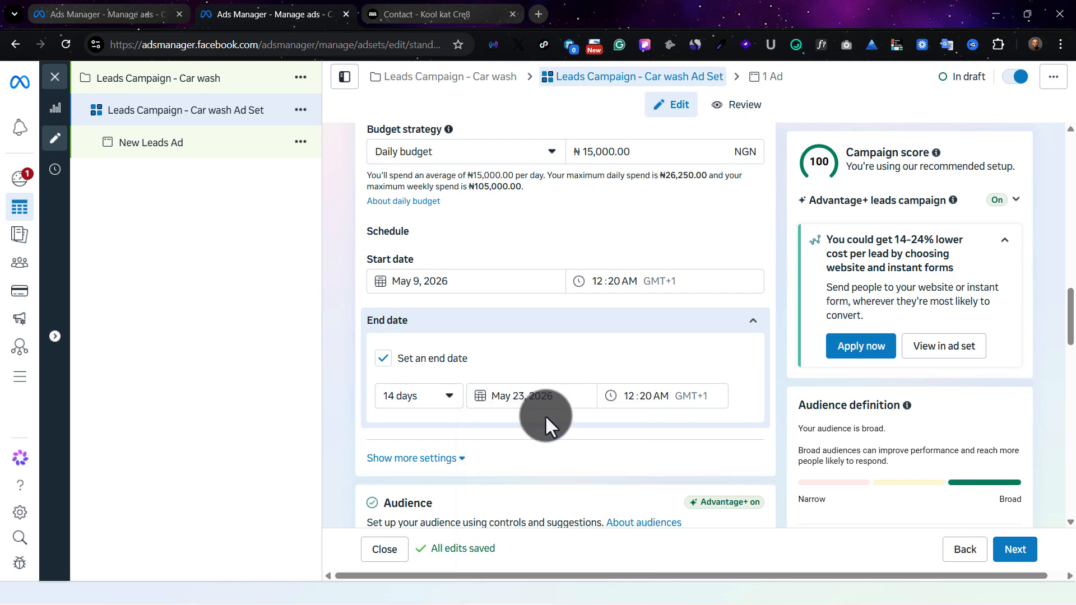
Show the additional schedule settings, view the budget scheduling option, and collapse it without scheduling any increase.
{"action": "scroll", "coordinate": [532, 417], "scroll_direction": "down", "scroll_amount": 2}
{"action": "left_click", "coordinate": [465, 367]}
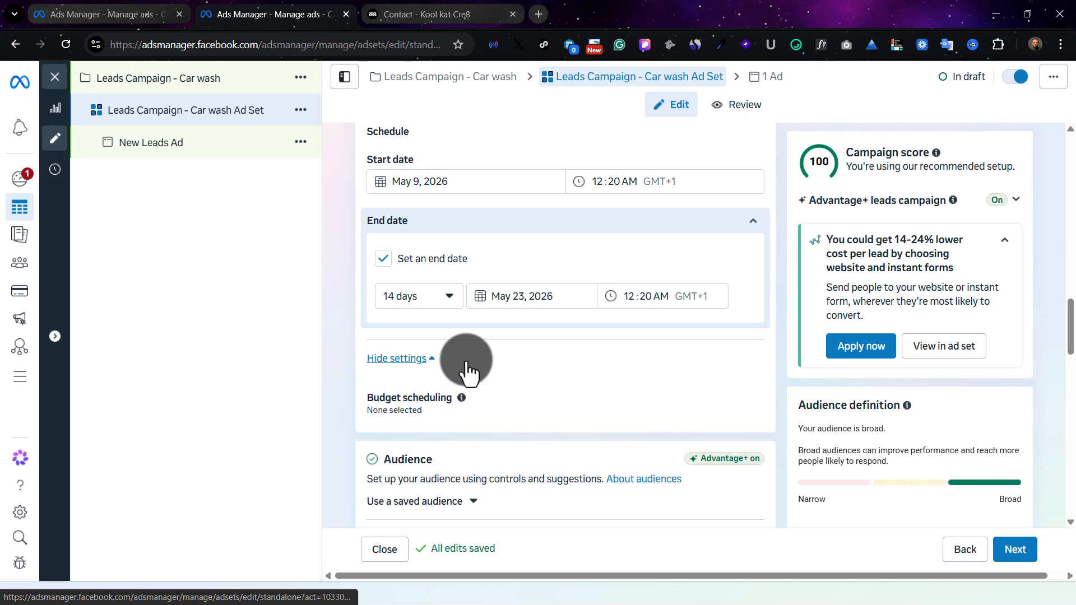
{"action": "left_click", "coordinate": [510, 415]}
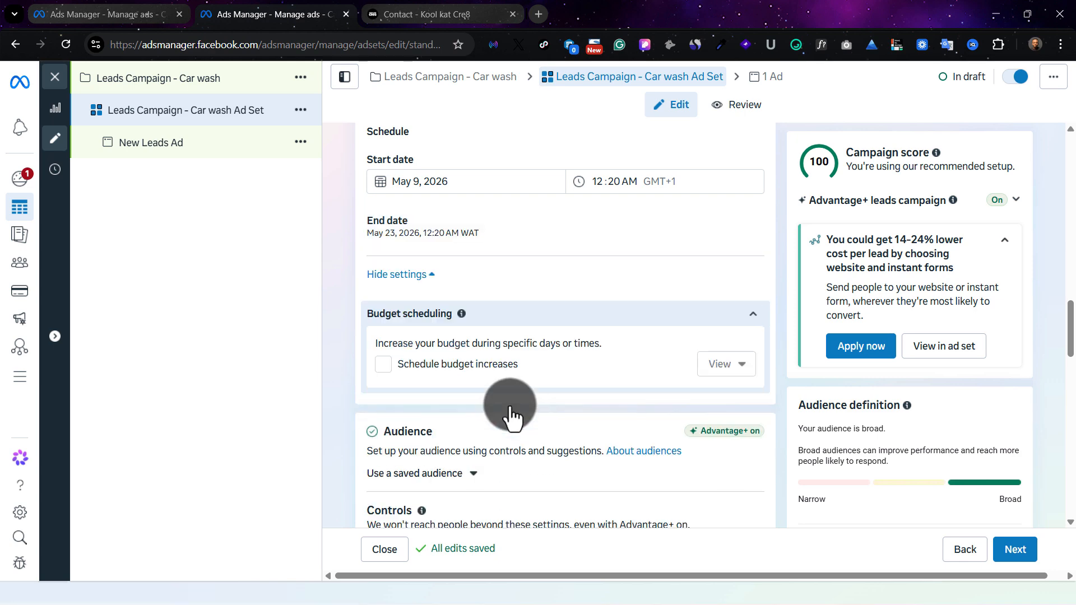
{"action": "left_click", "coordinate": [754, 315]}
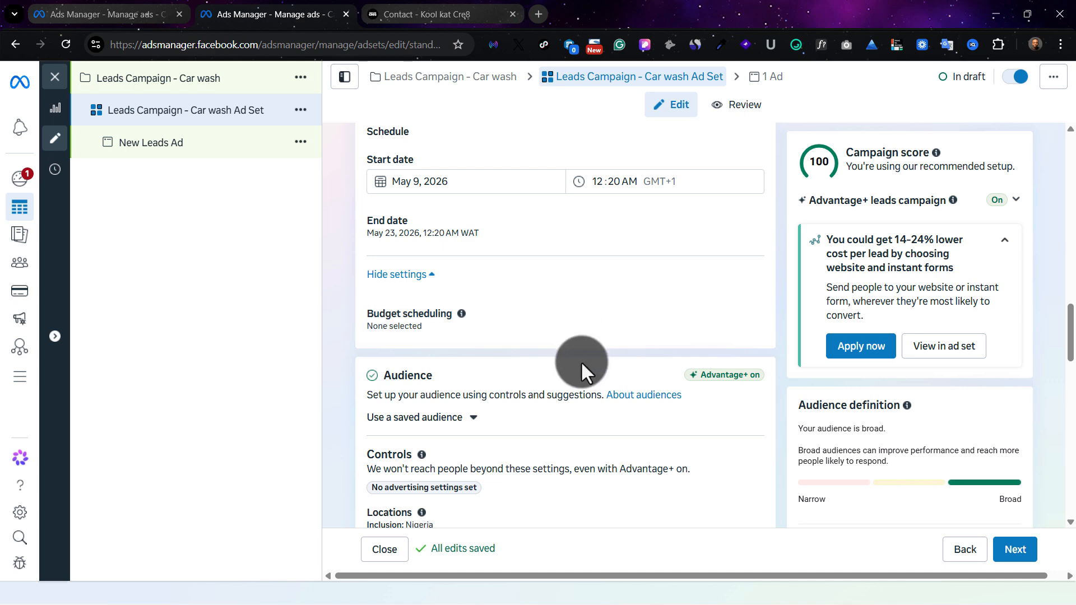
View the saved audience chooser in the Audience section and close it without selecting one.
{"action": "scroll", "coordinate": [493, 370], "scroll_direction": "down", "scroll_amount": 1}
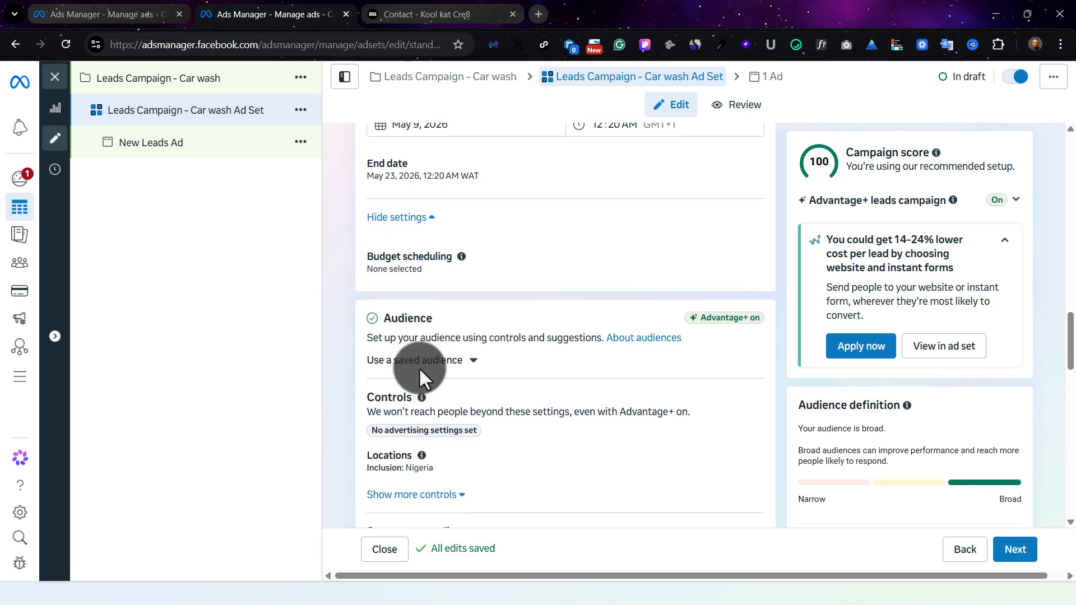
{"action": "left_click", "coordinate": [472, 362]}
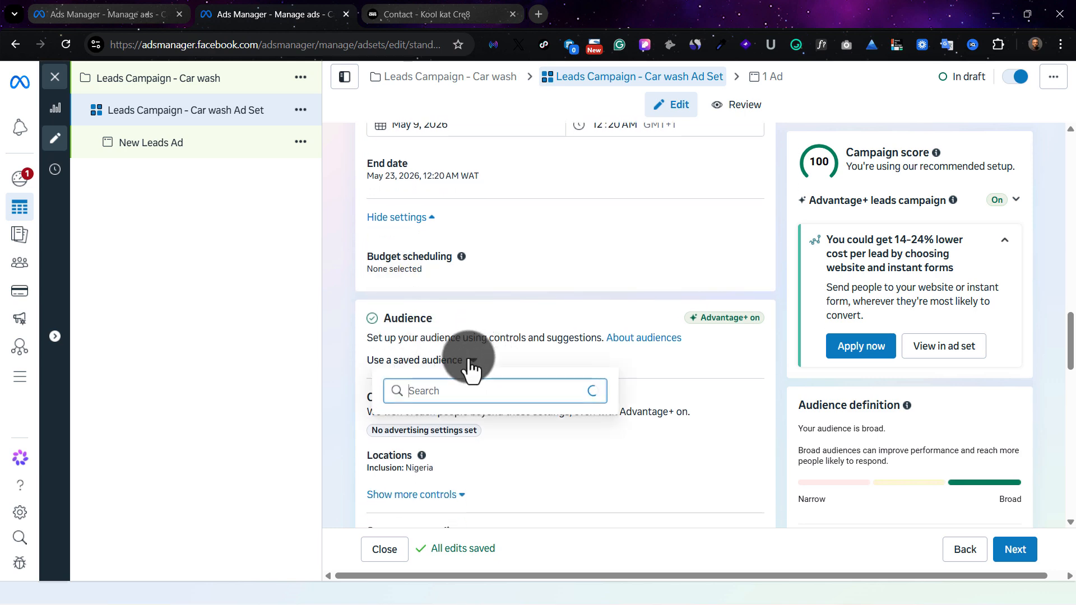
{"action": "left_click", "coordinate": [340, 372]}
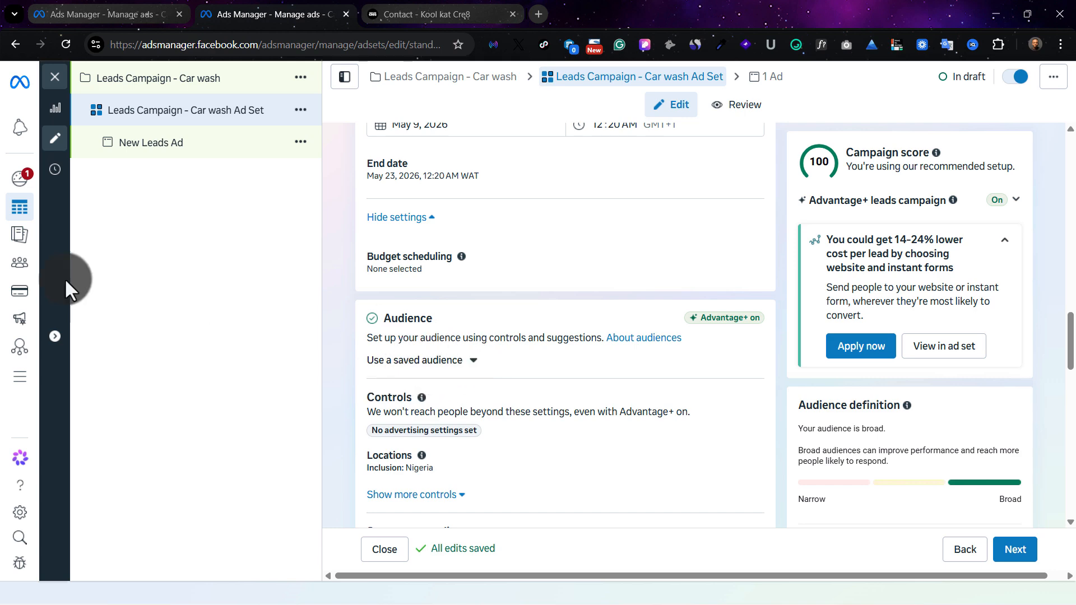
{"action": "mouse_move", "coordinate": [23, 271]}
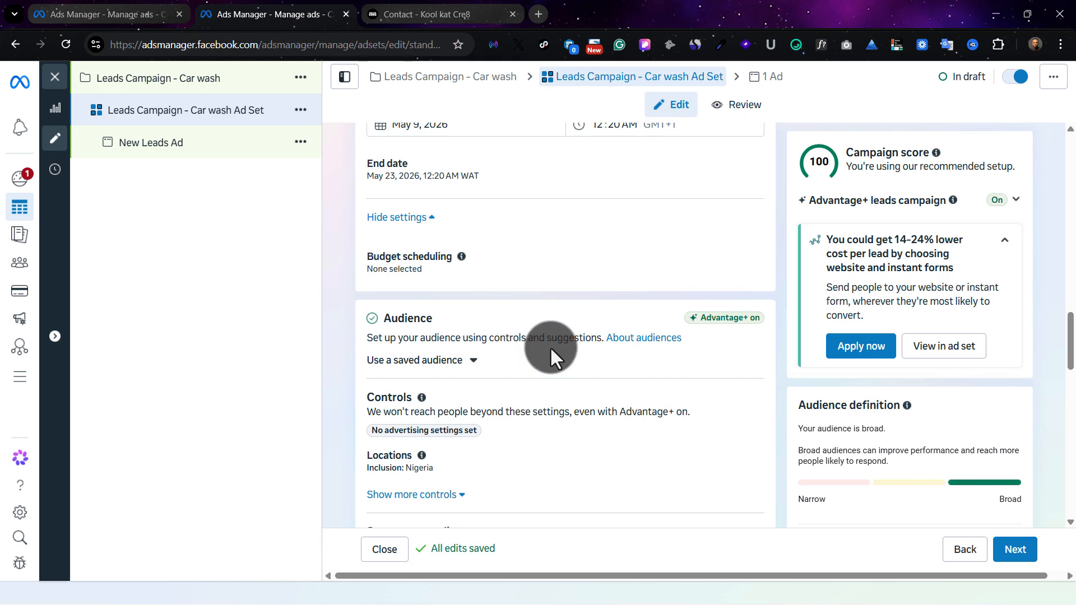
Replace Nigeria with United States as the audience's included location.
{"action": "scroll", "coordinate": [490, 369], "scroll_direction": "down", "scroll_amount": 1}
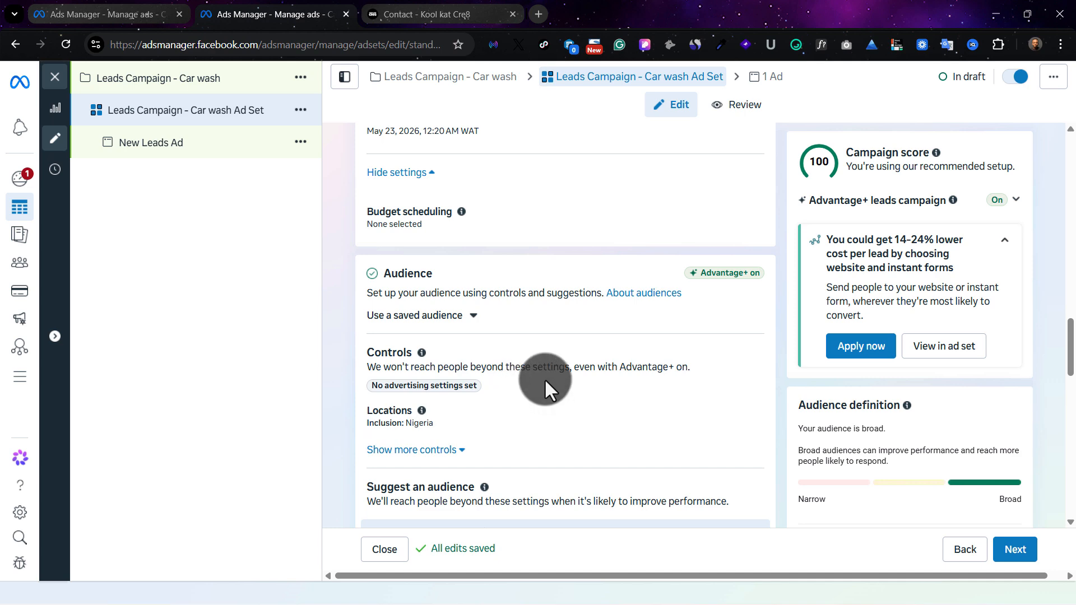
{"action": "scroll", "coordinate": [543, 384], "scroll_direction": "down", "scroll_amount": 1}
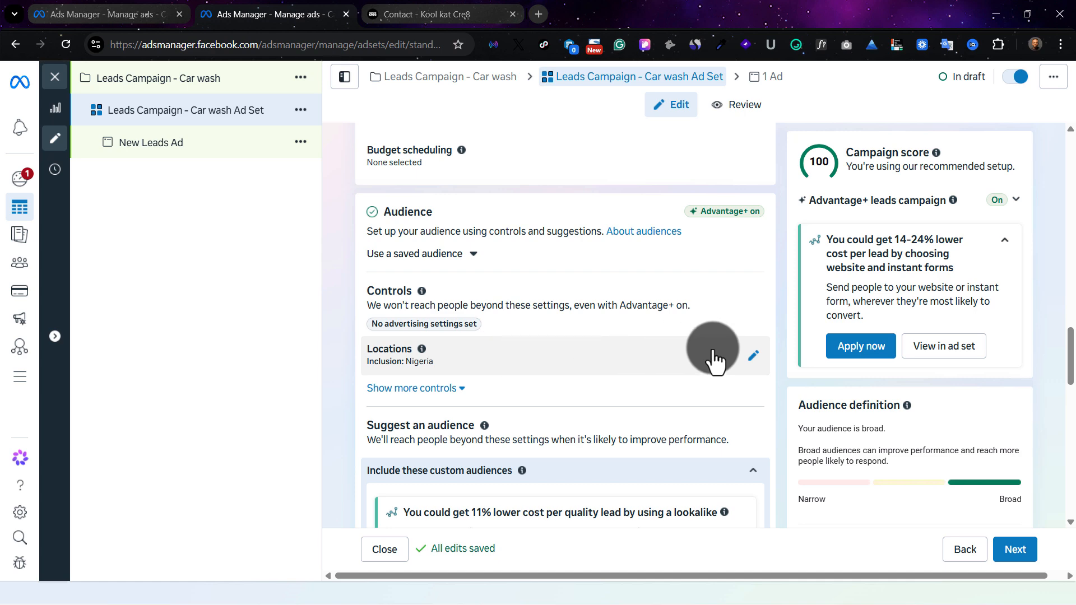
{"action": "left_click", "coordinate": [754, 359]}
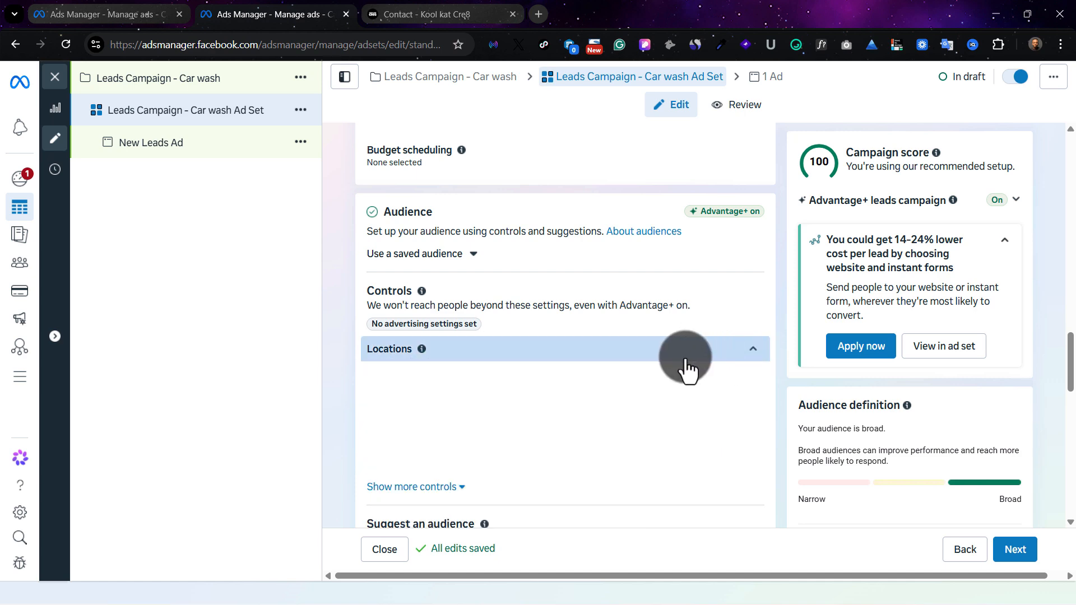
{"action": "left_click", "coordinate": [489, 462]}
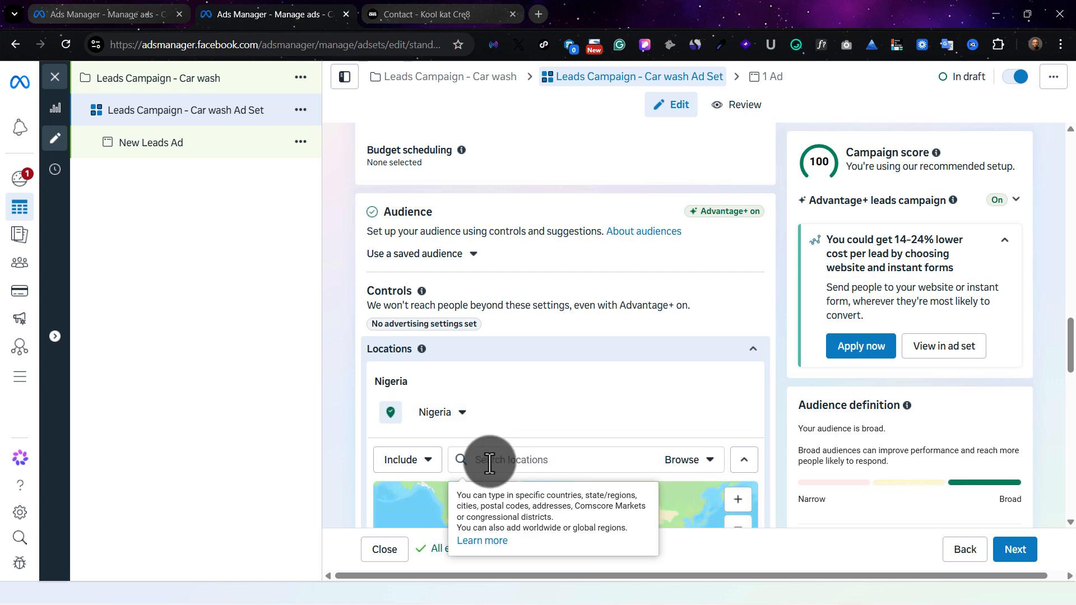
{"action": "type", "text": "united"}
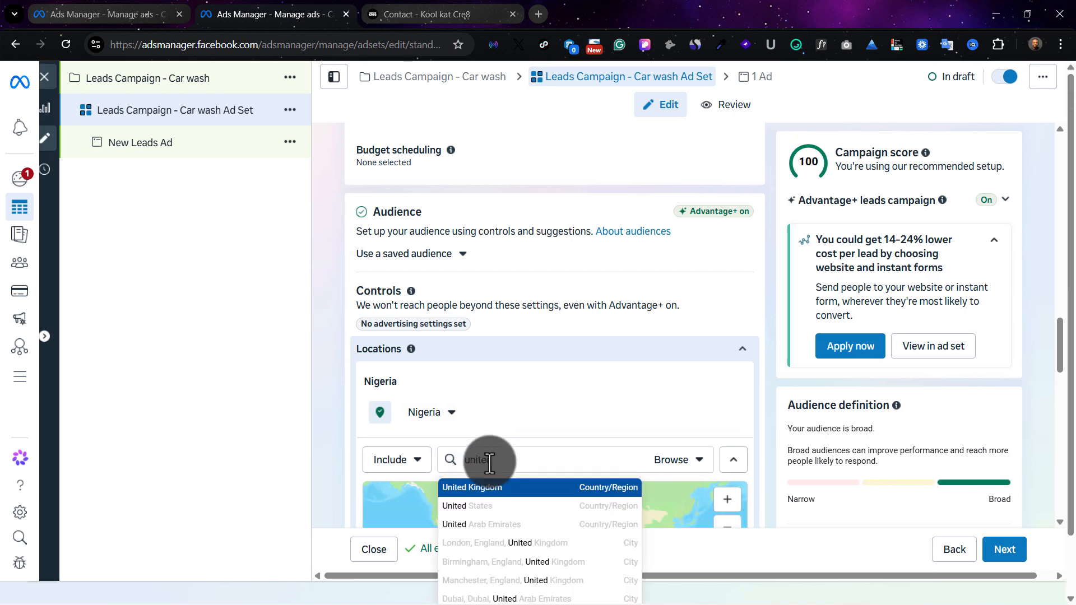
{"action": "left_click", "coordinate": [521, 505]}
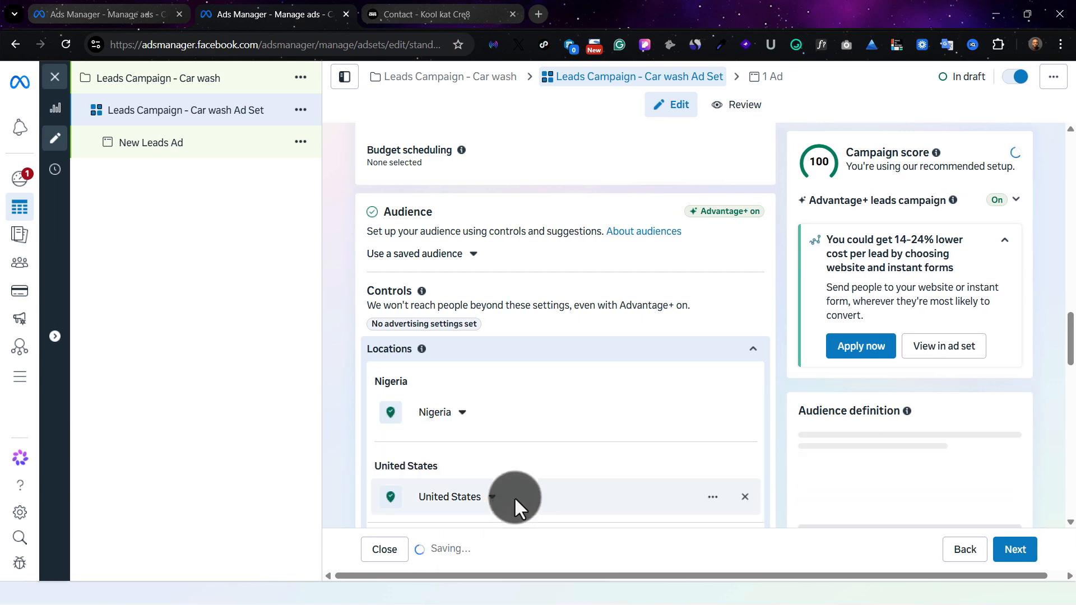
{"action": "scroll", "coordinate": [549, 404], "scroll_direction": "down", "scroll_amount": 2}
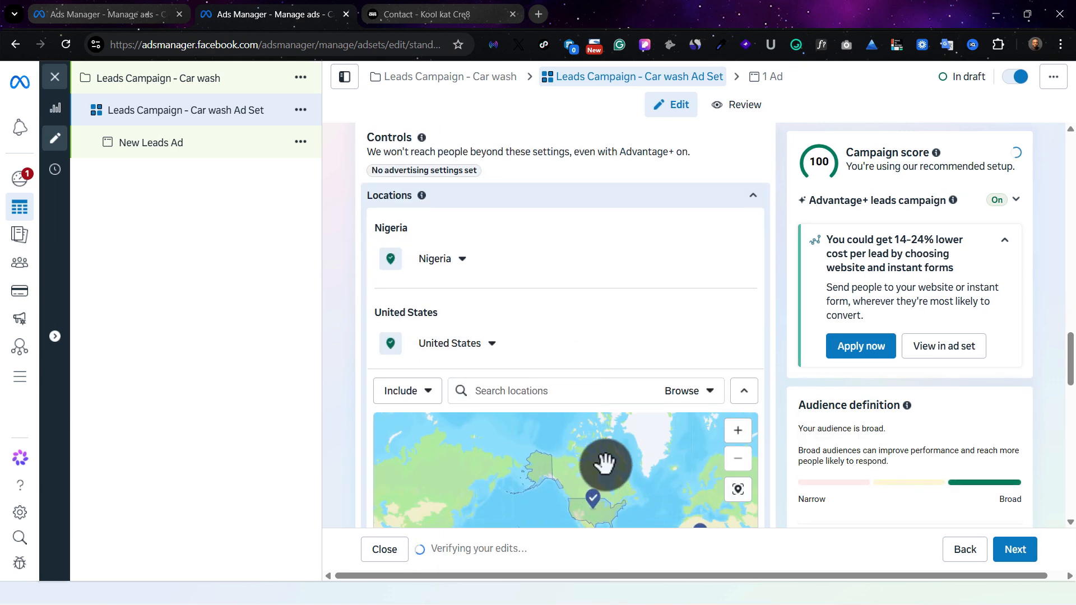
{"action": "left_click", "coordinate": [743, 260]}
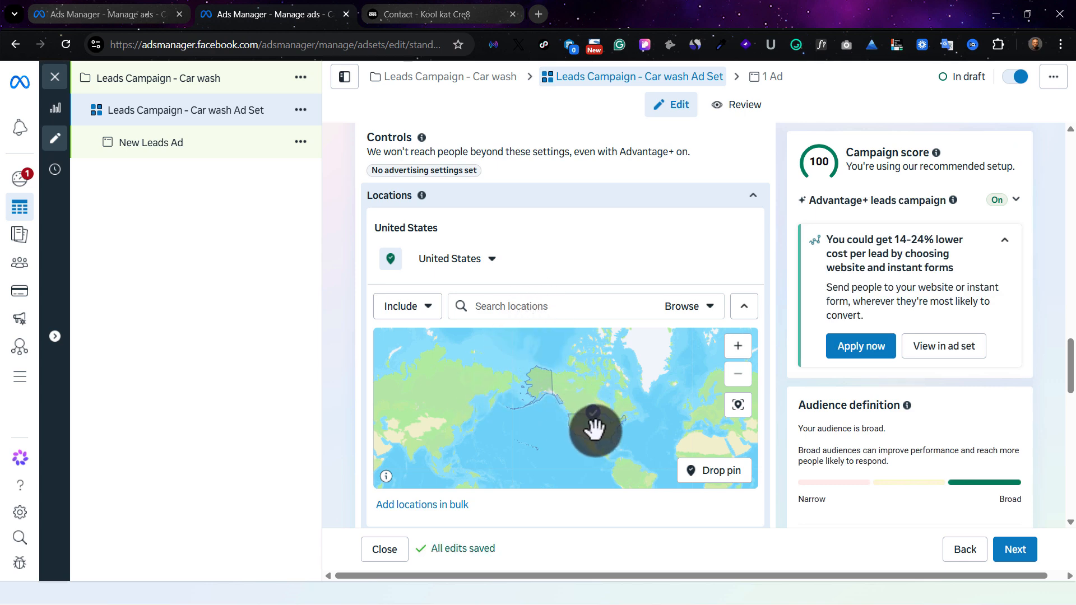
{"action": "scroll", "coordinate": [595, 429], "scroll_direction": "up", "scroll_amount": 1}
{"action": "scroll", "coordinate": [596, 430], "scroll_direction": "up", "scroll_amount": 3}
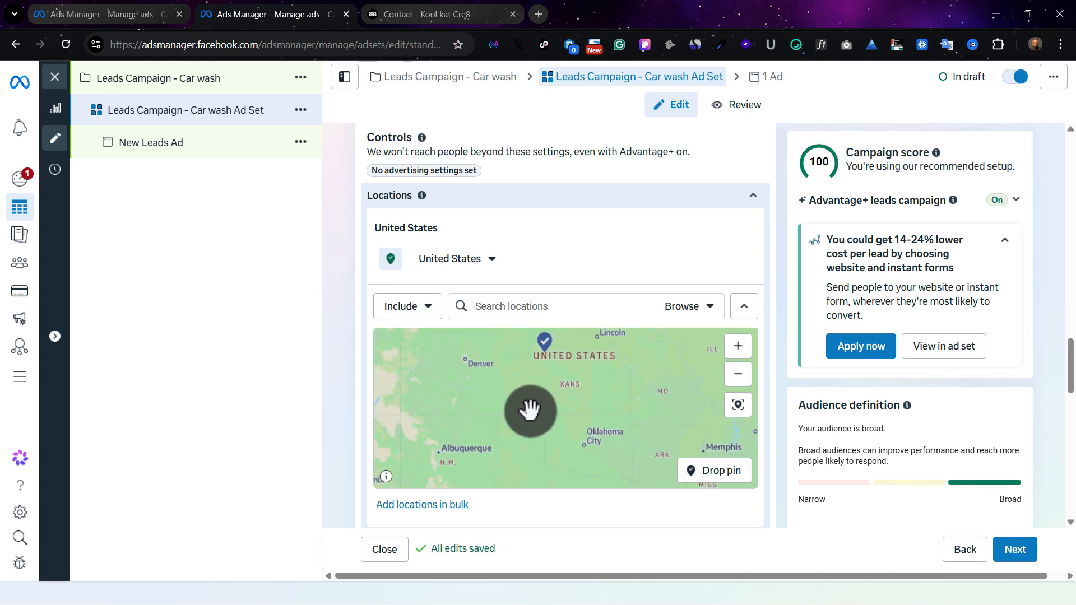
Drop a pin just west of Washington, D.C. on the map as the audience location.
{"action": "left_click_drag", "start_coordinate": [529, 418], "coordinate": [509, 438]}
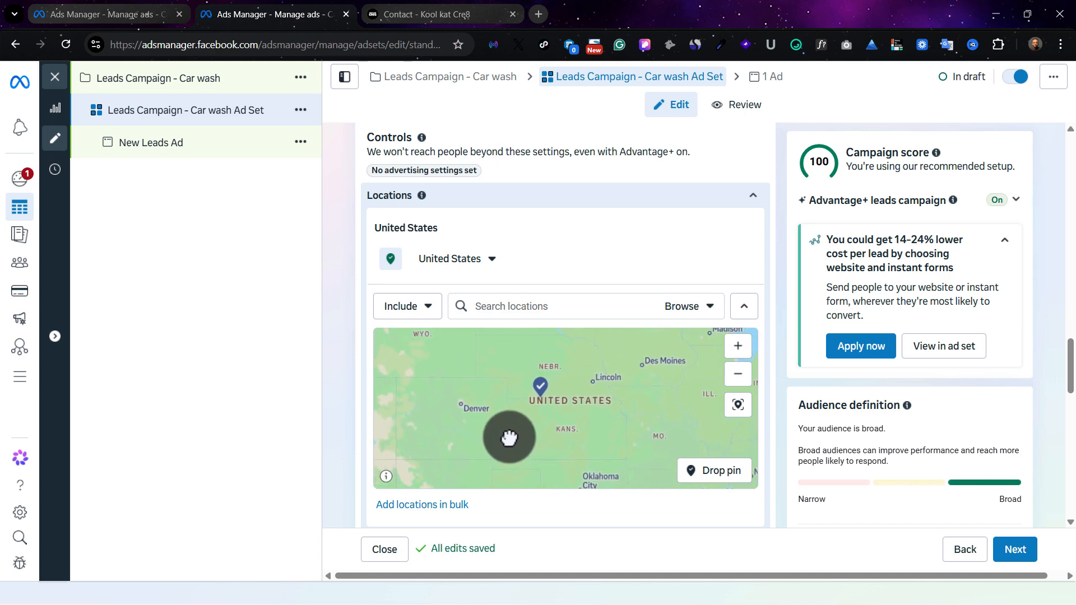
{"action": "left_click", "coordinate": [738, 347]}
{"action": "left_click", "coordinate": [738, 347]}
{"action": "left_click", "coordinate": [738, 348]}
{"action": "left_click", "coordinate": [738, 348]}
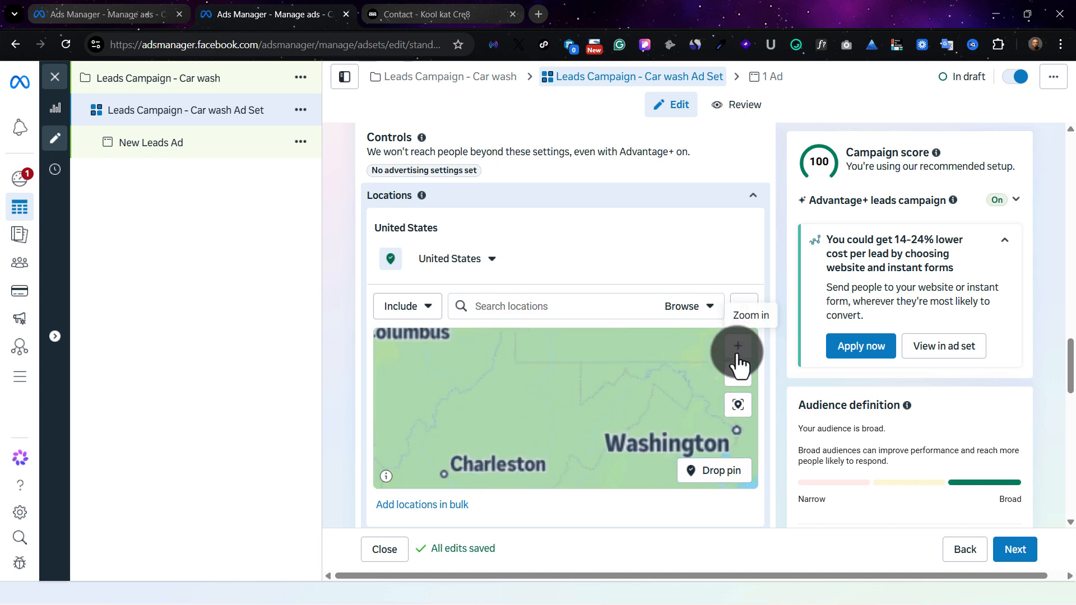
{"action": "left_click_drag", "start_coordinate": [617, 463], "coordinate": [478, 425]}
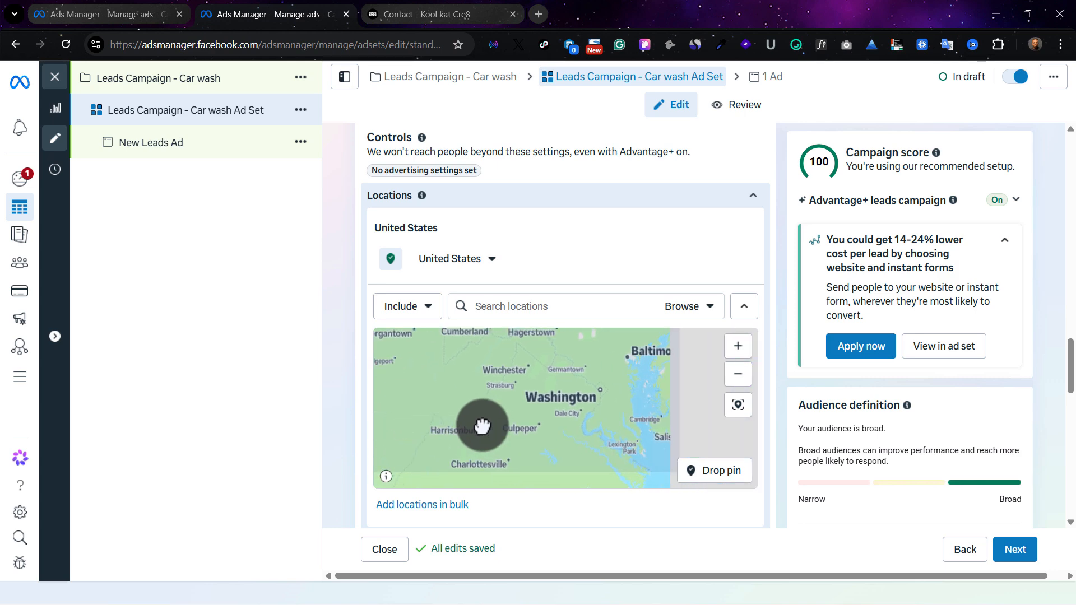
{"action": "left_click", "coordinate": [740, 355]}
{"action": "left_click", "coordinate": [740, 355]}
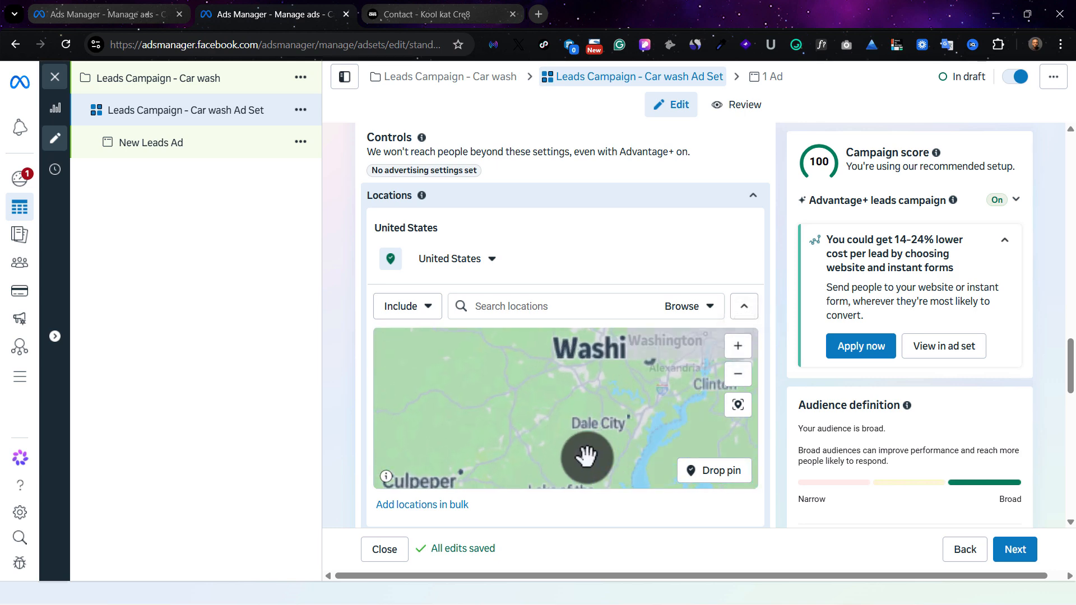
{"action": "left_click_drag", "start_coordinate": [588, 456], "coordinate": [500, 464]}
{"action": "left_click_drag", "start_coordinate": [539, 397], "coordinate": [528, 440]}
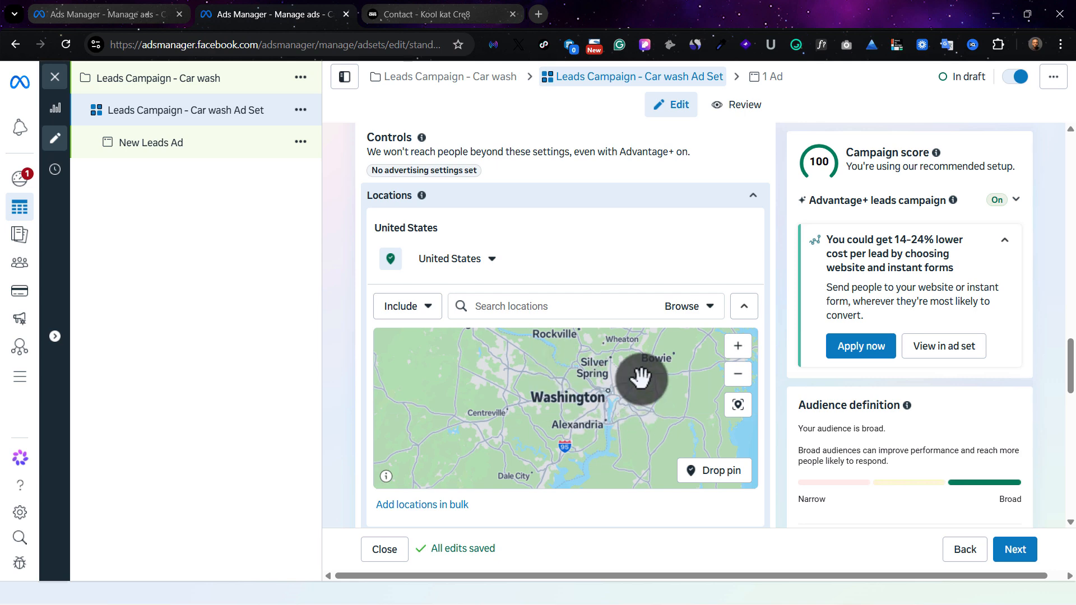
{"action": "left_click", "coordinate": [725, 482]}
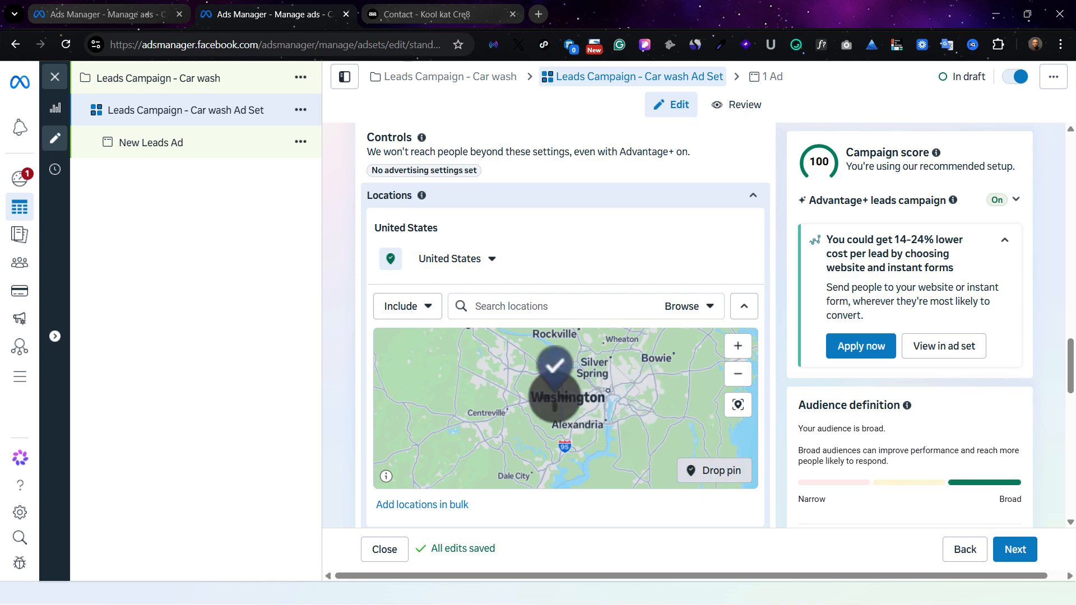
{"action": "left_click", "coordinate": [555, 402]}
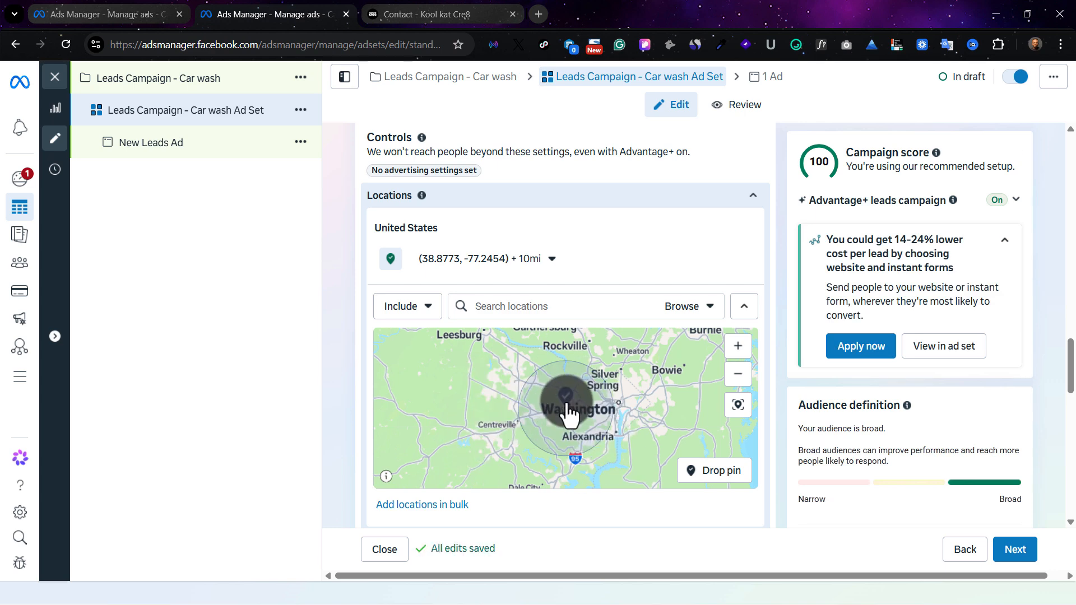
Replace the pinned audience location with the country United States.
{"action": "scroll", "coordinate": [437, 240], "scroll_direction": "up", "scroll_amount": 1}
{"action": "left_click", "coordinate": [530, 343]}
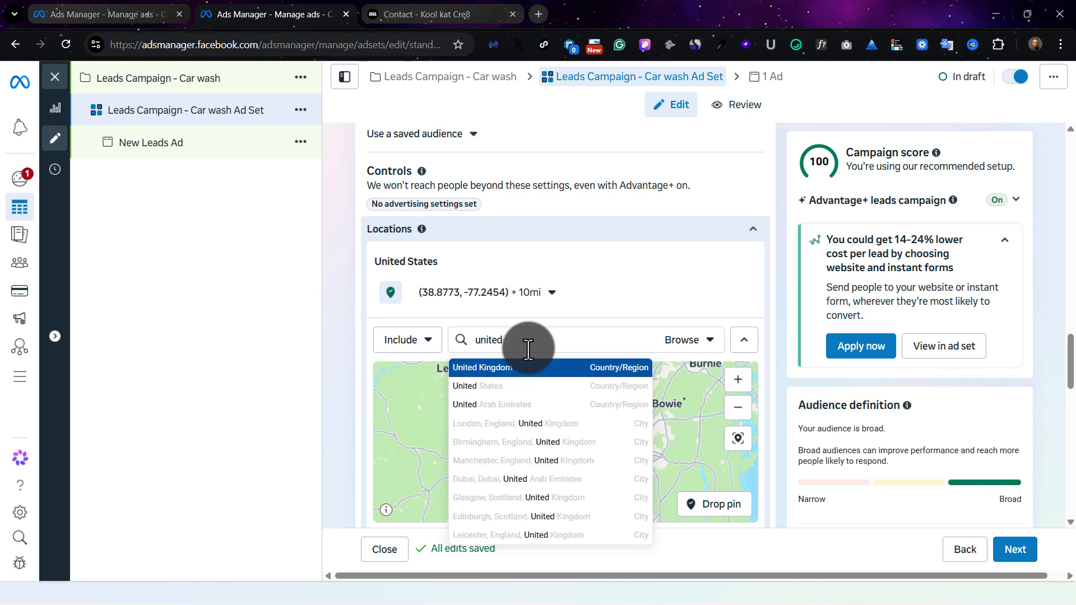
{"action": "left_click", "coordinate": [541, 387]}
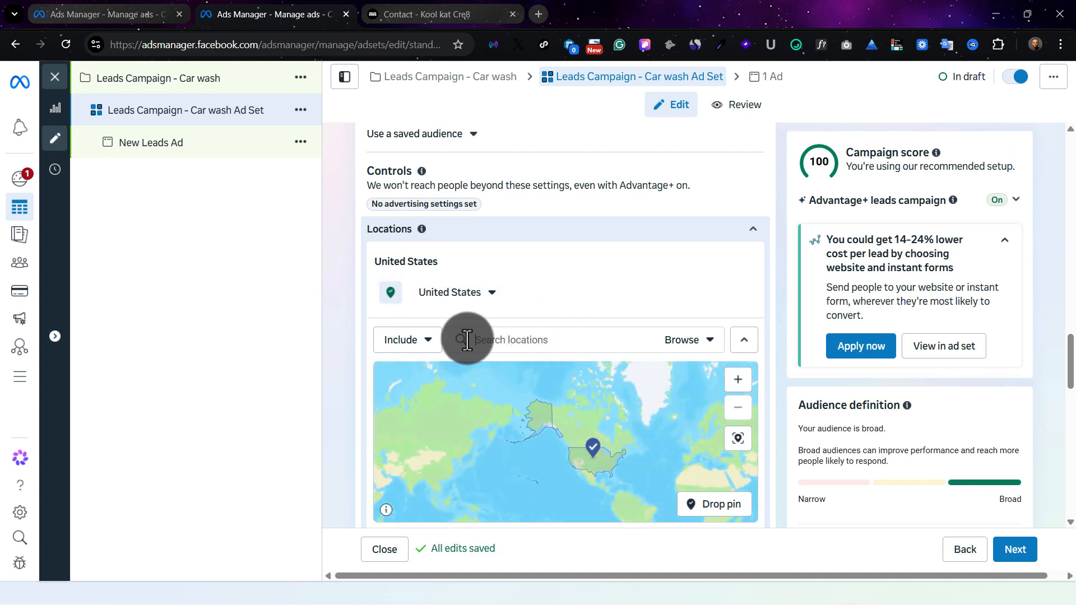
Search for "was" and set the state of Washington, United States, as the included audience location.
{"action": "left_click", "coordinate": [533, 340]}
{"action": "type", "text": "was"}
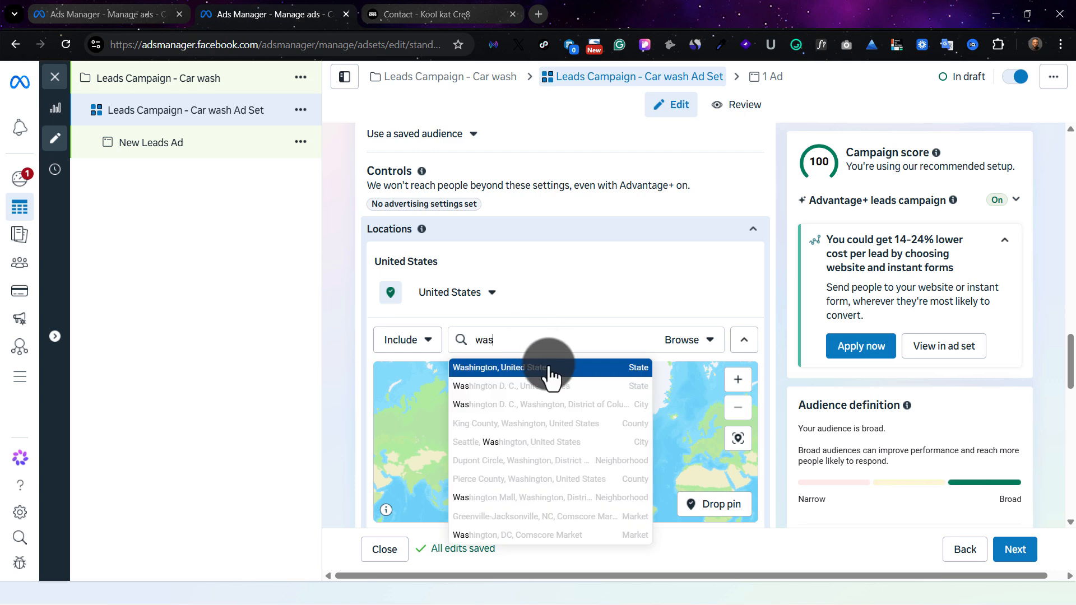
{"action": "left_click", "coordinate": [549, 370]}
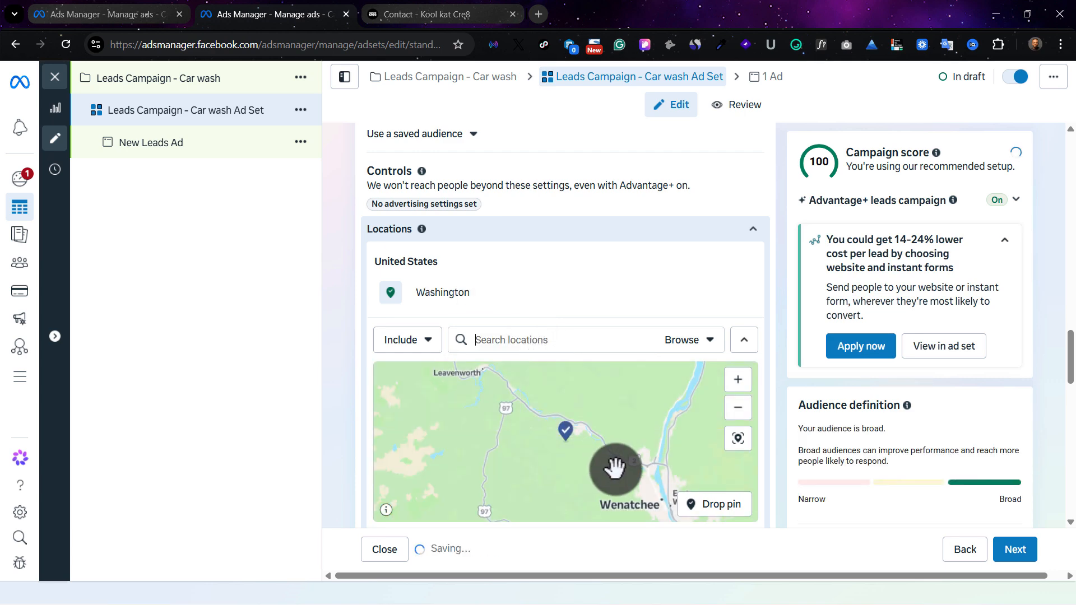
{"action": "scroll", "coordinate": [548, 457], "scroll_direction": "up", "scroll_amount": 4}
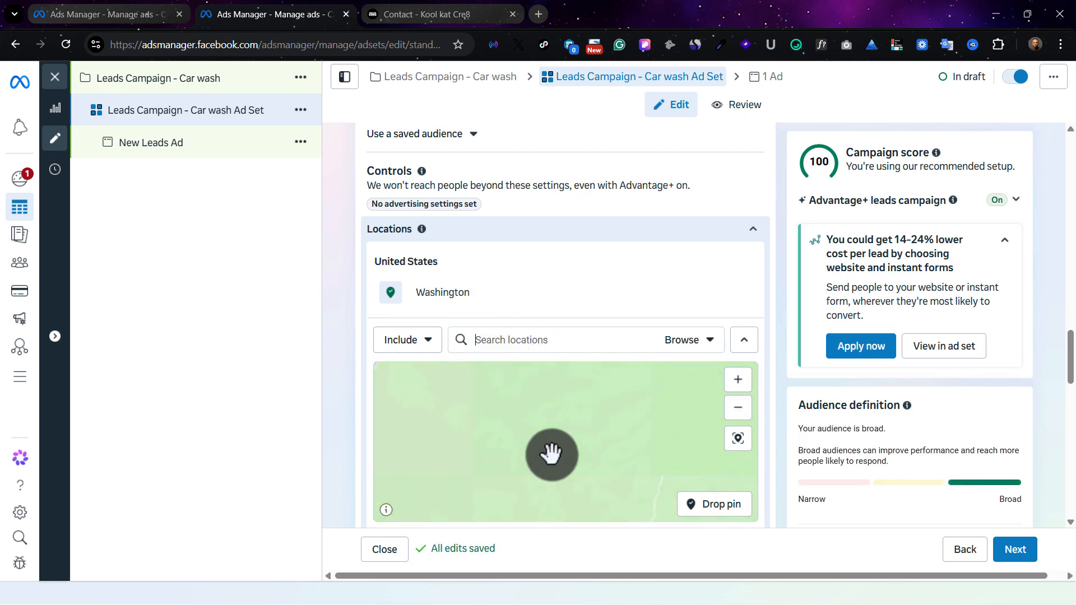
{"action": "scroll", "coordinate": [551, 454], "scroll_direction": "down", "scroll_amount": 2}
{"action": "left_click", "coordinate": [738, 408]}
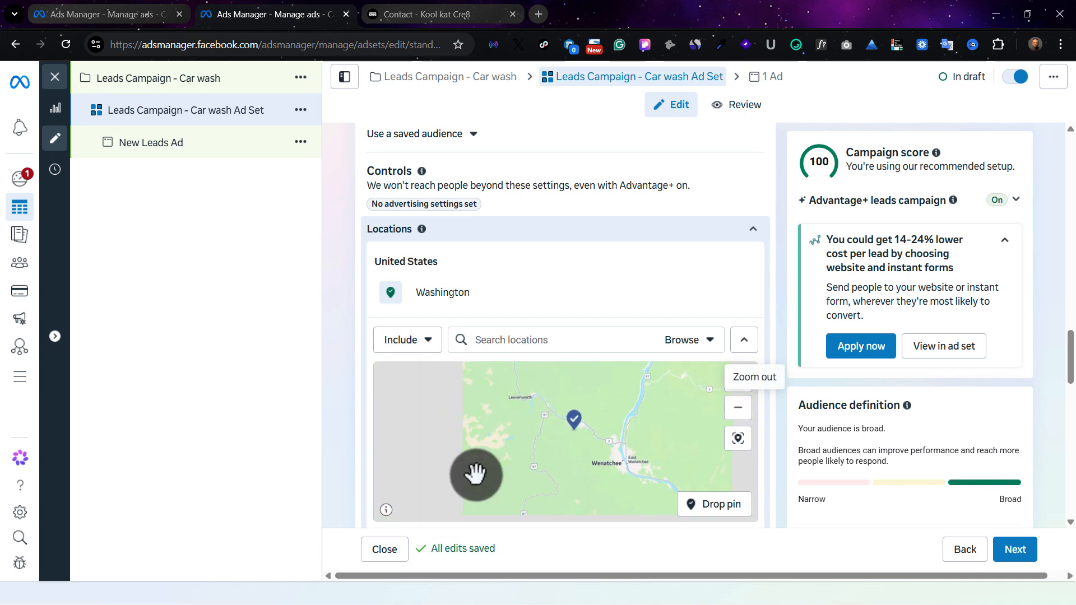
Turn off the option to reach more people likely to respond to the ads beyond the selected location.
{"action": "scroll", "coordinate": [330, 341], "scroll_direction": "down", "scroll_amount": 3}
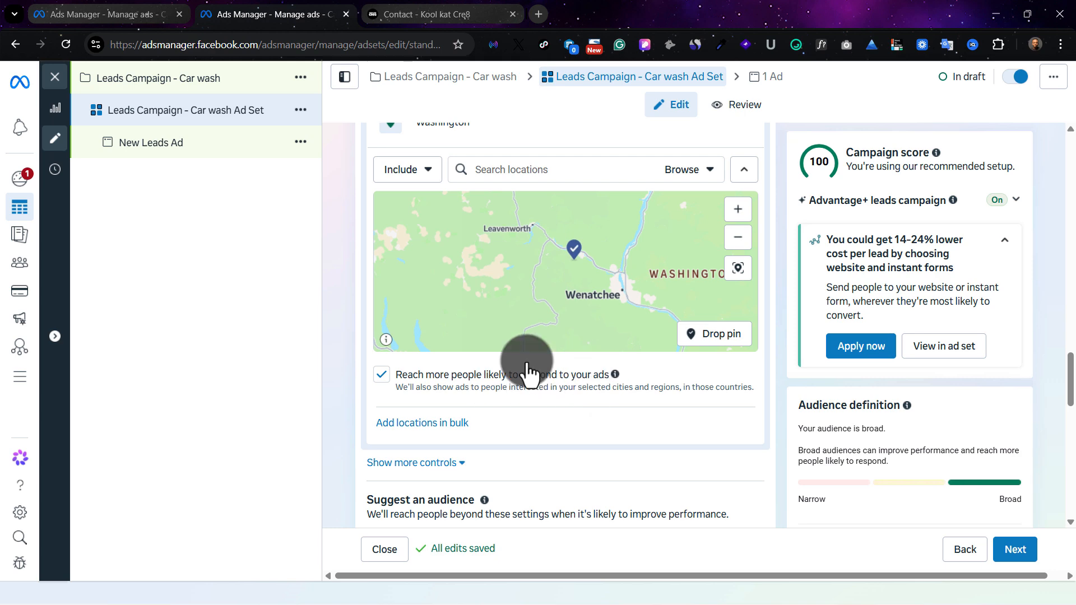
{"action": "left_click", "coordinate": [381, 376]}
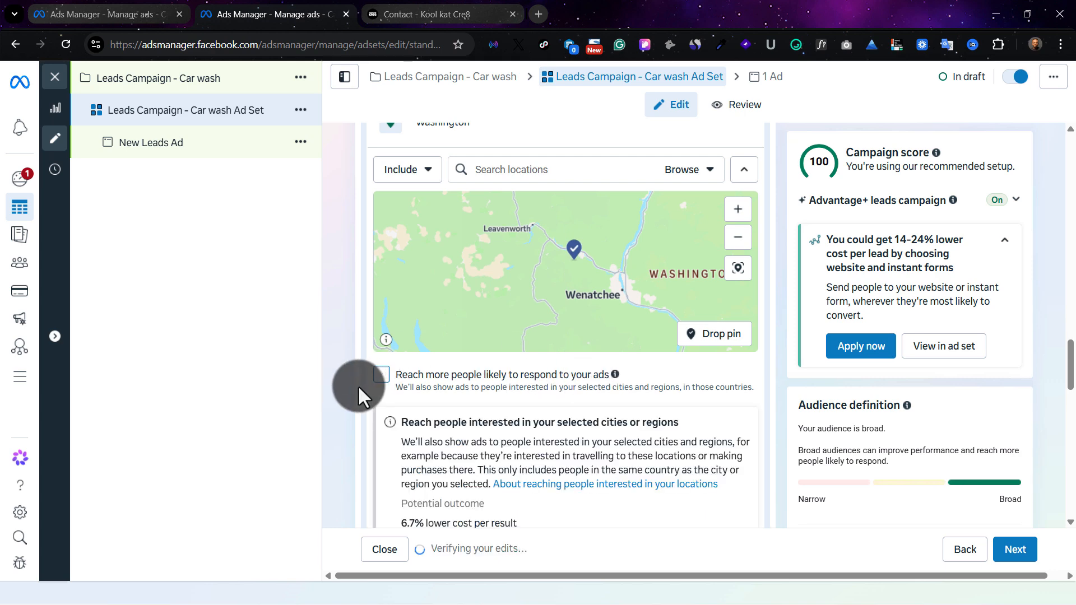
{"action": "scroll", "coordinate": [345, 386], "scroll_direction": "down", "scroll_amount": 4}
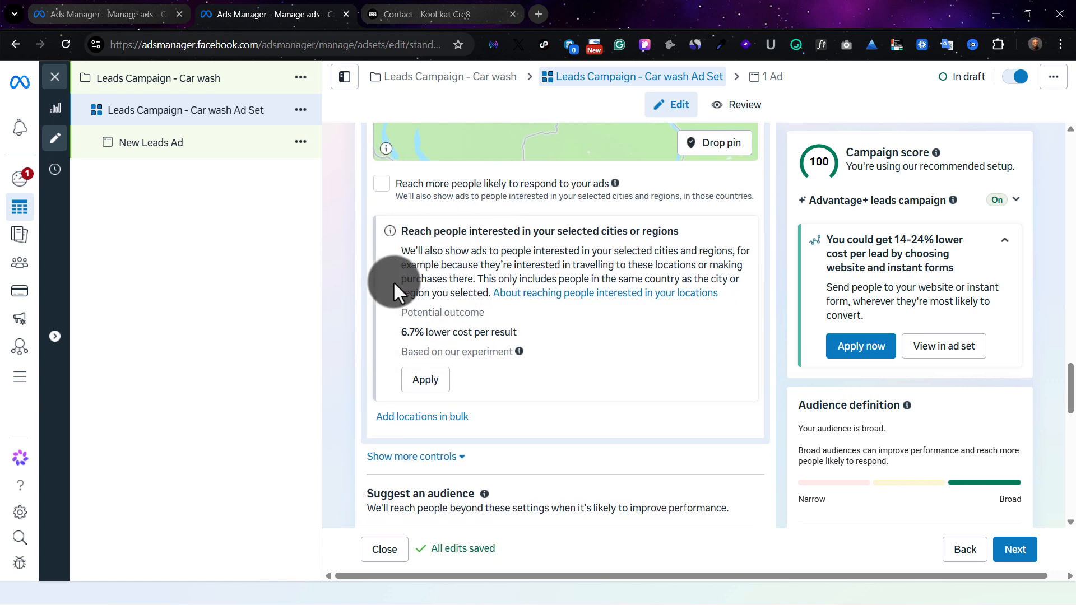
Show the additional audience controls below the location settings.
{"action": "scroll", "coordinate": [350, 324], "scroll_direction": "down", "scroll_amount": 3}
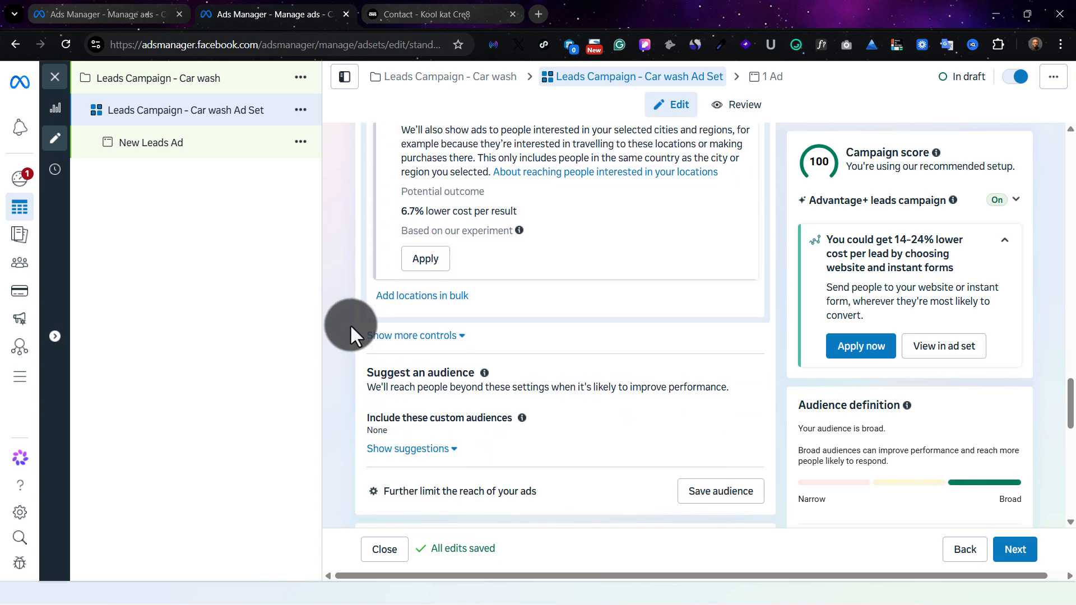
{"action": "left_click", "coordinate": [449, 318]}
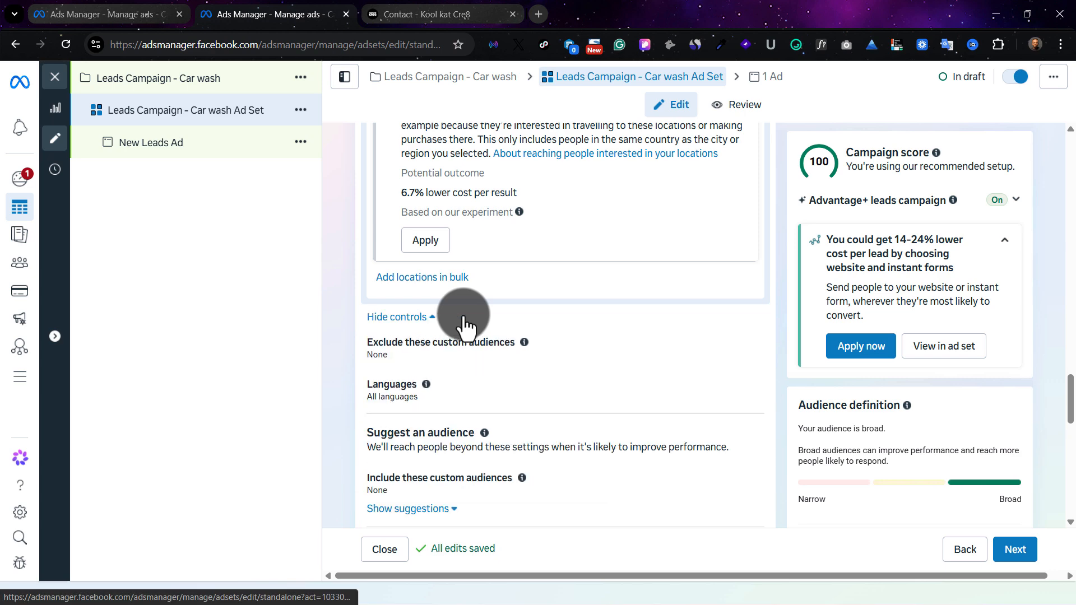
{"action": "left_click", "coordinate": [429, 317]}
{"action": "left_click", "coordinate": [429, 317]}
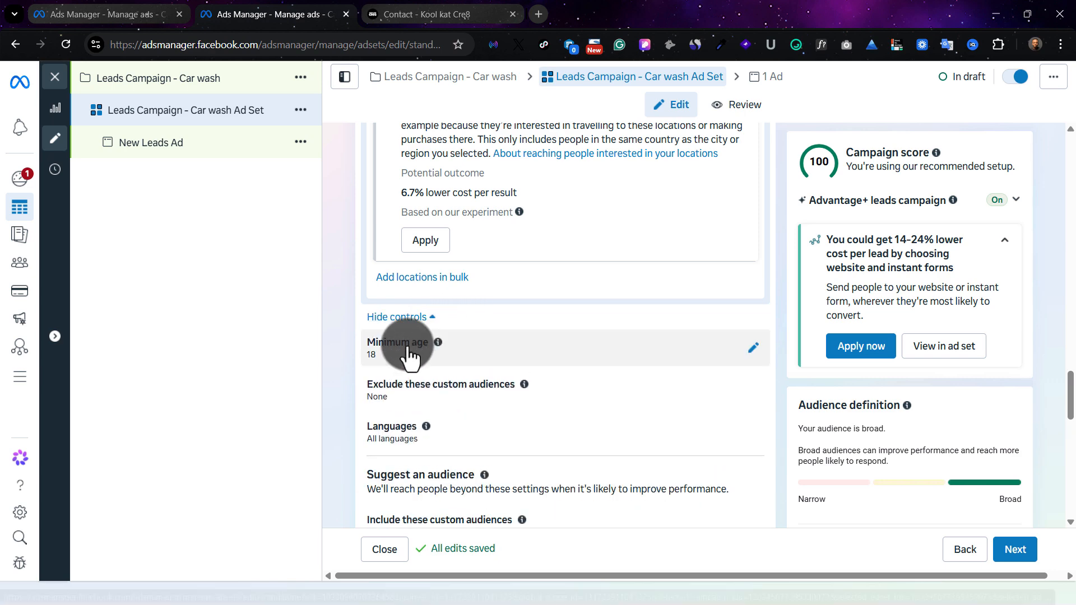
View the available rule sets for placement value rules, close the list without choosing one, and collapse that setting.
{"action": "scroll", "coordinate": [420, 348], "scroll_direction": "down", "scroll_amount": 8}
{"action": "scroll", "coordinate": [599, 443], "scroll_direction": "down", "scroll_amount": 4}
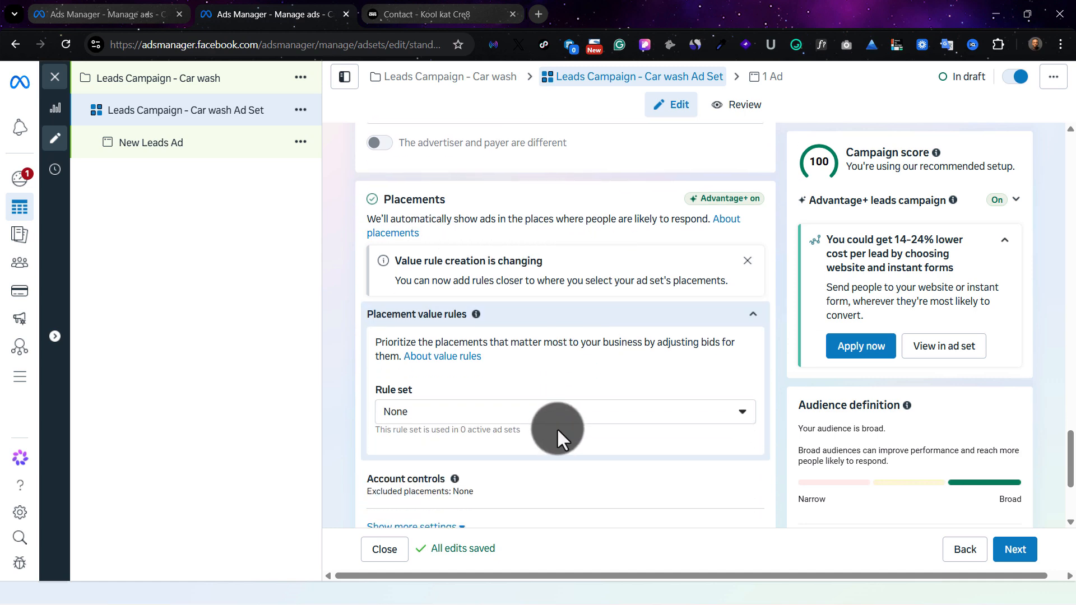
{"action": "scroll", "coordinate": [521, 376], "scroll_direction": "down", "scroll_amount": 2}
{"action": "scroll", "coordinate": [481, 336], "scroll_direction": "up", "scroll_amount": 4}
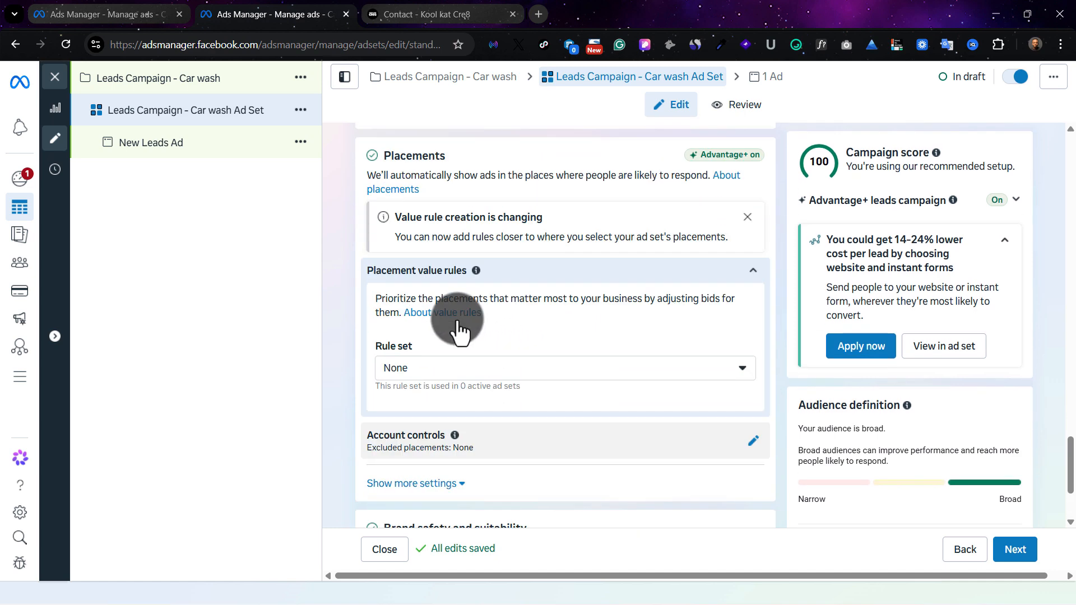
{"action": "left_click", "coordinate": [505, 386]}
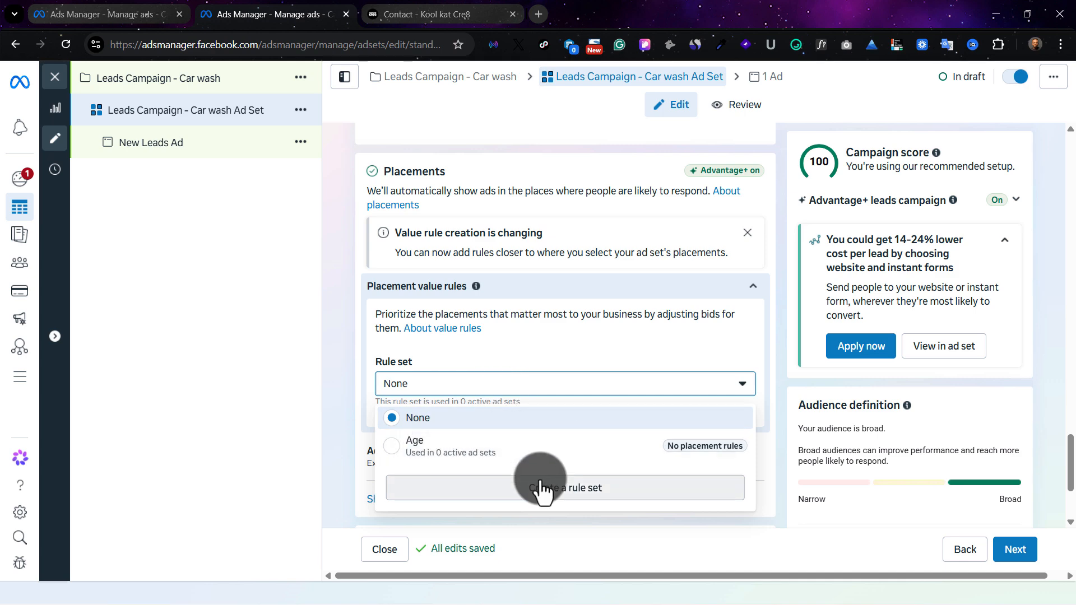
{"action": "left_click", "coordinate": [707, 386]}
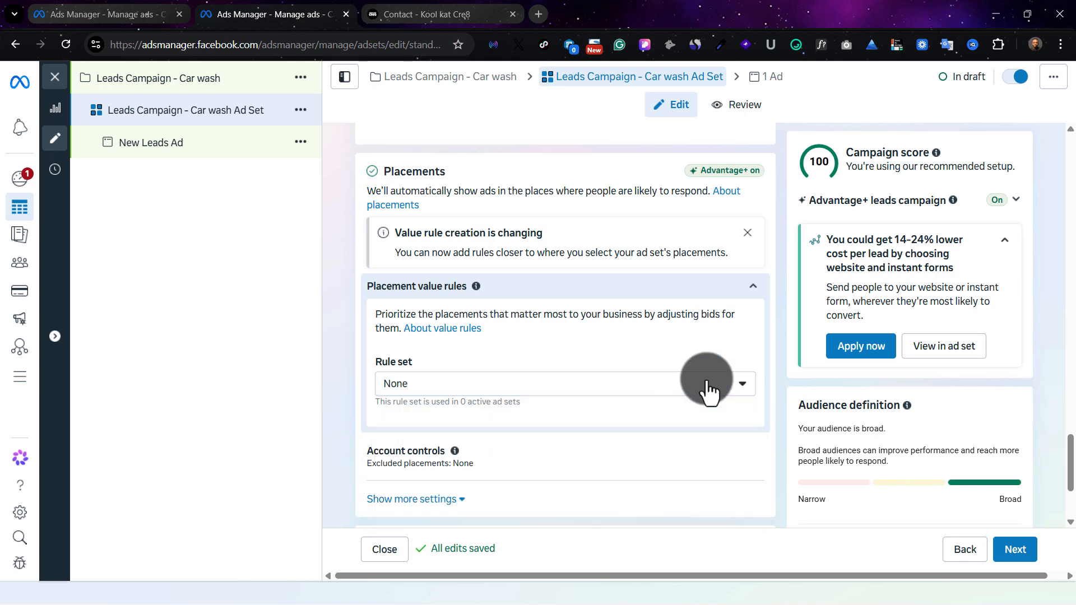
{"action": "left_click", "coordinate": [737, 289]}
{"action": "scroll", "coordinate": [482, 305], "scroll_direction": "up", "scroll_amount": 3}
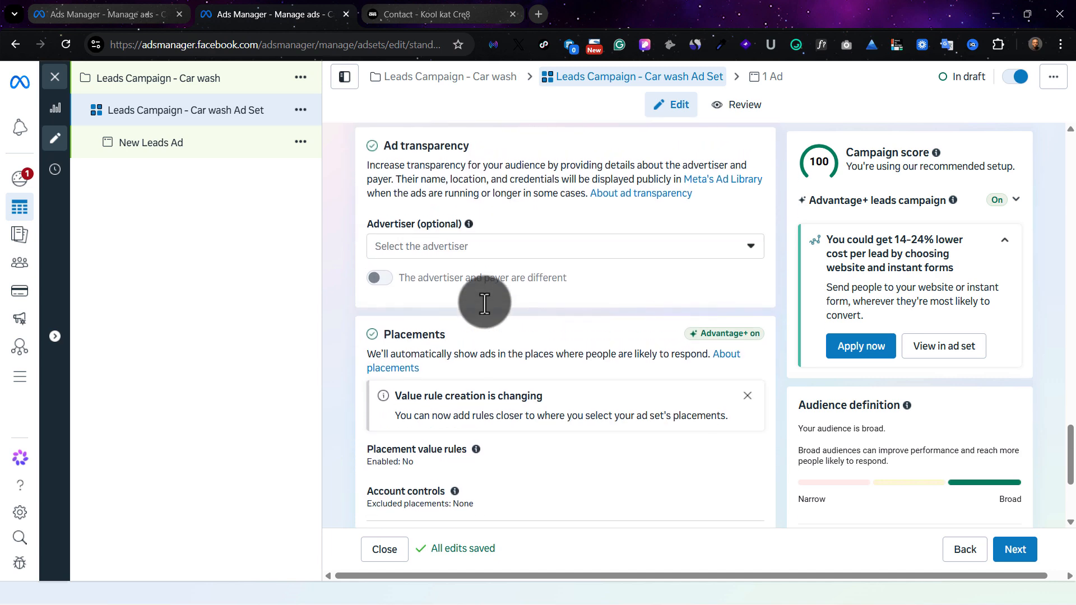
Set the audience's minimum age to 24.
{"action": "scroll", "coordinate": [484, 303], "scroll_direction": "up", "scroll_amount": 10}
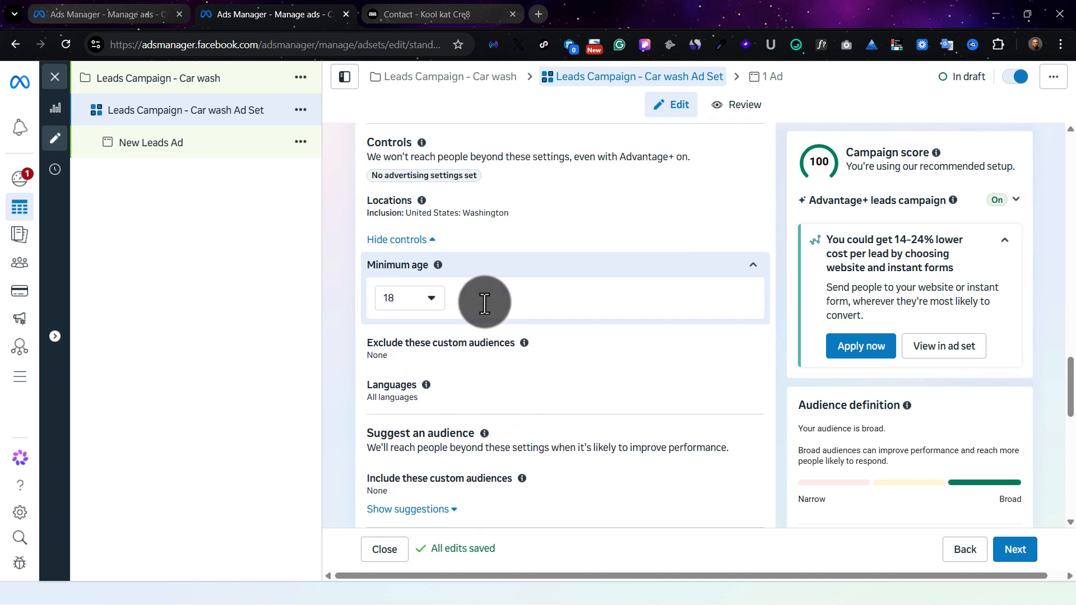
{"action": "scroll", "coordinate": [484, 303], "scroll_direction": "up", "scroll_amount": 3}
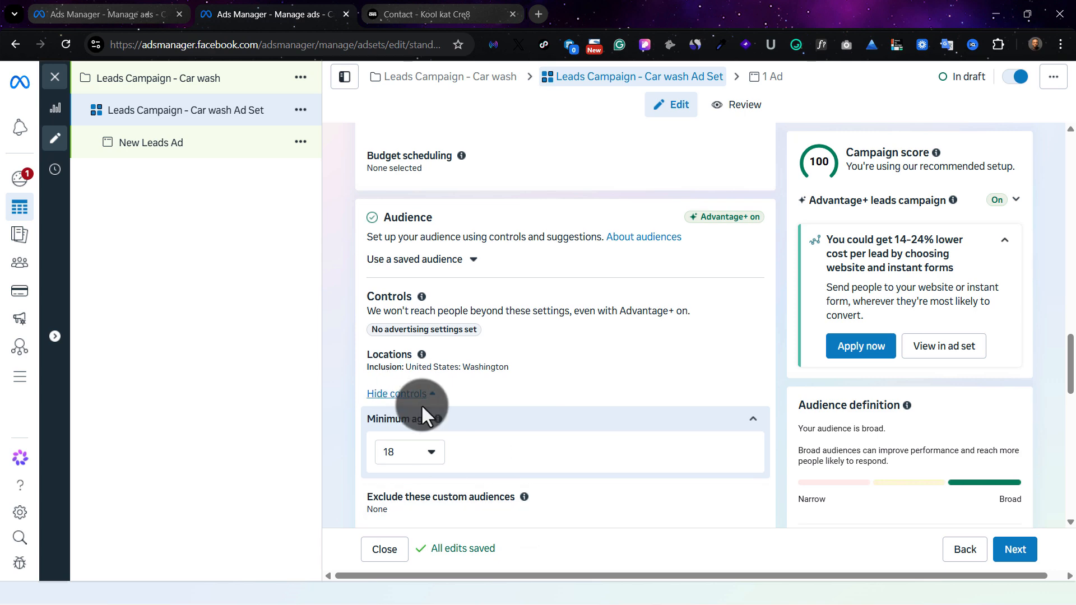
{"action": "left_click", "coordinate": [654, 417]}
{"action": "left_click", "coordinate": [547, 429]}
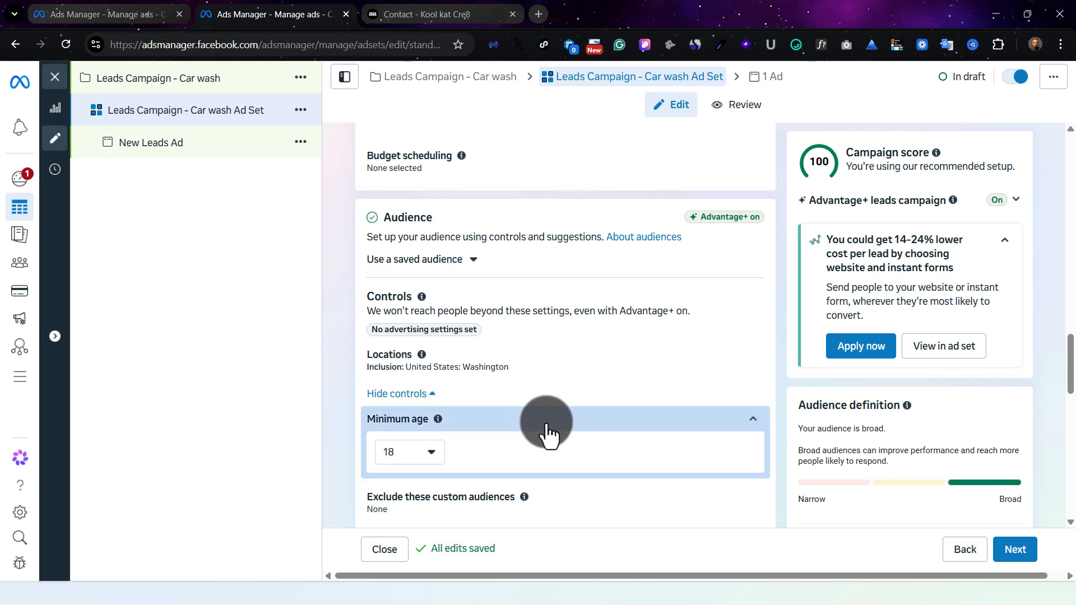
{"action": "scroll", "coordinate": [432, 446], "scroll_direction": "down", "scroll_amount": 3}
{"action": "left_click", "coordinate": [431, 308]}
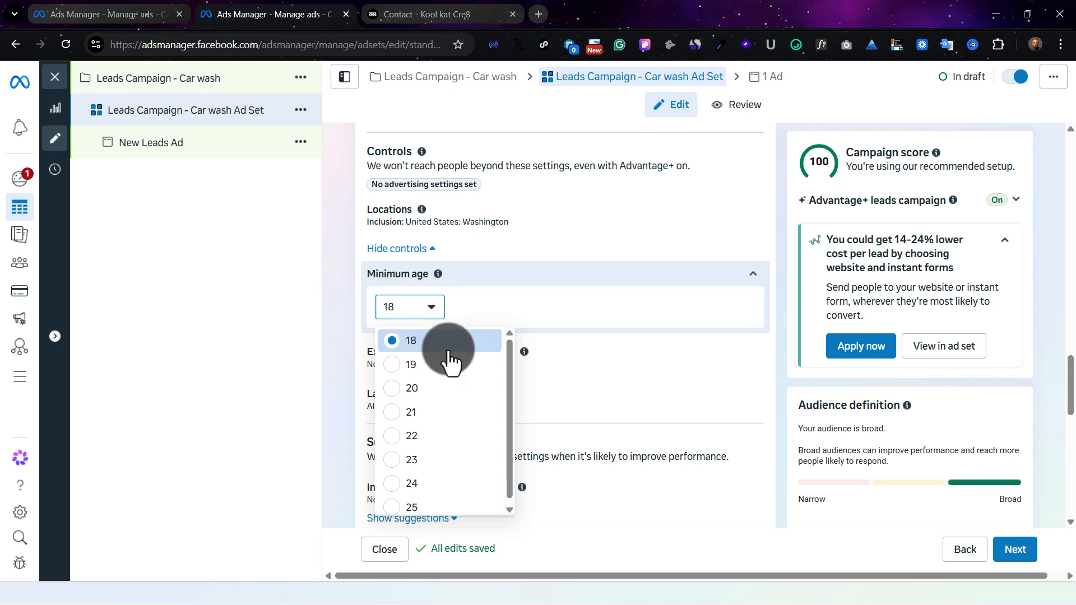
{"action": "scroll", "coordinate": [436, 458], "scroll_direction": "down", "scroll_amount": 1}
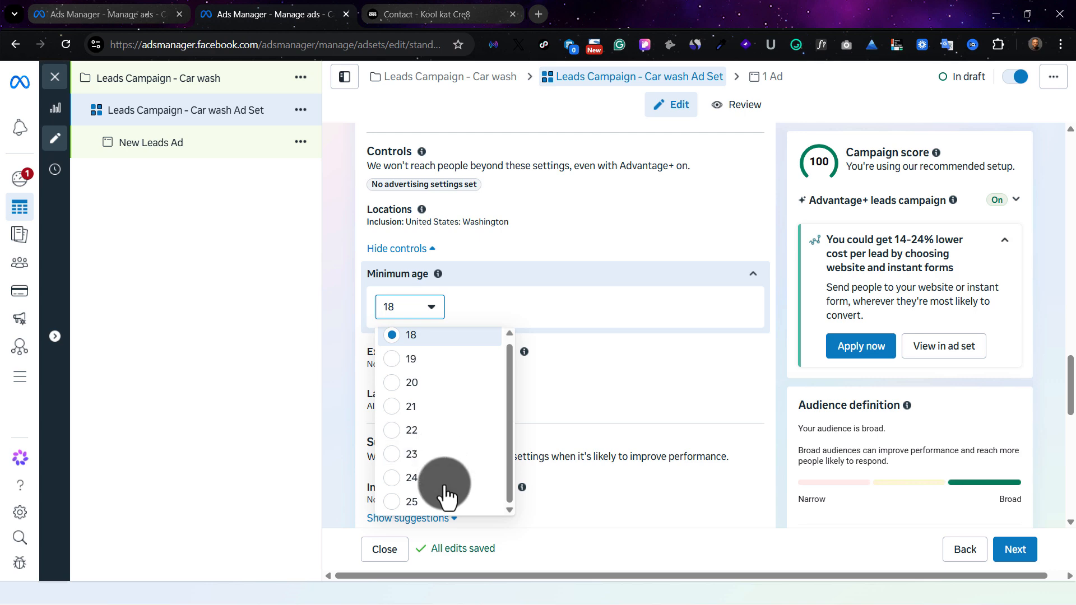
{"action": "key", "text": "Escape"}
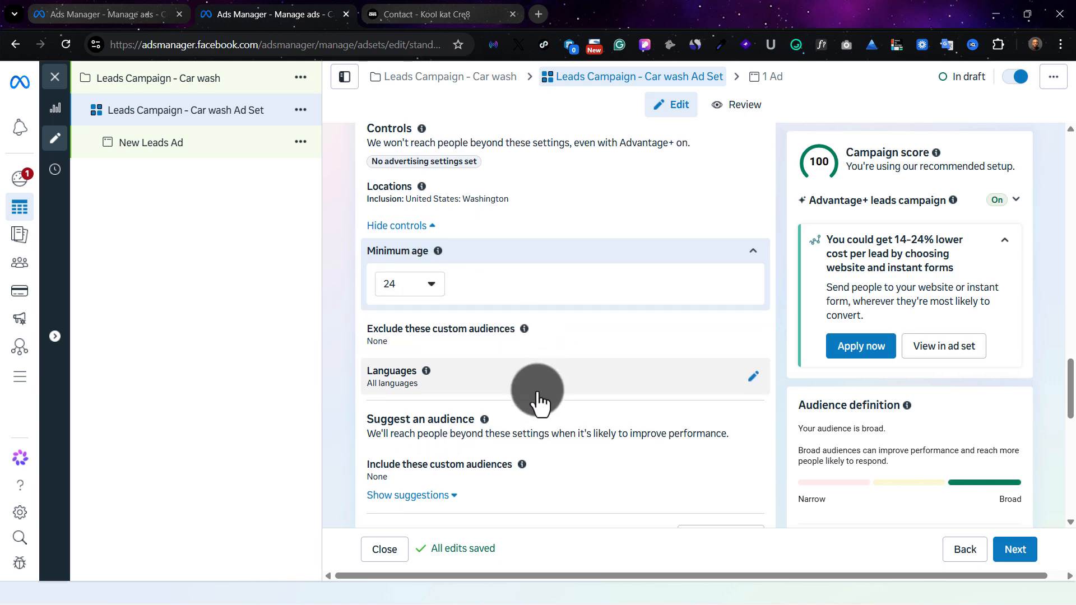
Show the suggestion settings under the audience's suggested custom audiences.
{"action": "scroll", "coordinate": [448, 381], "scroll_direction": "down", "scroll_amount": 1}
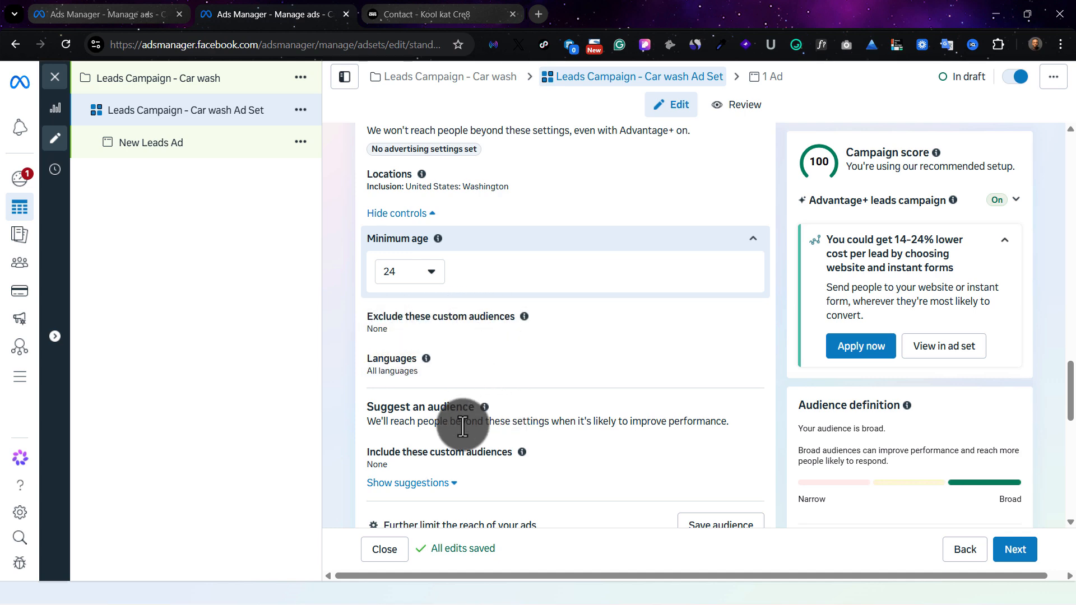
{"action": "scroll", "coordinate": [474, 426], "scroll_direction": "down", "scroll_amount": 2}
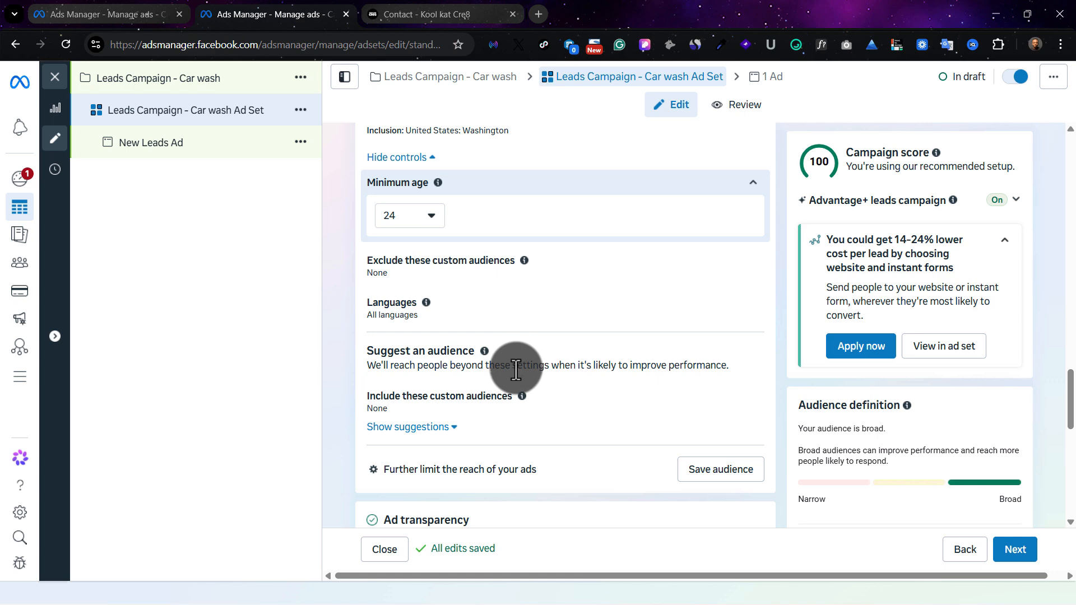
{"action": "scroll", "coordinate": [510, 392], "scroll_direction": "down", "scroll_amount": 1}
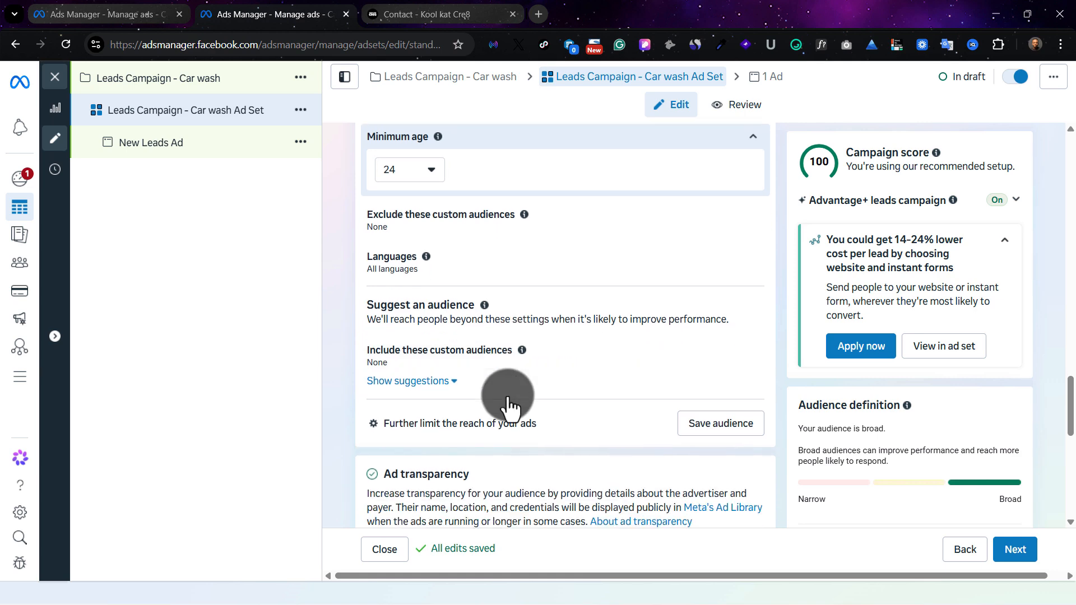
{"action": "left_click", "coordinate": [447, 375]}
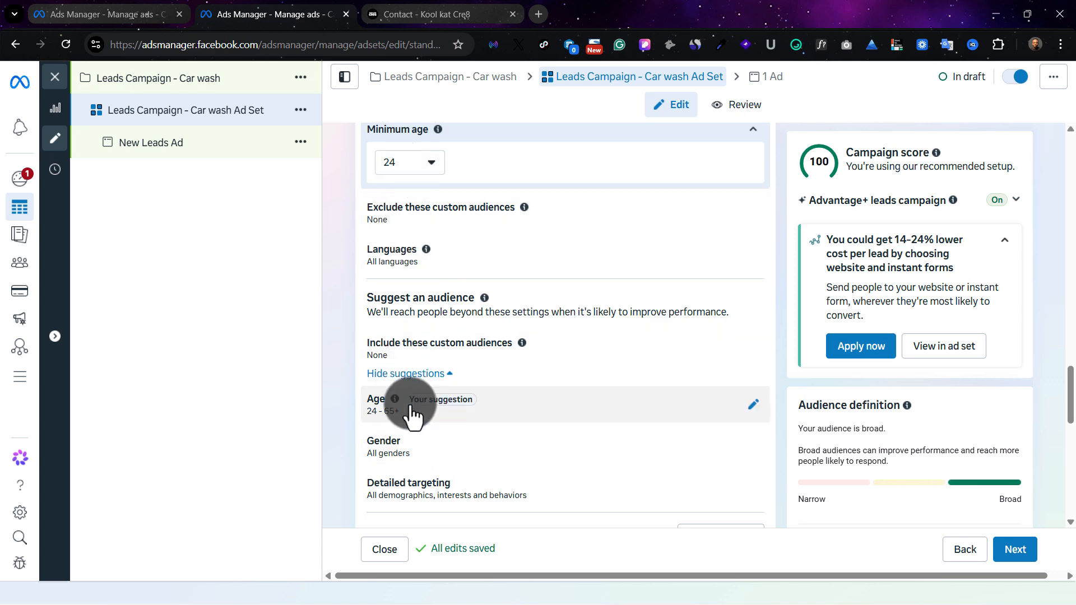
Set the upper limit of the suggested audience age range to 50.
{"action": "left_click", "coordinate": [694, 409]}
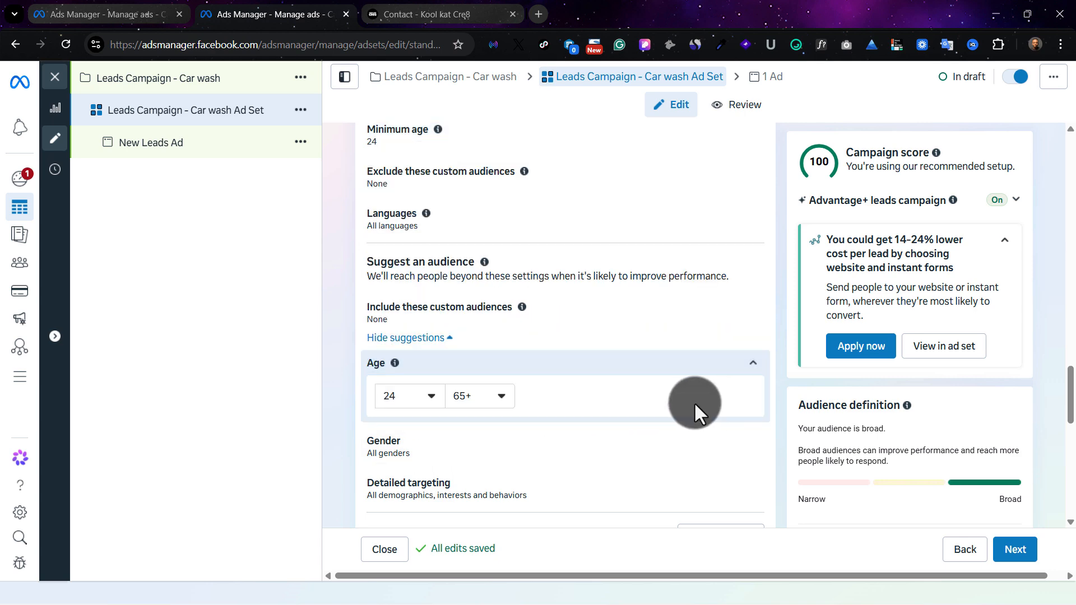
{"action": "left_click", "coordinate": [479, 398]}
{"action": "left_click", "coordinate": [499, 227]}
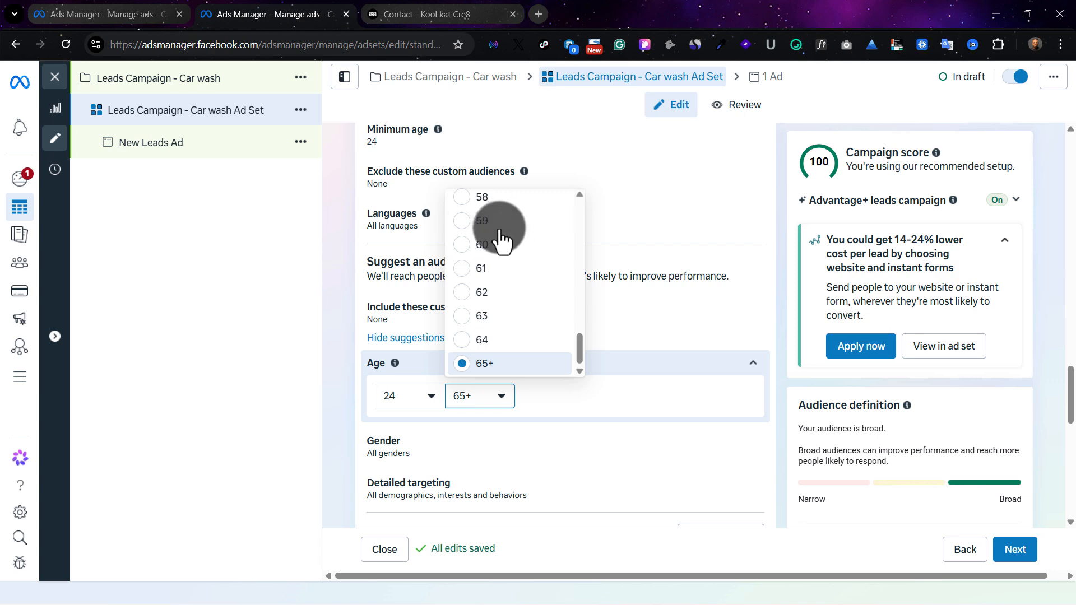
{"action": "scroll", "coordinate": [504, 236], "scroll_direction": "up", "scroll_amount": 3}
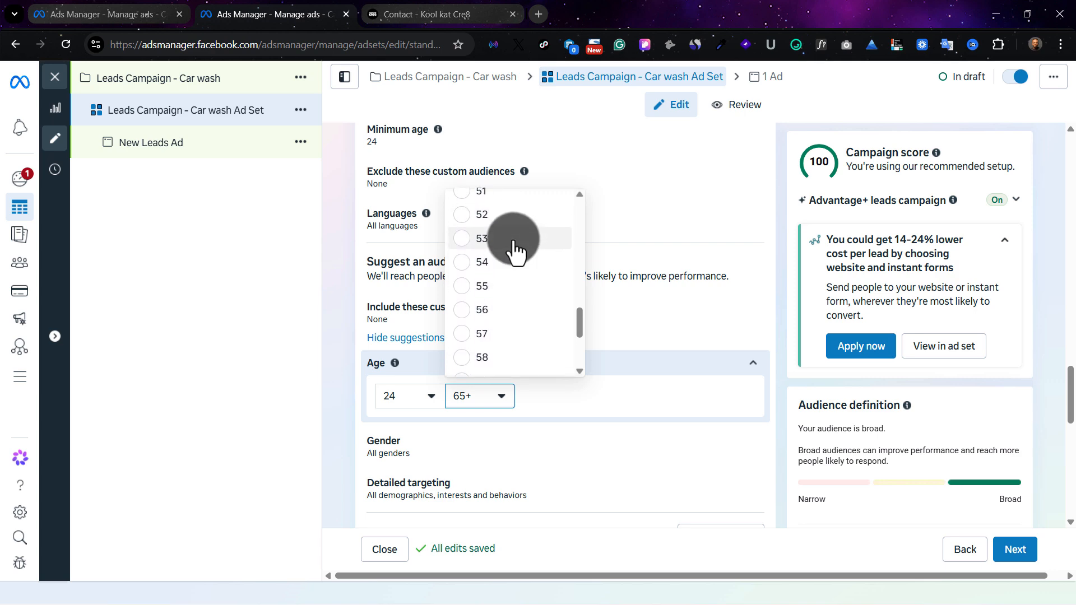
{"action": "scroll", "coordinate": [512, 243], "scroll_direction": "up", "scroll_amount": 2}
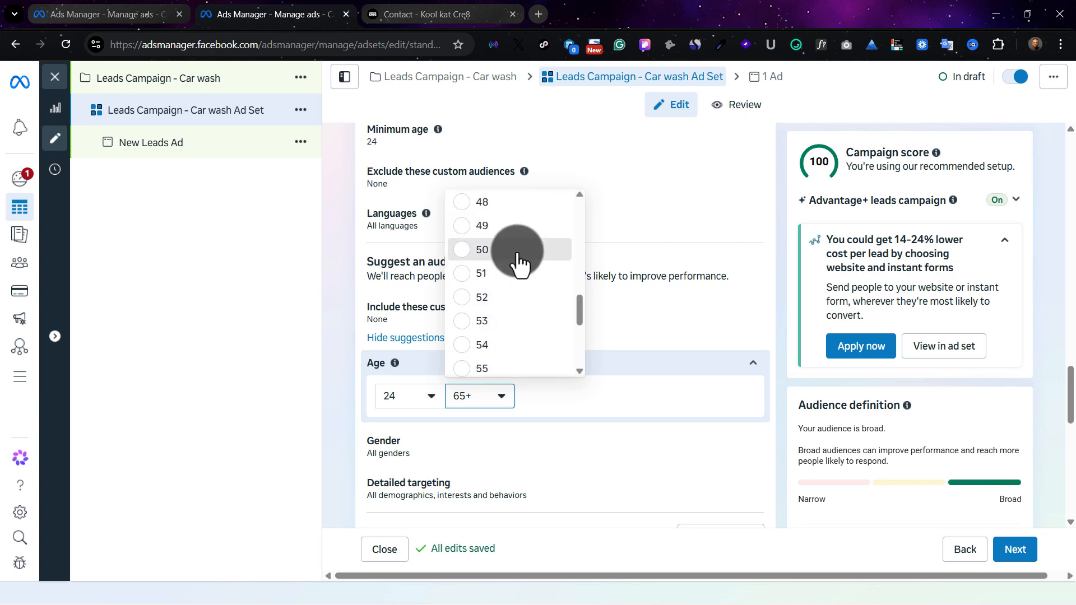
{"action": "left_click", "coordinate": [569, 397]}
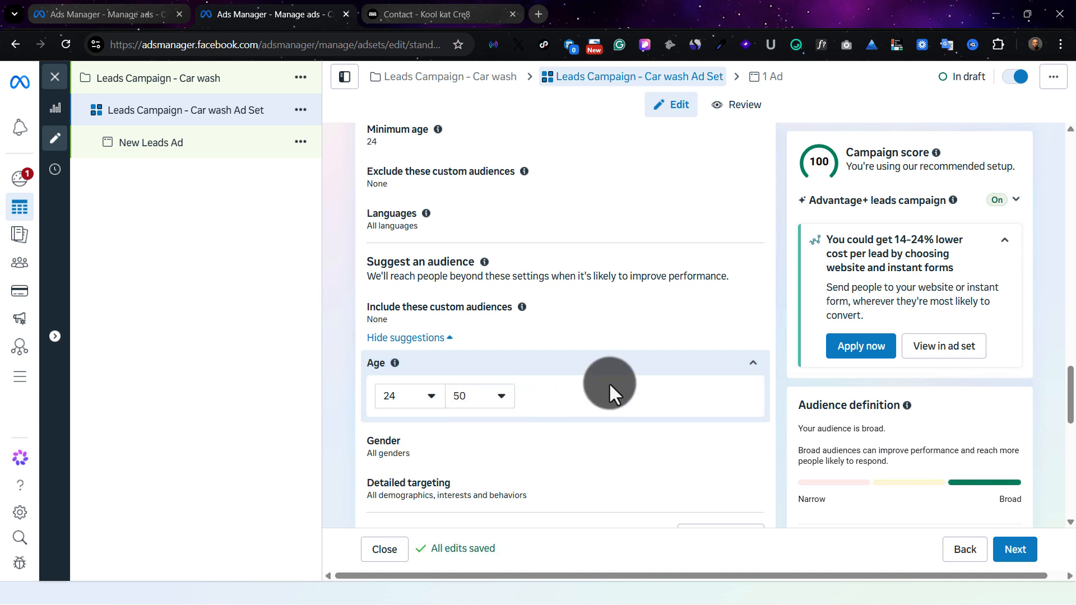
Open the detailed targeting suggestion and expand the demographics down to Work and Industries.
{"action": "scroll", "coordinate": [593, 402], "scroll_direction": "down", "scroll_amount": 1}
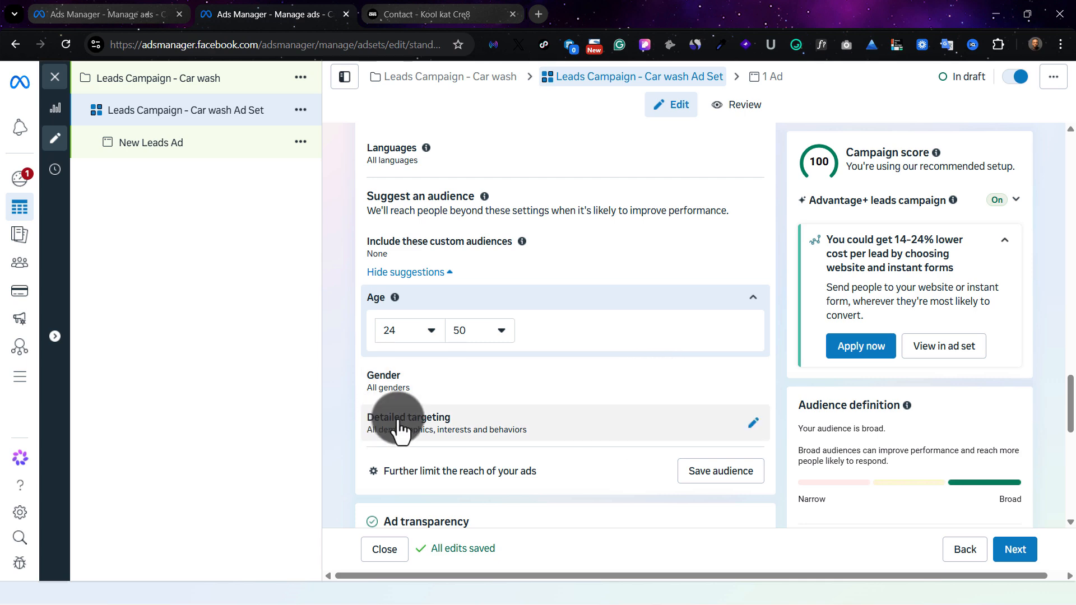
{"action": "left_click", "coordinate": [751, 427]}
{"action": "left_click", "coordinate": [725, 431]}
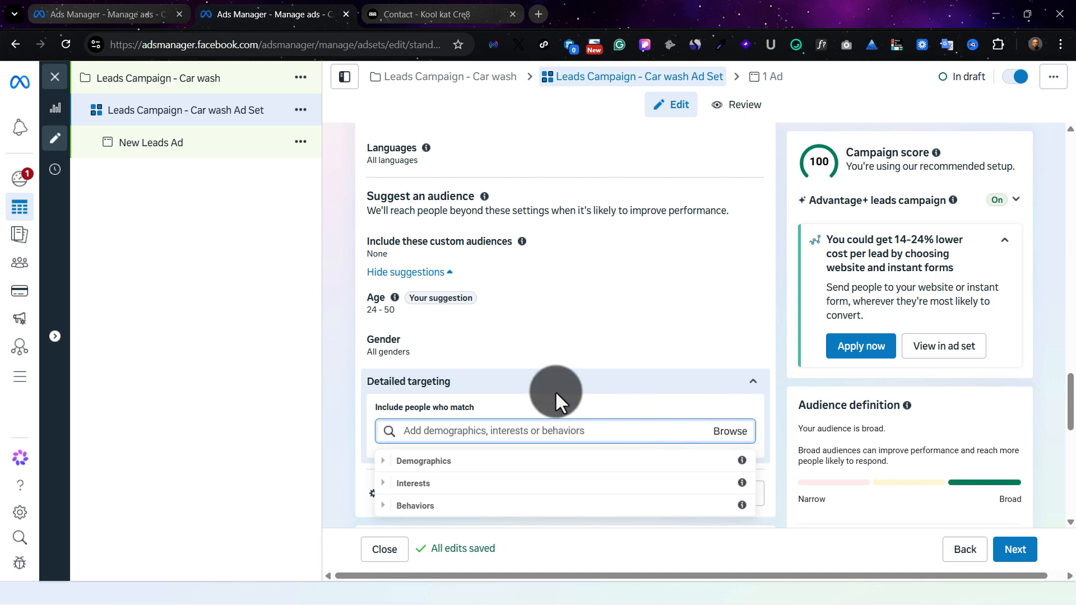
{"action": "scroll", "coordinate": [482, 392], "scroll_direction": "down", "scroll_amount": 2}
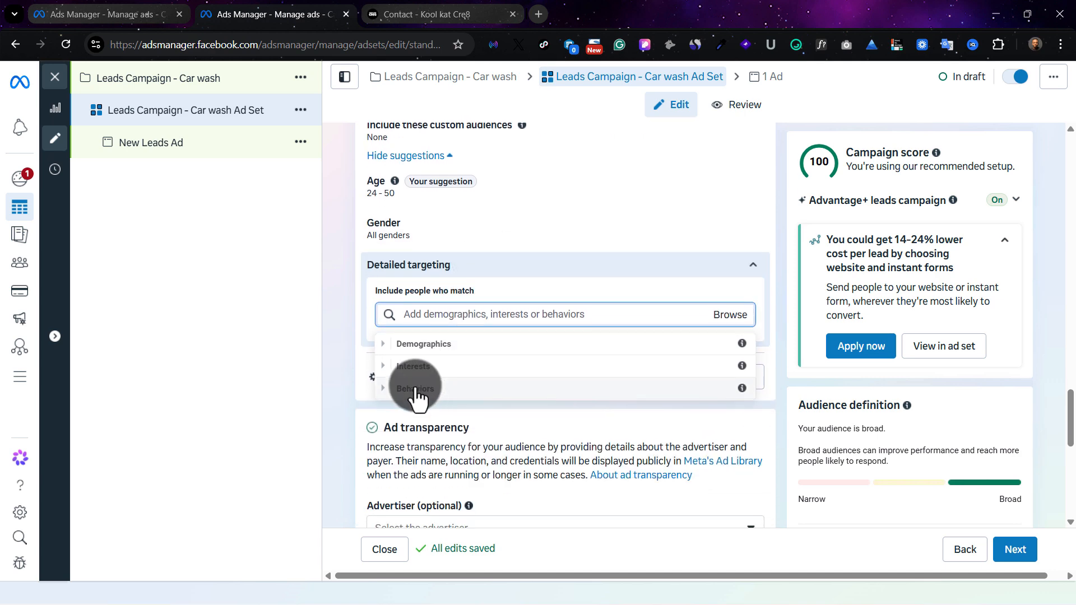
{"action": "left_click", "coordinate": [386, 346]}
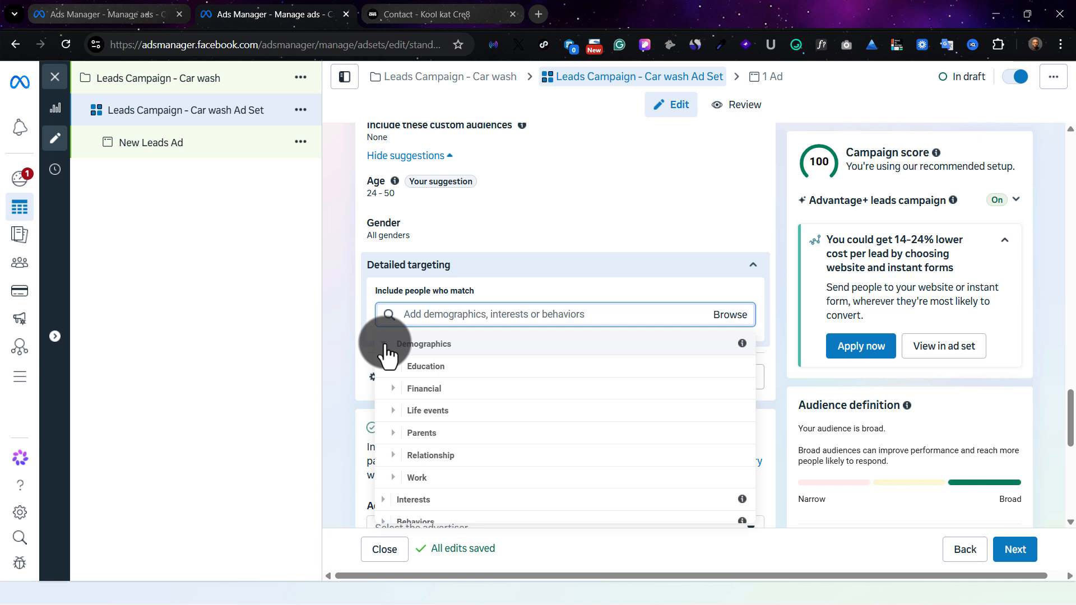
{"action": "left_click", "coordinate": [399, 478]}
{"action": "scroll", "coordinate": [401, 471], "scroll_direction": "down", "scroll_amount": 2}
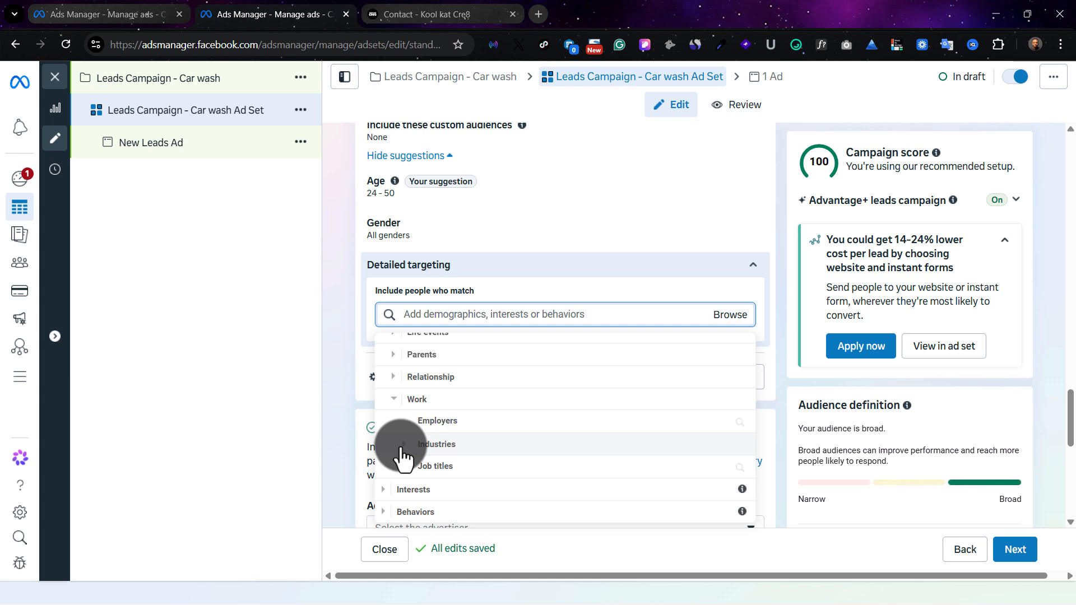
{"action": "left_click", "coordinate": [401, 448]}
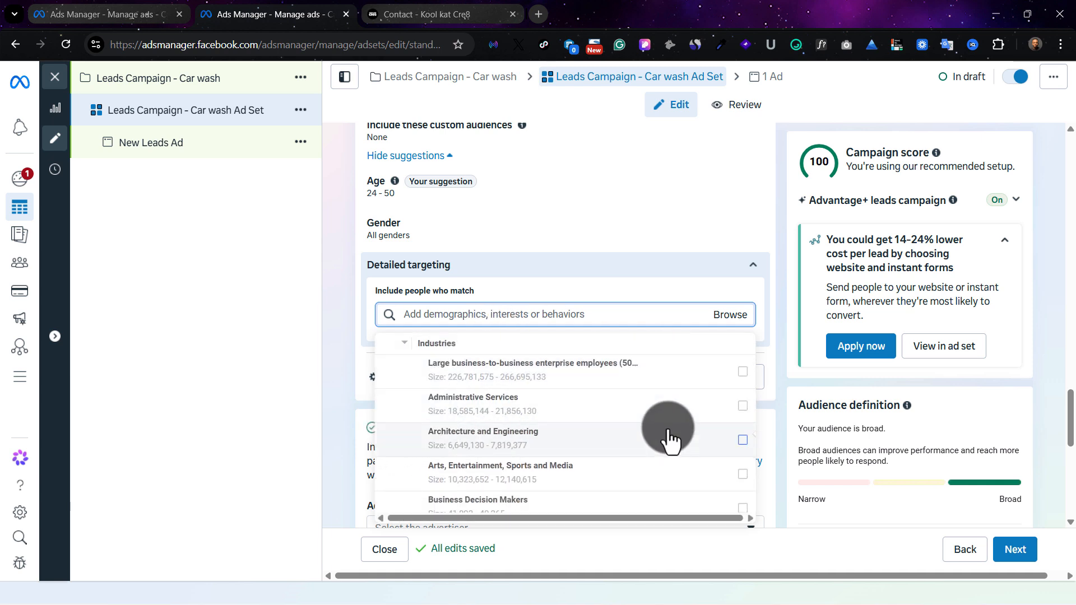
Look through the industry options and the employer search, and return to the category list without choosing an employer.
{"action": "mouse_move", "coordinate": [655, 433]}
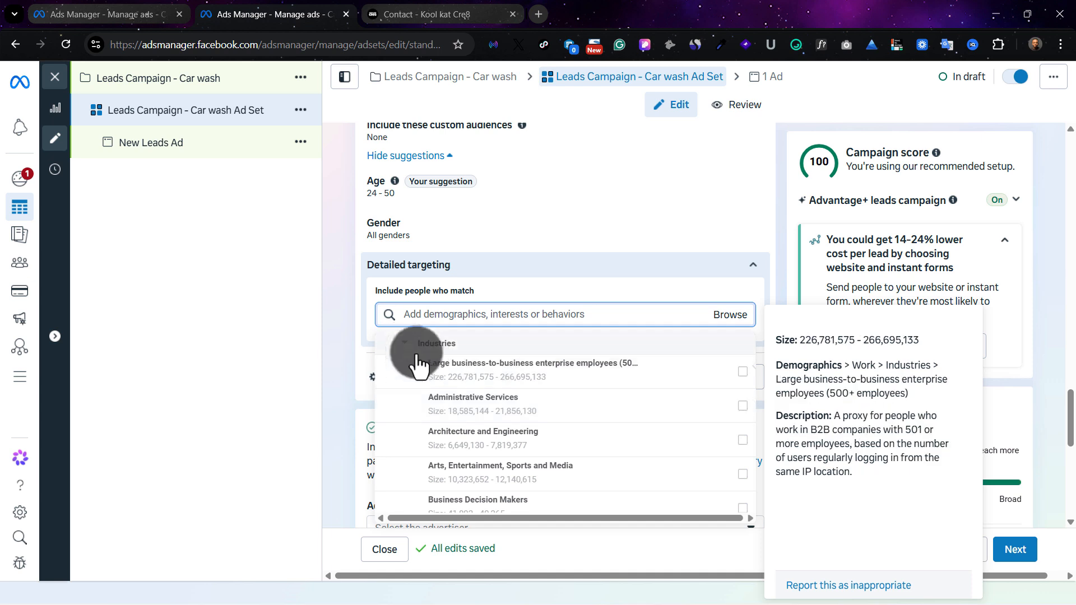
{"action": "scroll", "coordinate": [543, 439], "scroll_direction": "down", "scroll_amount": 3}
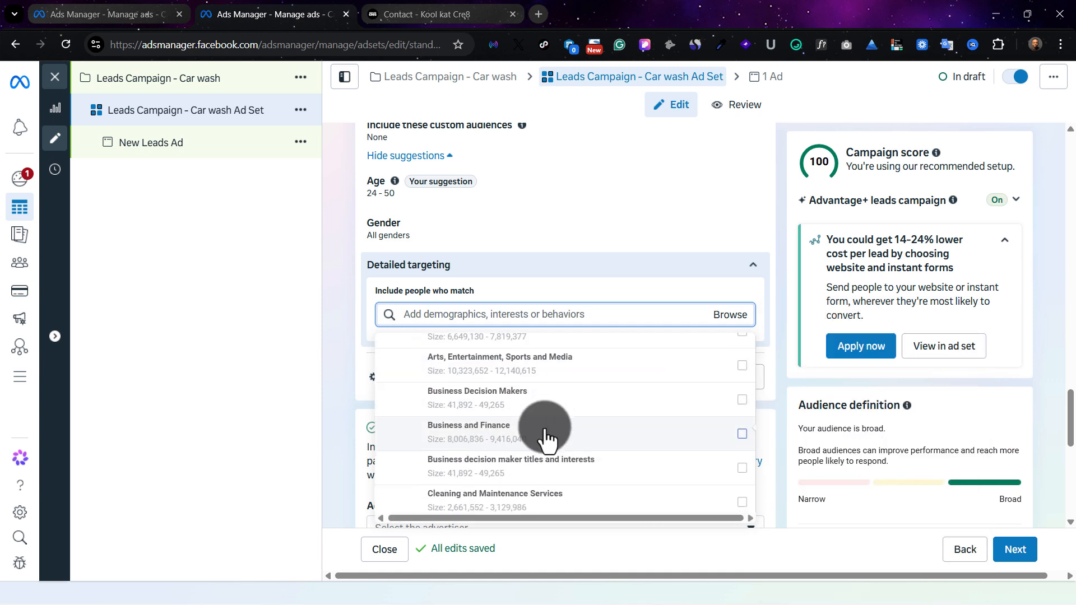
{"action": "scroll", "coordinate": [515, 414], "scroll_direction": "up", "scroll_amount": 7}
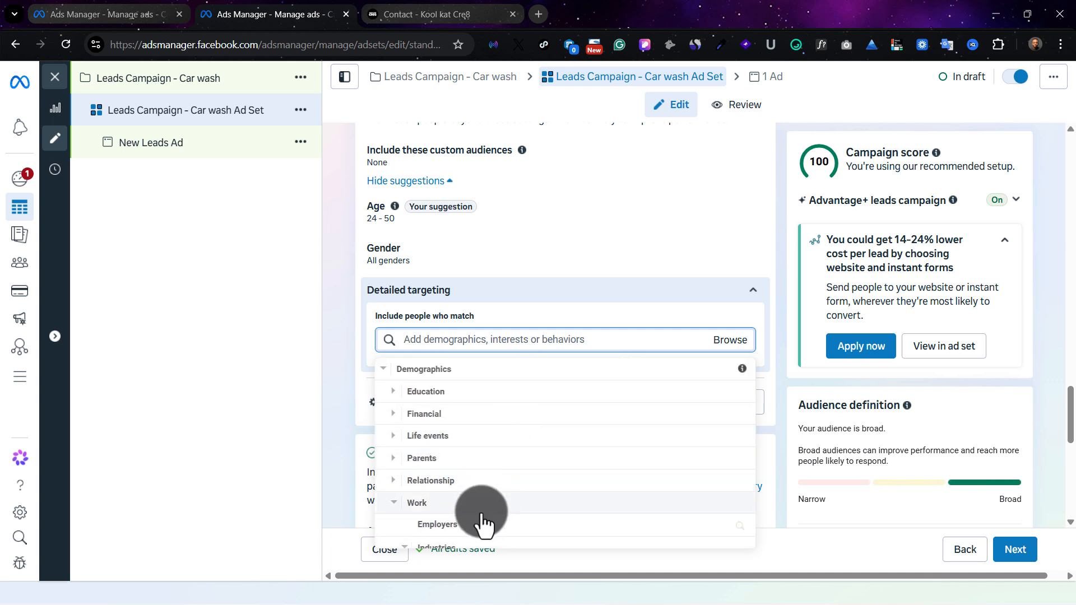
{"action": "scroll", "coordinate": [515, 482], "scroll_direction": "down", "scroll_amount": 2}
{"action": "scroll", "coordinate": [515, 463], "scroll_direction": "down", "scroll_amount": 1}
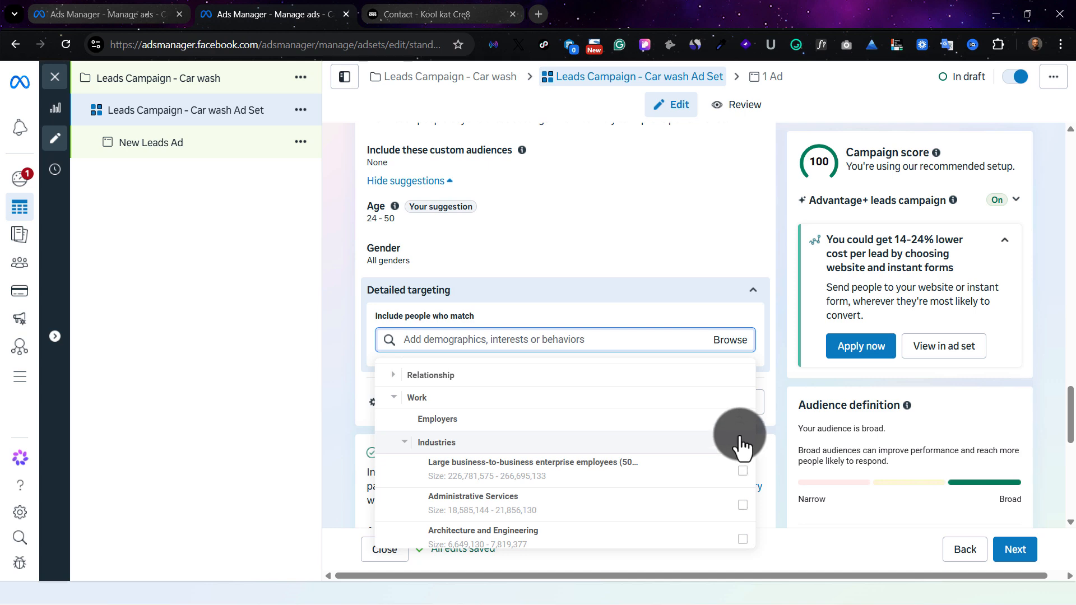
{"action": "left_click", "coordinate": [619, 429]}
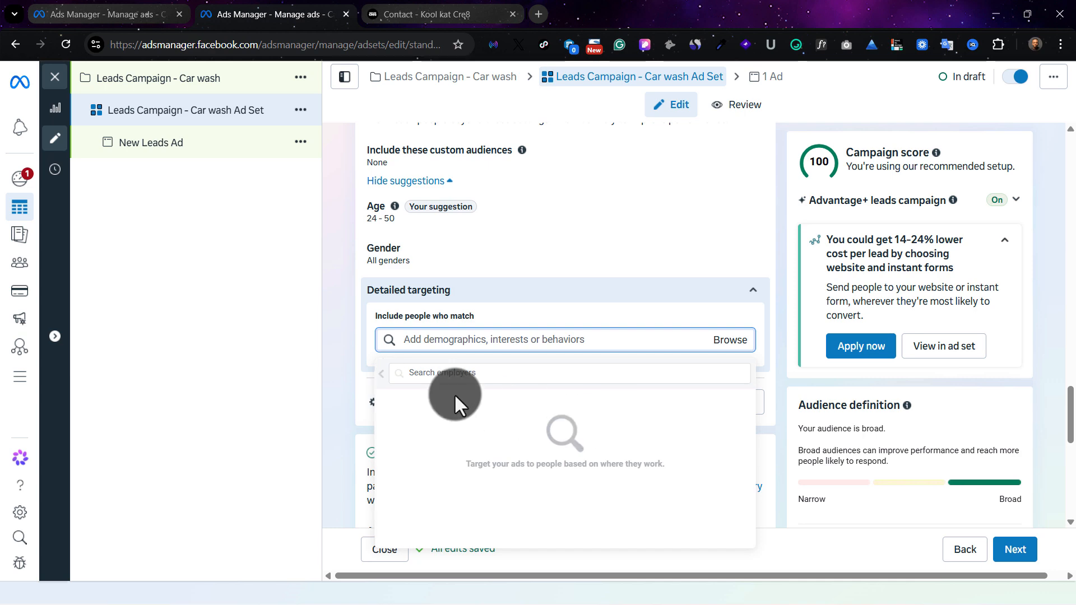
{"action": "left_click", "coordinate": [384, 379]}
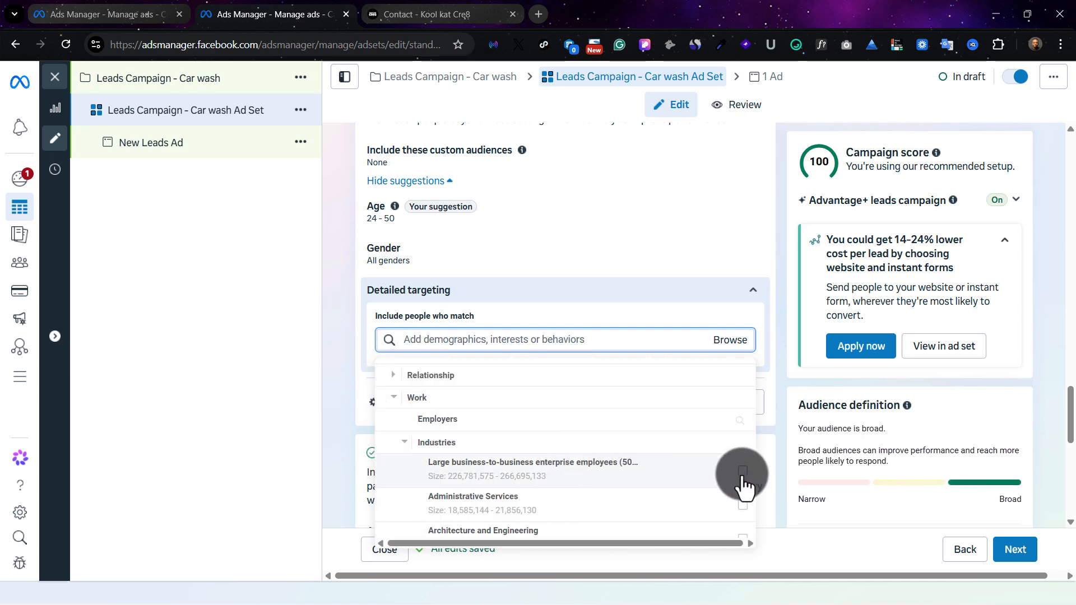
Include the industry Large business-to-business enterprise employees (500+ employees) in the detailed targeting.
{"action": "left_click", "coordinate": [743, 471]}
{"action": "mouse_move", "coordinate": [383, 376]}
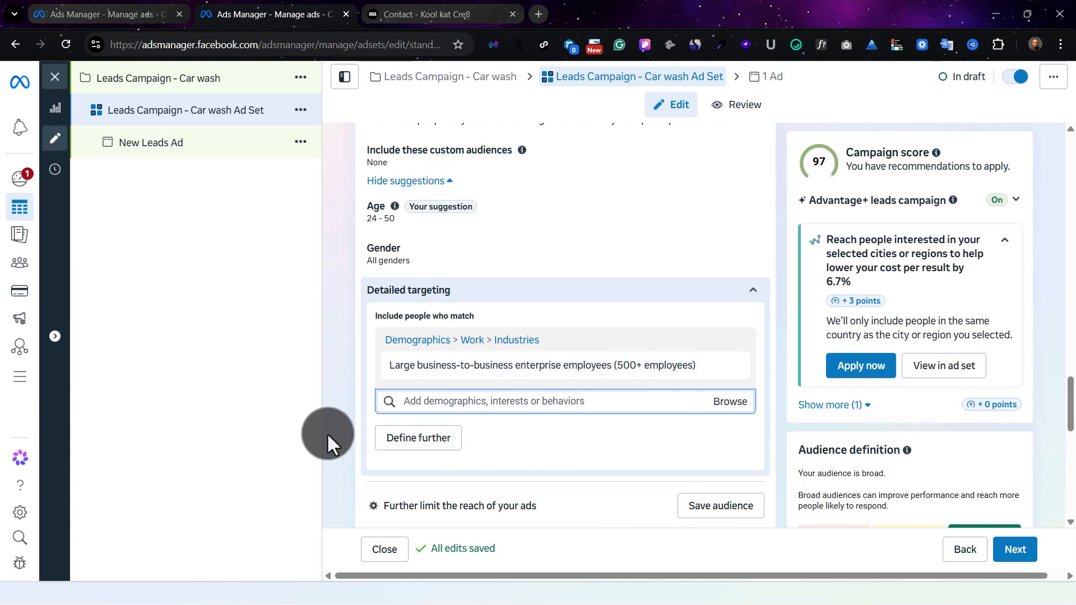
{"action": "mouse_move", "coordinate": [469, 362]}
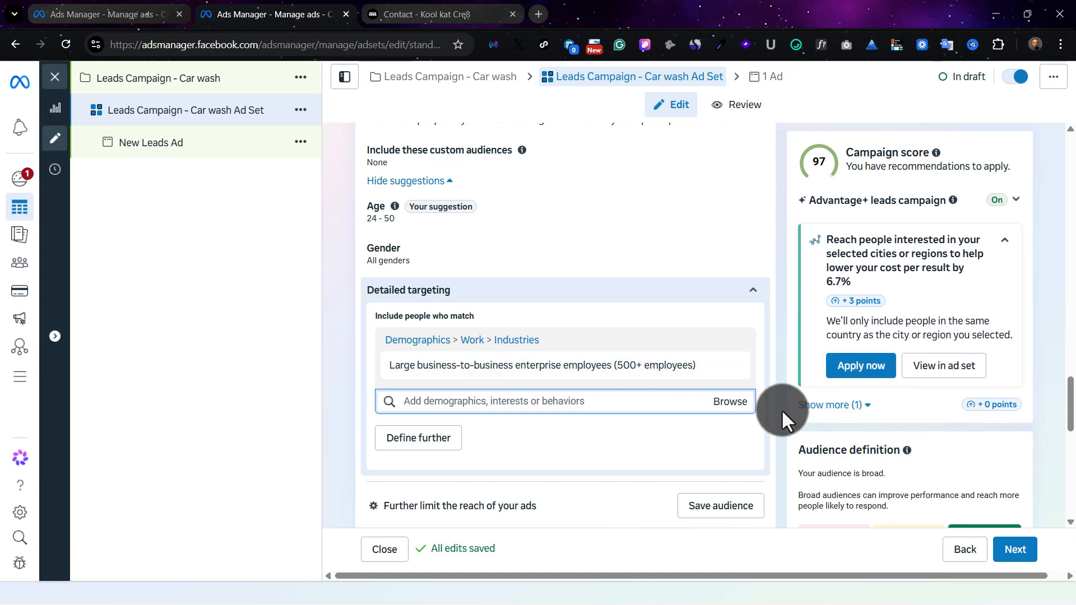
Browse the interest categories, including Business and industry, and close the list without adding any.
{"action": "left_click", "coordinate": [733, 403]}
{"action": "left_click", "coordinate": [387, 454]}
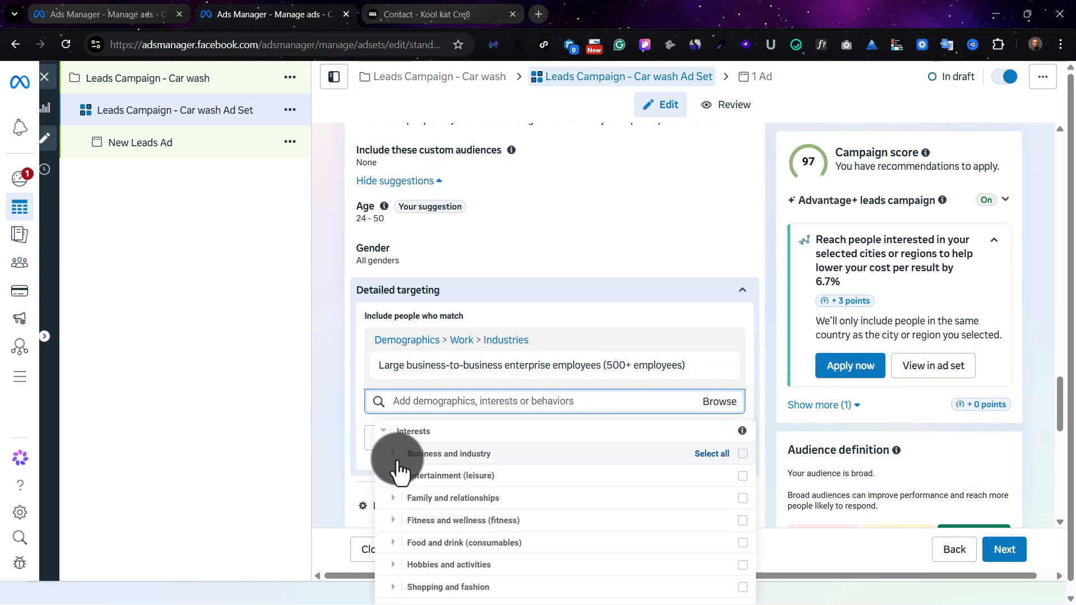
{"action": "left_click", "coordinate": [387, 457]}
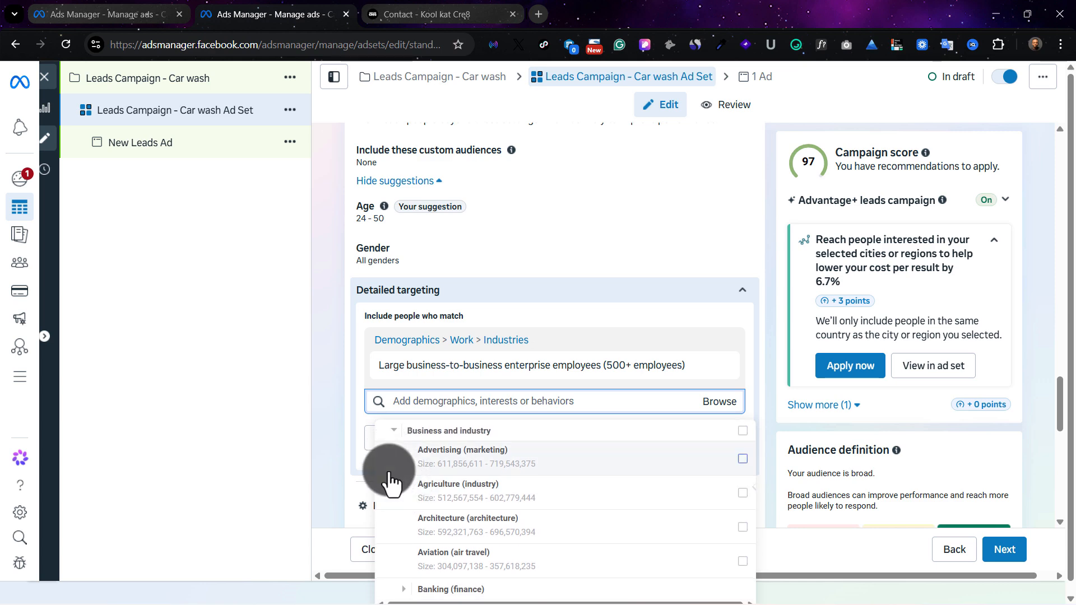
{"action": "left_click", "coordinate": [395, 433]}
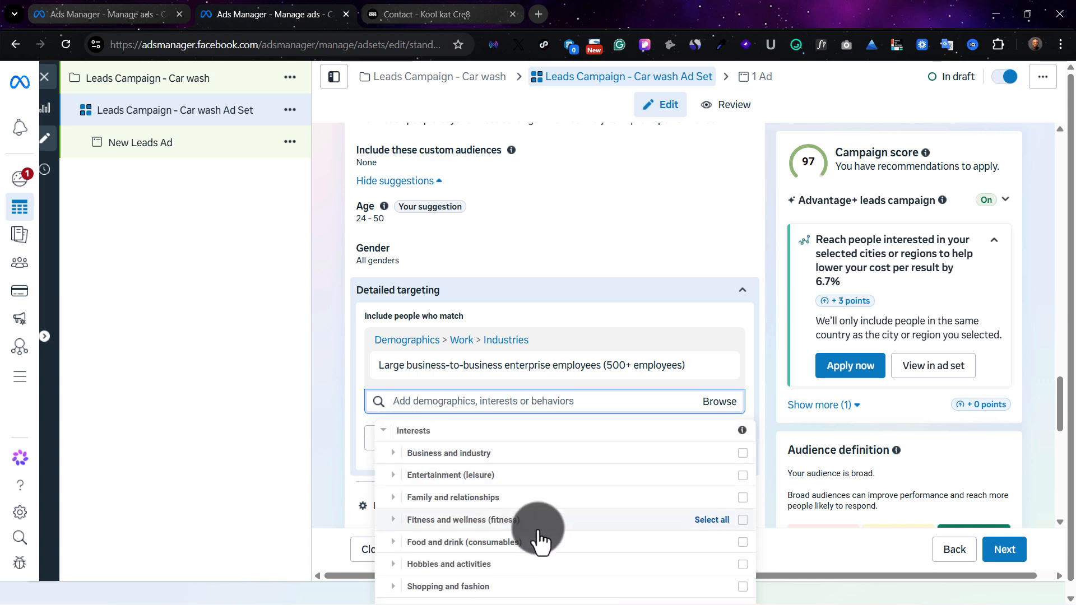
{"action": "scroll", "coordinate": [502, 536], "scroll_direction": "down", "scroll_amount": 1}
{"action": "scroll", "coordinate": [482, 521], "scroll_direction": "down", "scroll_amount": 1}
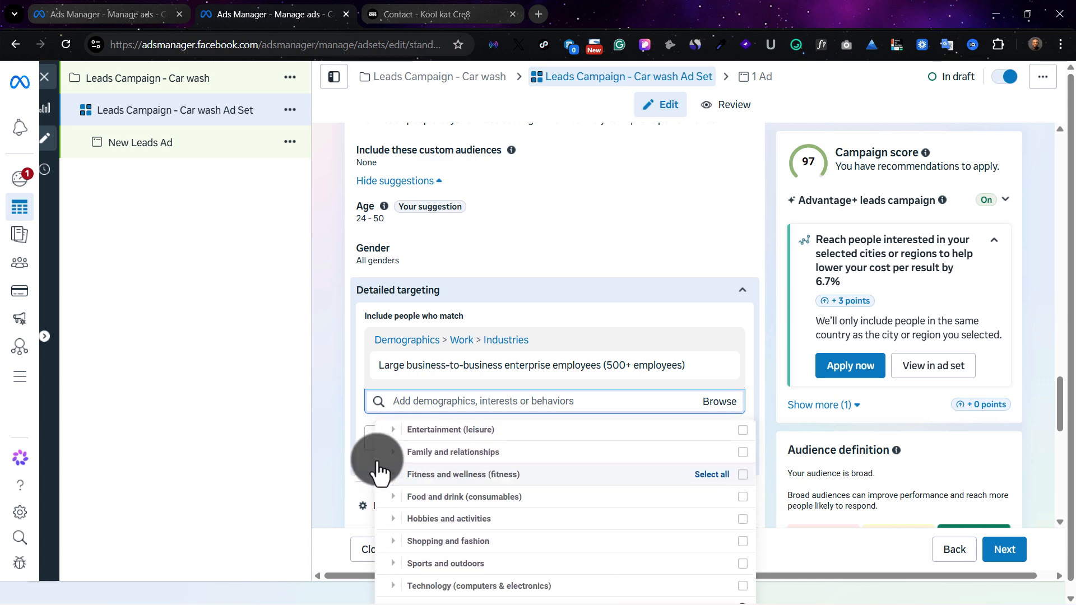
{"action": "left_click", "coordinate": [328, 389]}
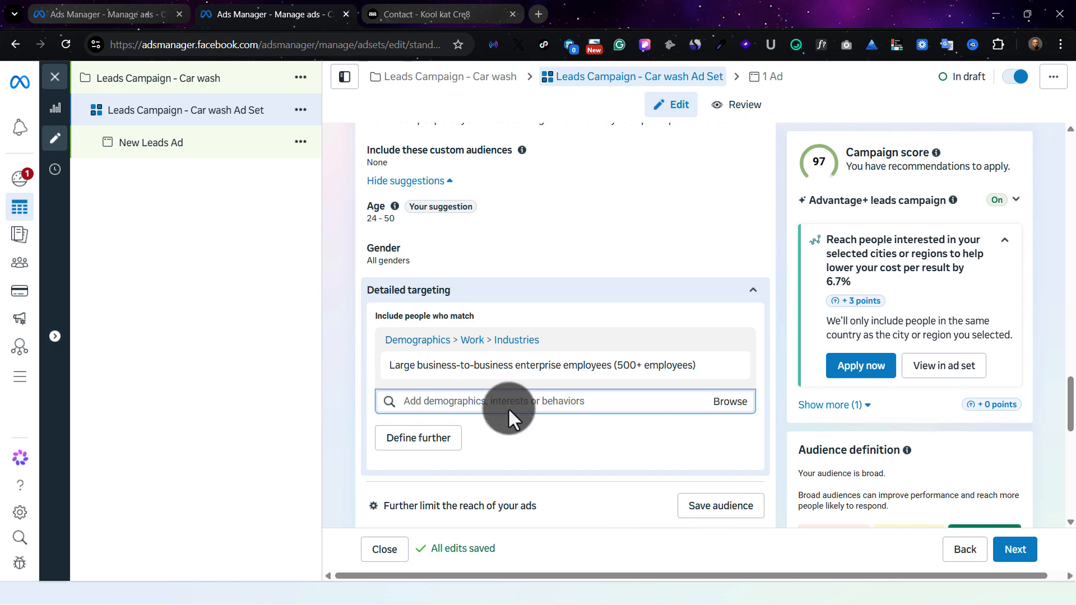
Review the audience settings and check the saved audience choices, closing them without selecting one.
{"action": "scroll", "coordinate": [508, 408], "scroll_direction": "down", "scroll_amount": 2}
{"action": "scroll", "coordinate": [414, 358], "scroll_direction": "down", "scroll_amount": 1}
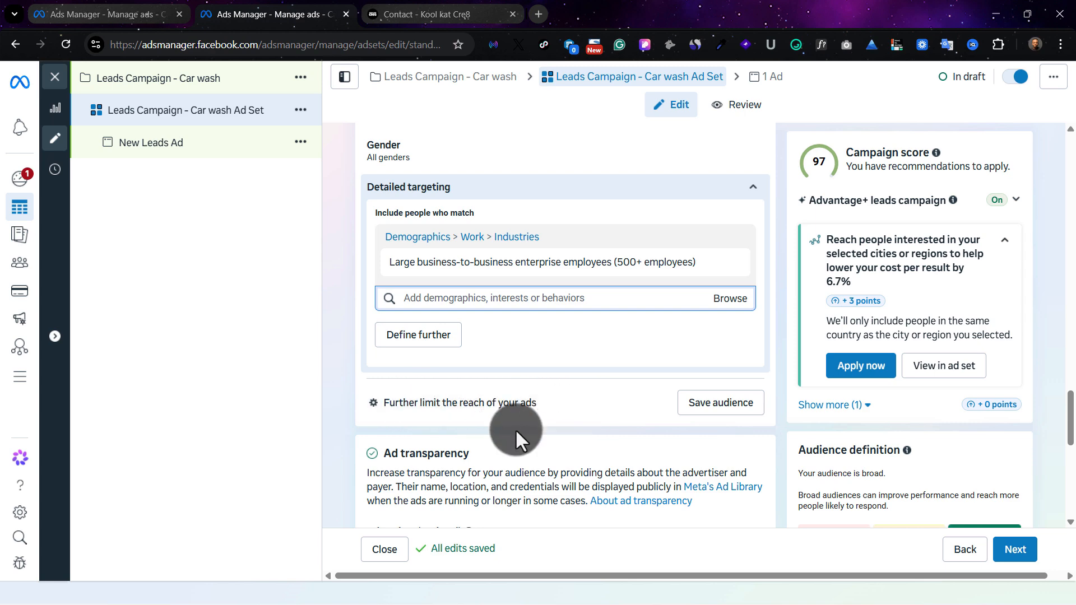
{"action": "mouse_move", "coordinate": [502, 270]}
{"action": "scroll", "coordinate": [501, 268], "scroll_direction": "up", "scroll_amount": 10}
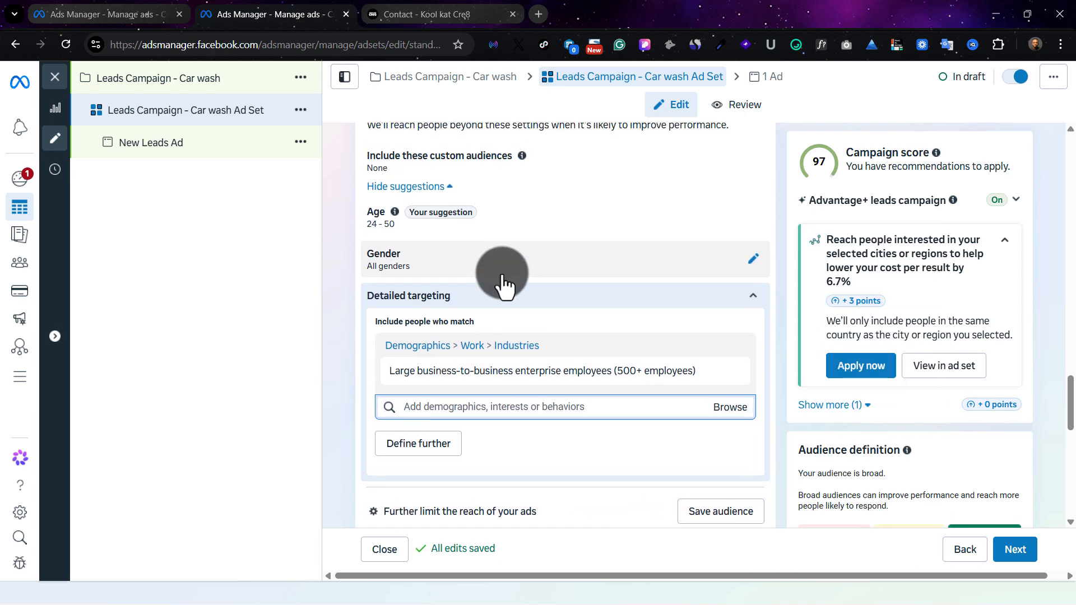
{"action": "scroll", "coordinate": [502, 283], "scroll_direction": "up", "scroll_amount": 2}
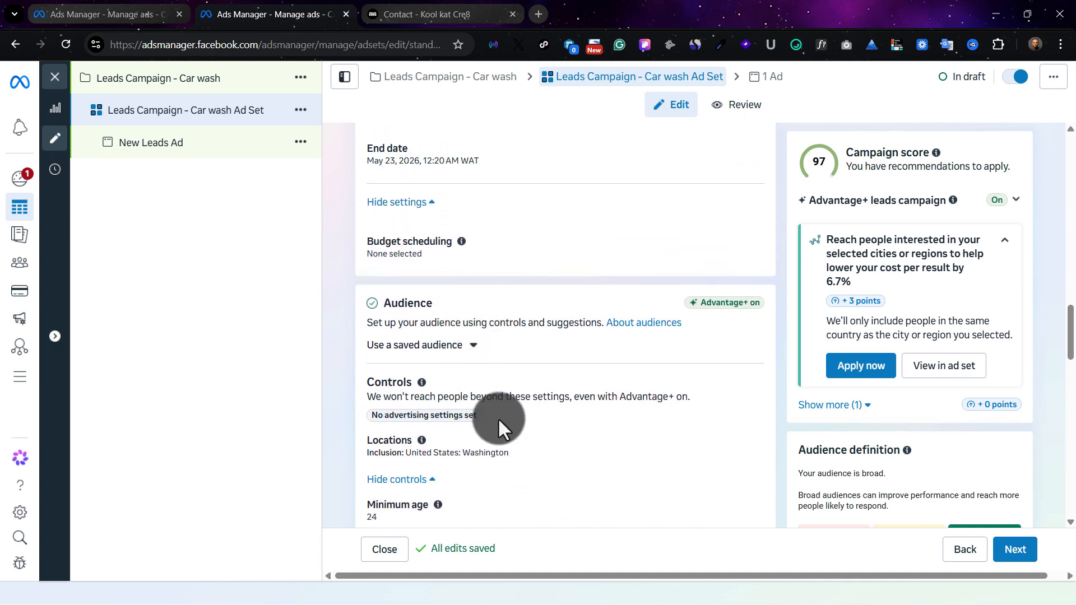
{"action": "left_click", "coordinate": [469, 346]}
{"action": "left_click", "coordinate": [344, 391]}
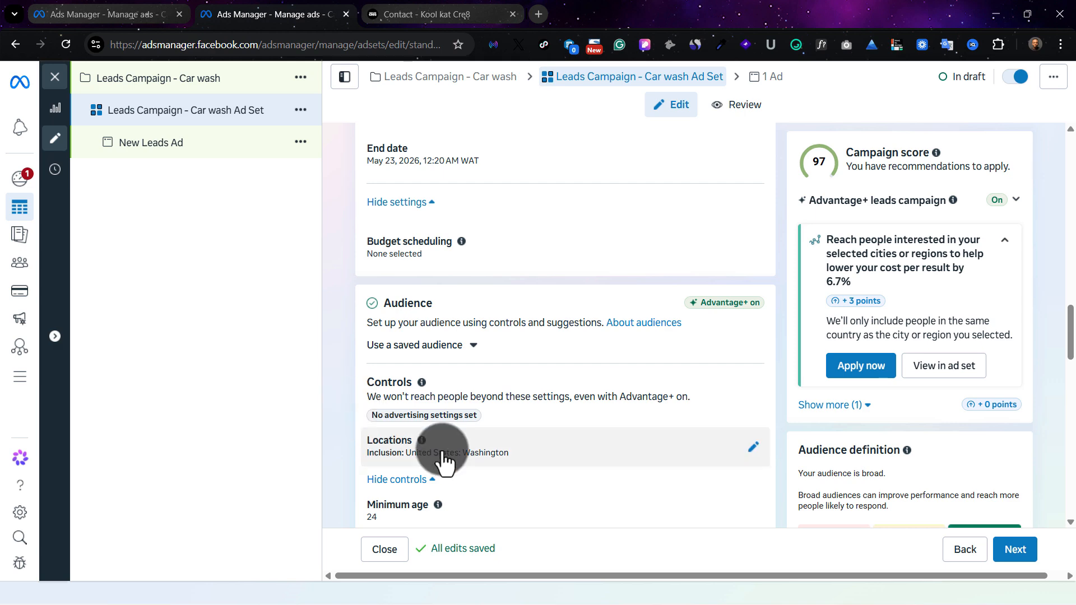
Review the audience targeting and the Save audience summary, and cancel without saving.
{"action": "scroll", "coordinate": [440, 457], "scroll_direction": "down", "scroll_amount": 10}
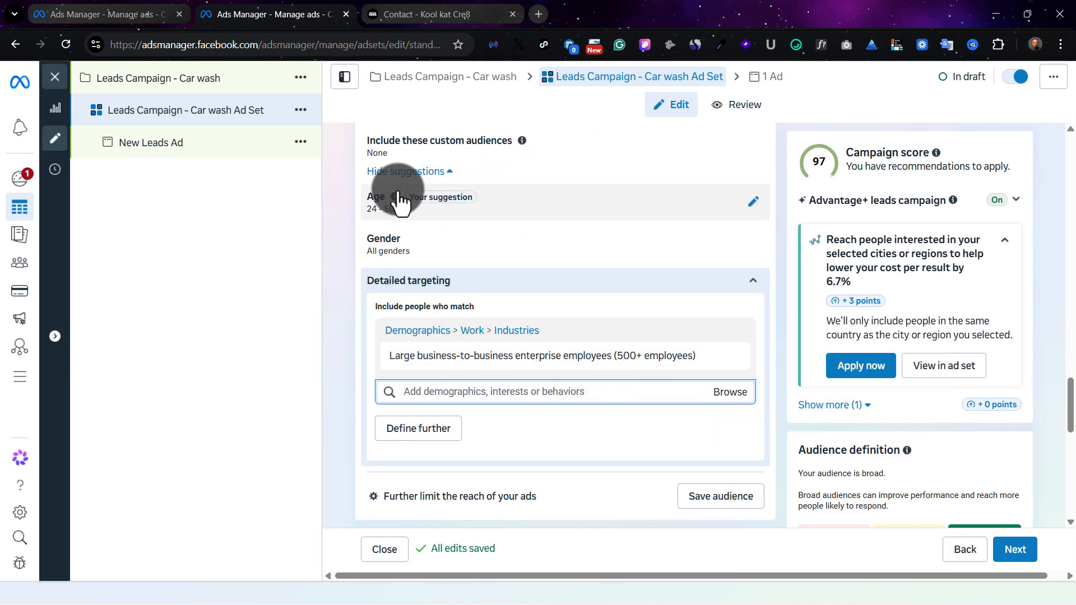
{"action": "scroll", "coordinate": [588, 427], "scroll_direction": "up", "scroll_amount": 1}
{"action": "scroll", "coordinate": [673, 454], "scroll_direction": "down", "scroll_amount": 2}
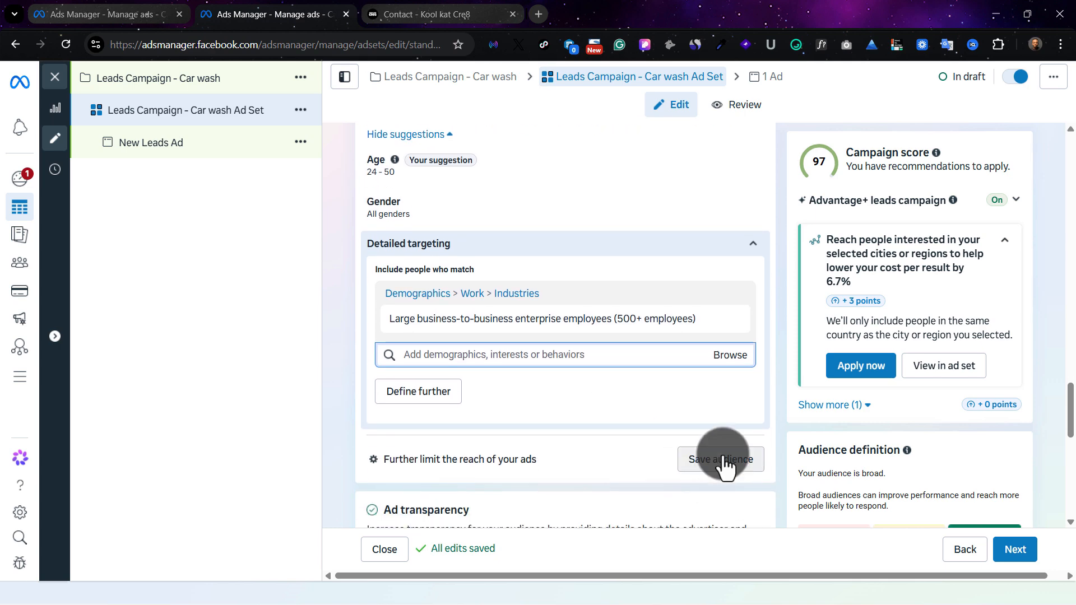
{"action": "left_click", "coordinate": [725, 465]}
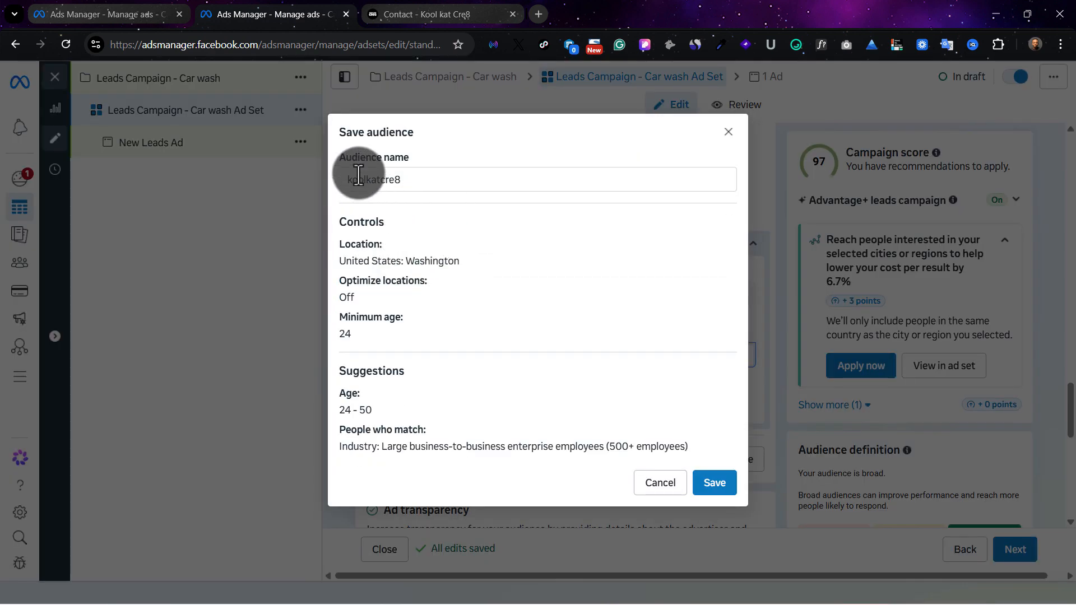
{"action": "left_click", "coordinate": [660, 483]}
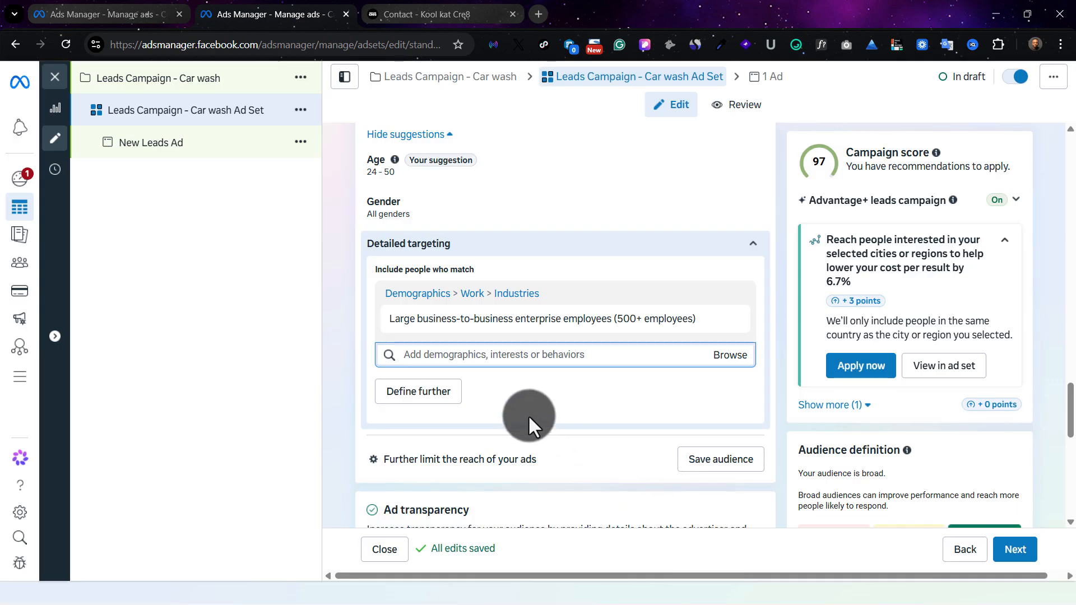
Check the available advertisers under Ad transparency and close the choices without selecting one.
{"action": "scroll", "coordinate": [524, 406], "scroll_direction": "down", "scroll_amount": 4}
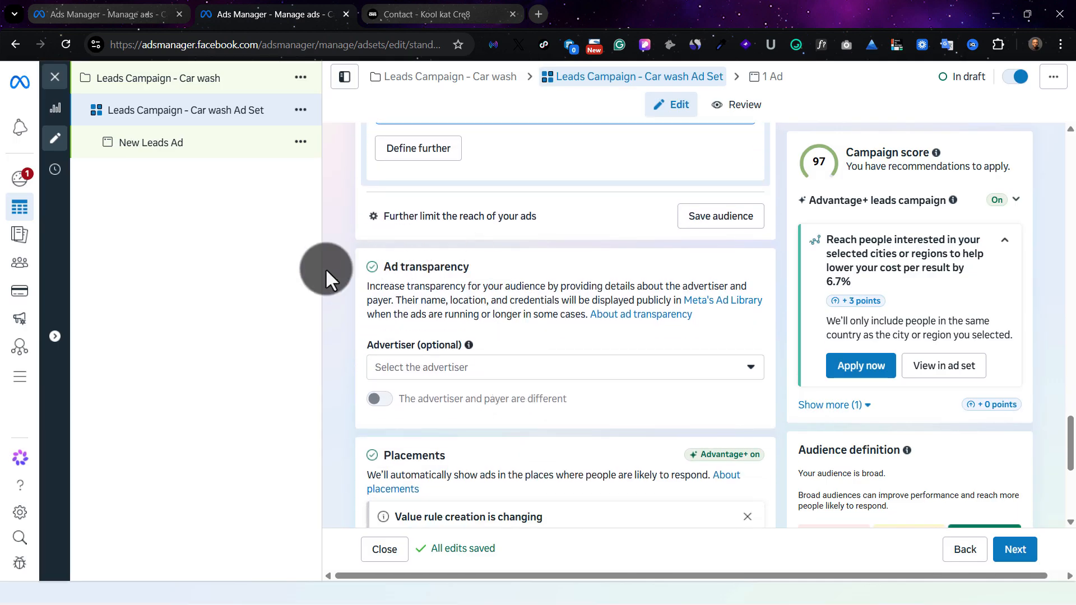
{"action": "left_click", "coordinate": [516, 374]}
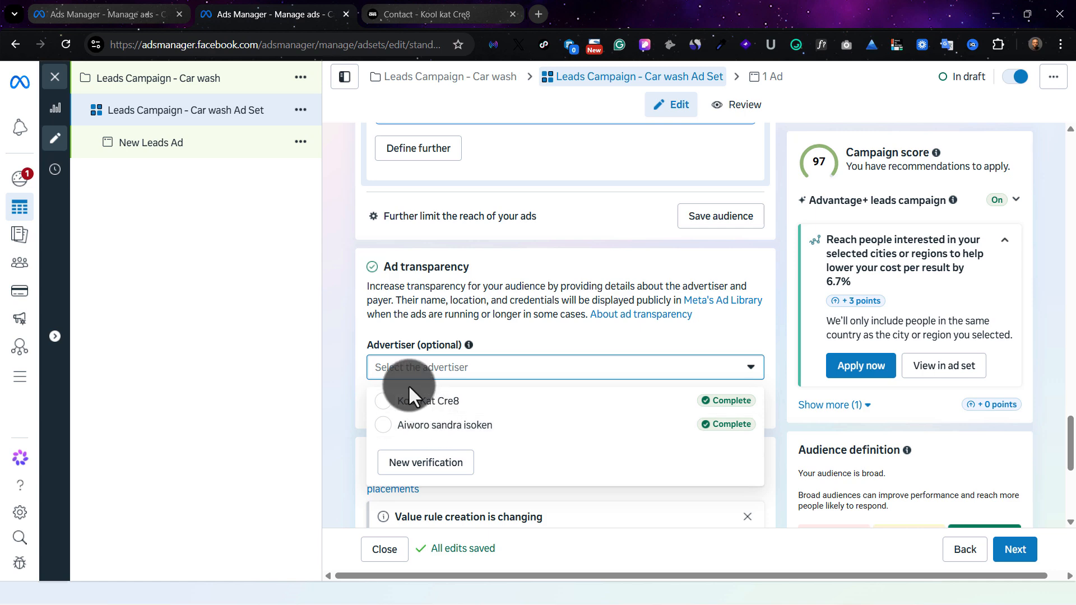
{"action": "left_click", "coordinate": [467, 370]}
{"action": "left_click", "coordinate": [452, 376]}
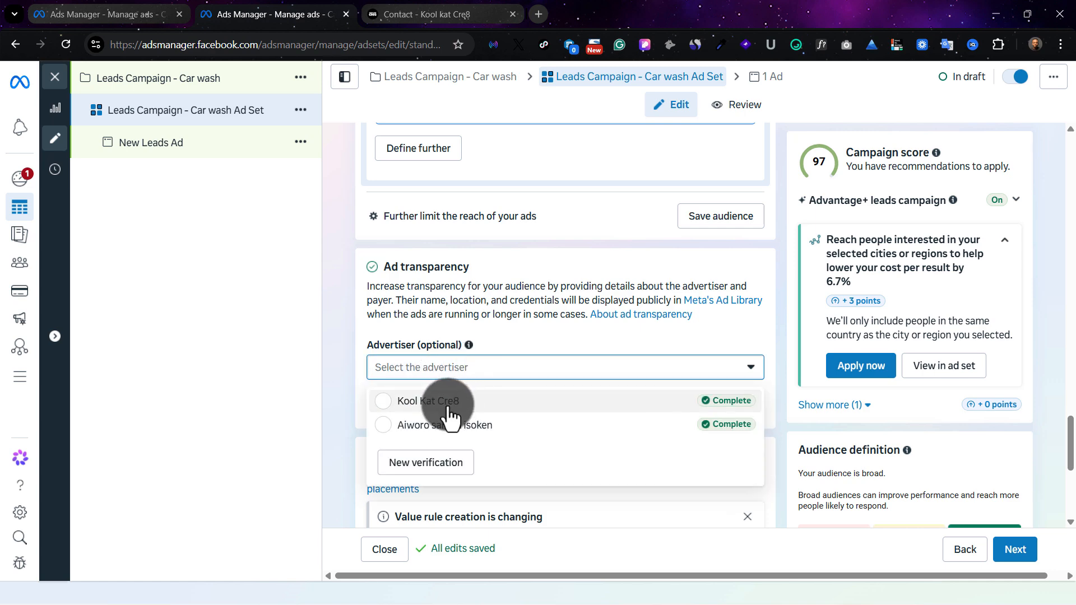
{"action": "left_click", "coordinate": [464, 374]}
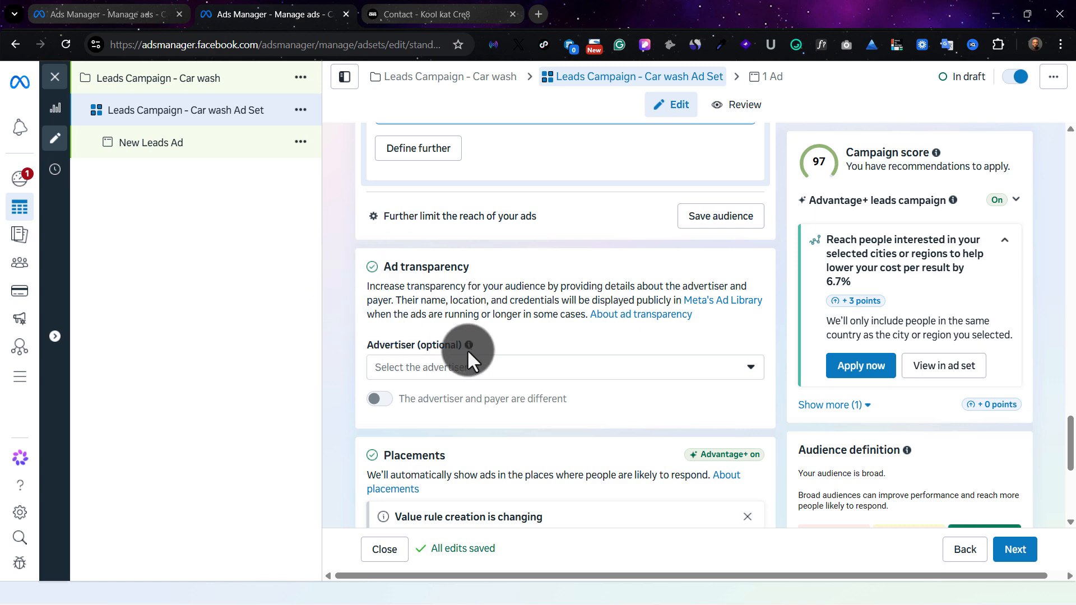
{"action": "scroll", "coordinate": [440, 374], "scroll_direction": "down", "scroll_amount": 1}
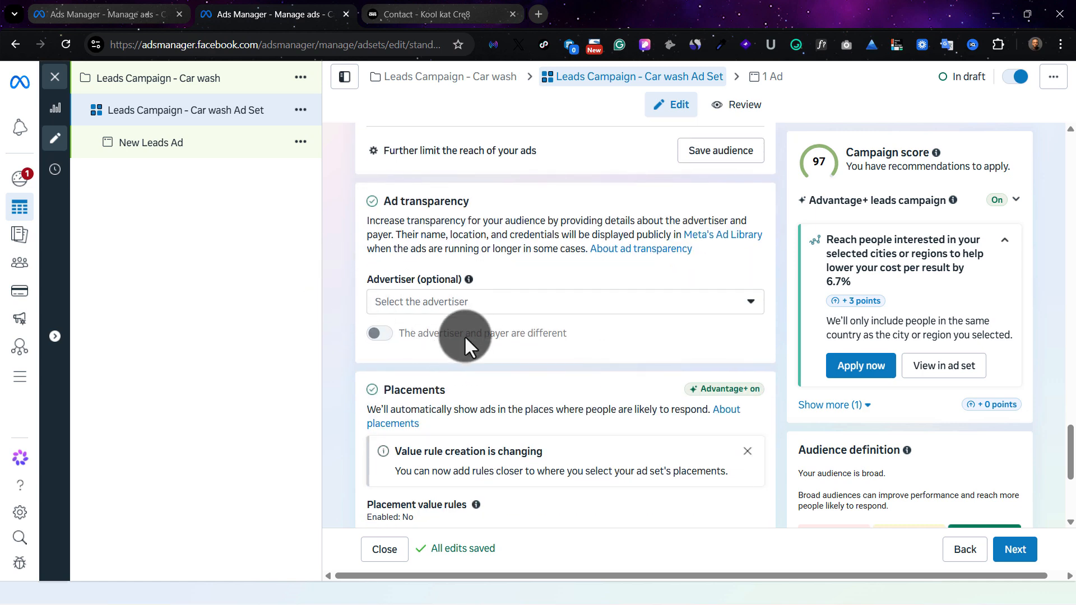
{"action": "scroll", "coordinate": [466, 388], "scroll_direction": "down", "scroll_amount": 1}
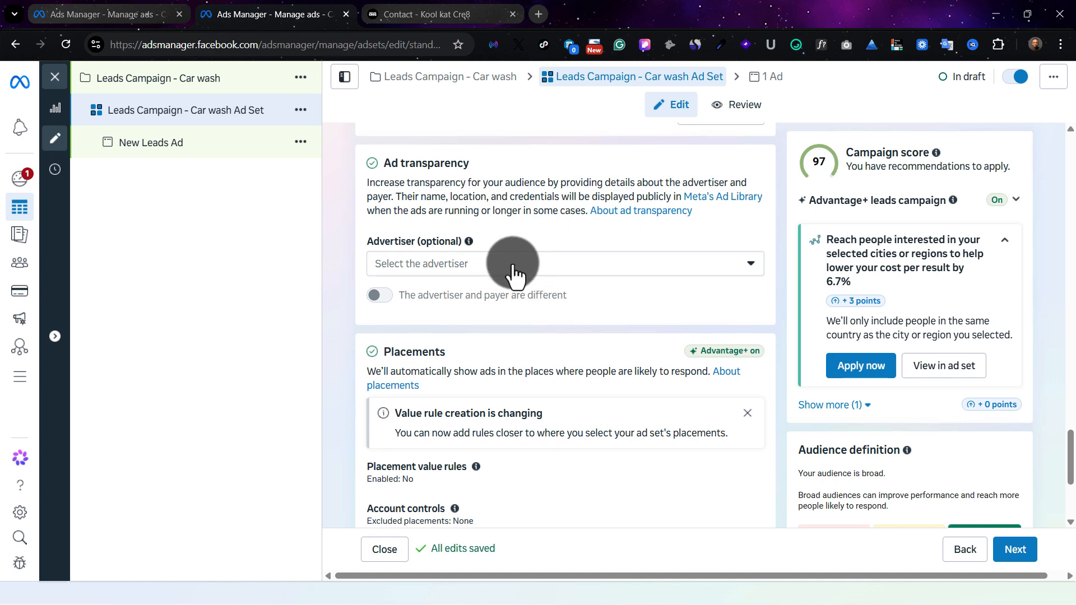
Show the additional placement settings and check the device and mobile operating system choices, leaving all devices included.
{"action": "scroll", "coordinate": [459, 314], "scroll_direction": "down", "scroll_amount": 3}
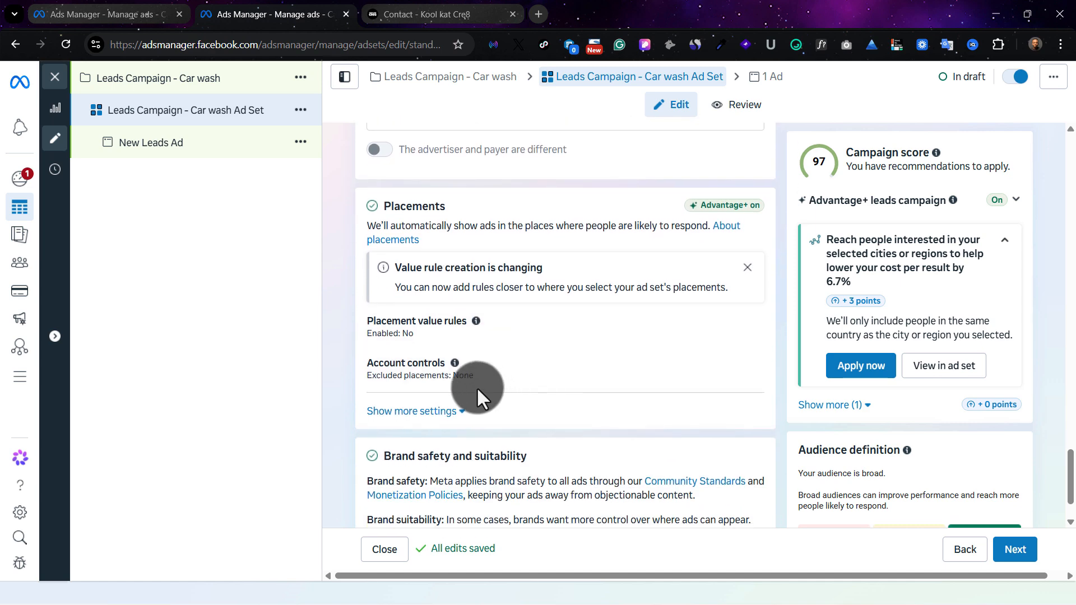
{"action": "left_click", "coordinate": [475, 417]}
{"action": "scroll", "coordinate": [546, 440], "scroll_direction": "down", "scroll_amount": 2}
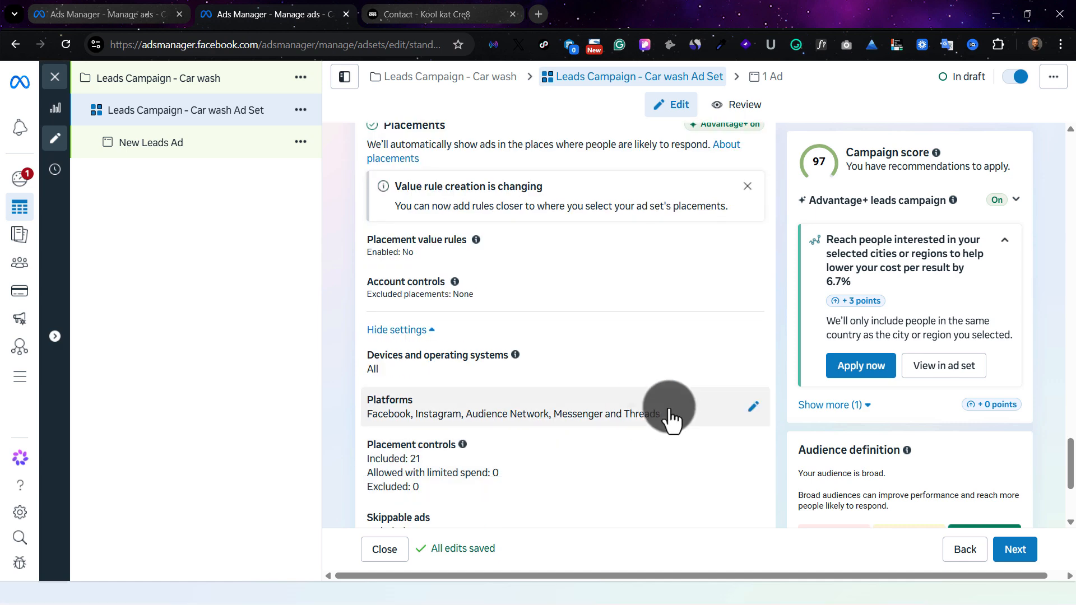
{"action": "left_click", "coordinate": [445, 364]}
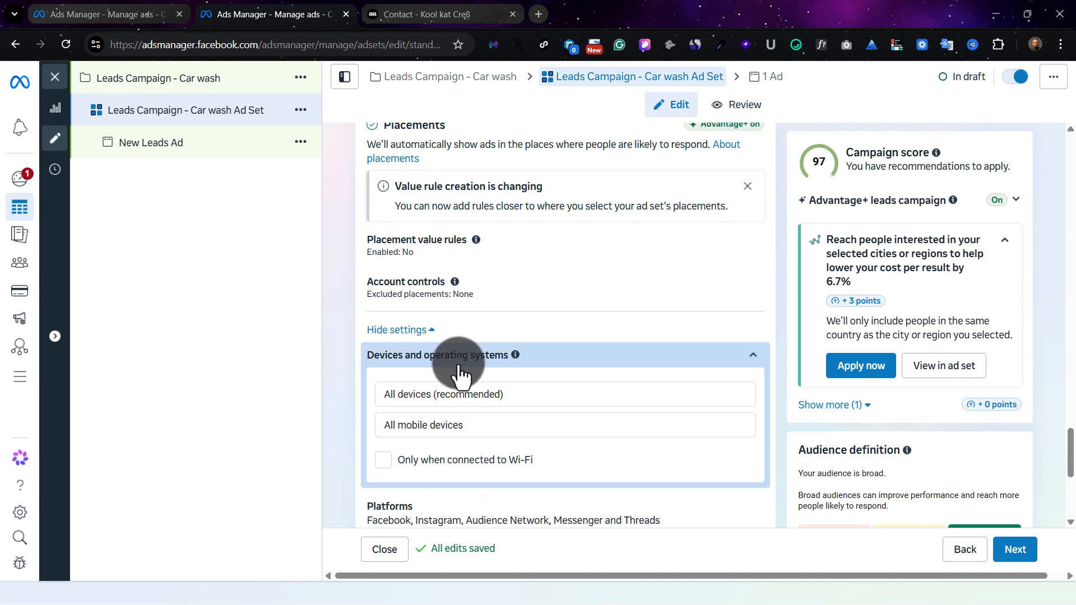
{"action": "left_click", "coordinate": [620, 388]}
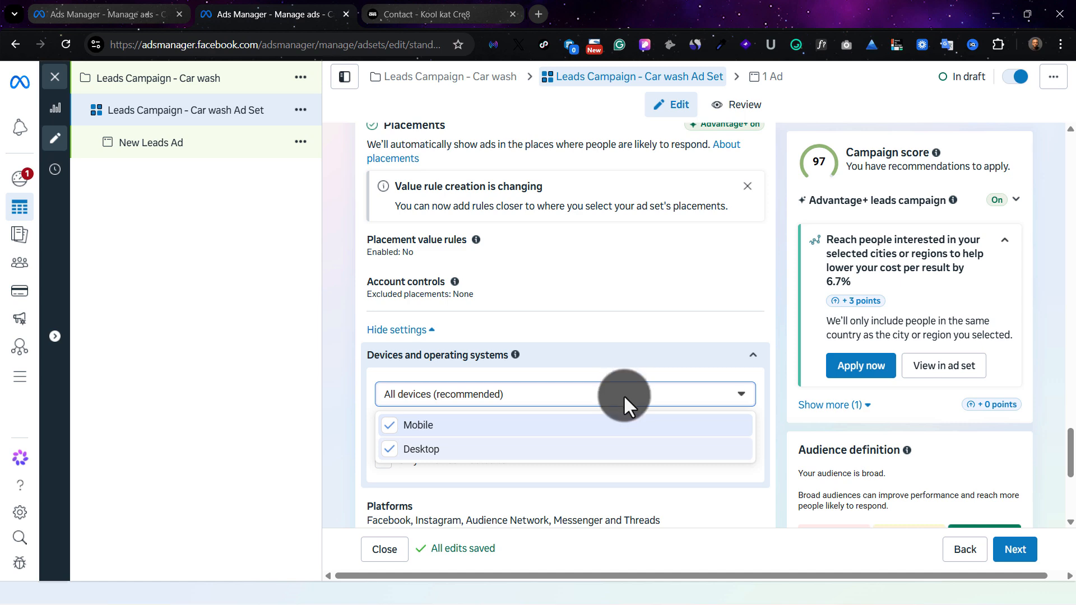
{"action": "left_click", "coordinate": [623, 395]}
{"action": "left_click", "coordinate": [624, 427]}
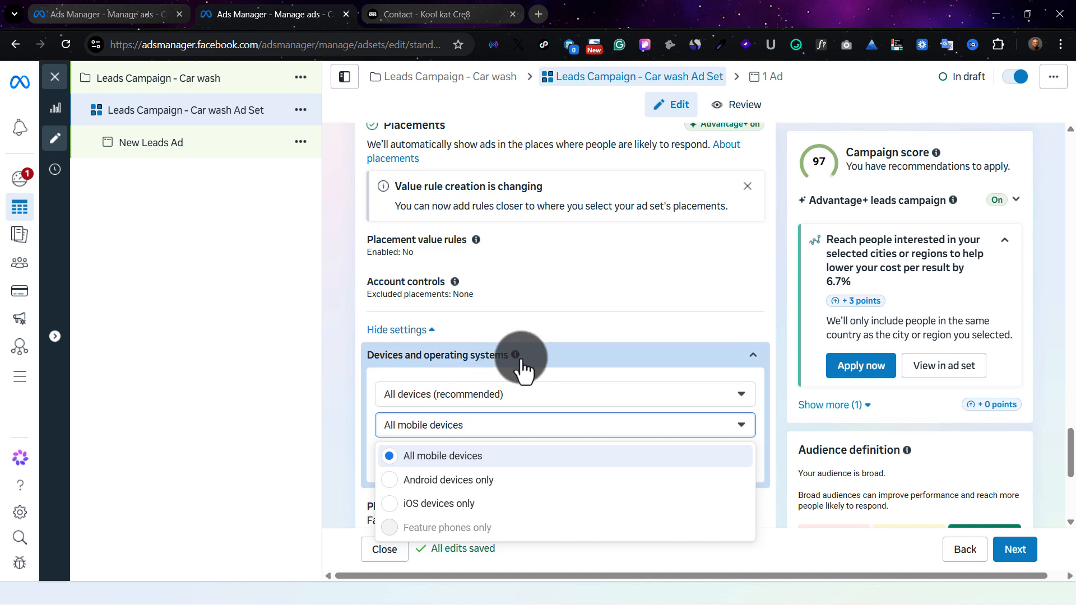
{"action": "left_click", "coordinate": [723, 361]}
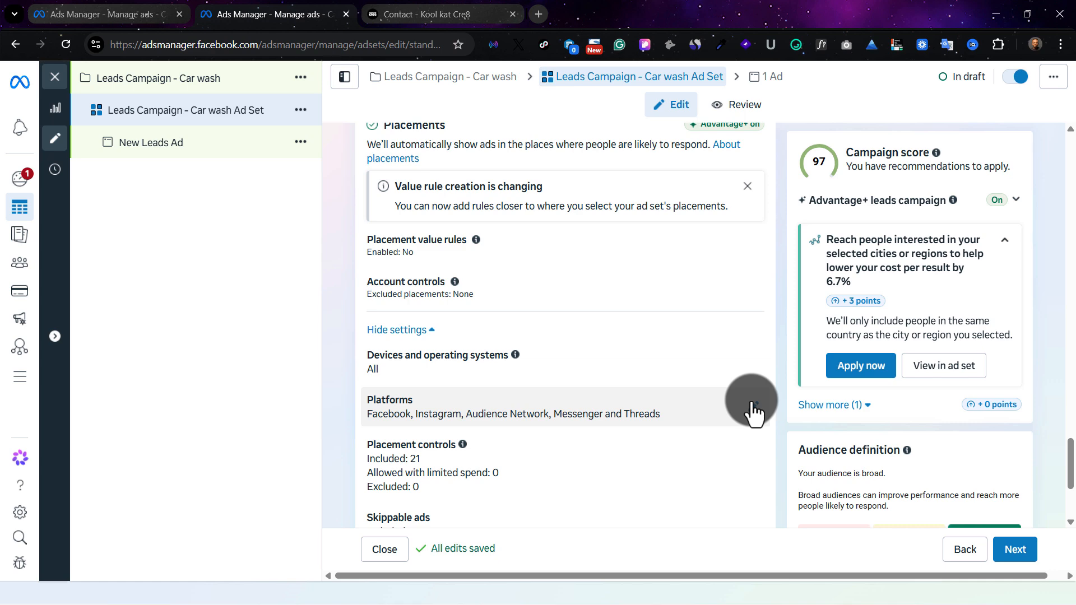
Edit the placement platforms by clearing Audience Network while keeping Instagram, Messenger and Threads selected.
{"action": "left_click", "coordinate": [753, 413]}
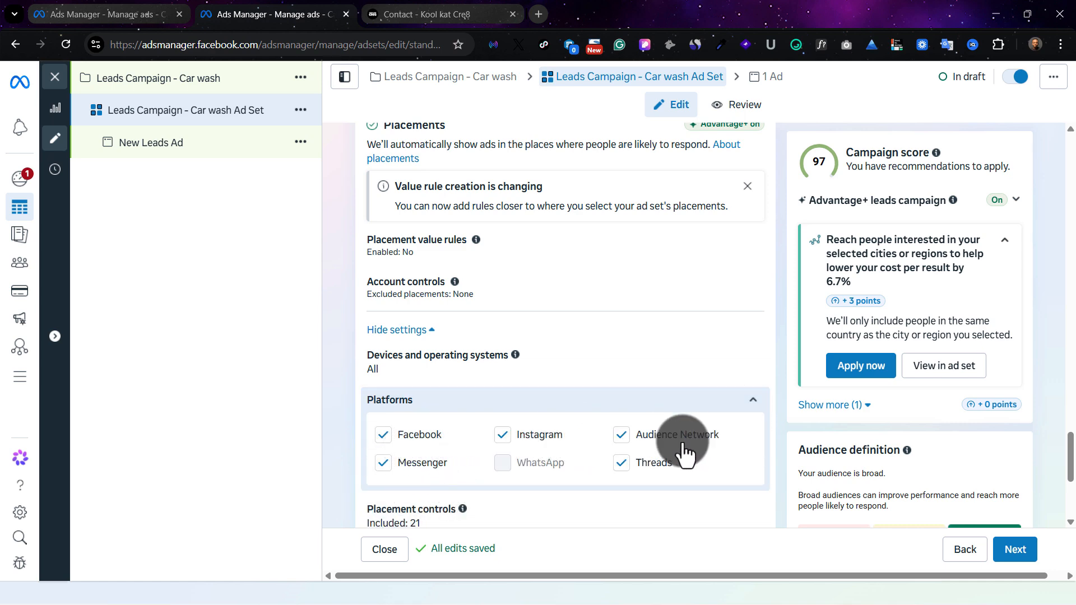
{"action": "left_click", "coordinate": [749, 399]}
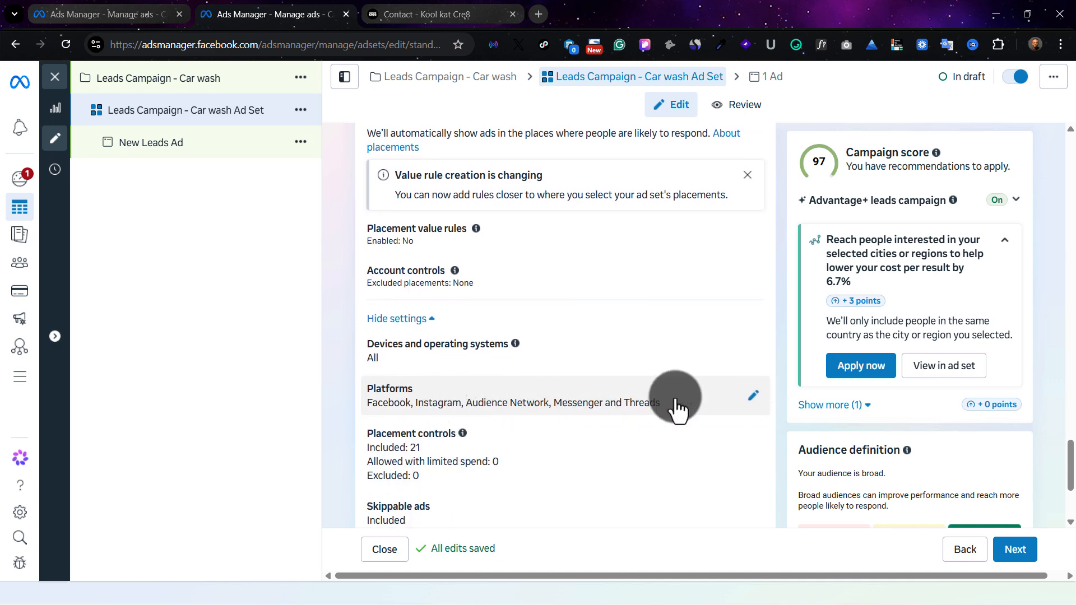
{"action": "left_click", "coordinate": [750, 400]}
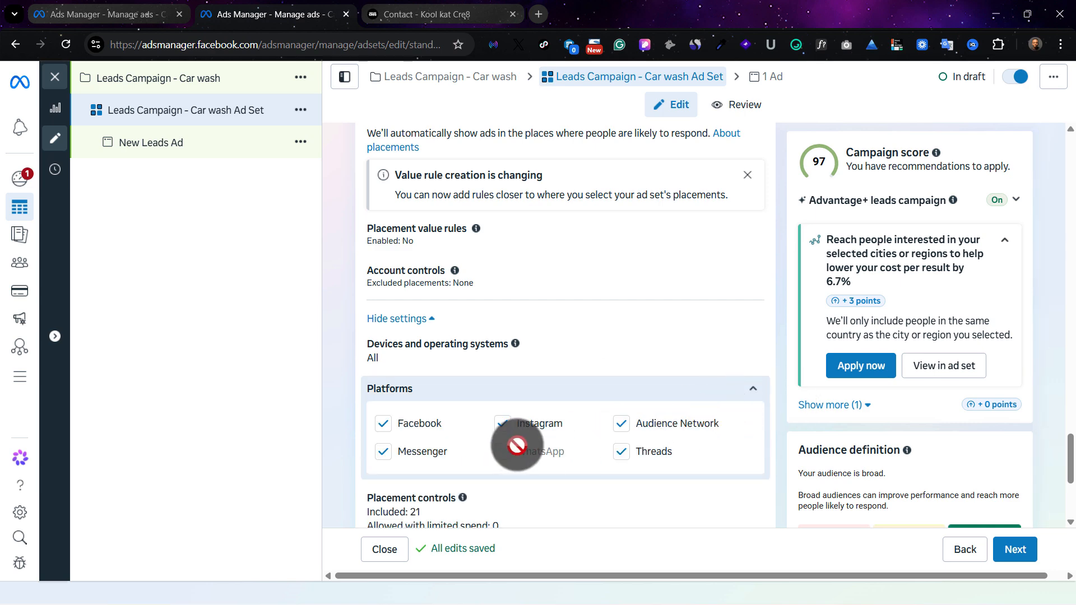
{"action": "left_click", "coordinate": [383, 453]}
{"action": "left_click", "coordinate": [624, 429]}
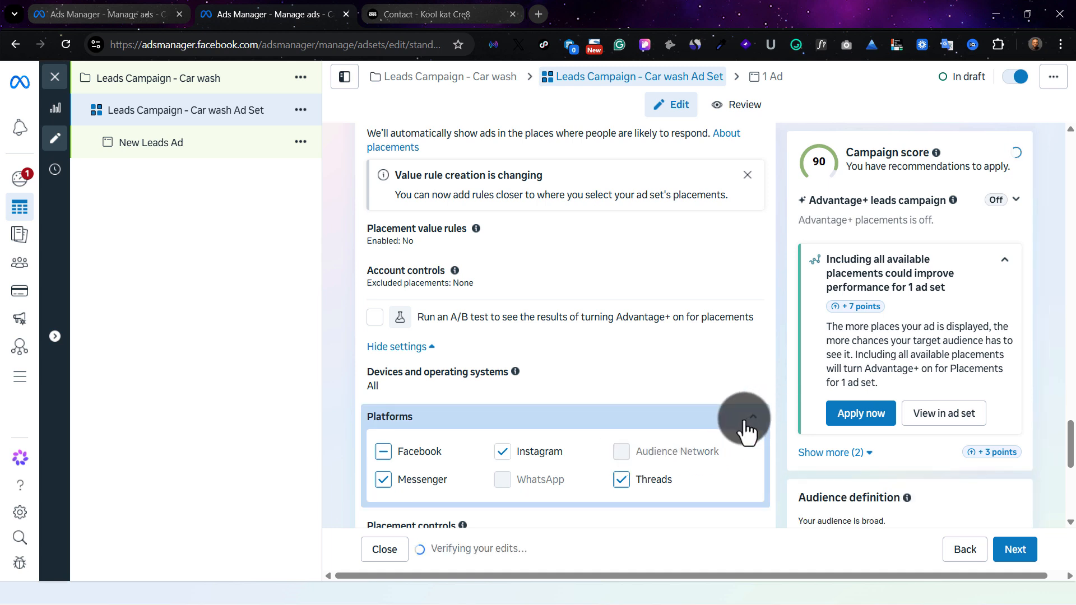
{"action": "left_click", "coordinate": [746, 421]}
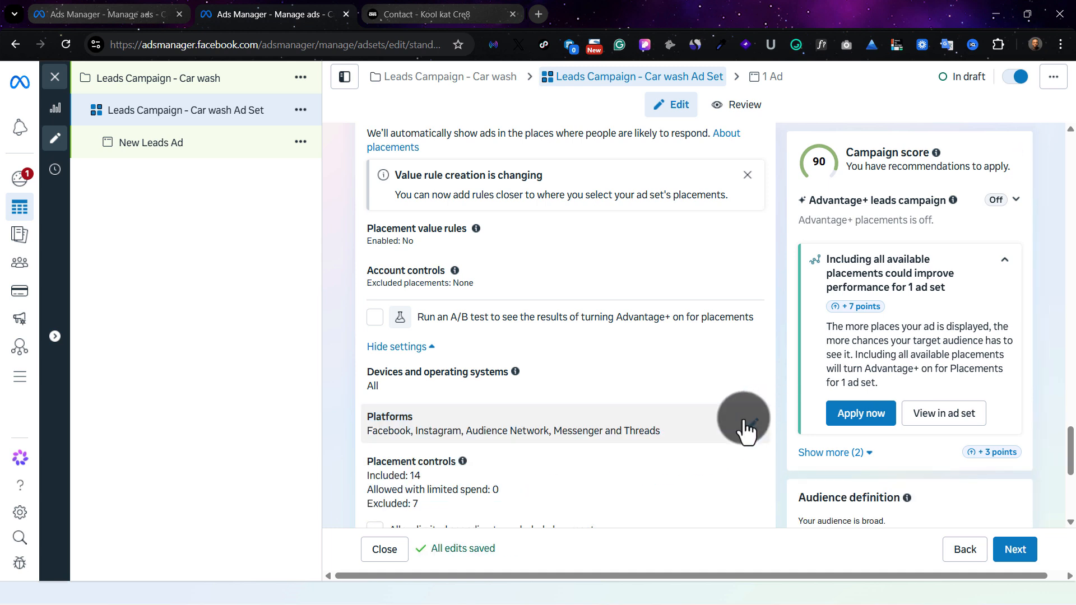
Review the ad set's placement controls, skippable ads and brand safety settings, returning from the ad level to the ad set.
{"action": "scroll", "coordinate": [528, 456], "scroll_direction": "down", "scroll_amount": 3}
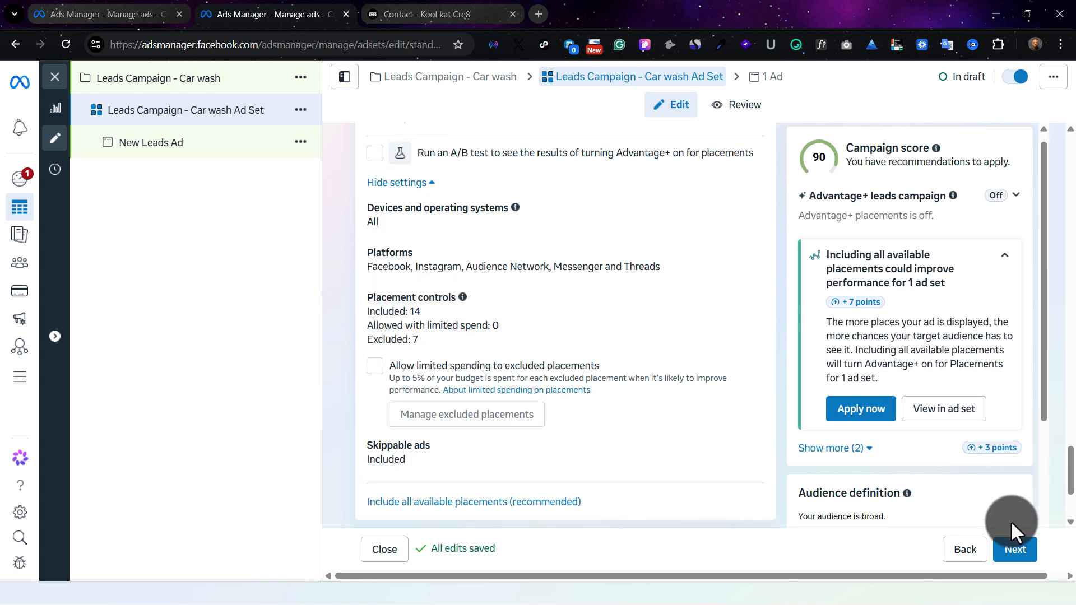
{"action": "scroll", "coordinate": [1018, 523], "scroll_direction": "down", "scroll_amount": 1}
{"action": "left_click", "coordinate": [1025, 557]}
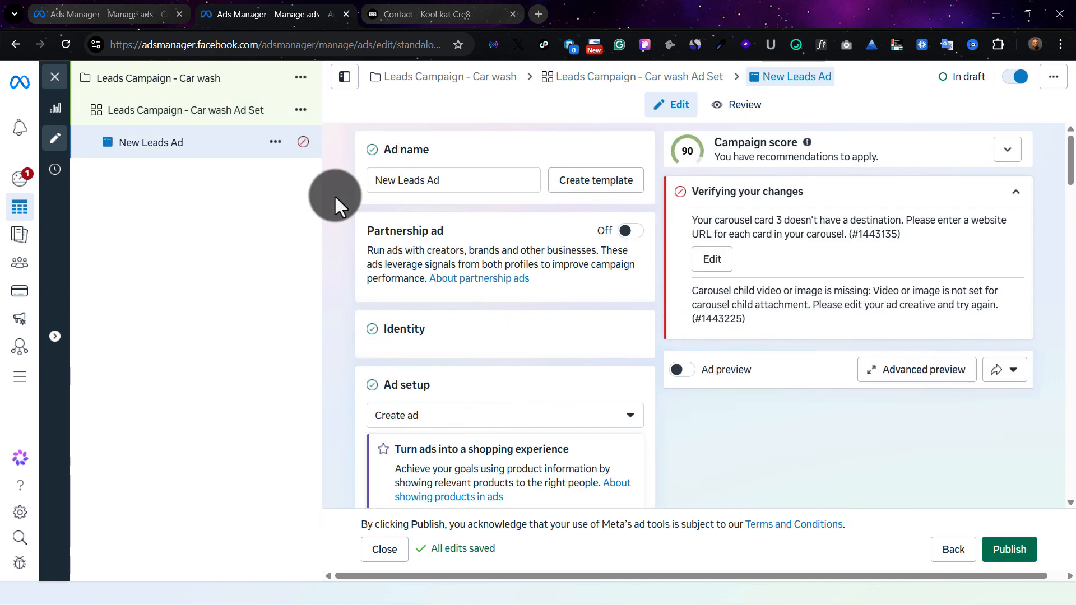
{"action": "left_click", "coordinate": [178, 107]}
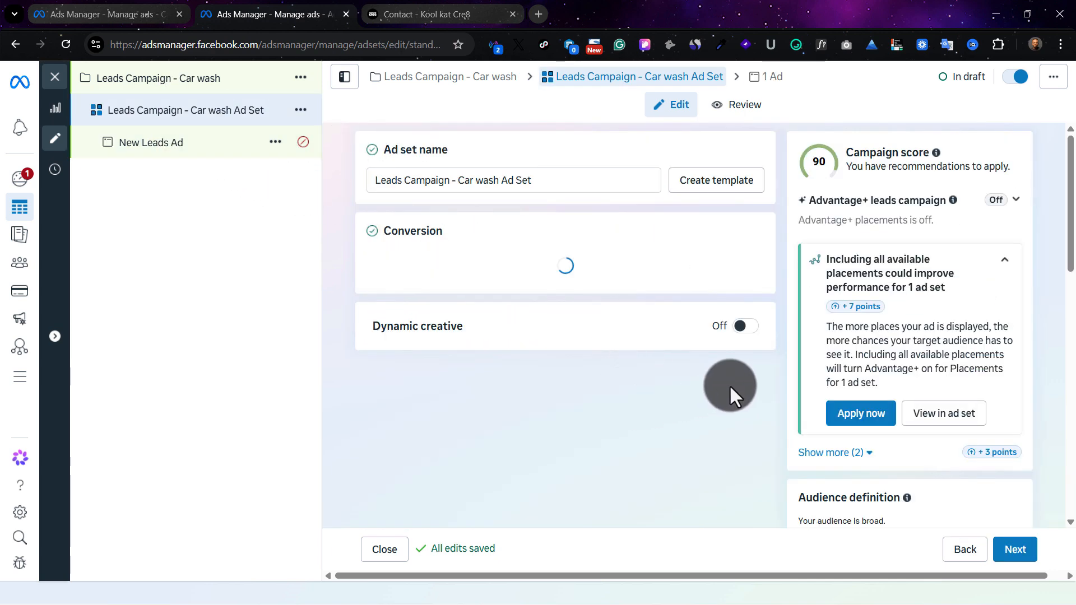
{"action": "scroll", "coordinate": [1011, 214], "scroll_direction": "down", "scroll_amount": 15}
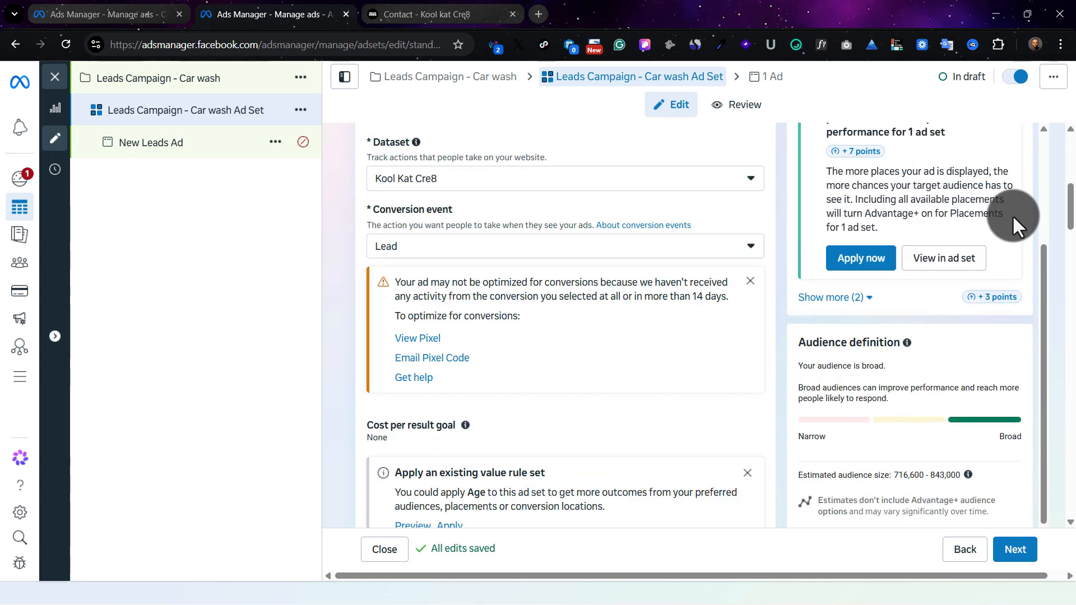
{"action": "scroll", "coordinate": [671, 493], "scroll_direction": "down", "scroll_amount": 5}
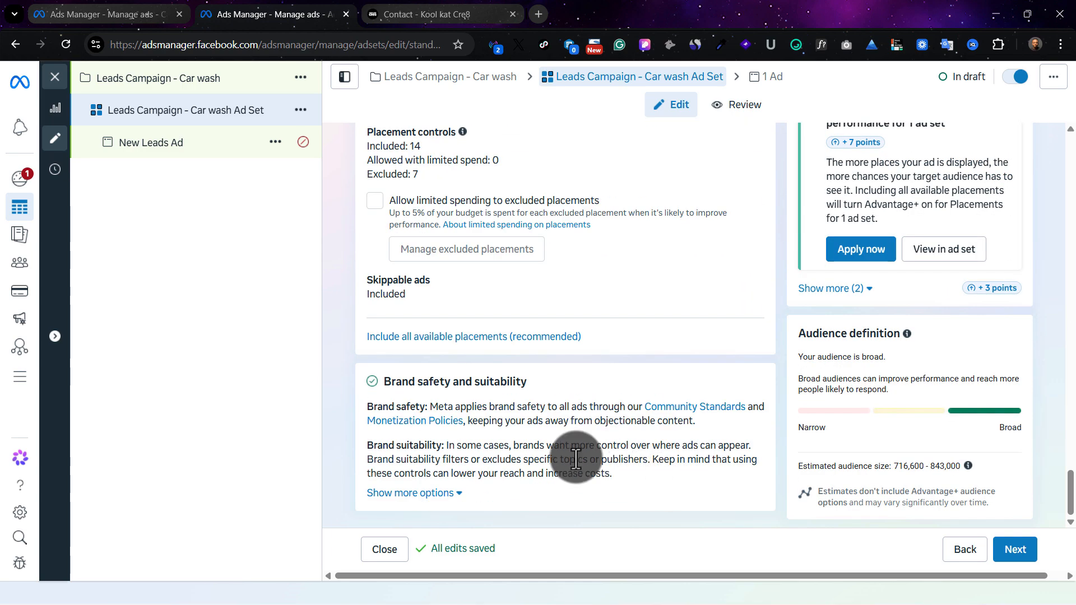
{"action": "scroll", "coordinate": [457, 302], "scroll_direction": "up", "scroll_amount": 1}
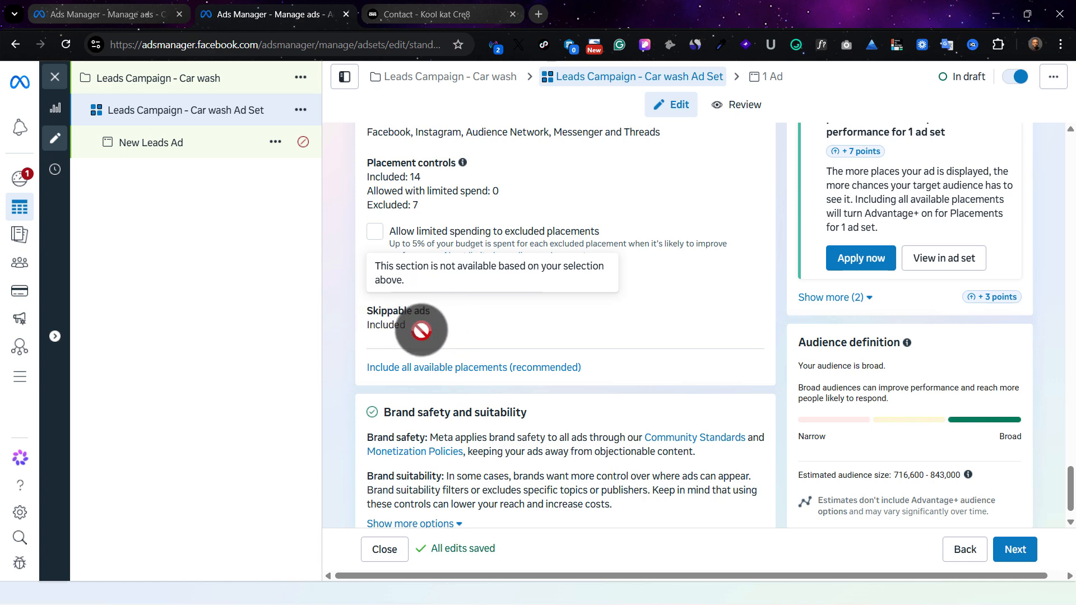
Open the ad level and rename the ad as Leads Campaign - Car wash Ad.
{"action": "left_click", "coordinate": [187, 144]}
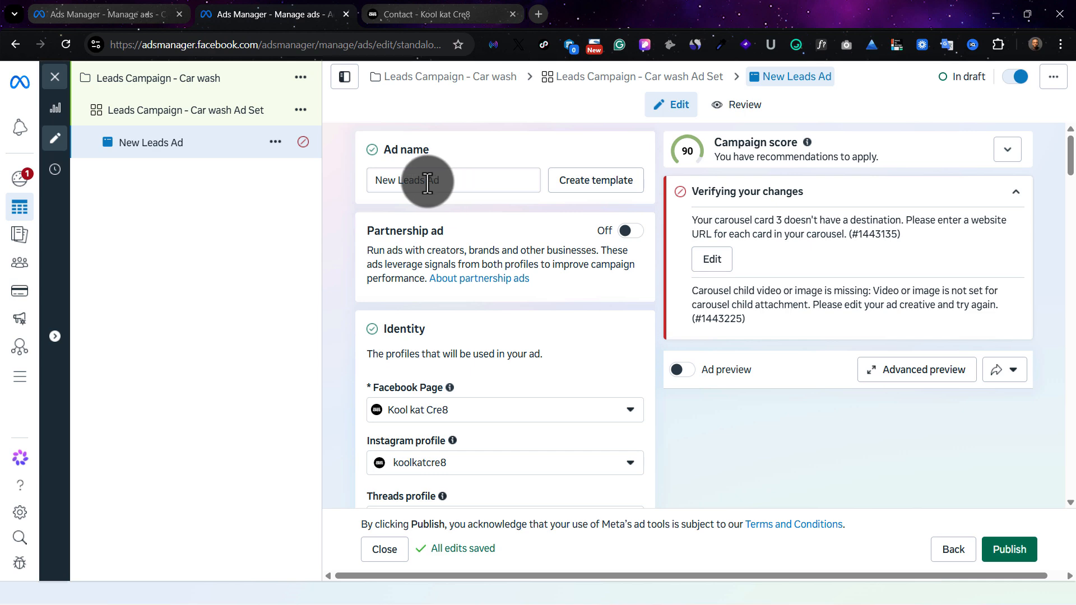
{"action": "left_click_drag", "start_coordinate": [422, 180], "coordinate": [315, 184]}
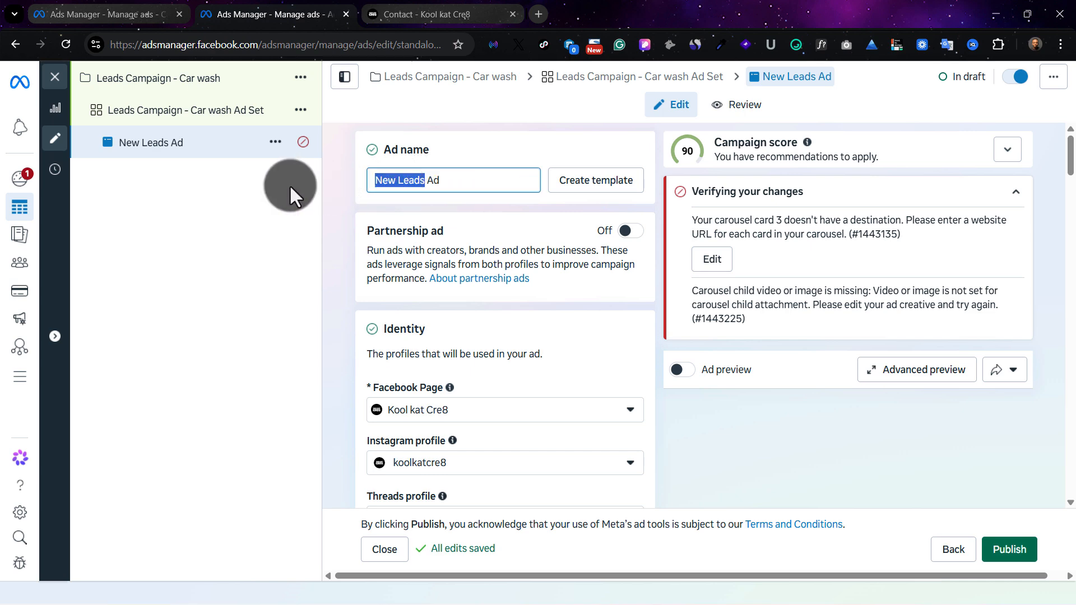
{"action": "type", "text": "Leads Campaign - Car wash"}
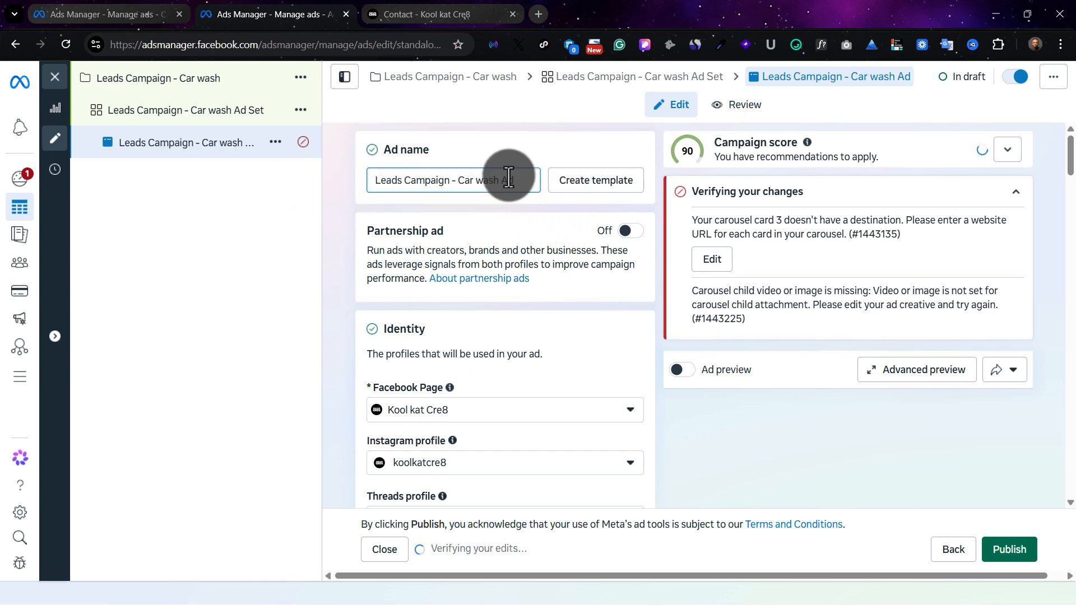
Change the ad setup to Use existing post, keeping the current Facebook, Instagram and Threads profiles.
{"action": "scroll", "coordinate": [480, 324], "scroll_direction": "down", "scroll_amount": 1}
{"action": "scroll", "coordinate": [493, 336], "scroll_direction": "down", "scroll_amount": 2}
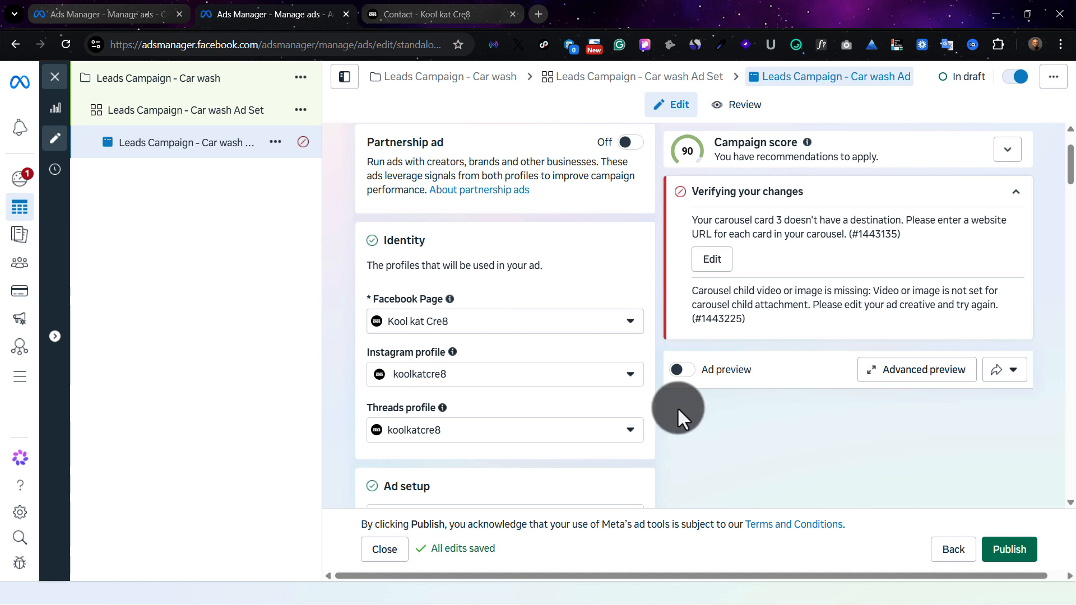
{"action": "scroll", "coordinate": [567, 364], "scroll_direction": "down", "scroll_amount": 3}
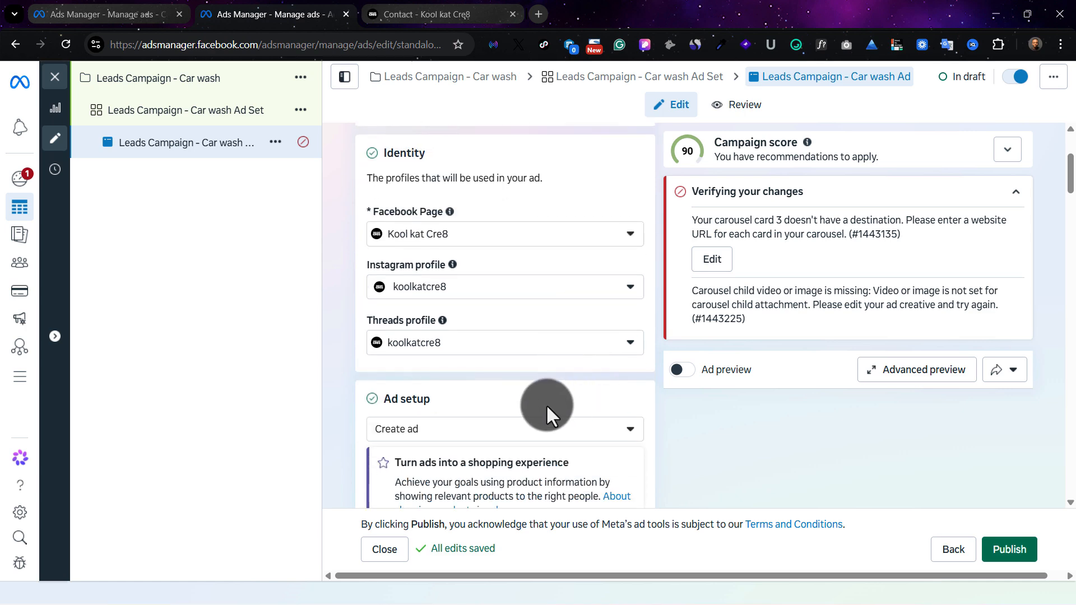
{"action": "left_click", "coordinate": [525, 431]}
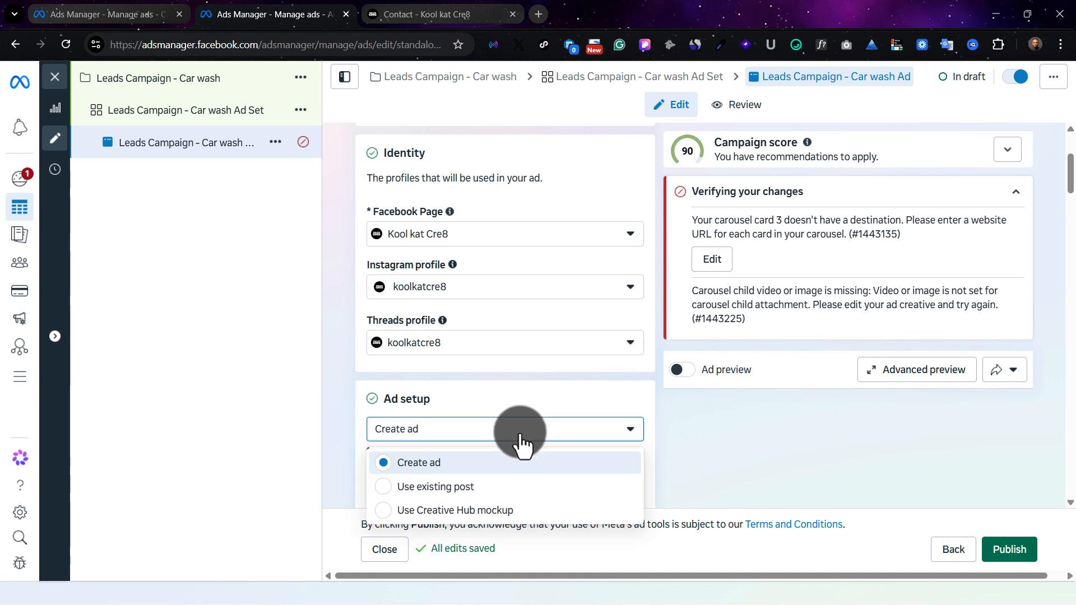
{"action": "left_click", "coordinate": [496, 487]}
{"action": "scroll", "coordinate": [664, 425], "scroll_direction": "down", "scroll_amount": 2}
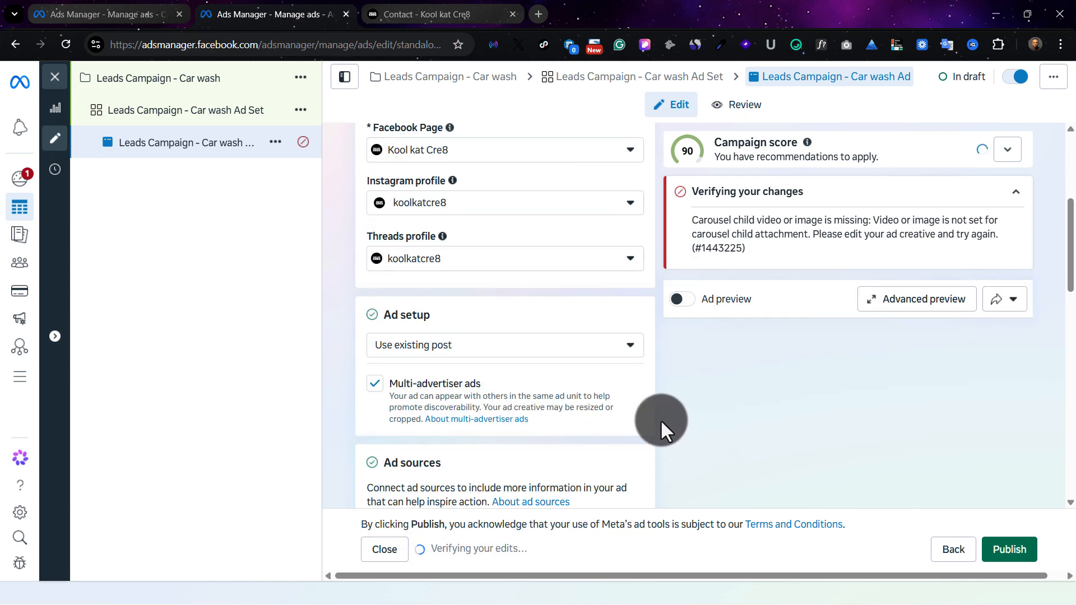
{"action": "scroll", "coordinate": [661, 428], "scroll_direction": "down", "scroll_amount": 2}
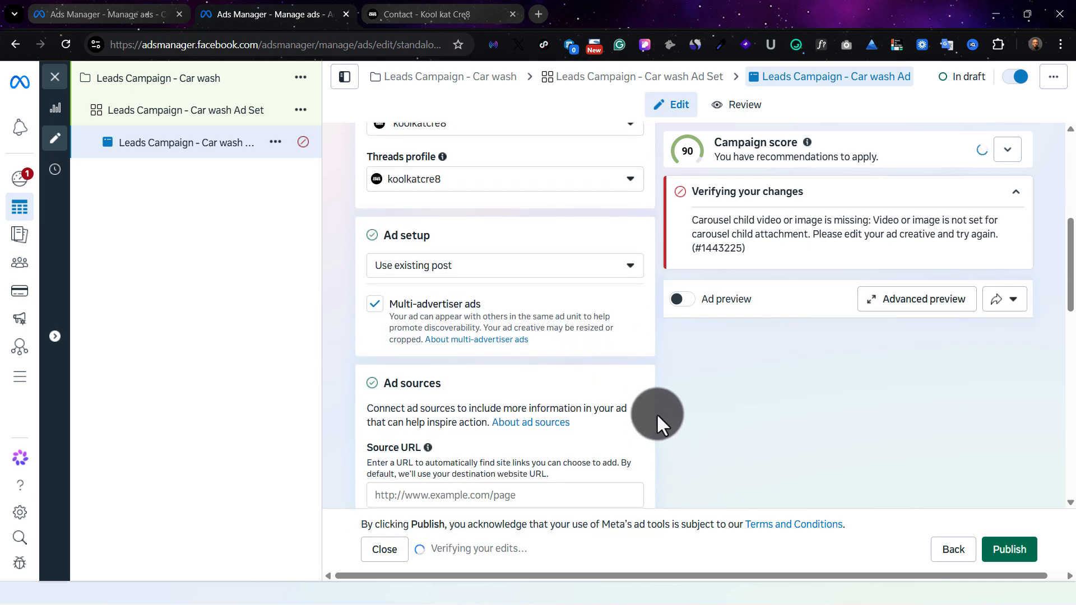
Read the help article about multi-advertiser ads, including its Instagram and Facebook examples, and close it.
{"action": "left_click", "coordinate": [375, 305]}
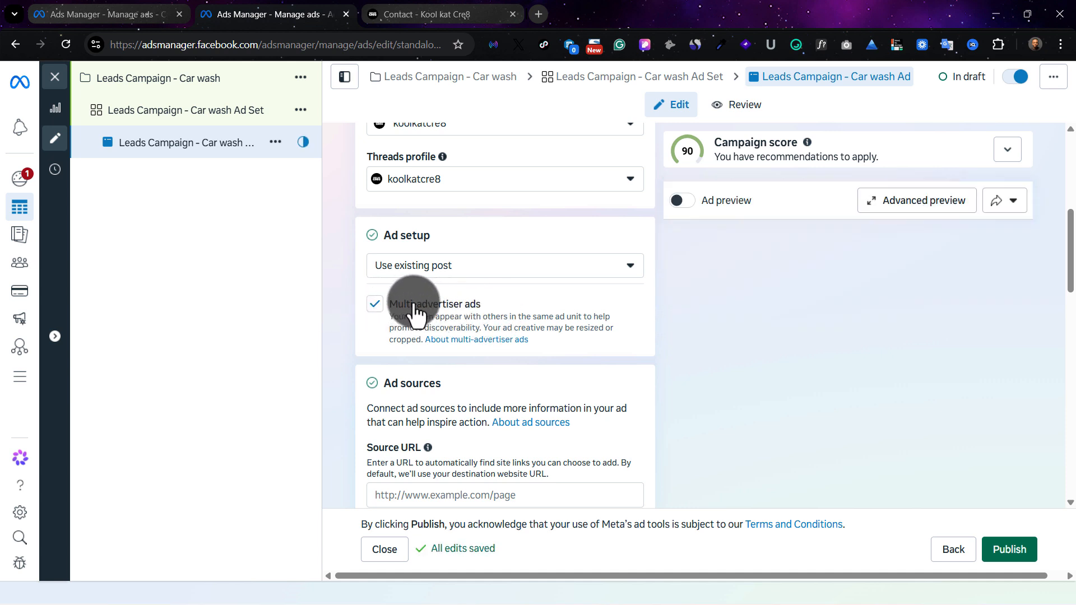
{"action": "left_click", "coordinate": [480, 340]}
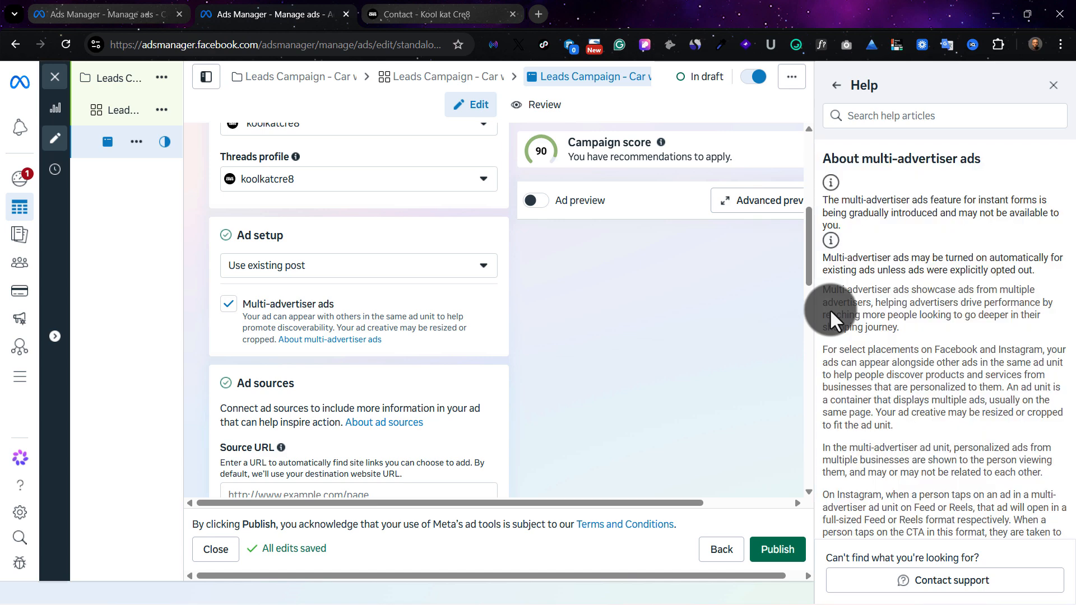
{"action": "scroll", "coordinate": [892, 339], "scroll_direction": "down", "scroll_amount": 5}
{"action": "scroll", "coordinate": [892, 340], "scroll_direction": "up", "scroll_amount": 1}
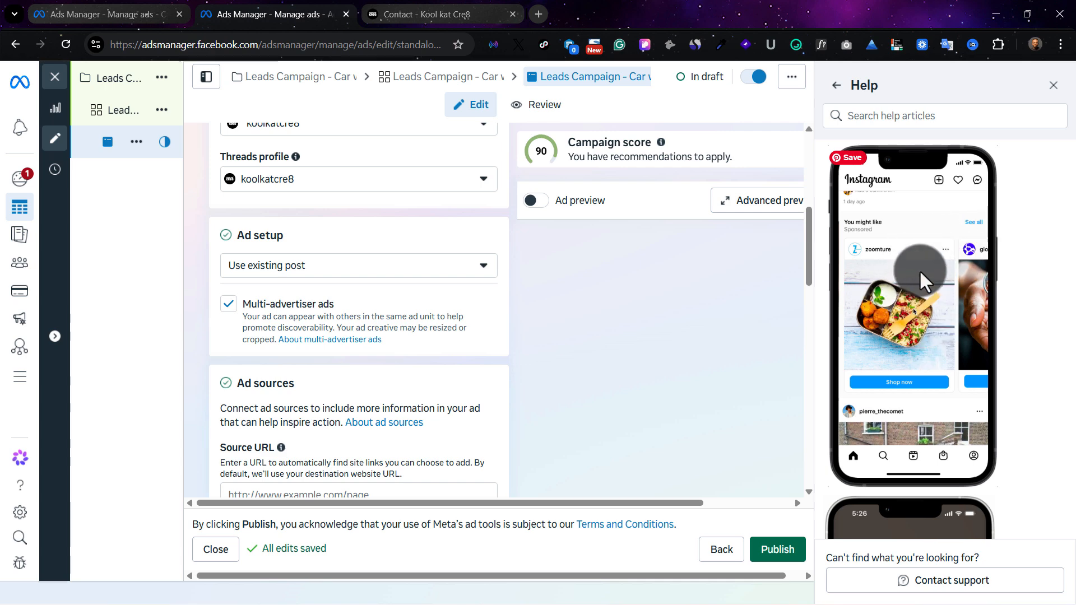
{"action": "scroll", "coordinate": [919, 311], "scroll_direction": "down", "scroll_amount": 5}
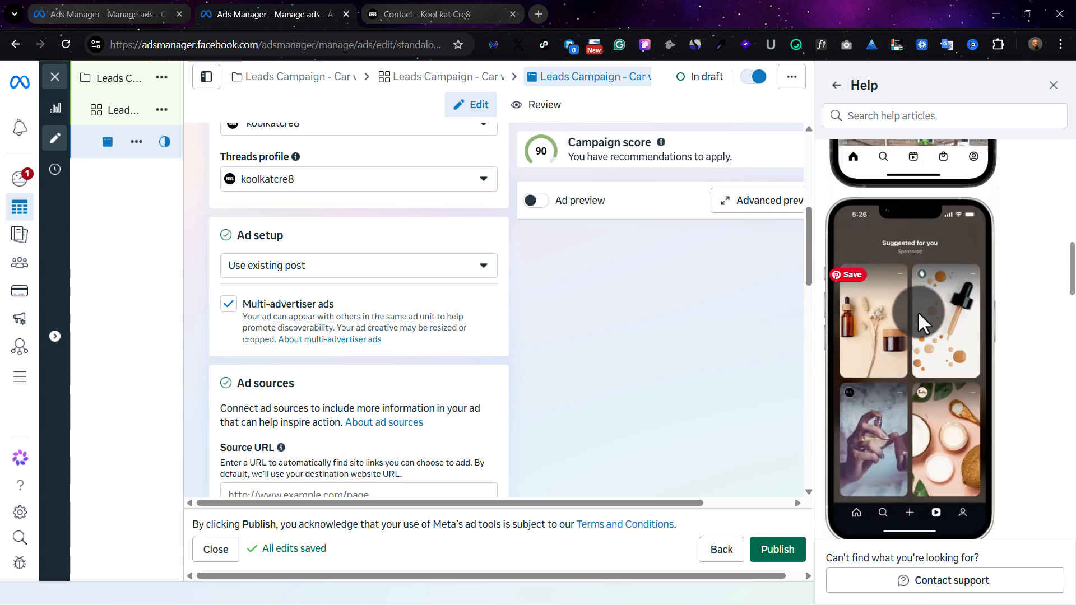
{"action": "scroll", "coordinate": [927, 341], "scroll_direction": "down", "scroll_amount": 2}
{"action": "scroll", "coordinate": [914, 336], "scroll_direction": "up", "scroll_amount": 1}
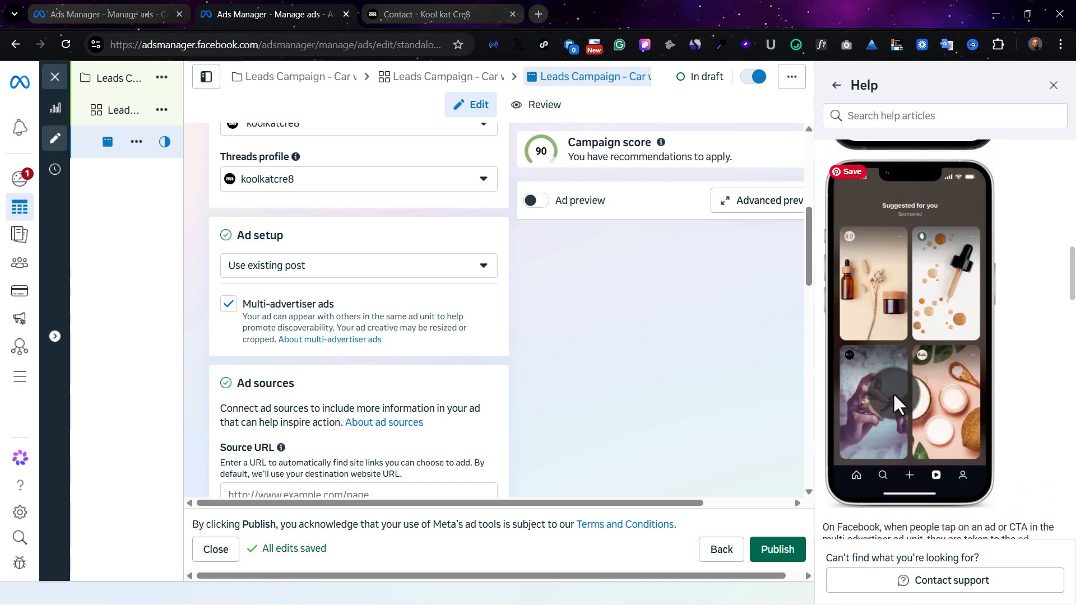
{"action": "scroll", "coordinate": [893, 392], "scroll_direction": "down", "scroll_amount": 6}
{"action": "scroll", "coordinate": [926, 361], "scroll_direction": "up", "scroll_amount": 1}
{"action": "scroll", "coordinate": [919, 379], "scroll_direction": "down", "scroll_amount": 1}
{"action": "scroll", "coordinate": [932, 374], "scroll_direction": "up", "scroll_amount": 2}
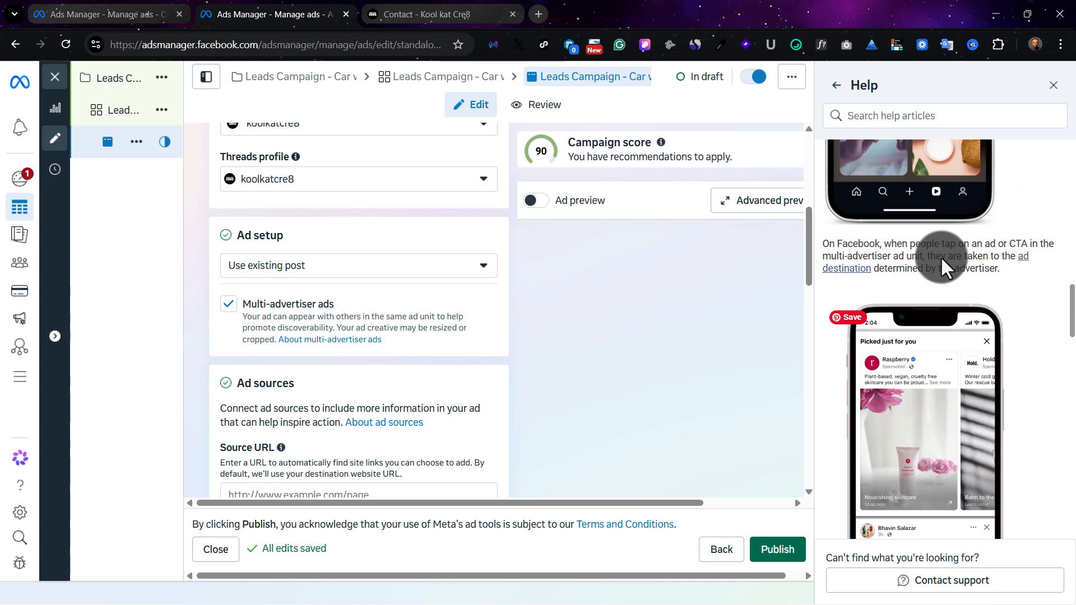
{"action": "scroll", "coordinate": [940, 257], "scroll_direction": "up", "scroll_amount": 1}
{"action": "scroll", "coordinate": [752, 312], "scroll_direction": "up", "scroll_amount": 2}
{"action": "left_click", "coordinate": [1053, 86]}
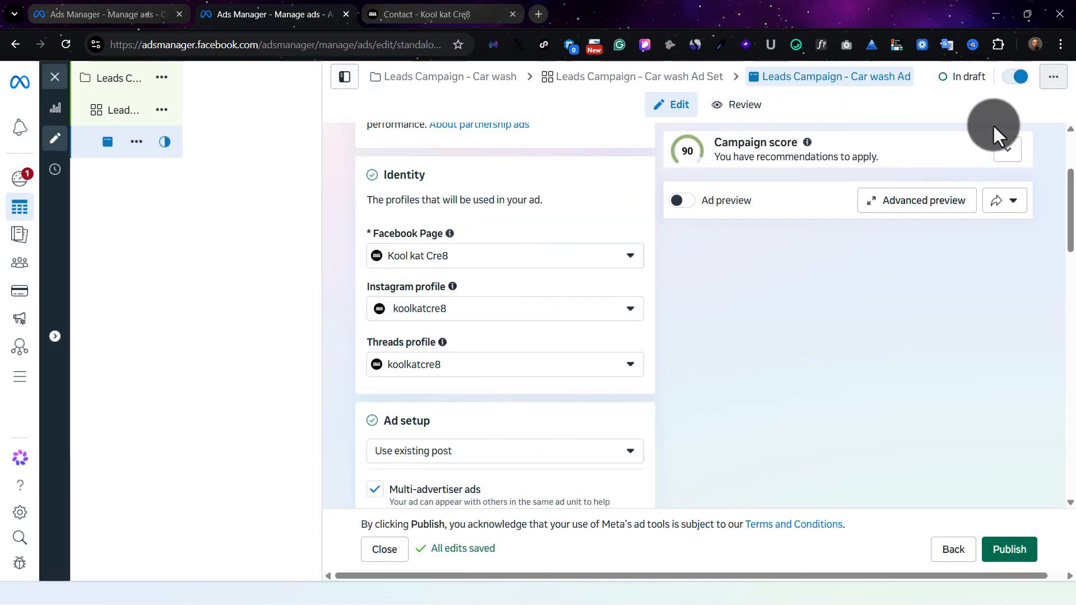
Turn off Multi-advertiser ads in the ad setup.
{"action": "scroll", "coordinate": [532, 413], "scroll_direction": "down", "scroll_amount": 3}
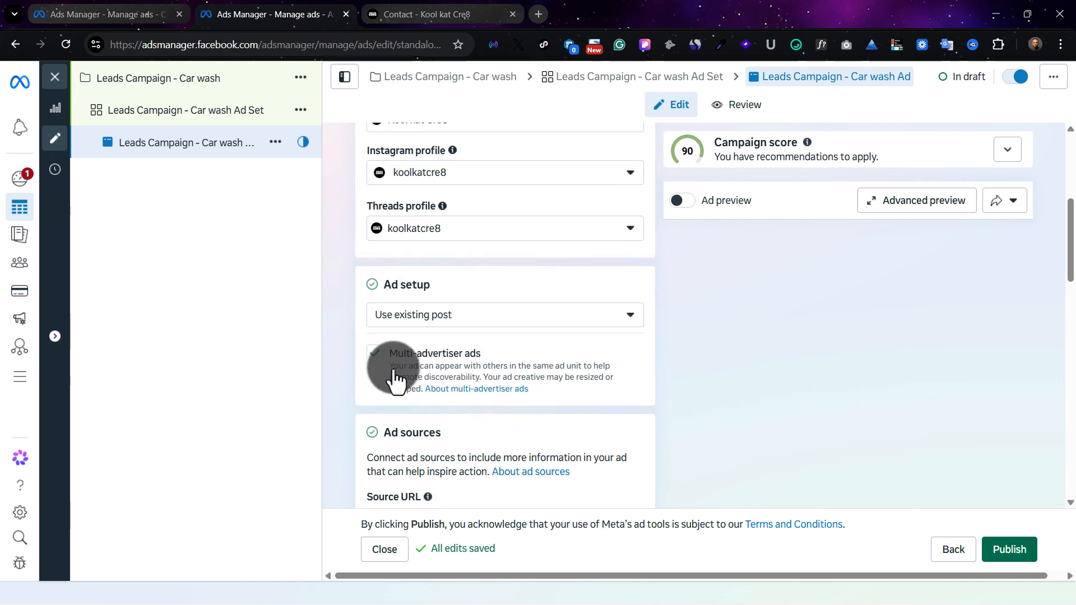
{"action": "left_click", "coordinate": [394, 370]}
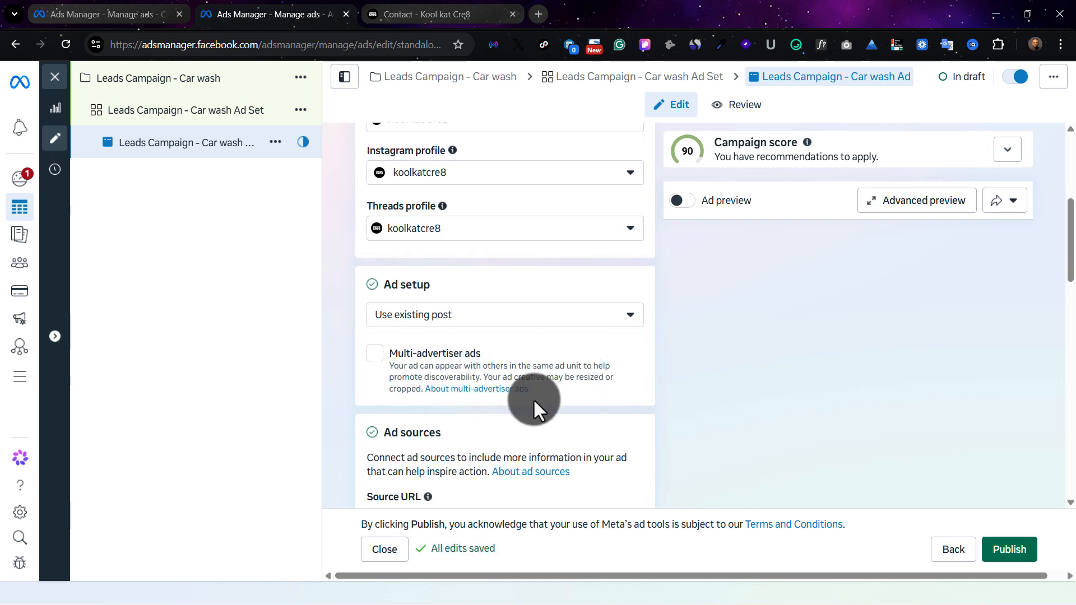
{"action": "scroll", "coordinate": [533, 398], "scroll_direction": "down", "scroll_amount": 2}
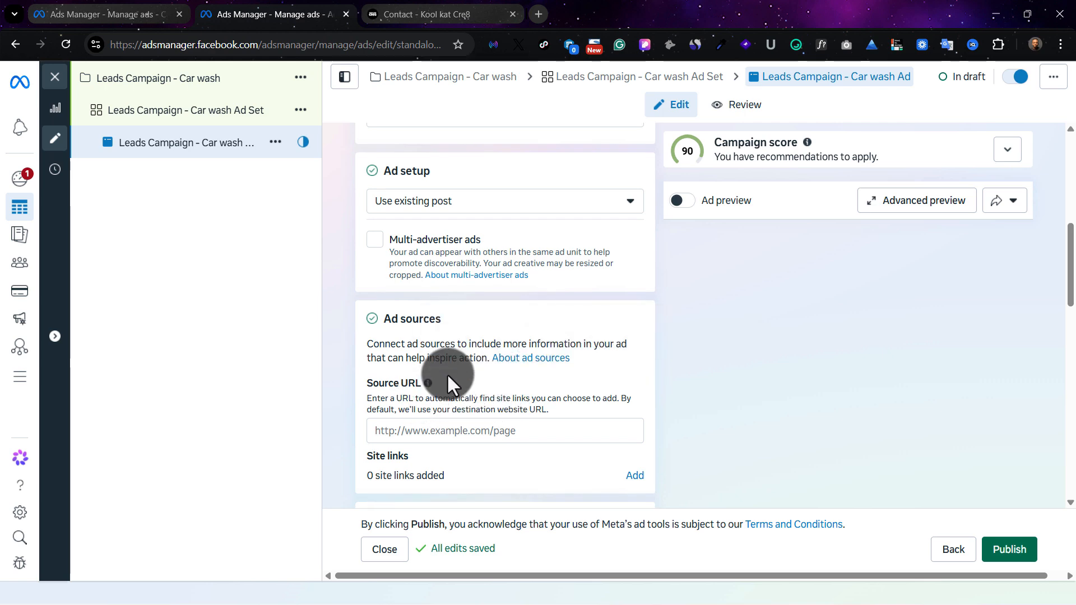
{"action": "scroll", "coordinate": [560, 303], "scroll_direction": "up", "scroll_amount": 2}
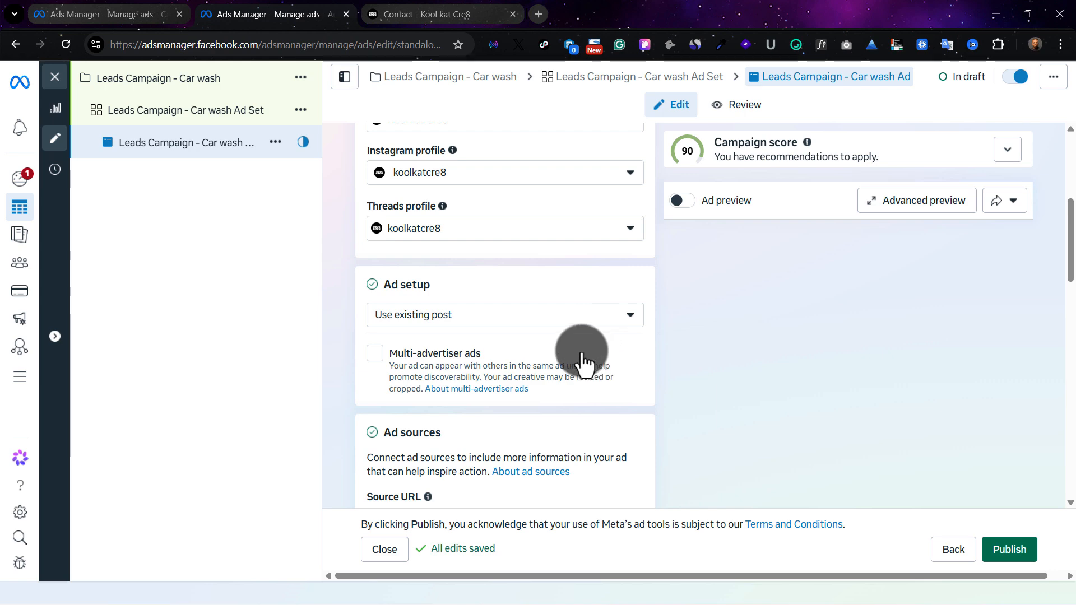
{"action": "scroll", "coordinate": [577, 361], "scroll_direction": "down", "scroll_amount": 2}
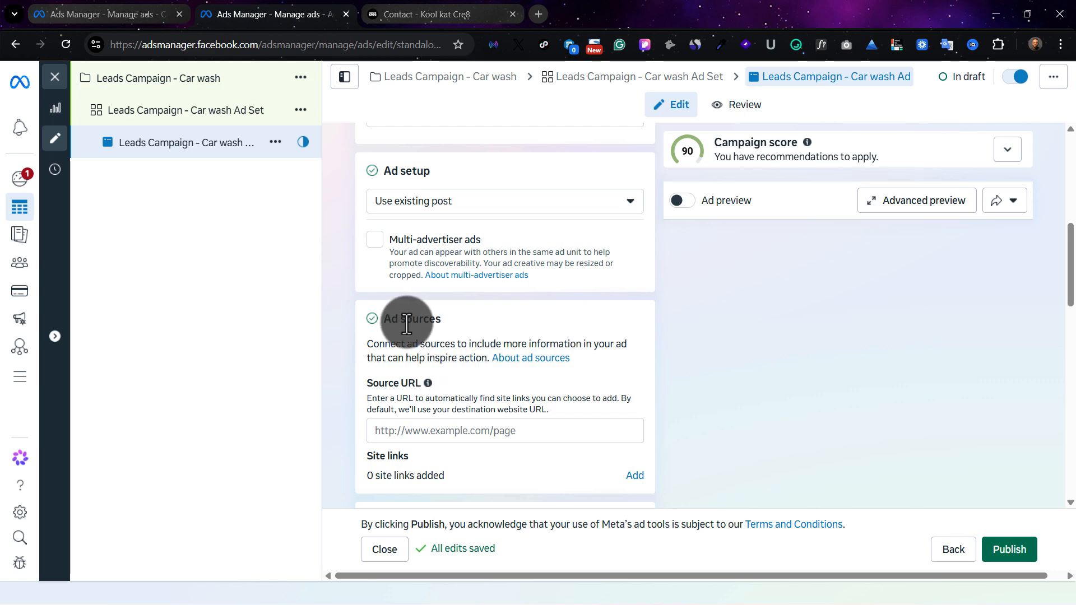
{"action": "left_click", "coordinate": [417, 8]}
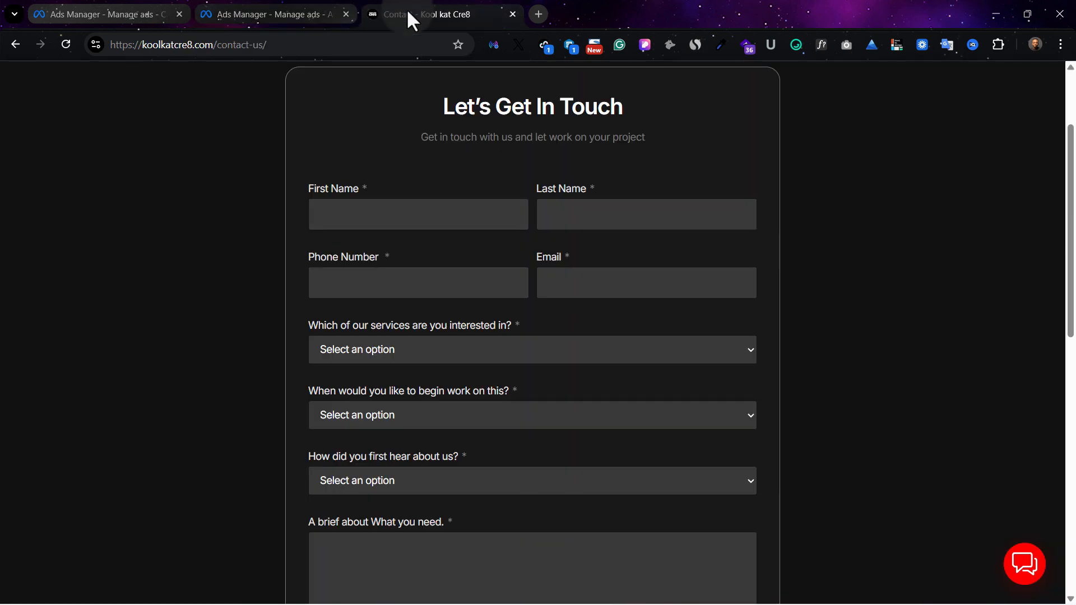
{"action": "left_click", "coordinate": [278, 45]}
{"action": "key", "text": "ctrl+c"}
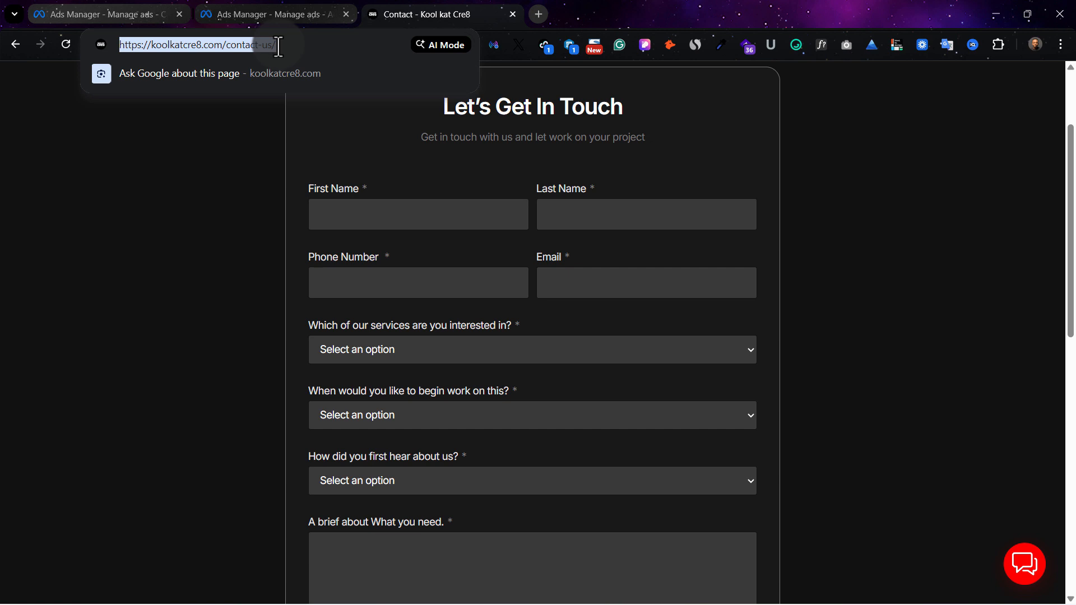
{"action": "left_click", "coordinate": [295, 13]}
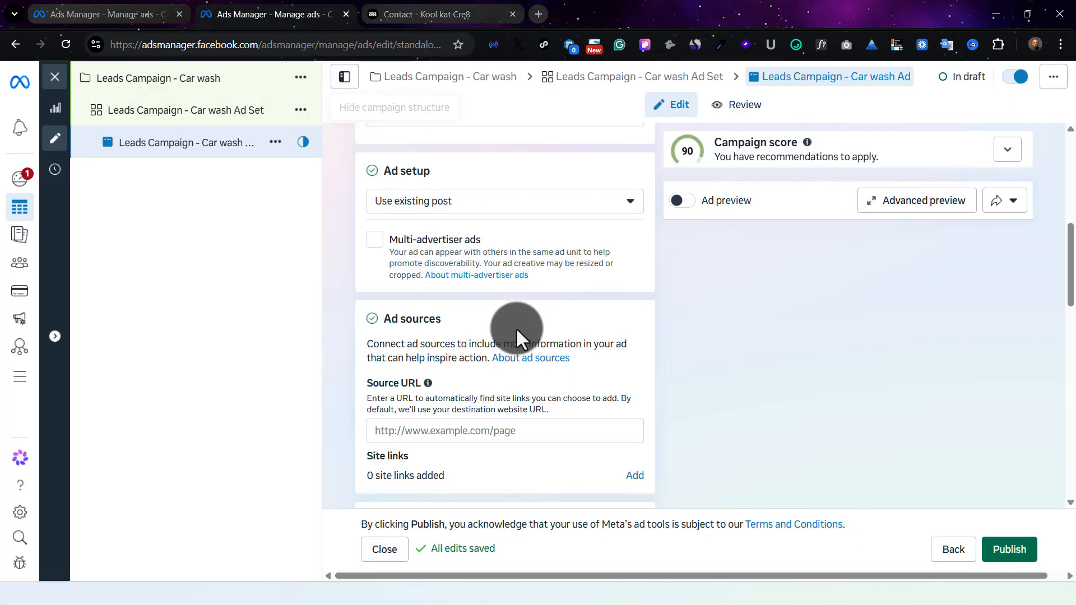
{"action": "left_click", "coordinate": [503, 432]}
{"action": "key", "text": "ctrl+v"}
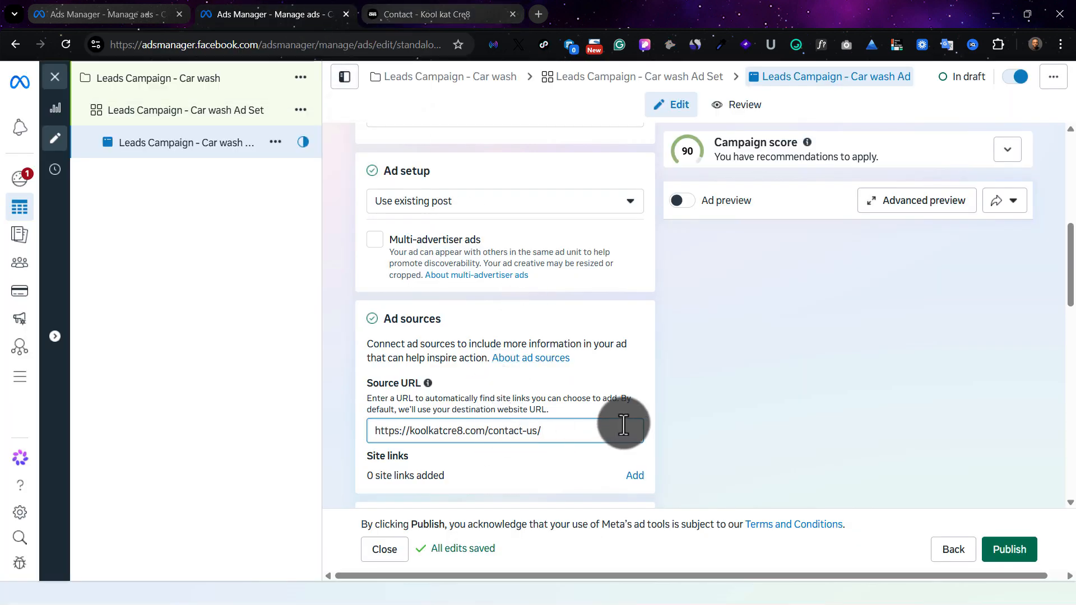
{"action": "scroll", "coordinate": [583, 398], "scroll_direction": "down", "scroll_amount": 1}
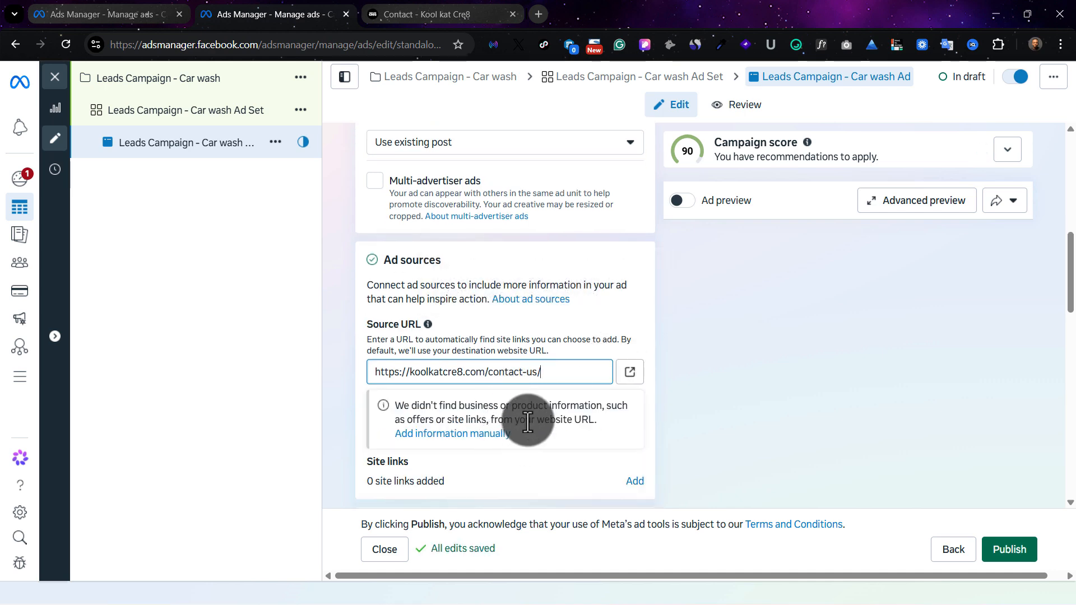
Select the existing Instagram post "Built-in Growth (Viral Loops) for your mobile and web app" as the ad creative.
{"action": "scroll", "coordinate": [548, 391], "scroll_direction": "down", "scroll_amount": 2}
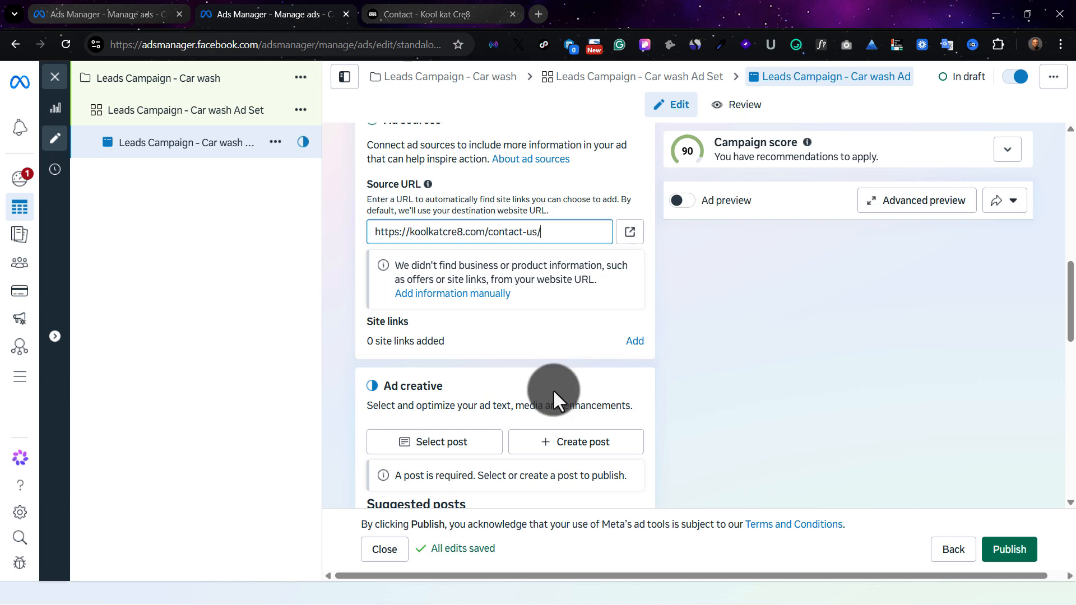
{"action": "scroll", "coordinate": [464, 462], "scroll_direction": "down", "scroll_amount": 2}
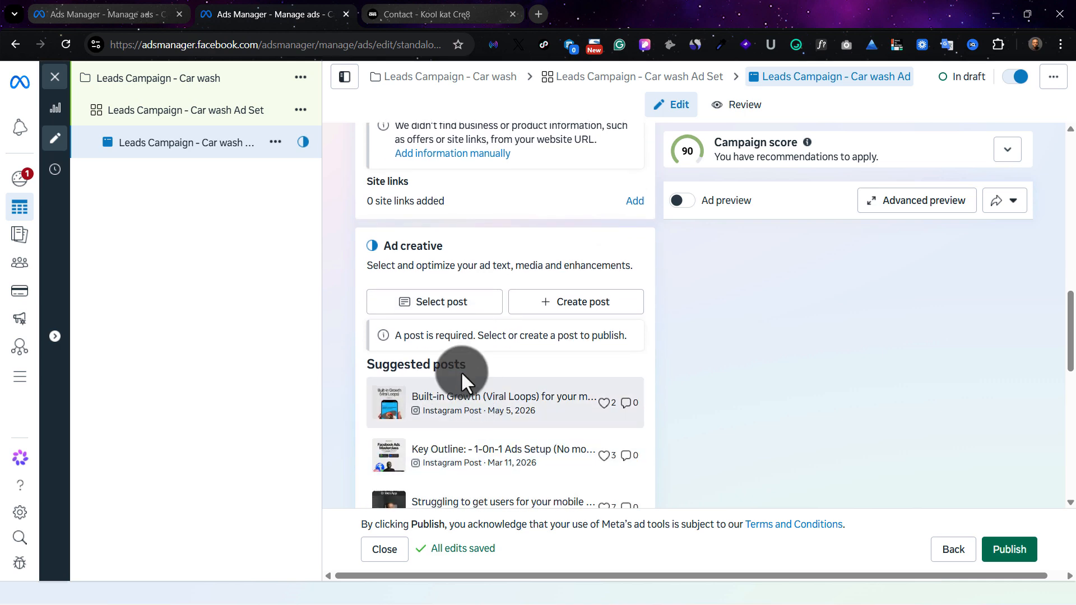
{"action": "left_click", "coordinate": [435, 303]}
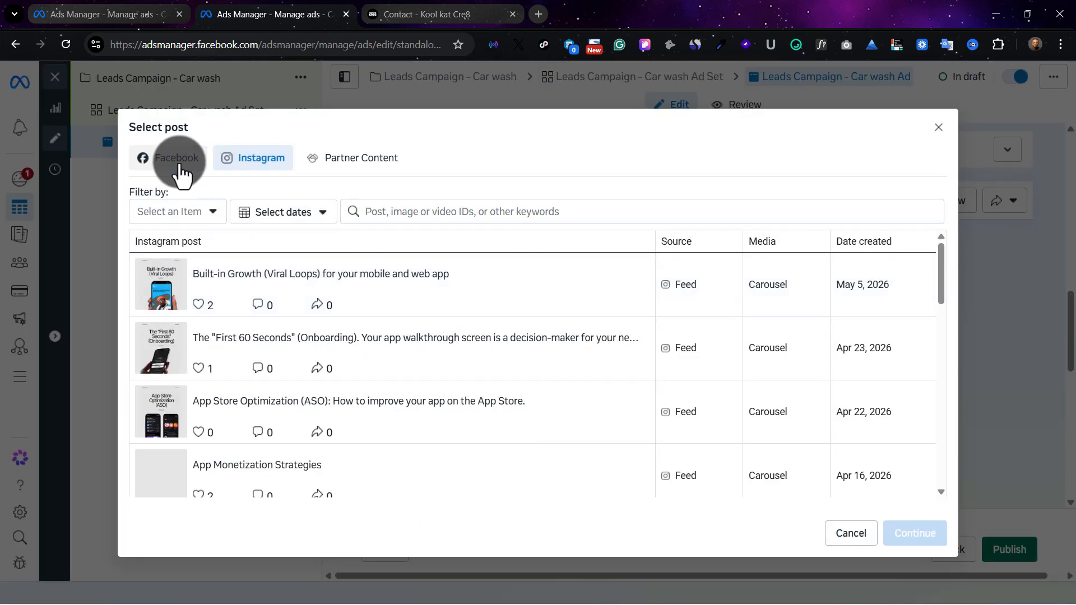
{"action": "left_click", "coordinate": [444, 309]}
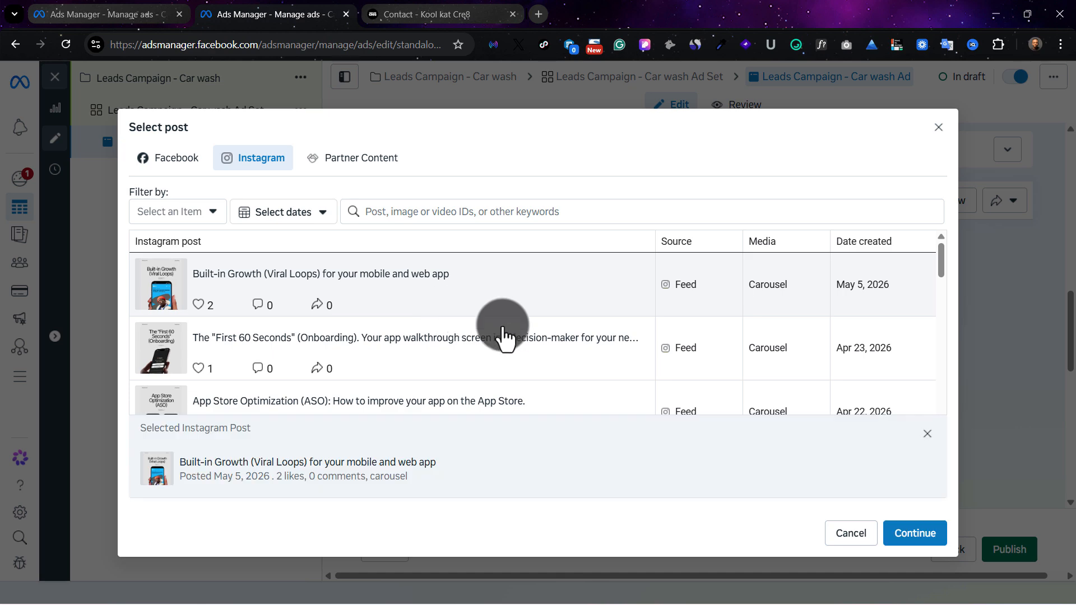
{"action": "left_click", "coordinate": [913, 535]}
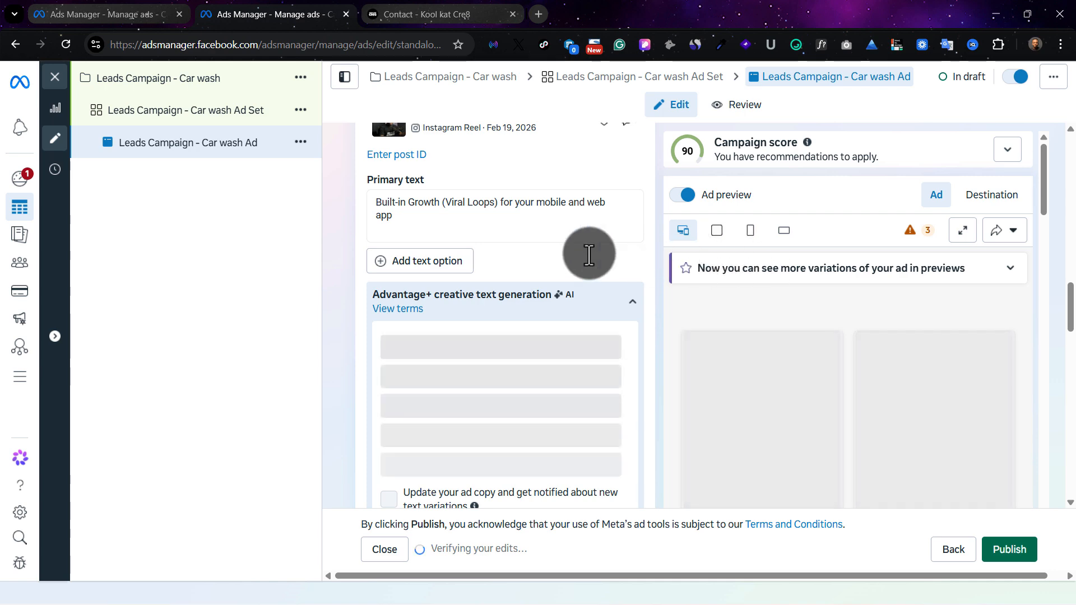
Review the placement previews of the ad along with its selected post, suggested posts, primary text and text generation options.
{"action": "scroll", "coordinate": [841, 387], "scroll_direction": "down", "scroll_amount": 5}
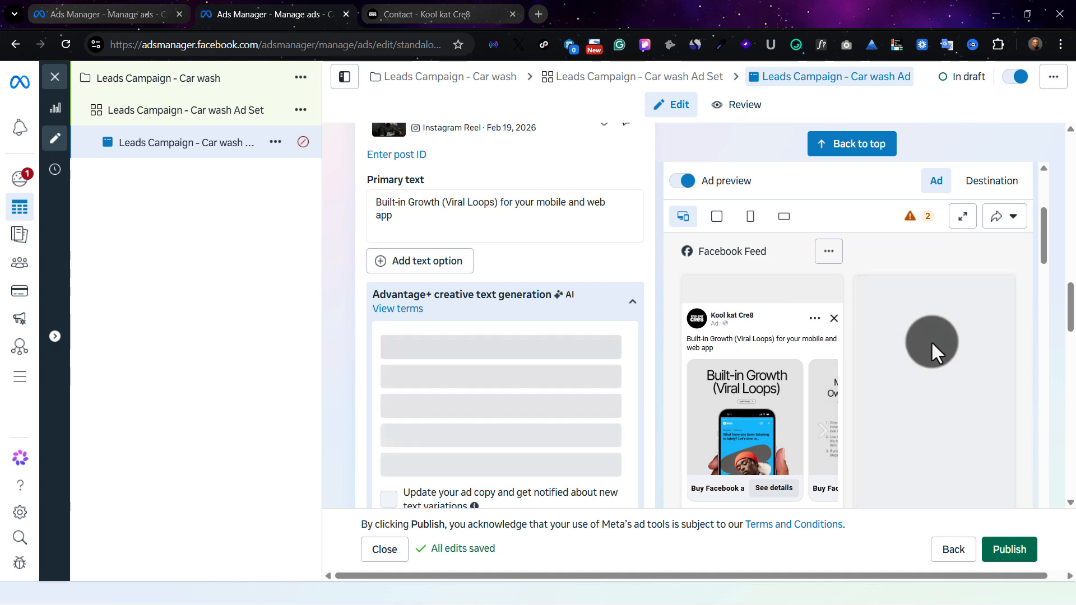
{"action": "scroll", "coordinate": [852, 339], "scroll_direction": "down", "scroll_amount": 4}
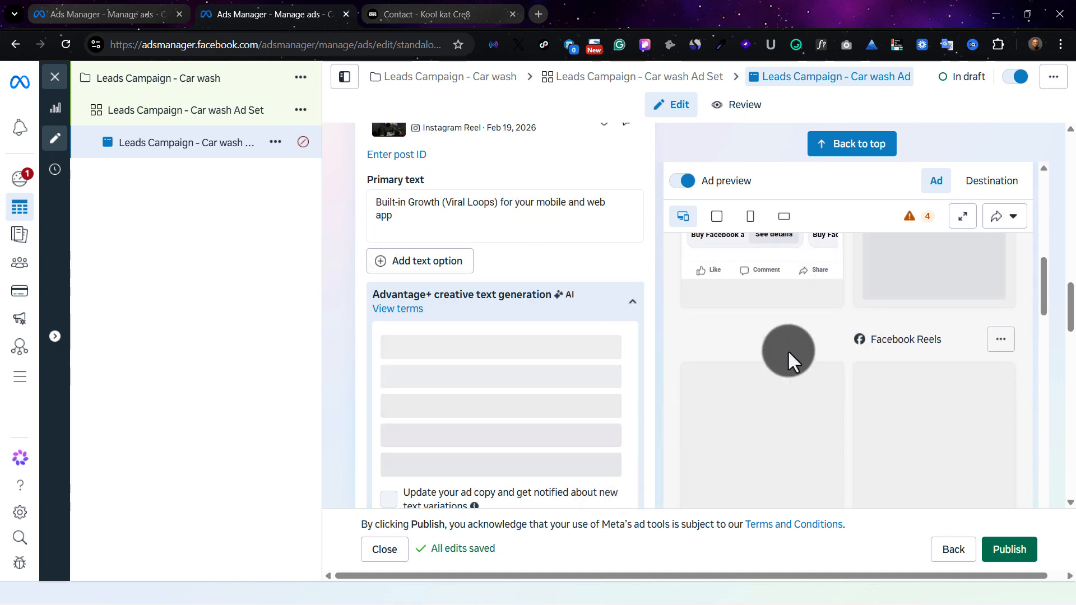
{"action": "scroll", "coordinate": [490, 252], "scroll_direction": "up", "scroll_amount": 4}
{"action": "scroll", "coordinate": [495, 274], "scroll_direction": "up", "scroll_amount": 1}
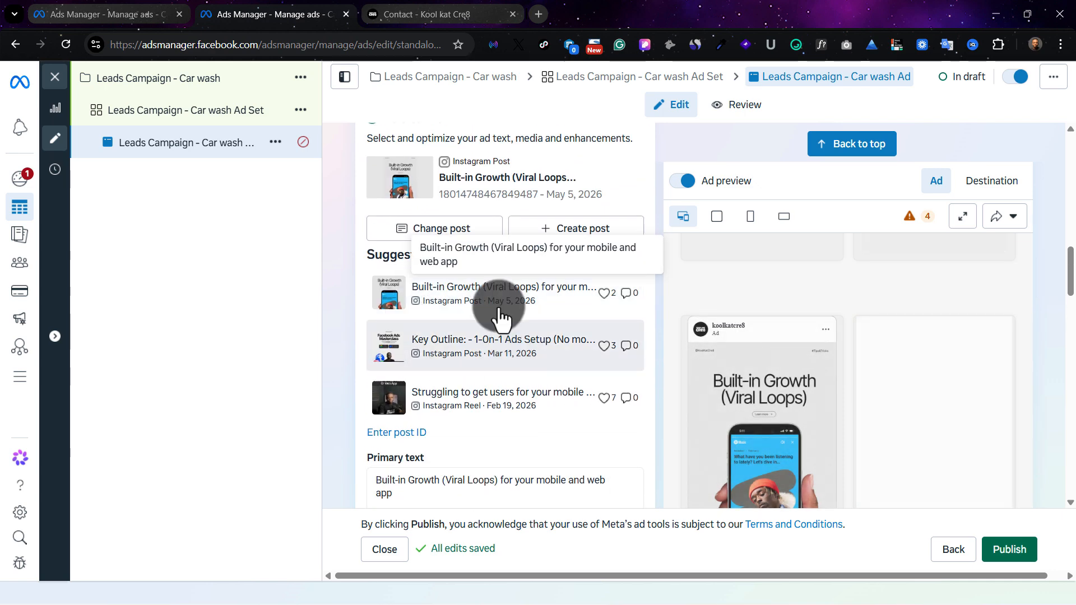
{"action": "scroll", "coordinate": [487, 336], "scroll_direction": "down", "scroll_amount": 2}
{"action": "scroll", "coordinate": [504, 382], "scroll_direction": "up", "scroll_amount": 3}
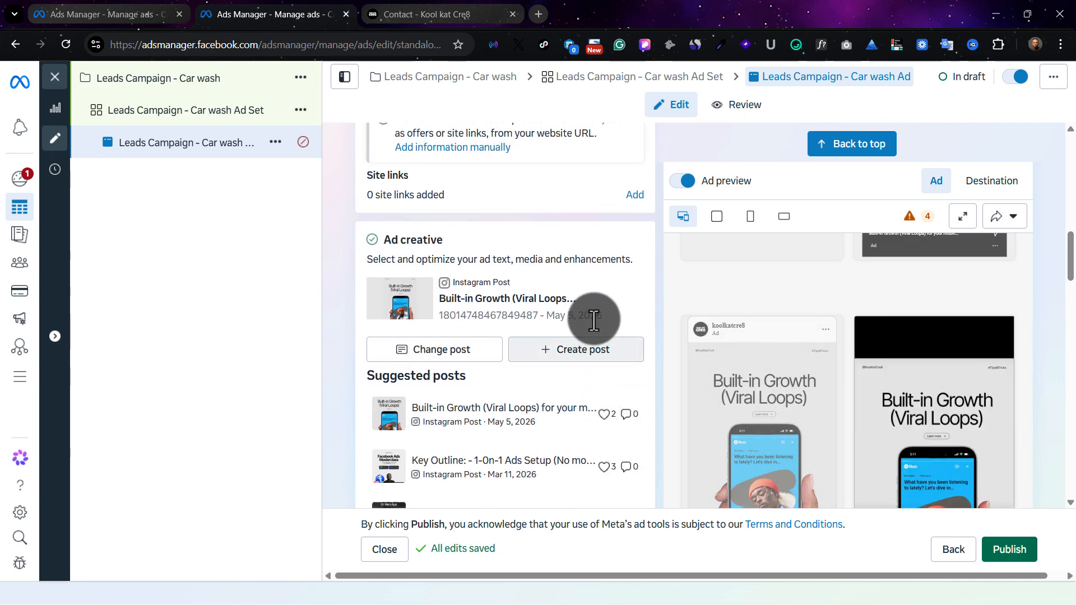
{"action": "scroll", "coordinate": [583, 314], "scroll_direction": "down", "scroll_amount": 5}
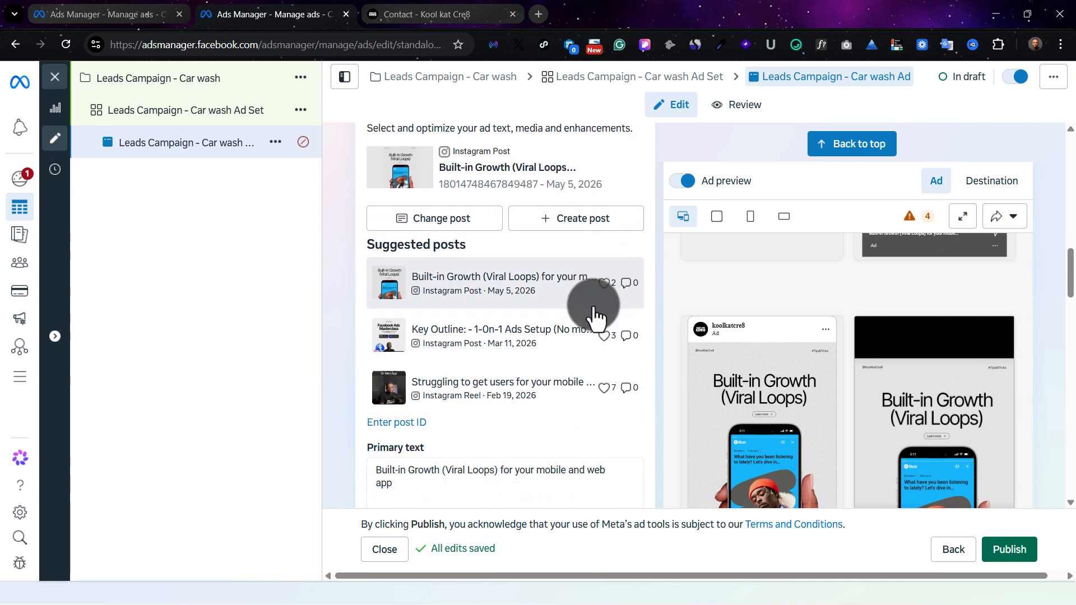
{"action": "scroll", "coordinate": [553, 377], "scroll_direction": "down", "scroll_amount": 9}
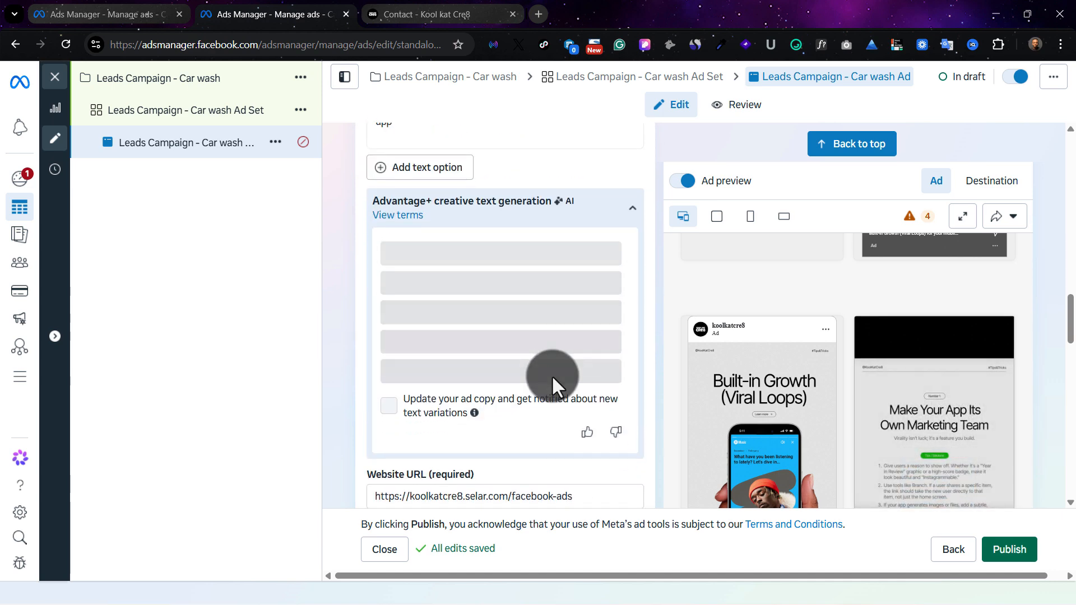
{"action": "scroll", "coordinate": [551, 375], "scroll_direction": "up", "scroll_amount": 8}
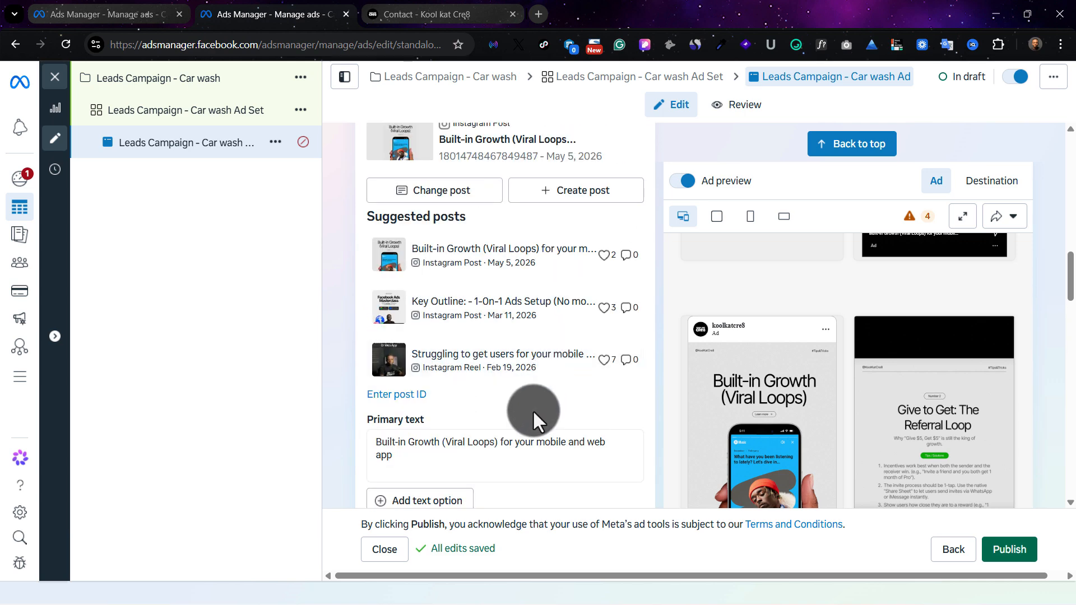
{"action": "scroll", "coordinate": [504, 398], "scroll_direction": "down", "scroll_amount": 1}
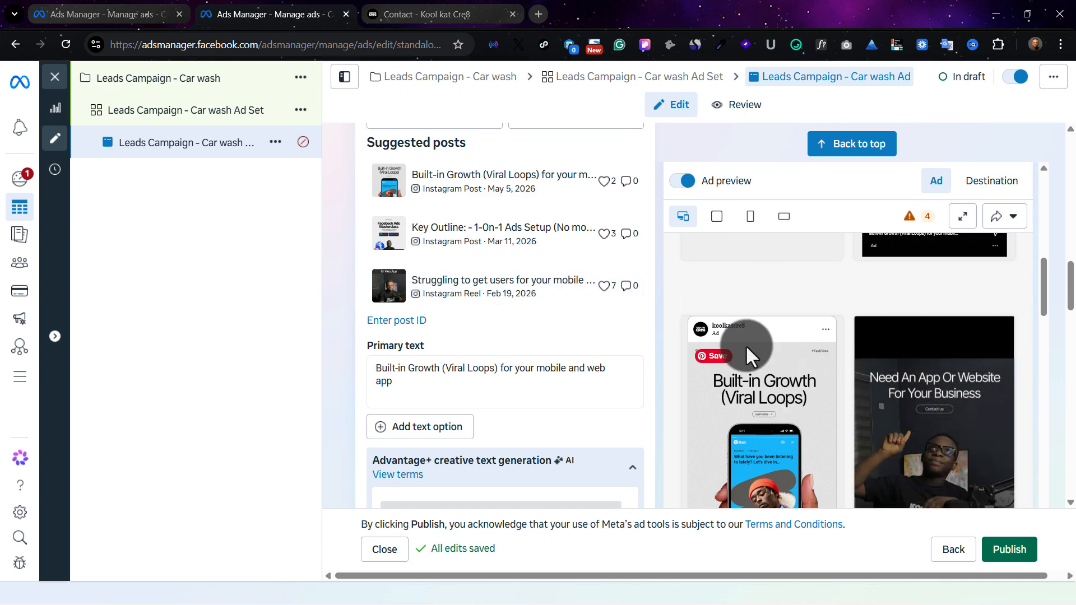
{"action": "scroll", "coordinate": [432, 359], "scroll_direction": "down", "scroll_amount": 2}
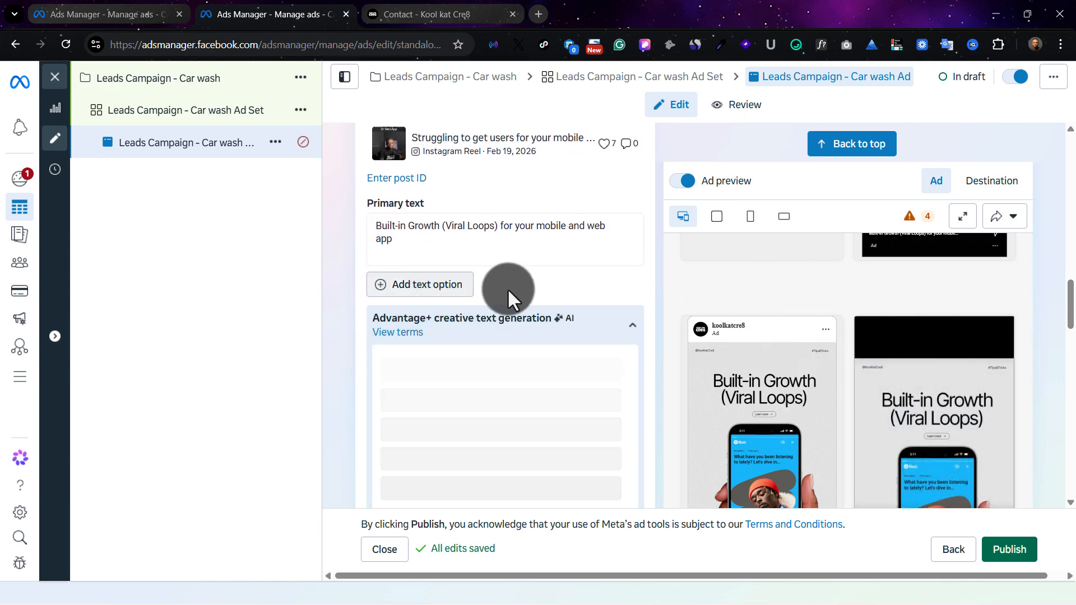
{"action": "scroll", "coordinate": [560, 337], "scroll_direction": "down", "scroll_amount": 3}
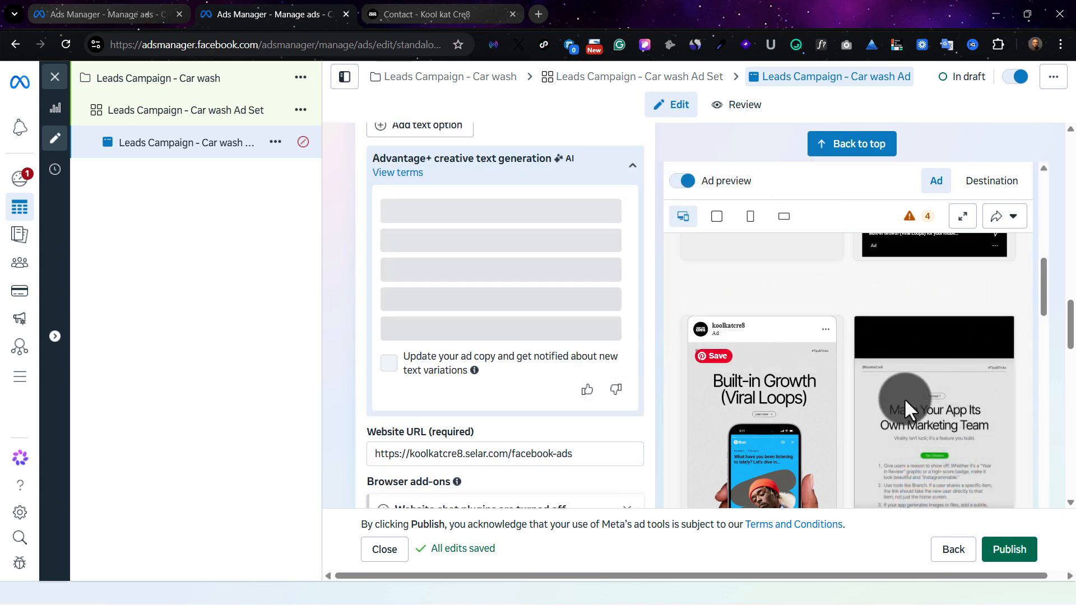
{"action": "scroll", "coordinate": [526, 430], "scroll_direction": "down", "scroll_amount": 2}
{"action": "scroll", "coordinate": [527, 416], "scroll_direction": "down", "scroll_amount": 1}
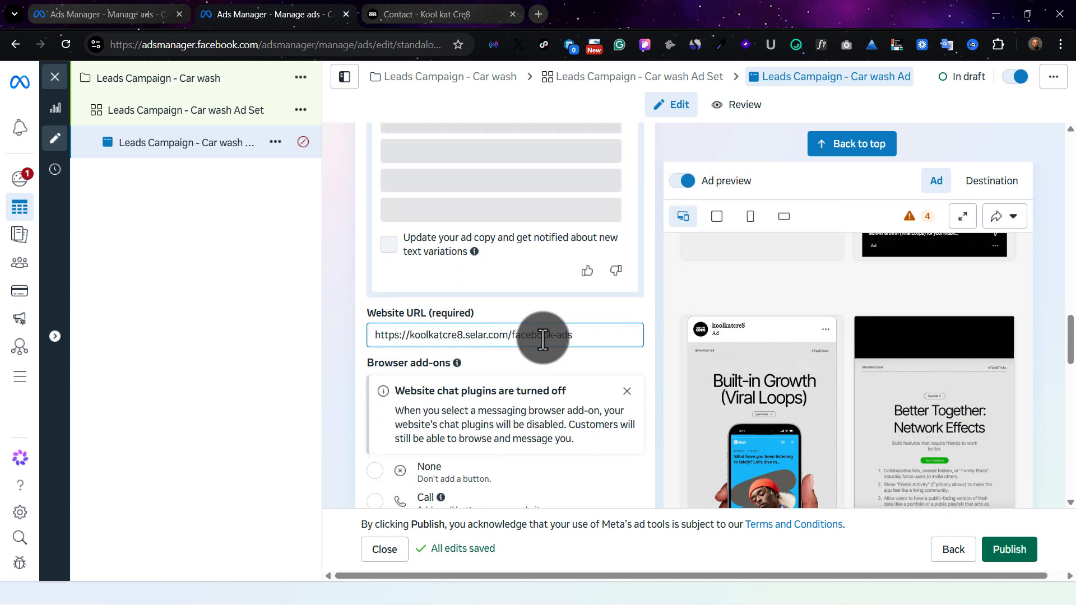
{"action": "key", "text": "ctrl+a"}
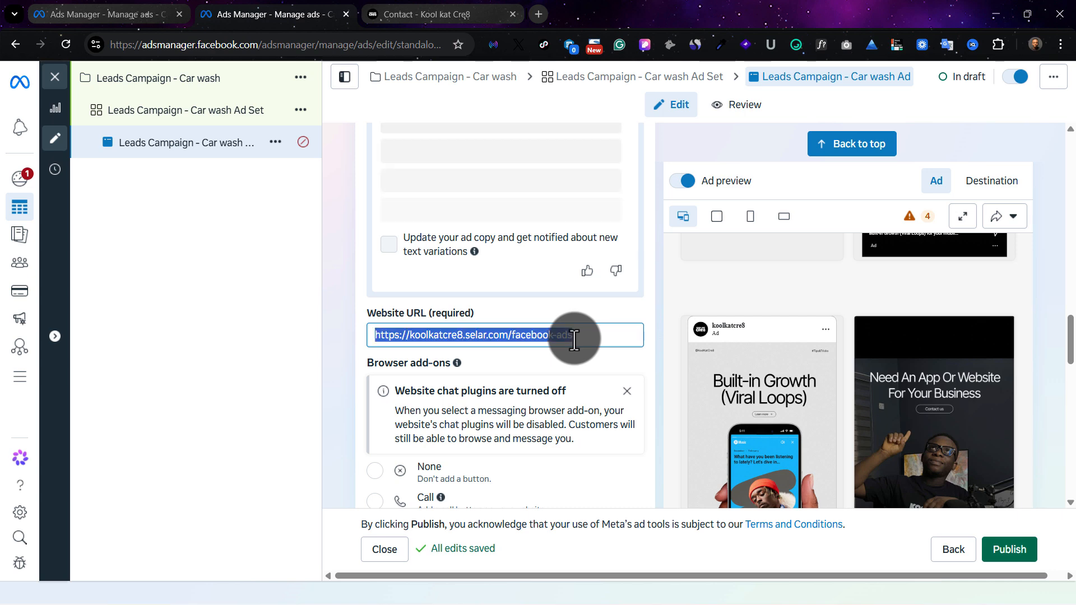
{"action": "type", "text": "https://koolkatcre8.com/contact-us/"}
{"action": "left_click", "coordinate": [570, 314]}
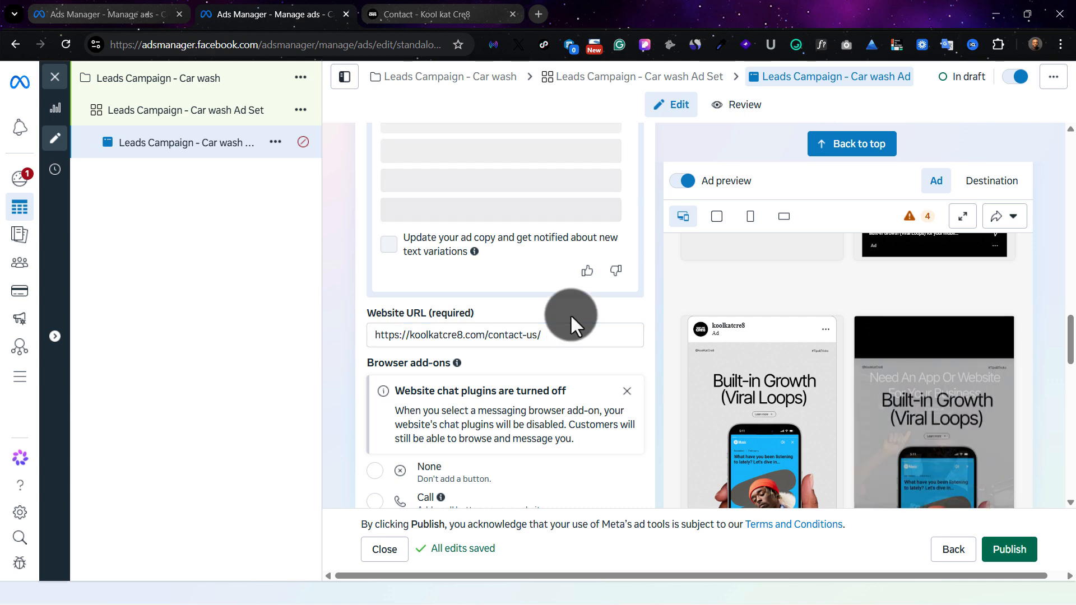
Clear the contact page address from the ad's Source URL field.
{"action": "scroll", "coordinate": [570, 313], "scroll_direction": "up", "scroll_amount": 10}
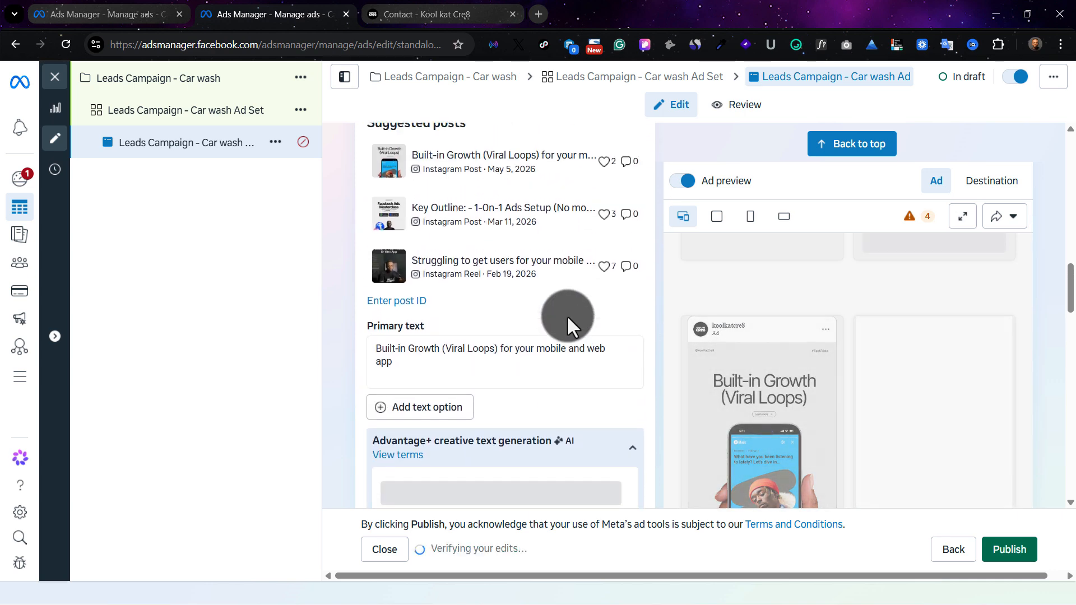
{"action": "scroll", "coordinate": [541, 359], "scroll_direction": "up", "scroll_amount": 3}
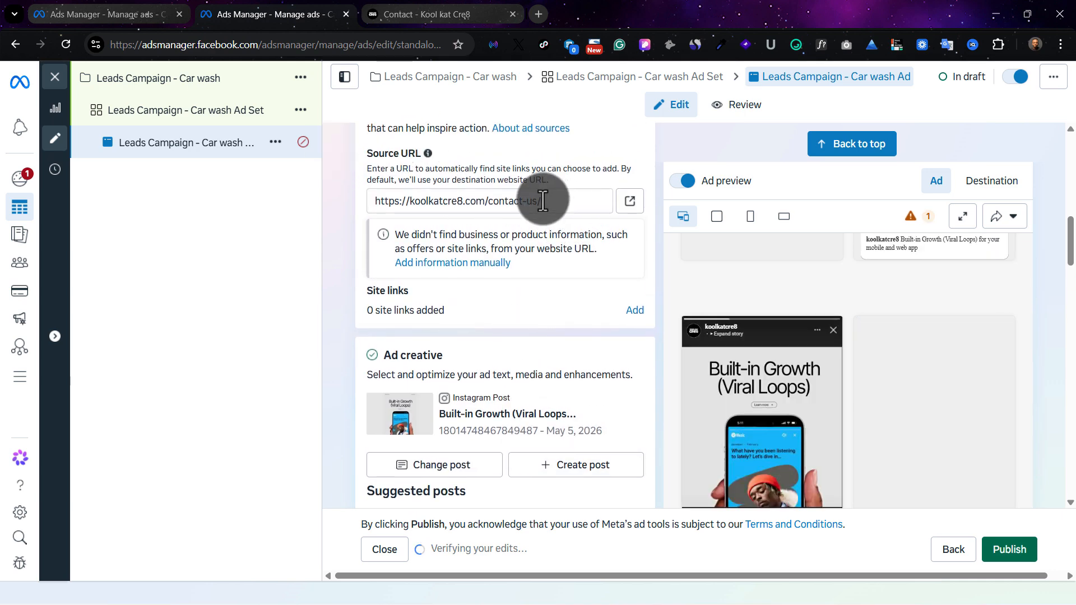
{"action": "left_click_drag", "start_coordinate": [543, 200], "coordinate": [361, 202]}
{"action": "type", "text": "\\"}
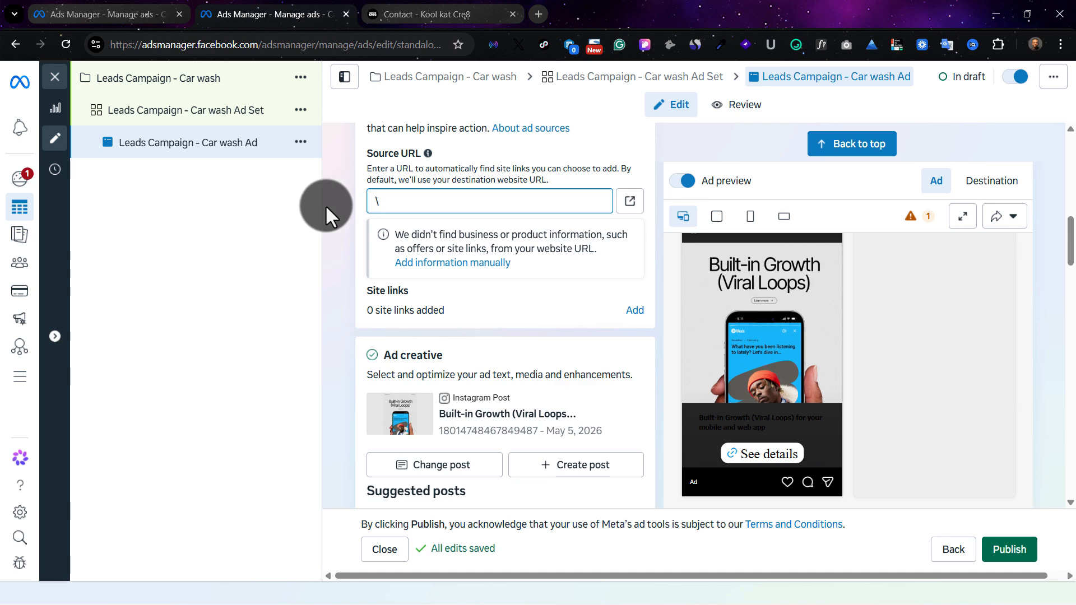
{"action": "key", "text": "BackSpace"}
{"action": "left_click", "coordinate": [339, 220]}
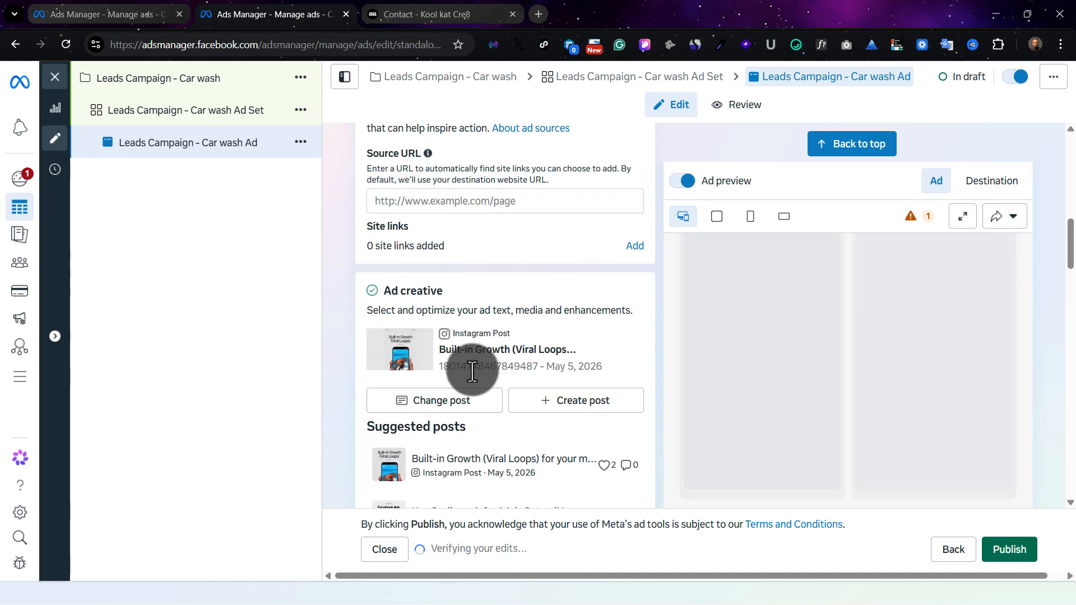
Set the ad's browser add-on to None so that no button is added to the website.
{"action": "scroll", "coordinate": [472, 371], "scroll_direction": "down", "scroll_amount": 10}
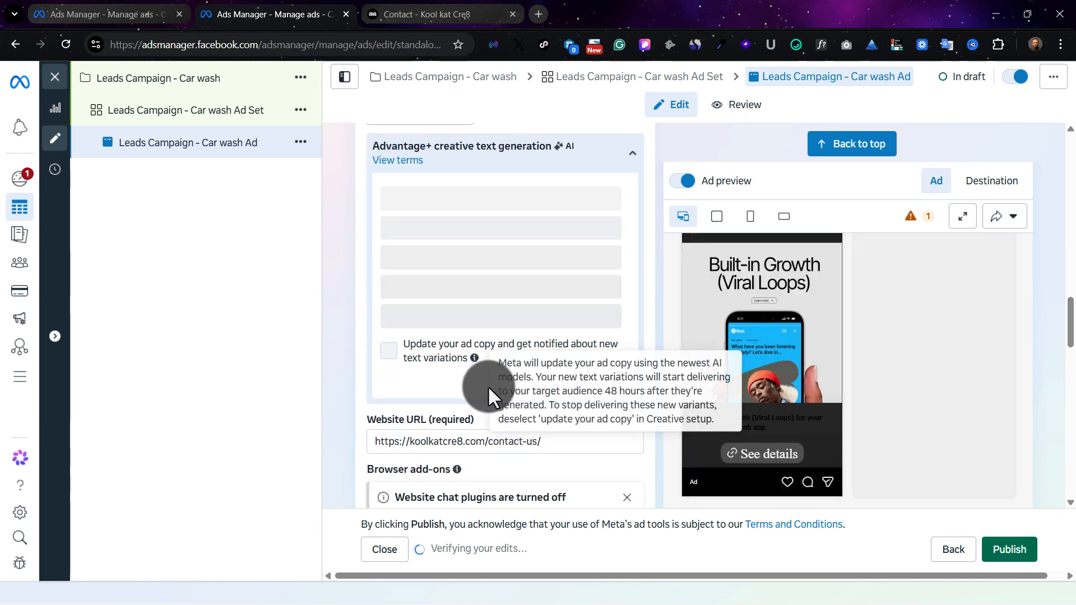
{"action": "scroll", "coordinate": [556, 455], "scroll_direction": "down", "scroll_amount": 5}
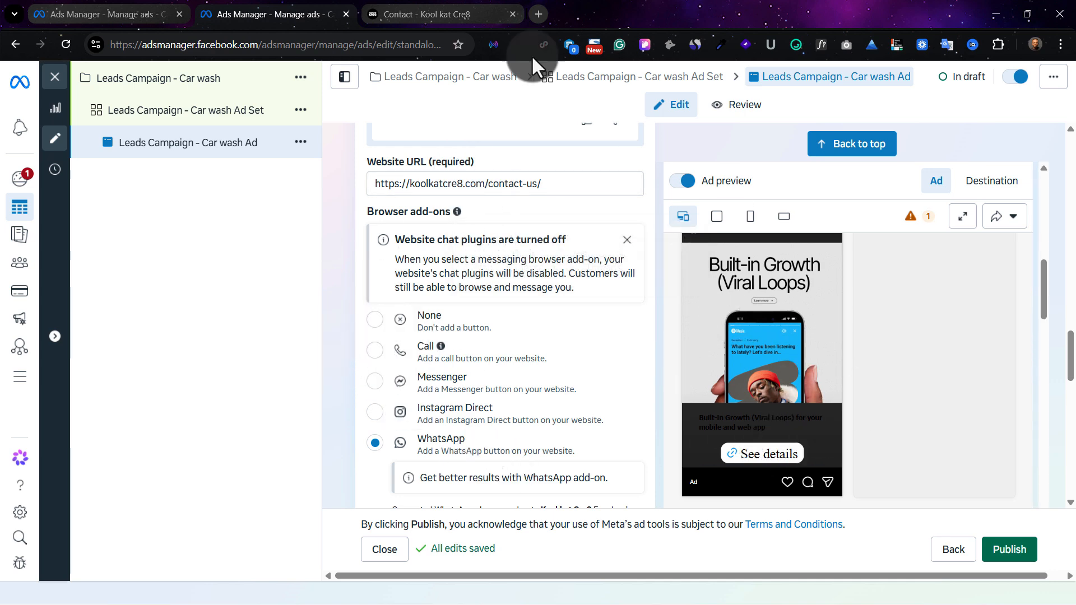
{"action": "scroll", "coordinate": [445, 426], "scroll_direction": "down", "scroll_amount": 1}
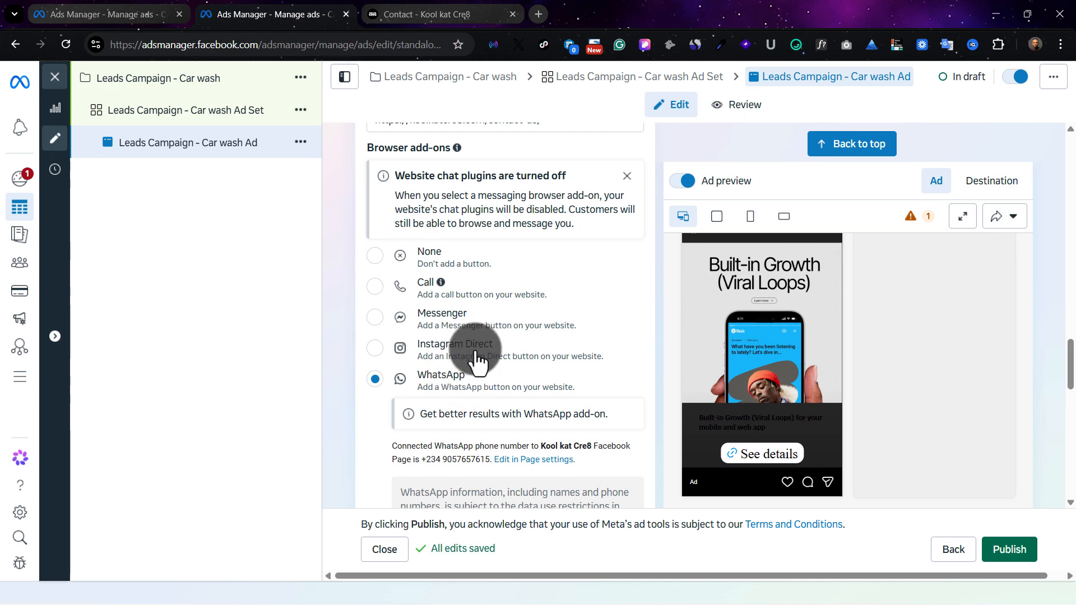
{"action": "left_click", "coordinate": [374, 257]}
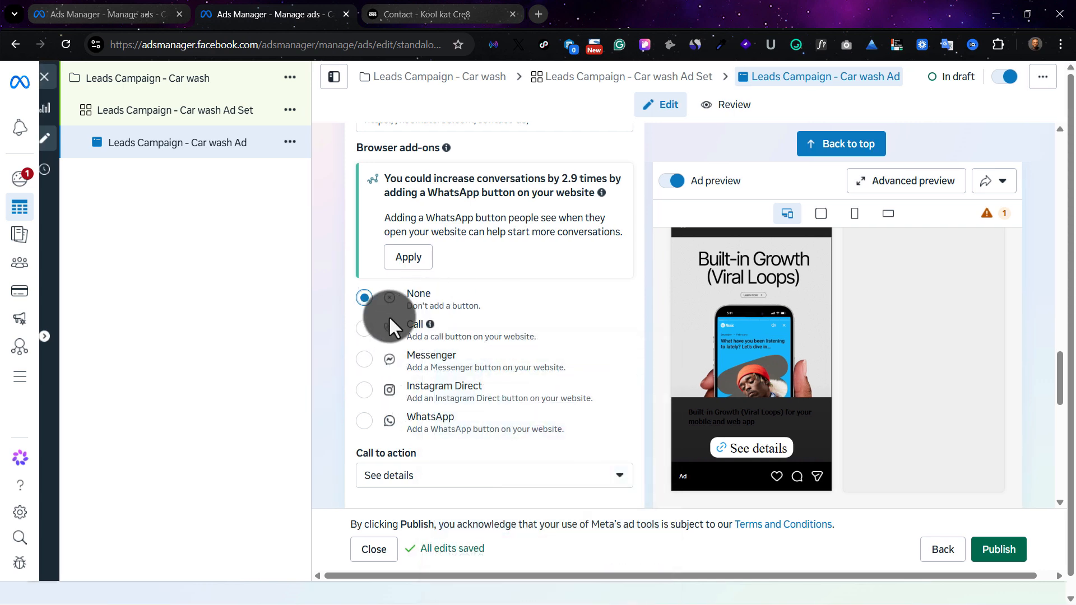
{"action": "mouse_move", "coordinate": [430, 326]}
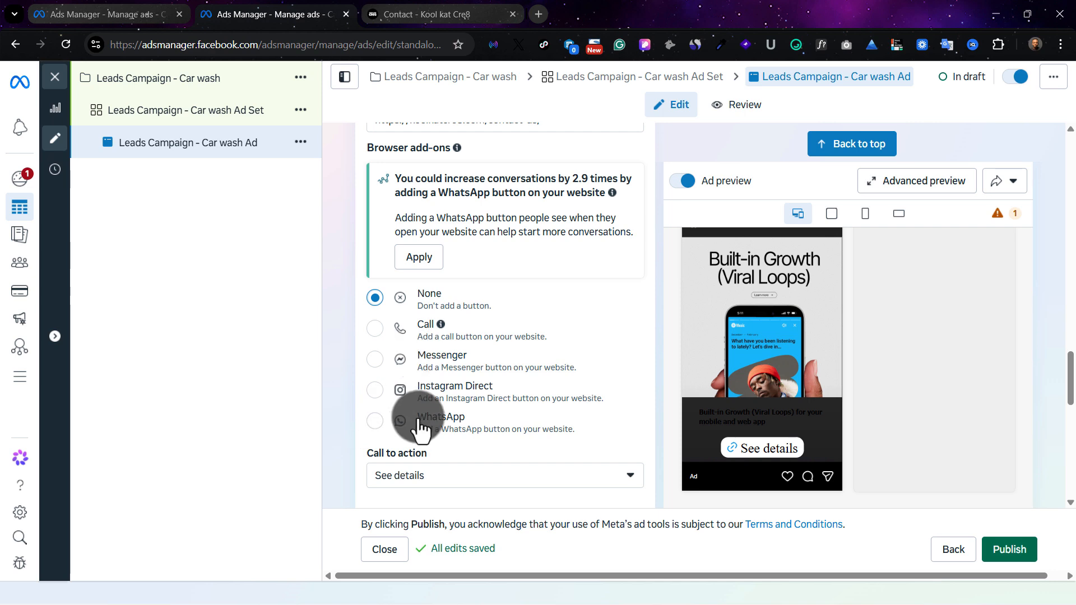
Change the ad's call to action to Sign up.
{"action": "scroll", "coordinate": [472, 458], "scroll_direction": "down", "scroll_amount": 2}
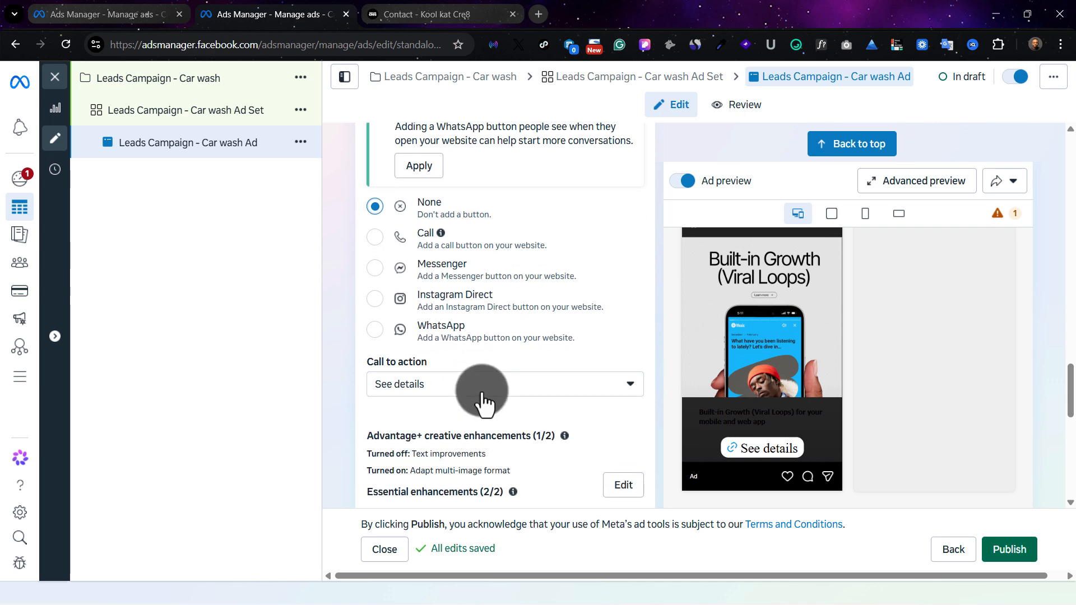
{"action": "left_click", "coordinate": [483, 399]}
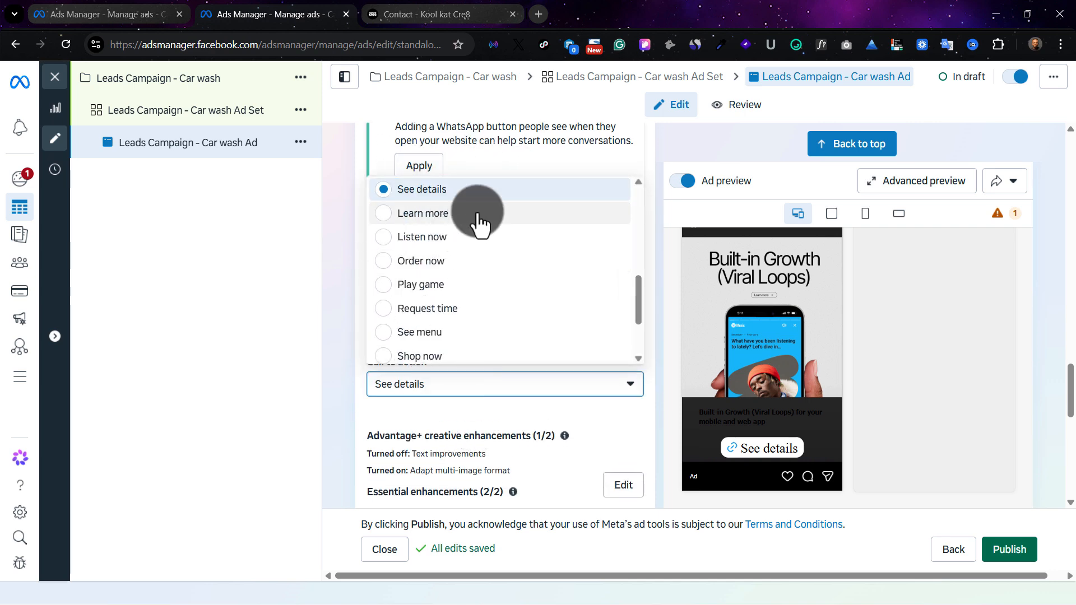
{"action": "scroll", "coordinate": [498, 278], "scroll_direction": "down", "scroll_amount": 2}
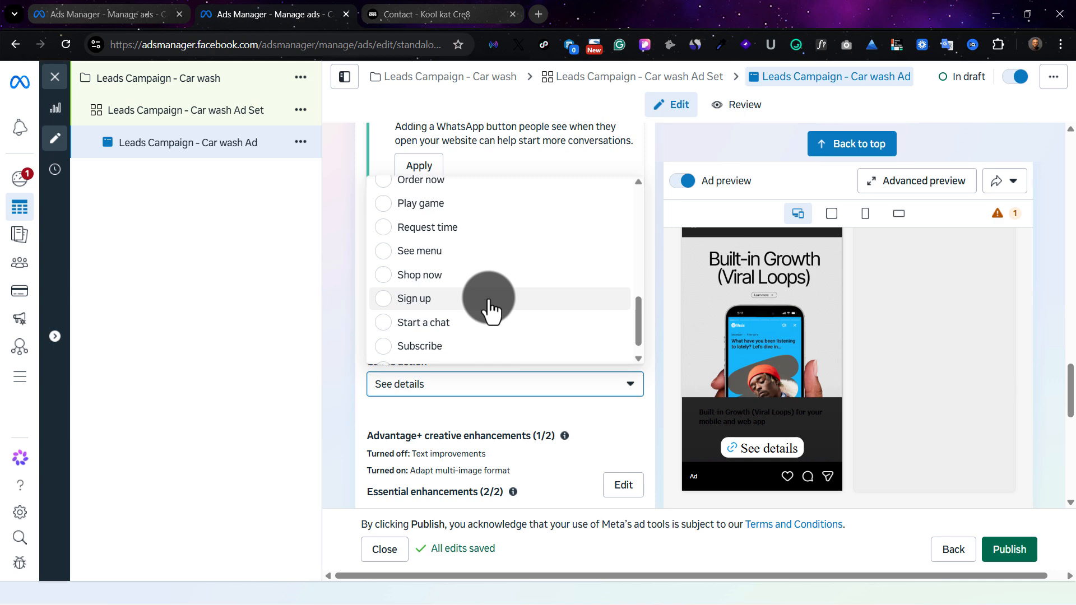
{"action": "left_click", "coordinate": [489, 303]}
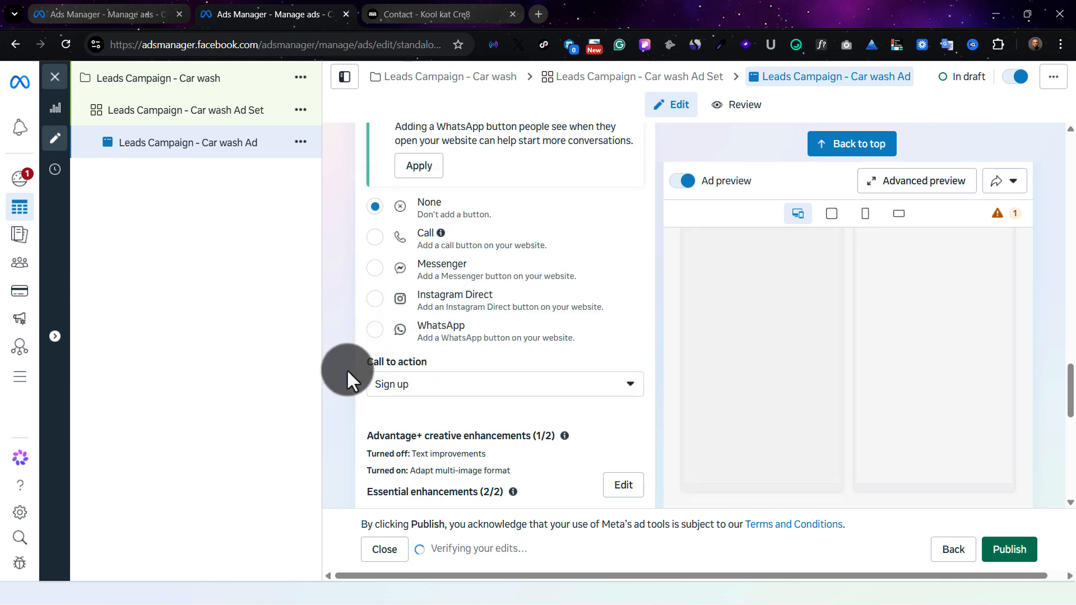
{"action": "scroll", "coordinate": [344, 367], "scroll_direction": "down", "scroll_amount": 2}
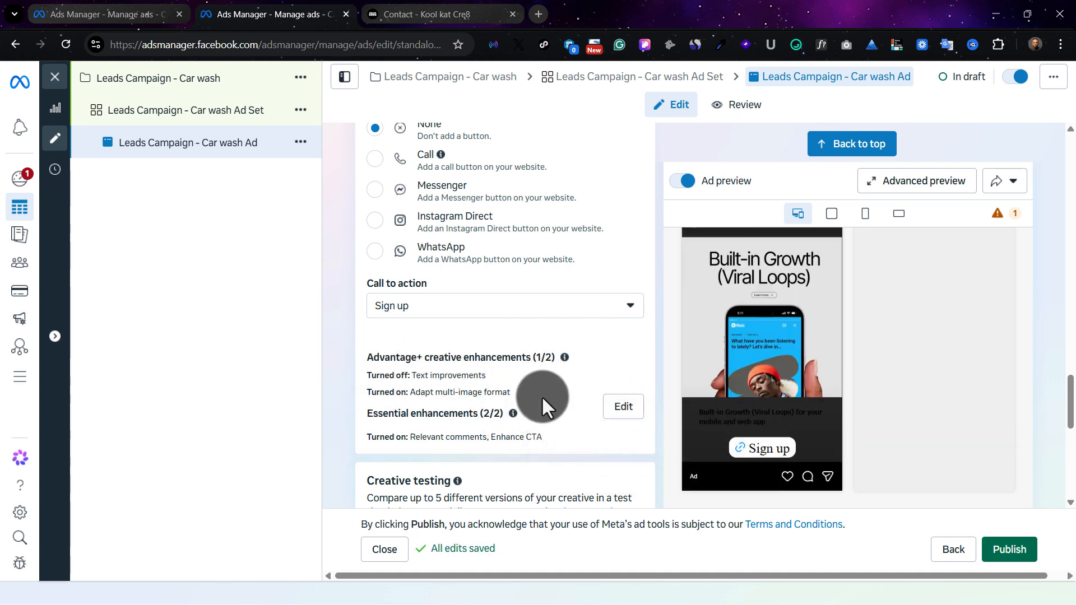
{"action": "left_click", "coordinate": [625, 408]}
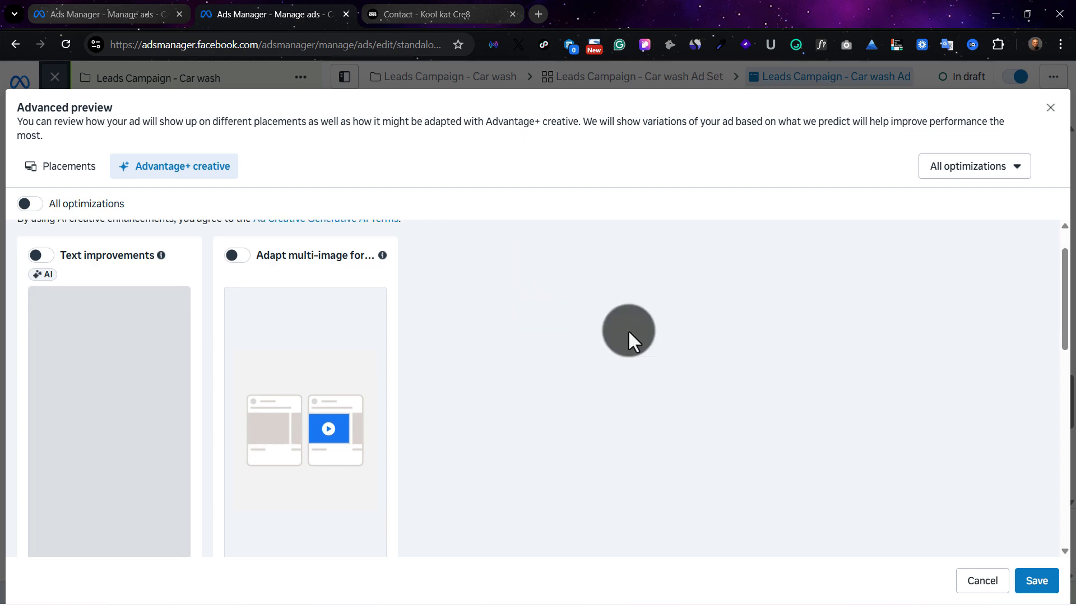
{"action": "scroll", "coordinate": [627, 329], "scroll_direction": "down", "scroll_amount": 1}
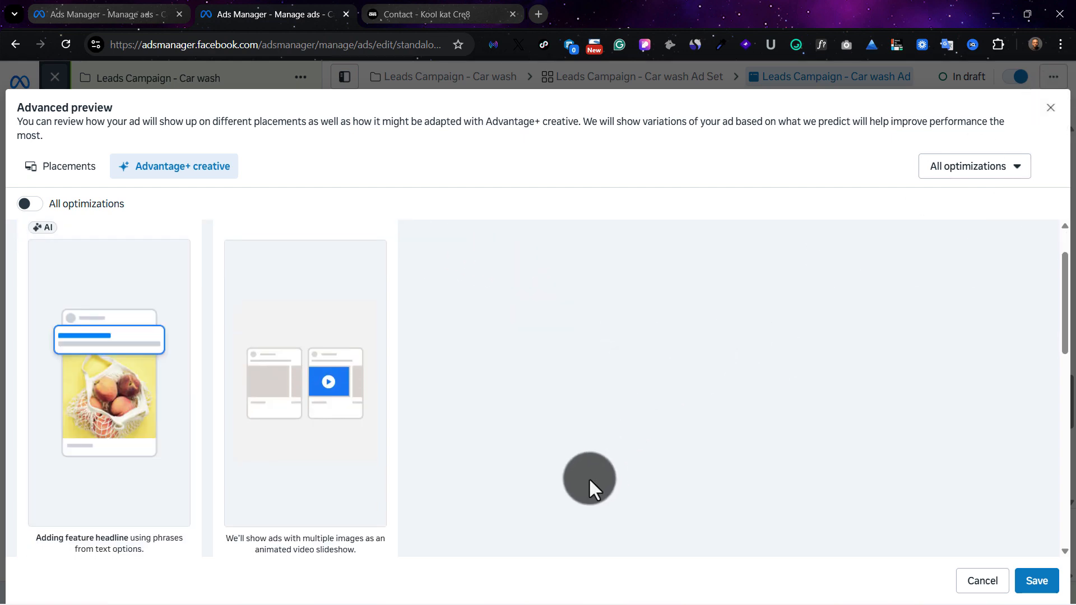
{"action": "key", "text": "Escape"}
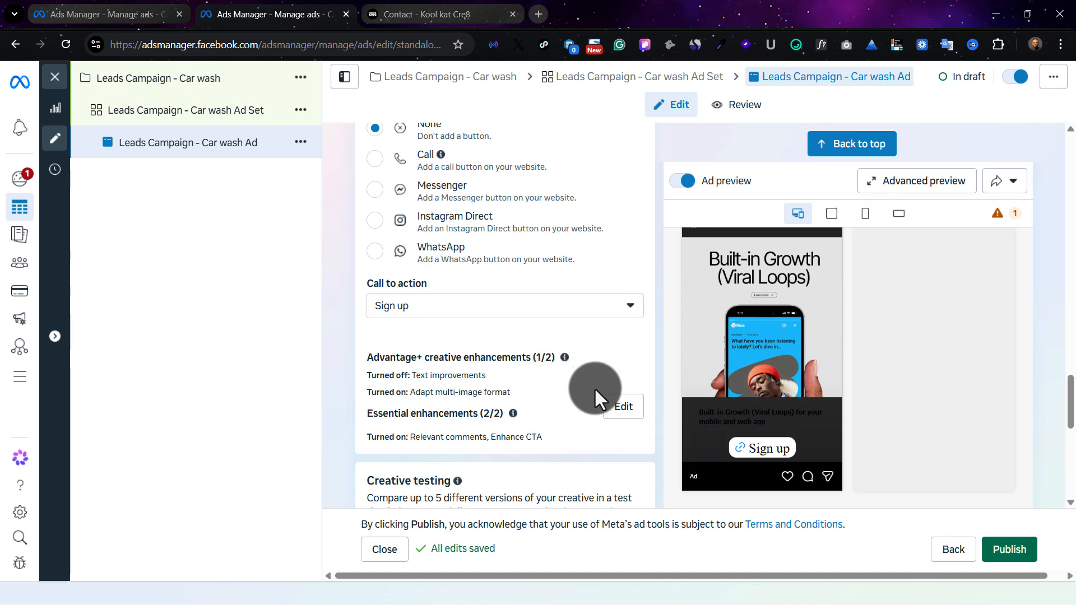
Save the Advantage+ creative settings with Text improvements, Adapt multi-image format and Relevant comments off, and Enhance CTA on.
{"action": "left_click", "coordinate": [623, 407]}
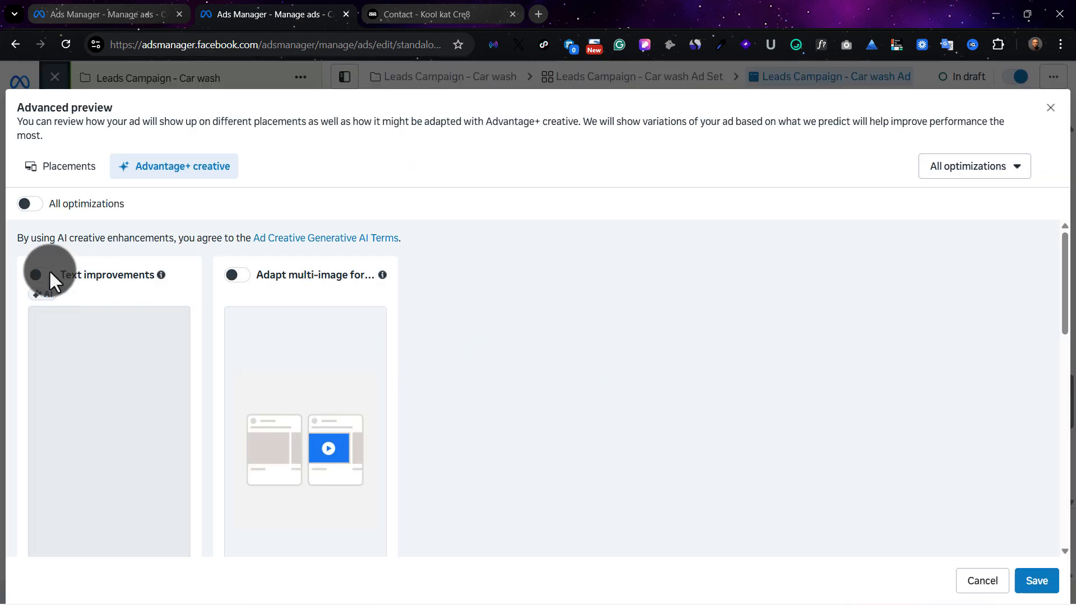
{"action": "scroll", "coordinate": [244, 328], "scroll_direction": "down", "scroll_amount": 10}
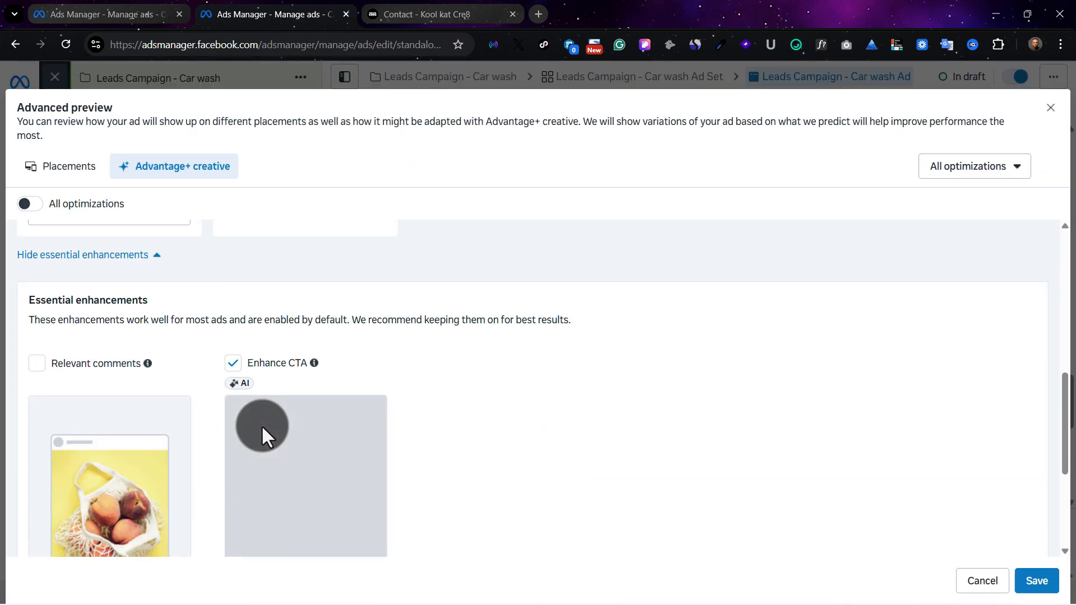
{"action": "scroll", "coordinate": [261, 425], "scroll_direction": "down", "scroll_amount": 2}
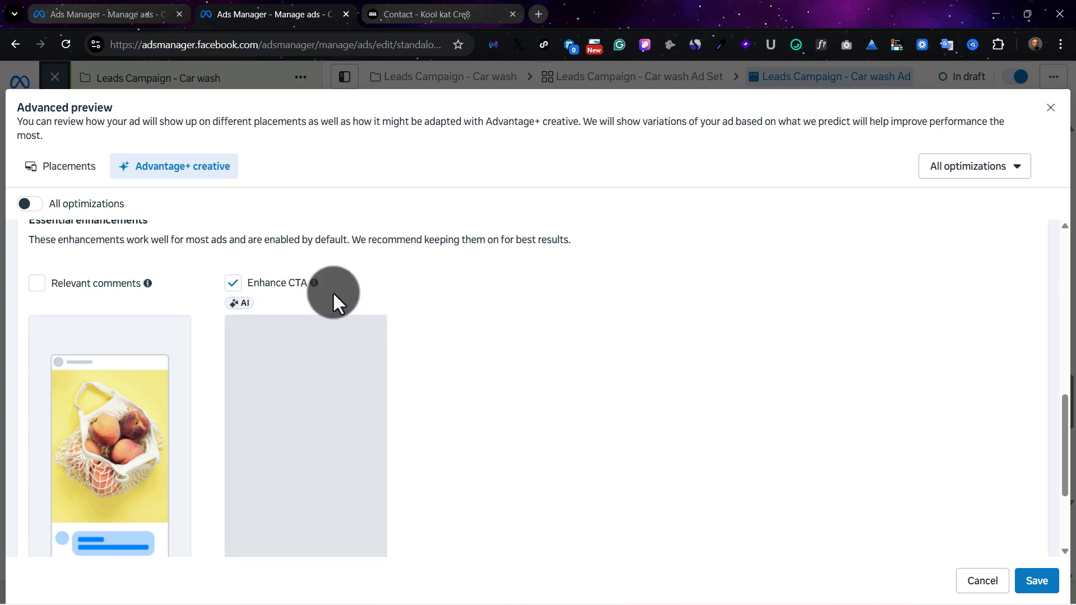
{"action": "scroll", "coordinate": [320, 400], "scroll_direction": "down", "scroll_amount": 1}
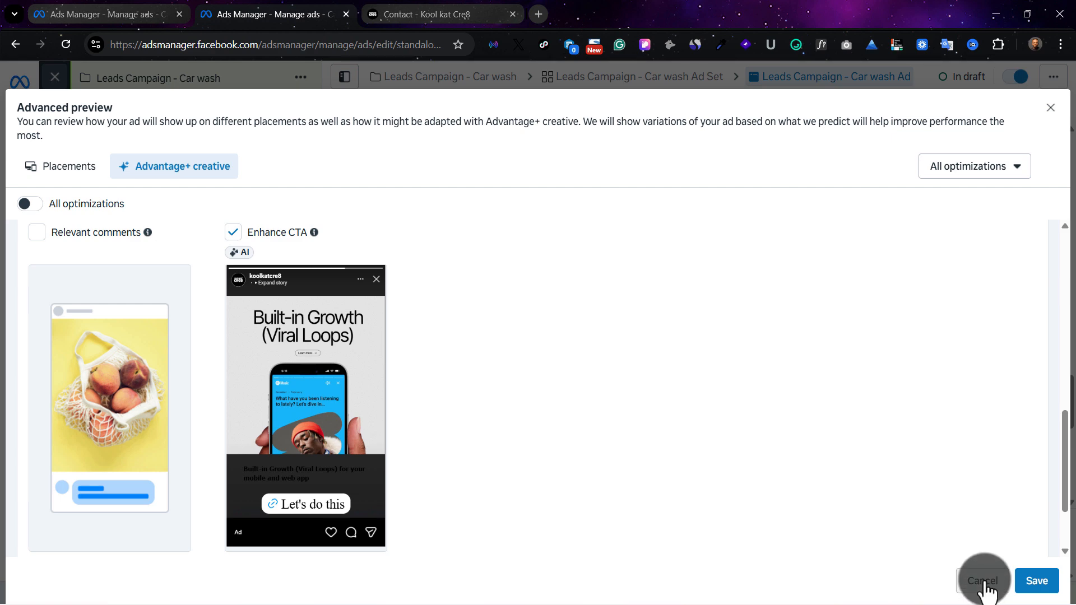
{"action": "scroll", "coordinate": [186, 265], "scroll_direction": "up", "scroll_amount": 10}
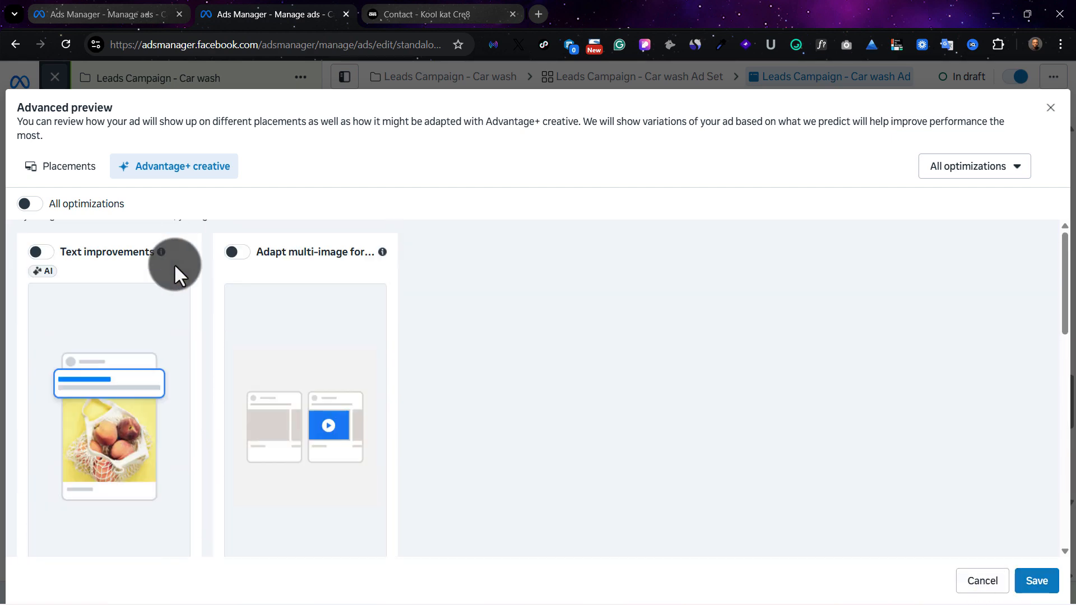
{"action": "scroll", "coordinate": [357, 322], "scroll_direction": "down", "scroll_amount": 10}
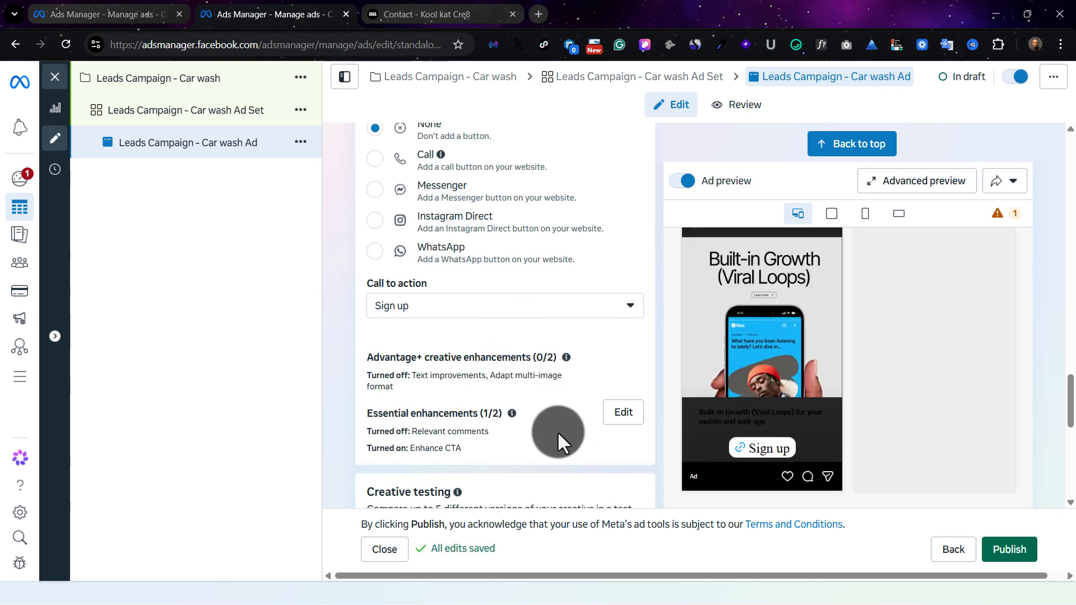
Enable Offline events tracking for the ad.
{"action": "scroll", "coordinate": [557, 431], "scroll_direction": "down", "scroll_amount": 6}
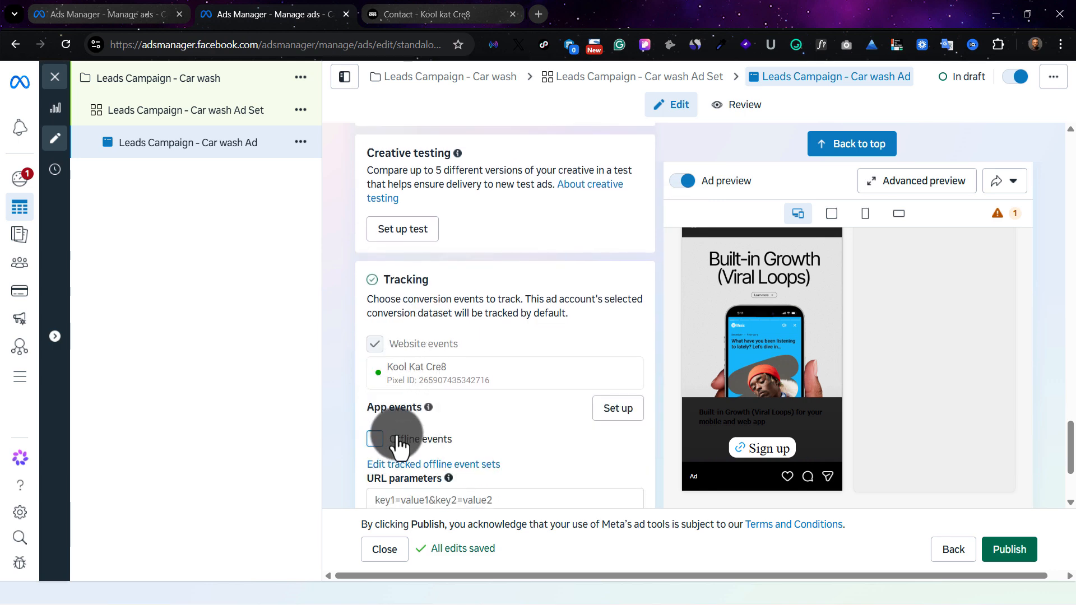
{"action": "left_click", "coordinate": [375, 439]}
{"action": "scroll", "coordinate": [511, 386], "scroll_direction": "down", "scroll_amount": 3}
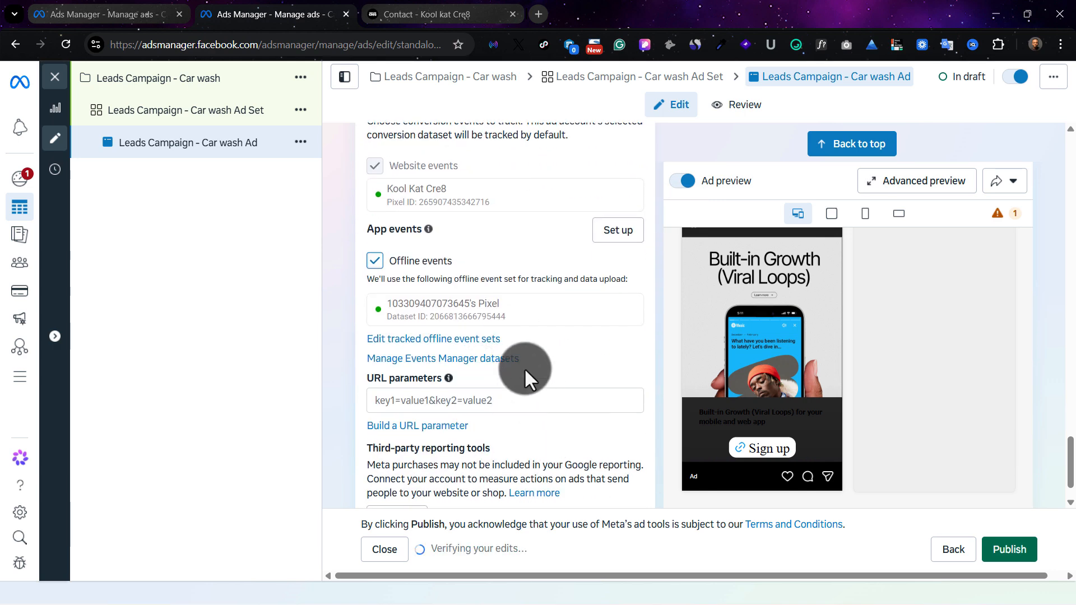
{"action": "scroll", "coordinate": [510, 376], "scroll_direction": "down", "scroll_amount": 1}
Review the ad's creative and identity settings, along with the ad set's conversion, attribution and budget settings.
{"action": "scroll", "coordinate": [504, 280], "scroll_direction": "up", "scroll_amount": 5}
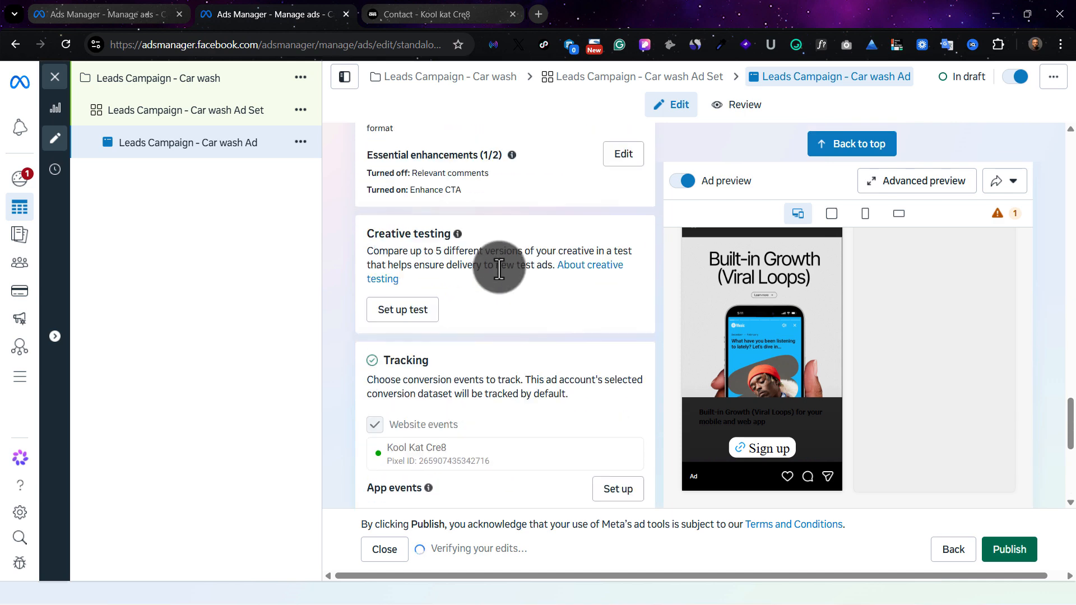
{"action": "scroll", "coordinate": [499, 268], "scroll_direction": "up", "scroll_amount": 20}
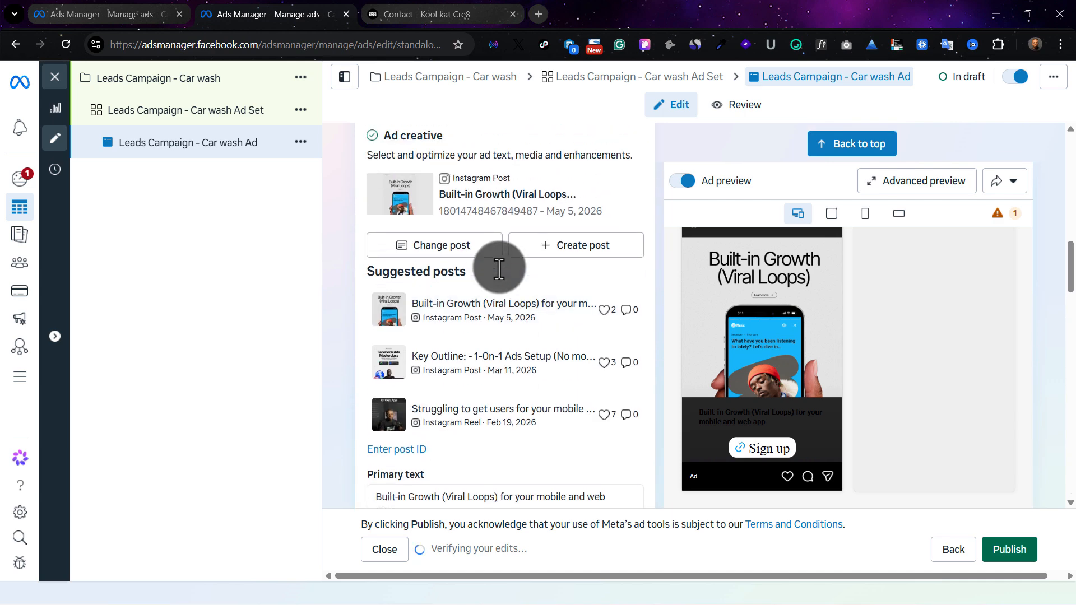
{"action": "scroll", "coordinate": [499, 268], "scroll_direction": "up", "scroll_amount": 10}
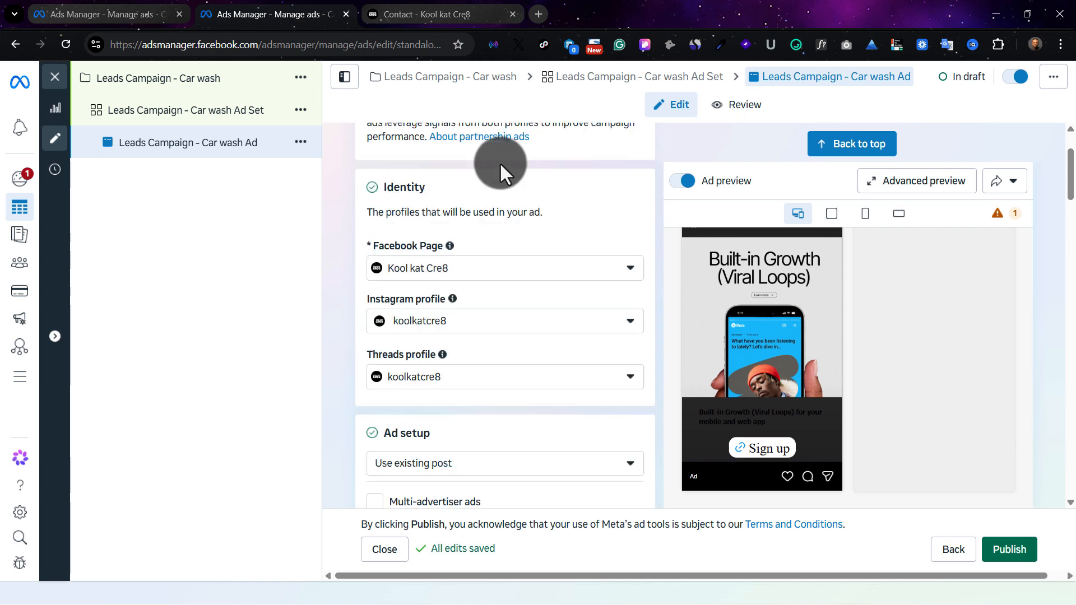
{"action": "scroll", "coordinate": [500, 162], "scroll_direction": "up", "scroll_amount": 3}
{"action": "left_click", "coordinate": [242, 121]}
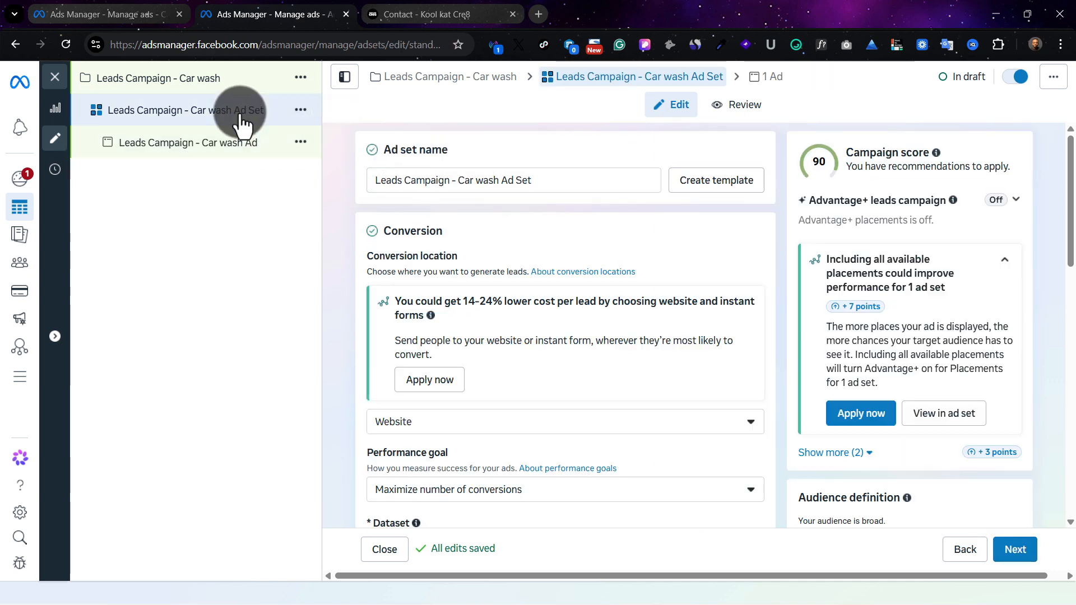
{"action": "scroll", "coordinate": [518, 317], "scroll_direction": "down", "scroll_amount": 2}
{"action": "scroll", "coordinate": [518, 318], "scroll_direction": "down", "scroll_amount": 7}
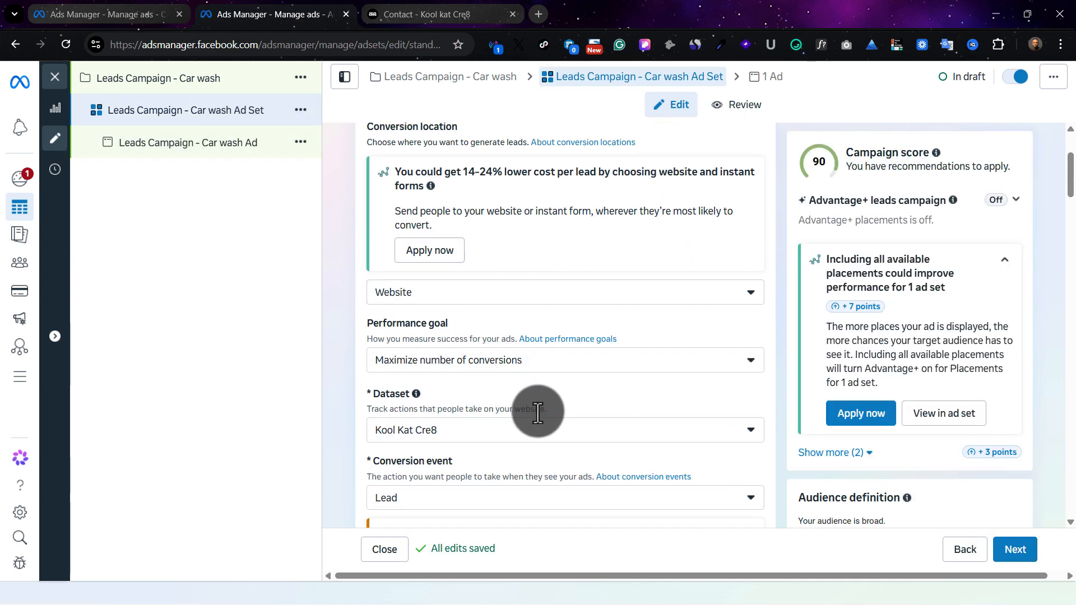
{"action": "scroll", "coordinate": [462, 278], "scroll_direction": "down", "scroll_amount": 7}
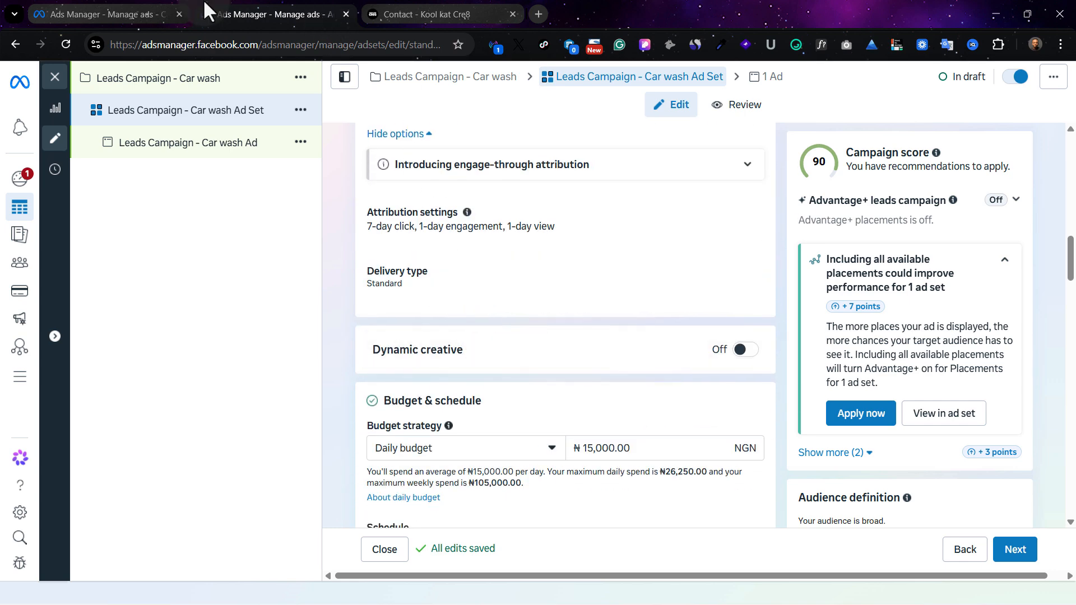
In the other open Ads Manager draft, set the ad set's conversion location to Instagram and view the Page's Lead Ads Terms.
{"action": "left_click", "coordinate": [90, 12]}
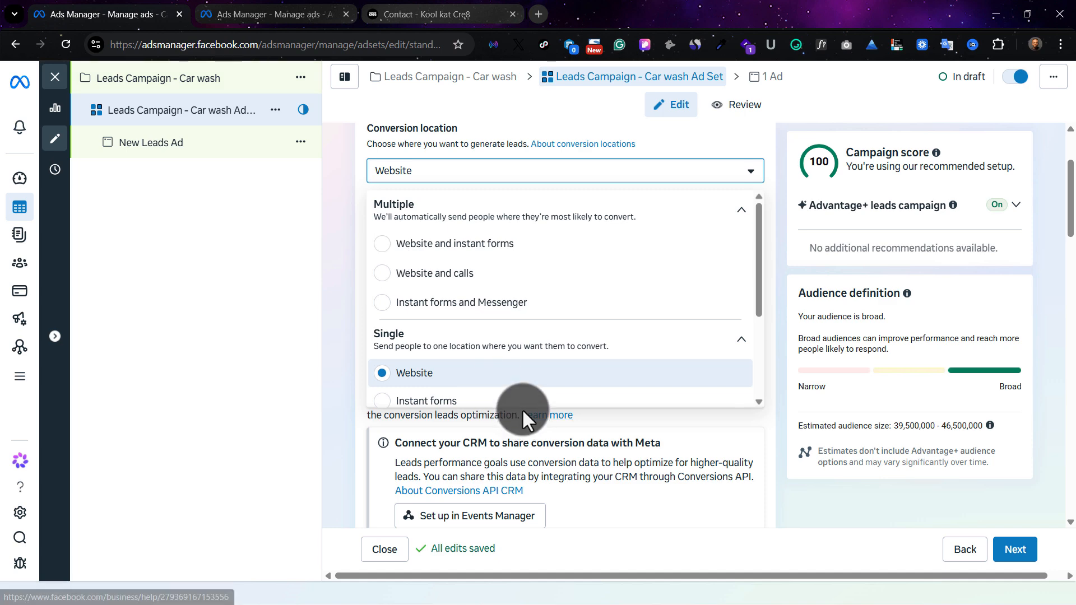
{"action": "scroll", "coordinate": [497, 291], "scroll_direction": "down", "scroll_amount": 2}
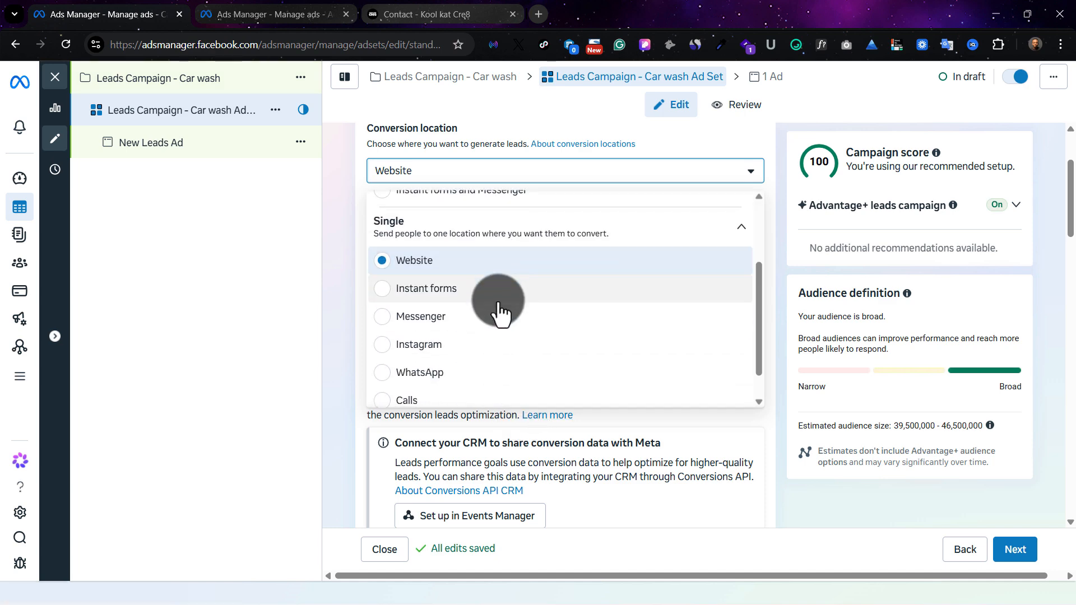
{"action": "left_click", "coordinate": [479, 344]}
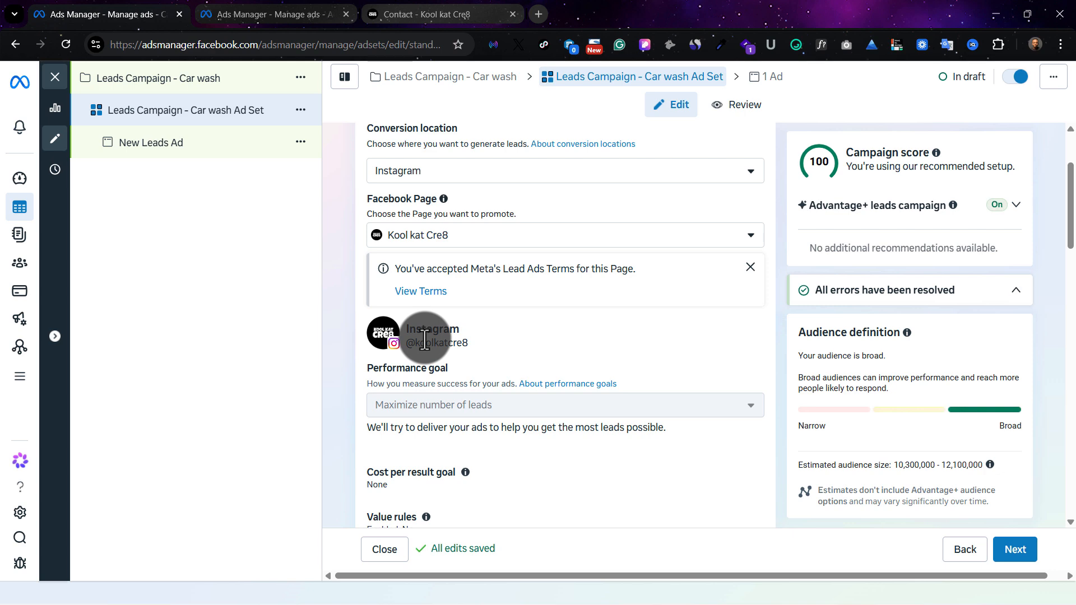
{"action": "left_click", "coordinate": [424, 290]}
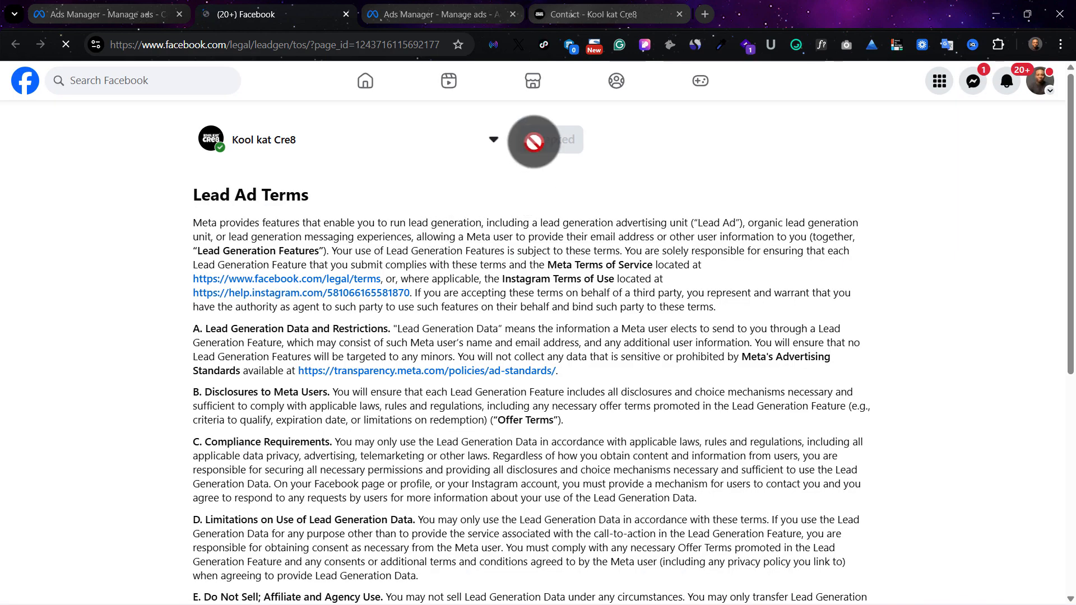
Return to the Instagram leads draft and review its ad set's goal, budget, schedule, audience and transparency settings, plus its ad's opening settings.
{"action": "left_click", "coordinate": [145, 9]}
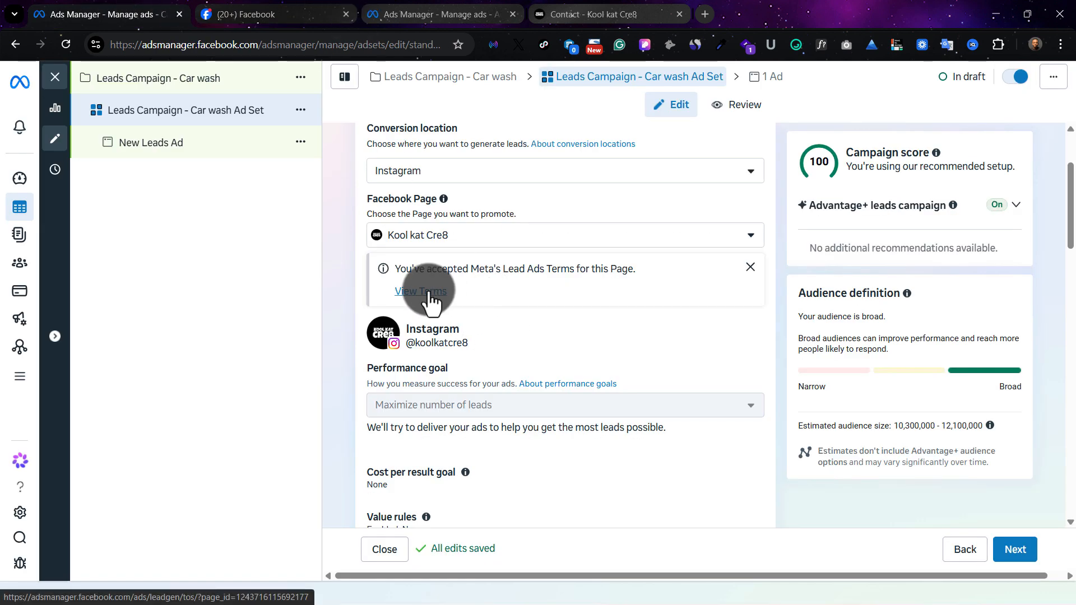
{"action": "scroll", "coordinate": [498, 367], "scroll_direction": "down", "scroll_amount": 2}
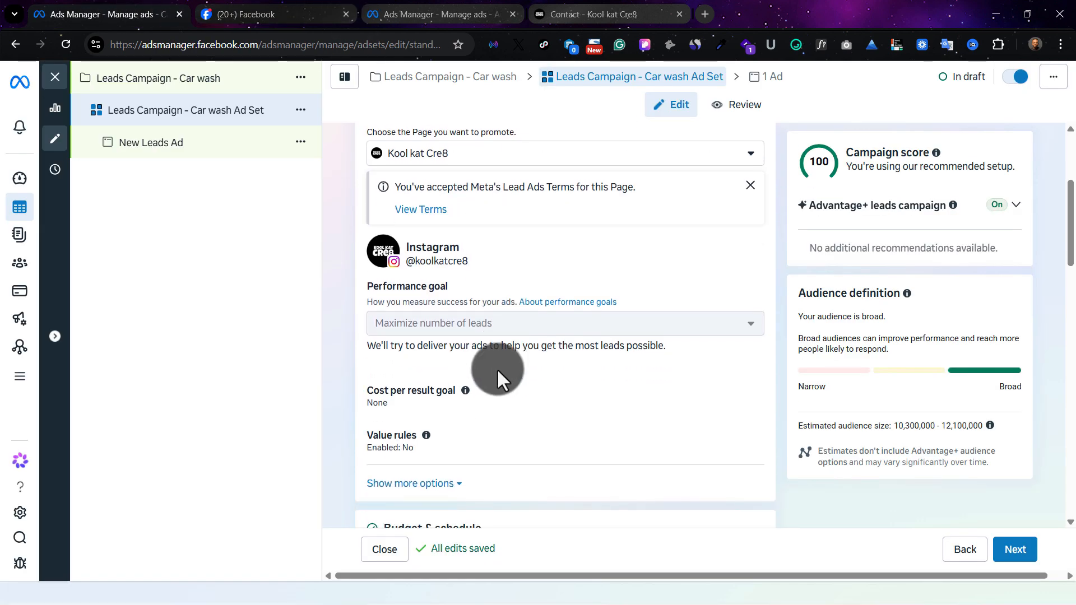
{"action": "scroll", "coordinate": [496, 368], "scroll_direction": "down", "scroll_amount": 4}
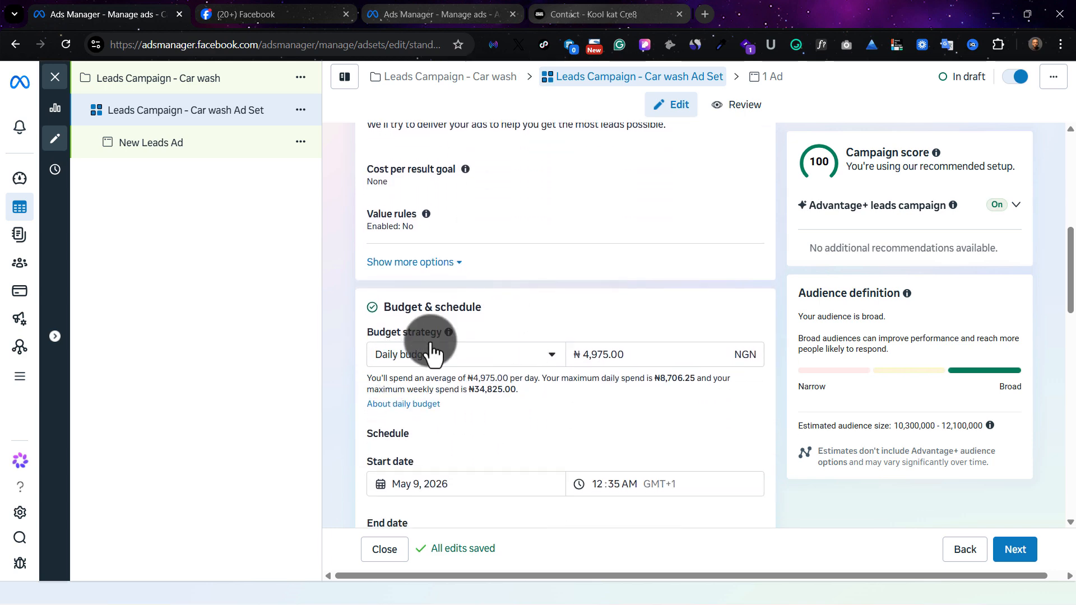
{"action": "scroll", "coordinate": [561, 299], "scroll_direction": "down", "scroll_amount": 2}
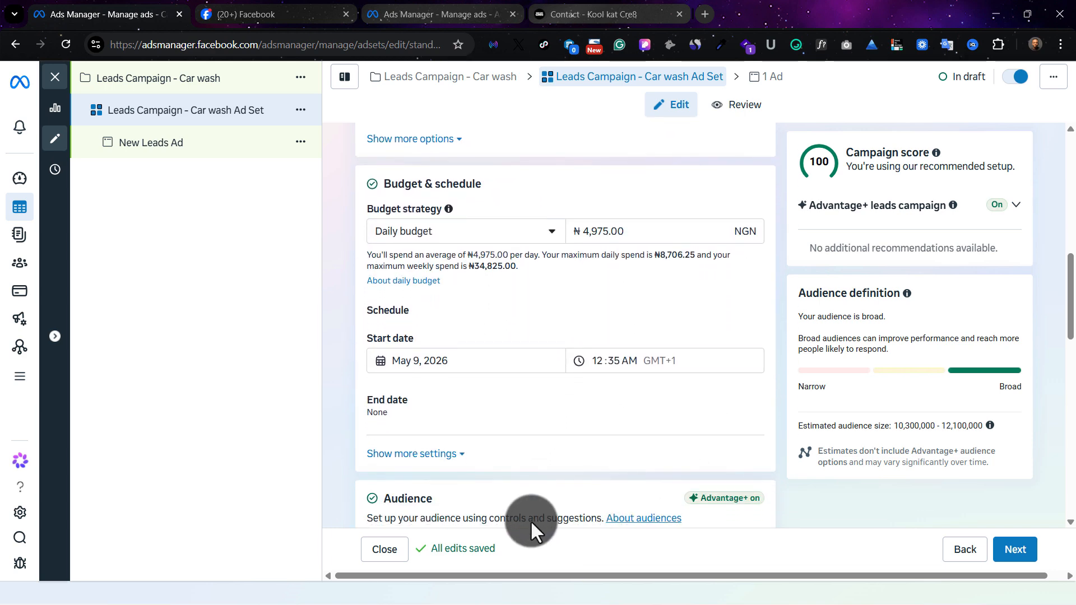
{"action": "scroll", "coordinate": [530, 520], "scroll_direction": "down", "scroll_amount": 7}
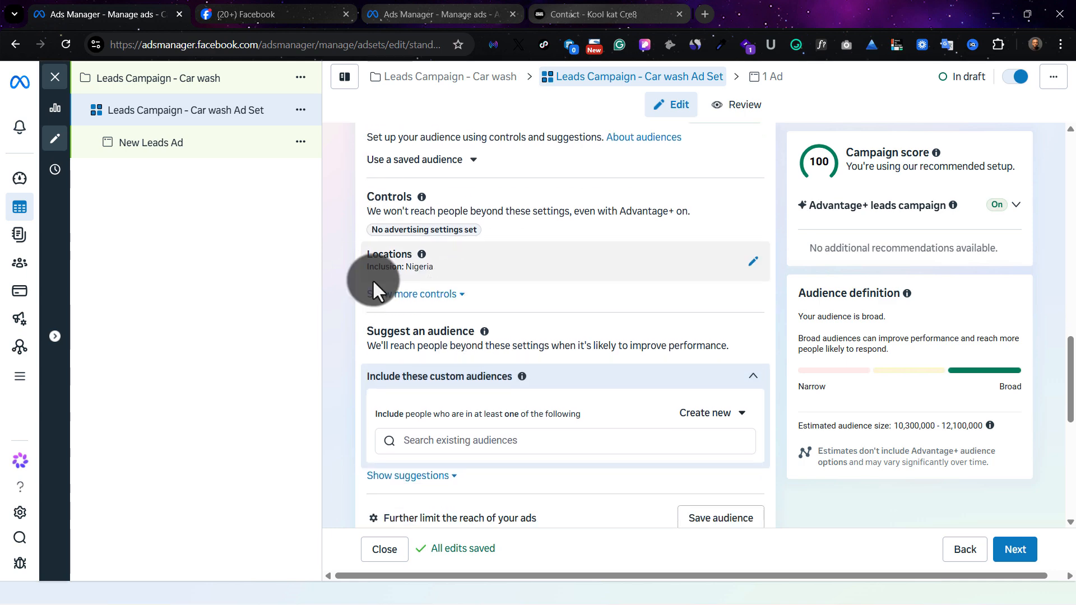
{"action": "scroll", "coordinate": [505, 463], "scroll_direction": "down", "scroll_amount": 5}
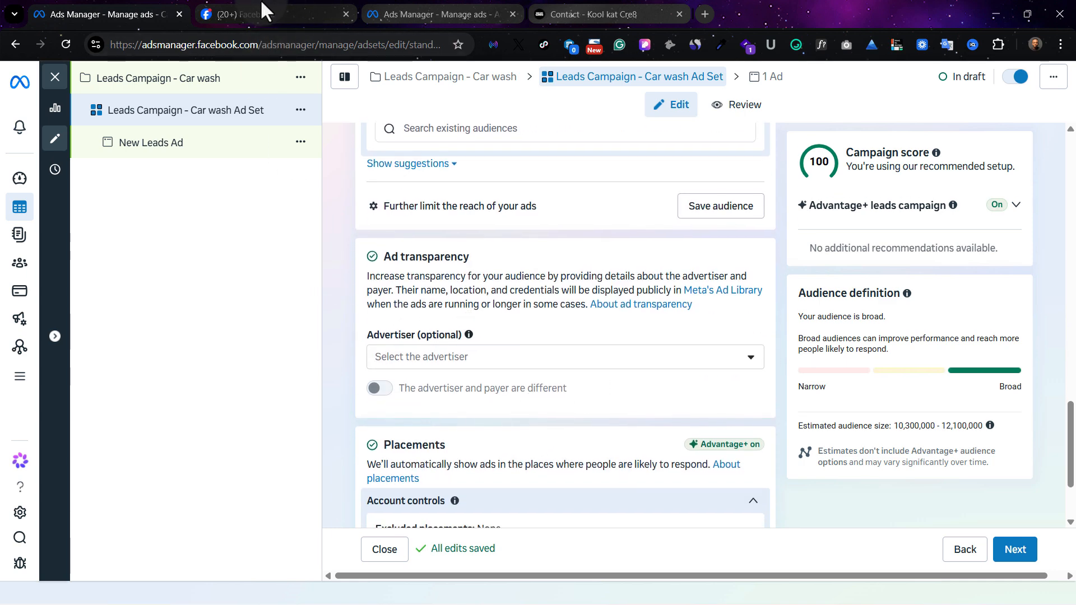
{"action": "left_click", "coordinate": [226, 150]}
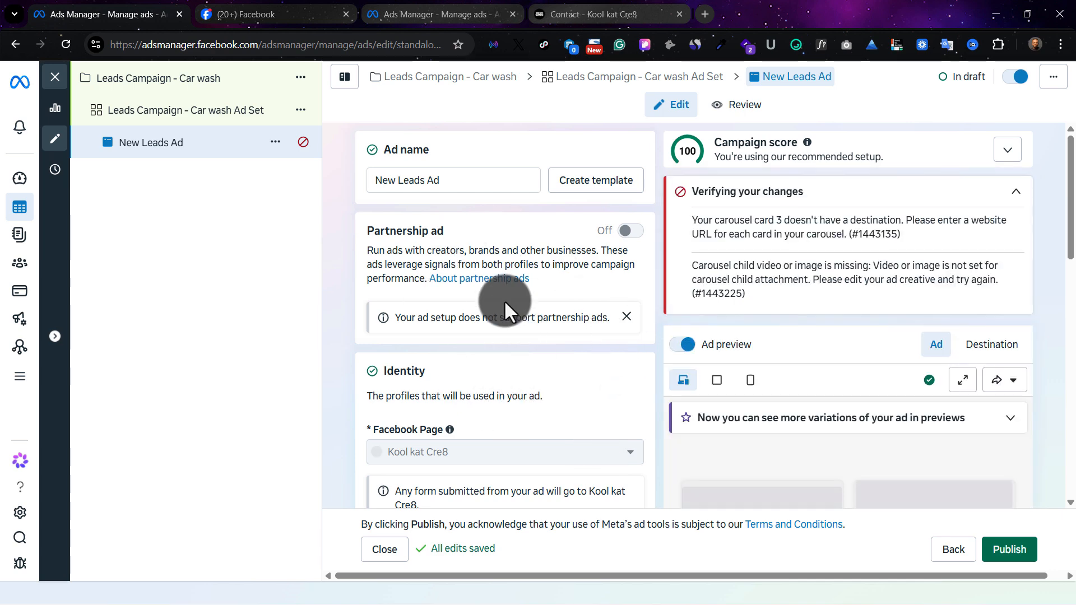
{"action": "left_click", "coordinate": [196, 115]}
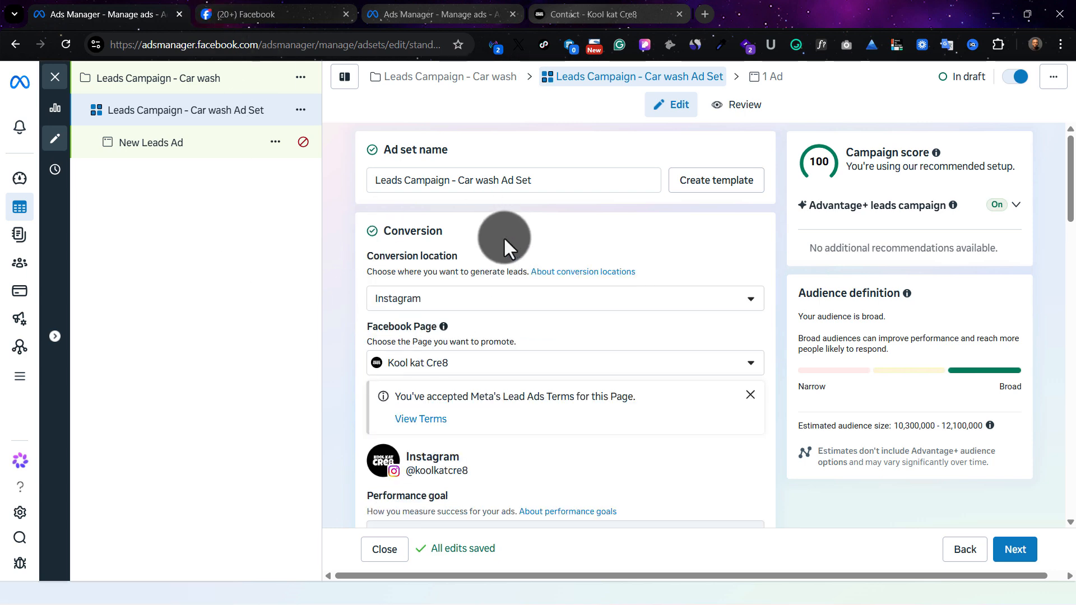
Switch to the website-conversion leads draft and look over its ad set's attribution, budget and conversion settings.
{"action": "left_click", "coordinate": [271, 16]}
{"action": "left_click", "coordinate": [399, 14]}
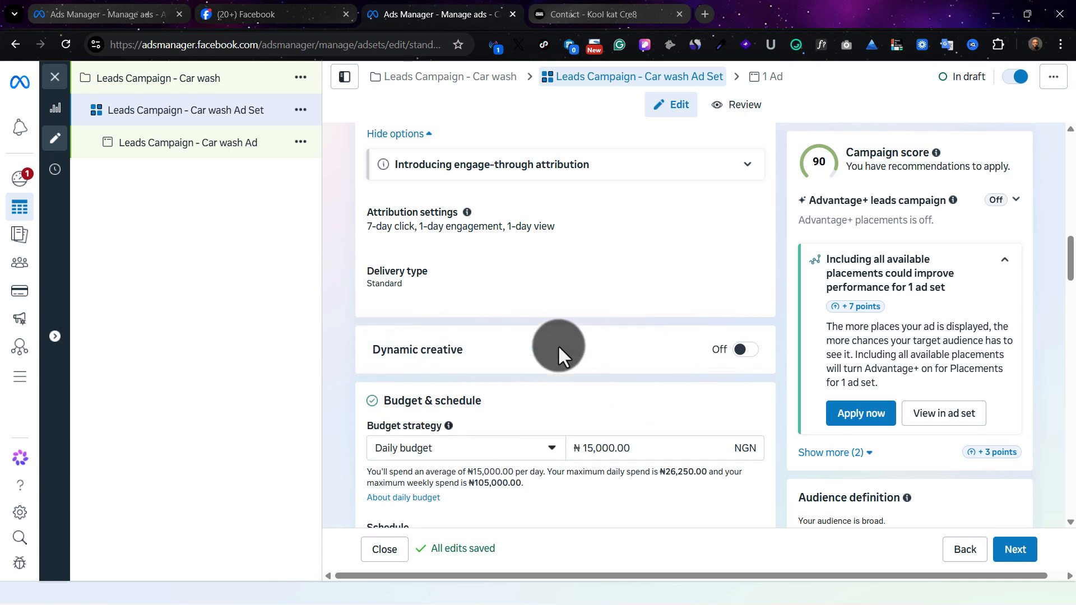
{"action": "scroll", "coordinate": [550, 317], "scroll_direction": "up", "scroll_amount": 5}
{"action": "scroll", "coordinate": [550, 317], "scroll_direction": "up", "scroll_amount": 10}
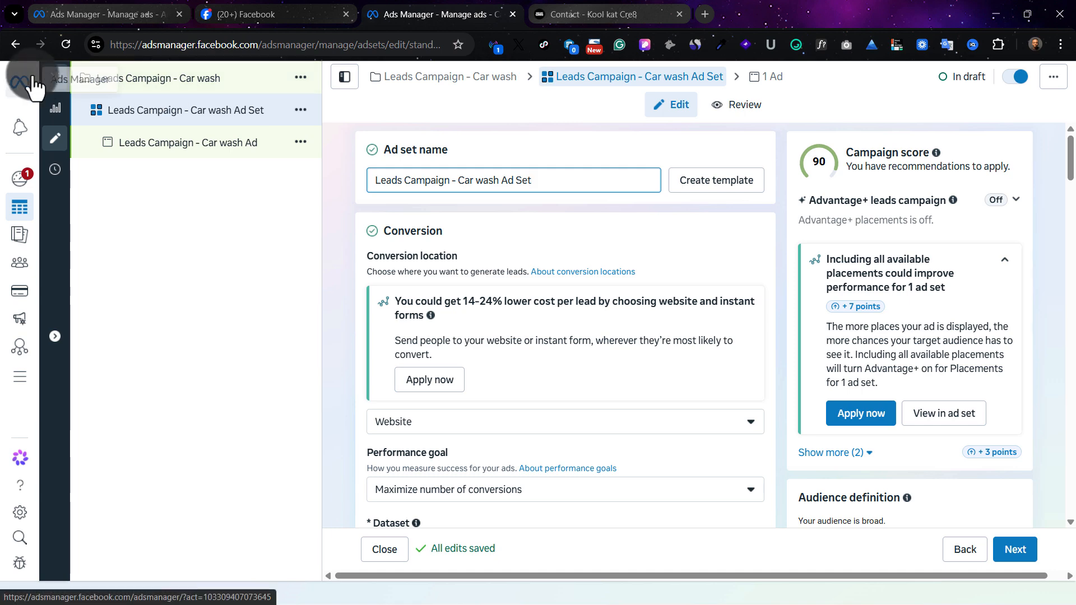
Close the editors of both car wash leads drafts without publishing them.
{"action": "left_click", "coordinate": [54, 79]}
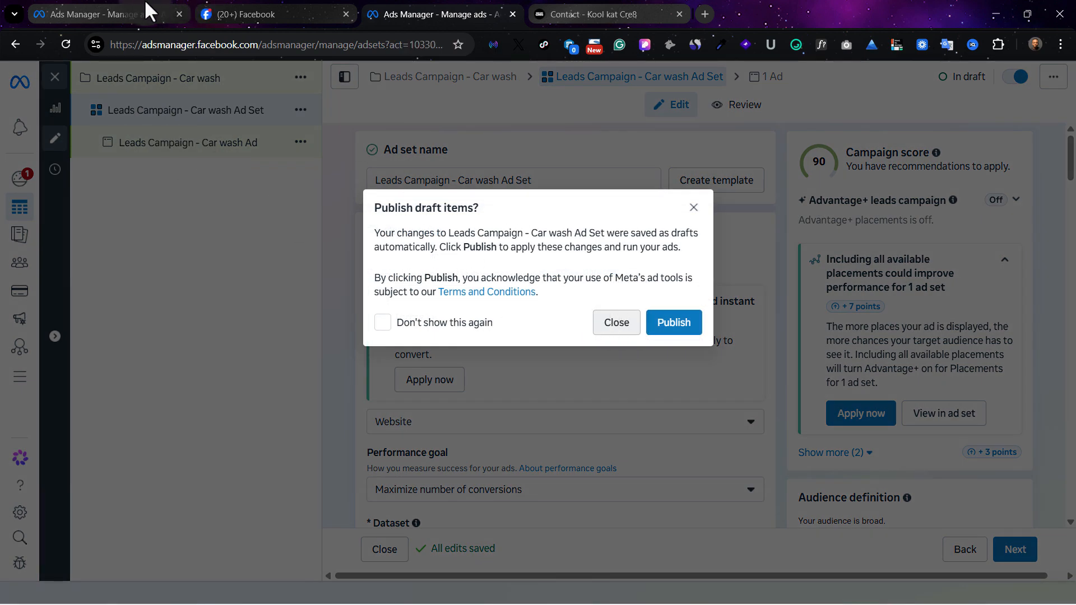
{"action": "left_click", "coordinate": [94, 14]}
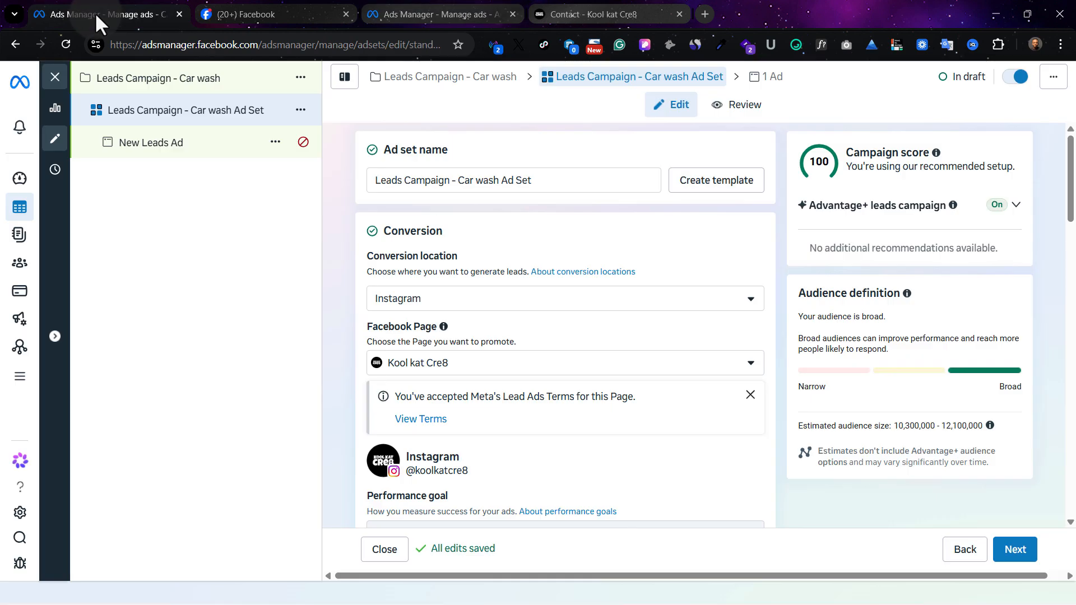
{"action": "left_click", "coordinate": [58, 78]}
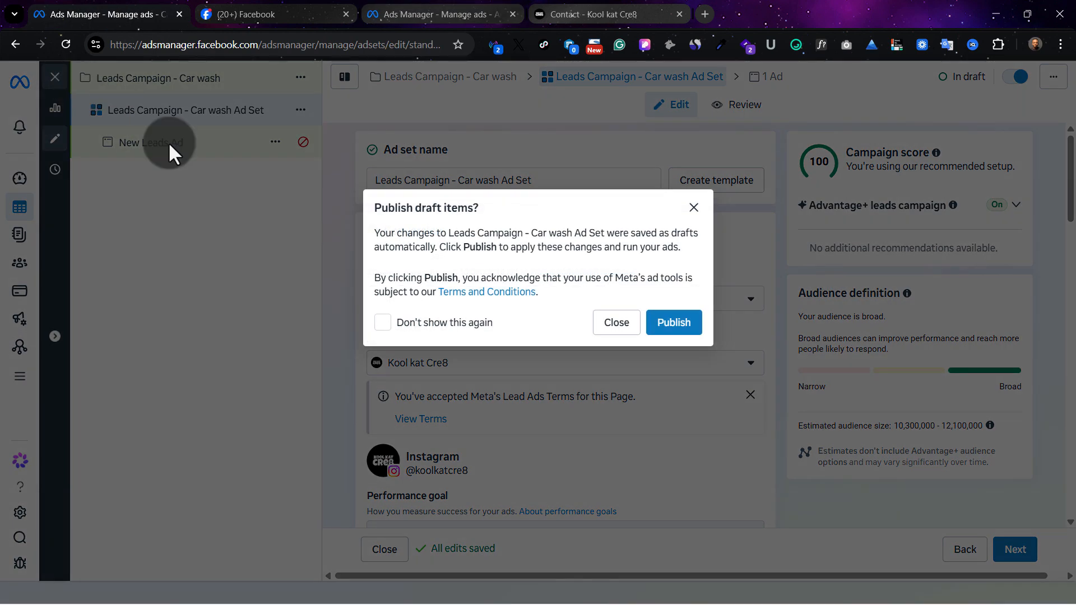
{"action": "left_click", "coordinate": [620, 324]}
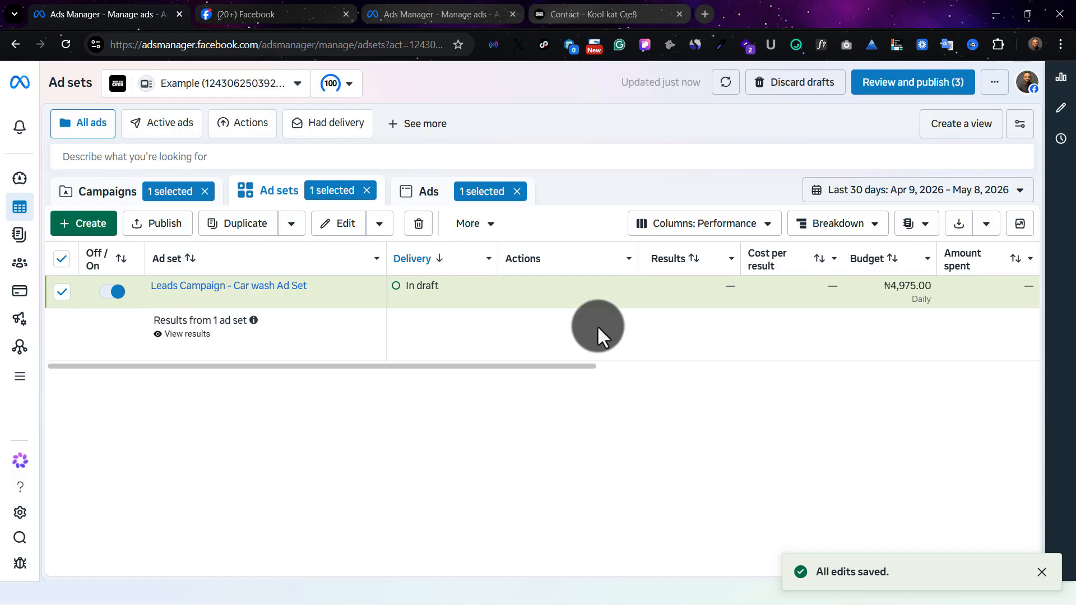
Create a new campaign with the Auction buying type and the Sales objective in the Example ad account.
{"action": "left_click", "coordinate": [75, 224]}
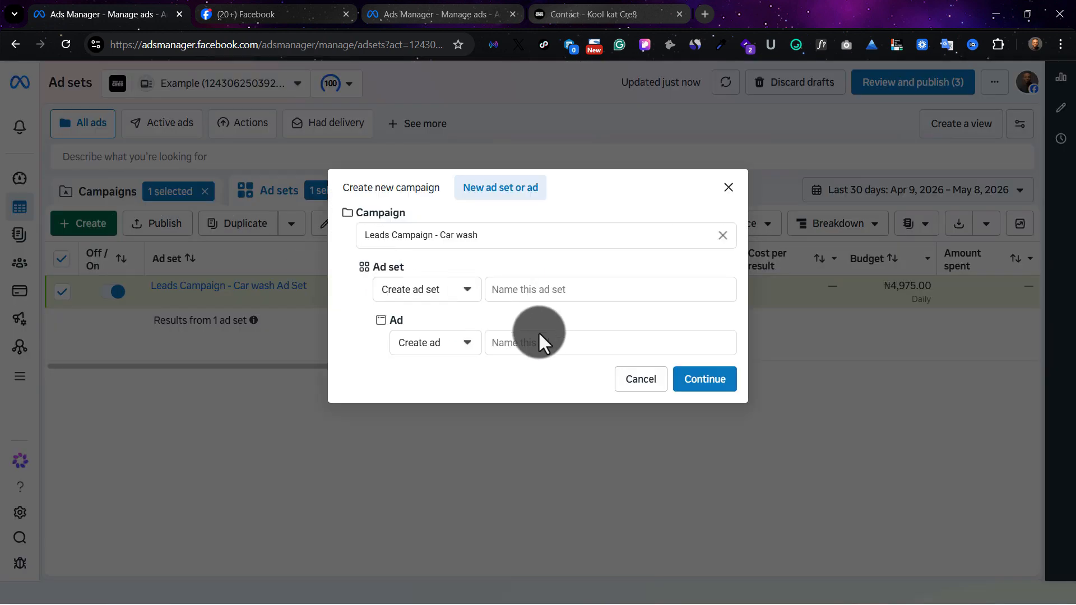
{"action": "left_click", "coordinate": [650, 381]}
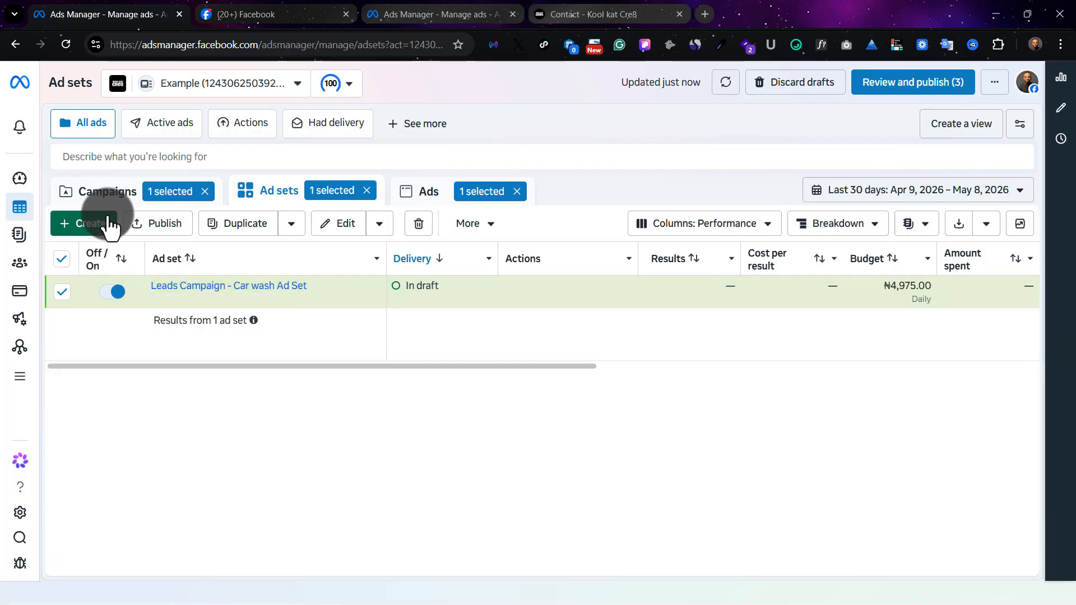
{"action": "left_click", "coordinate": [85, 223]}
{"action": "left_click", "coordinate": [390, 187]}
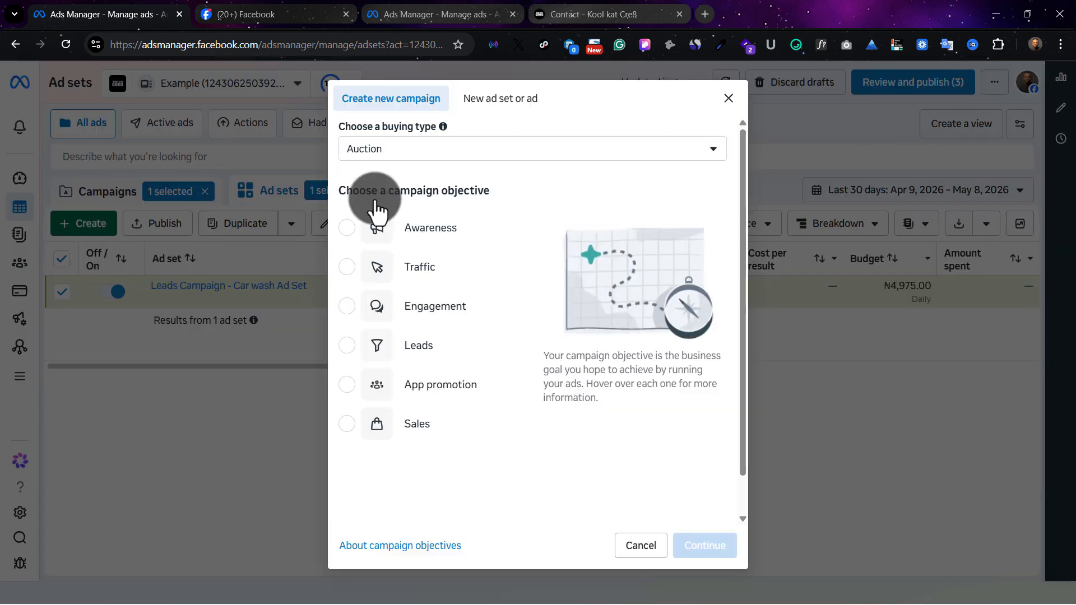
{"action": "left_click", "coordinate": [428, 435]}
{"action": "mouse_move", "coordinate": [685, 467]}
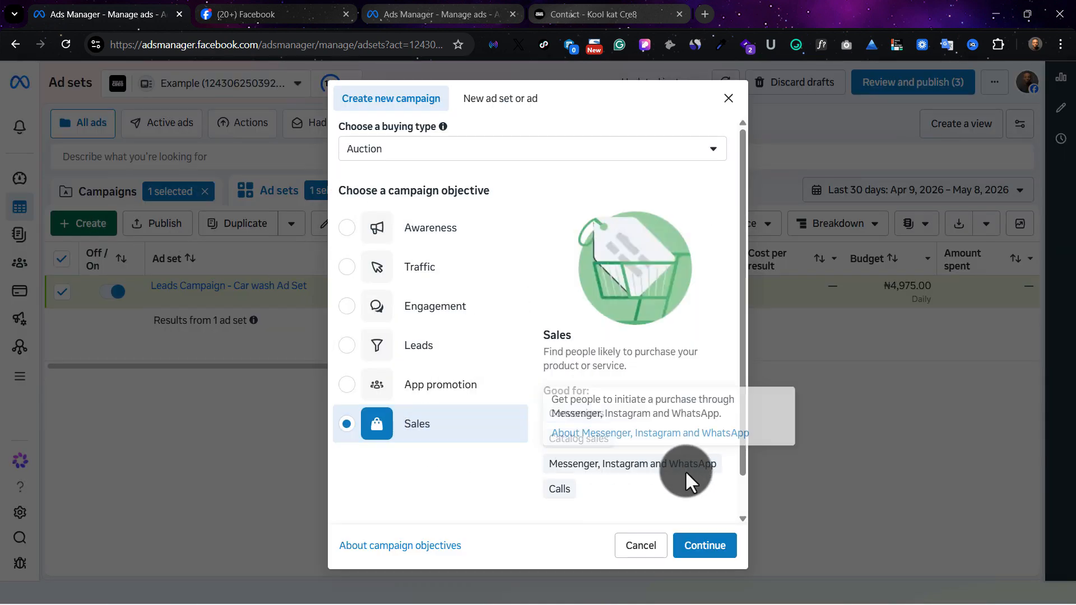
{"action": "scroll", "coordinate": [672, 465], "scroll_direction": "down", "scroll_amount": 1}
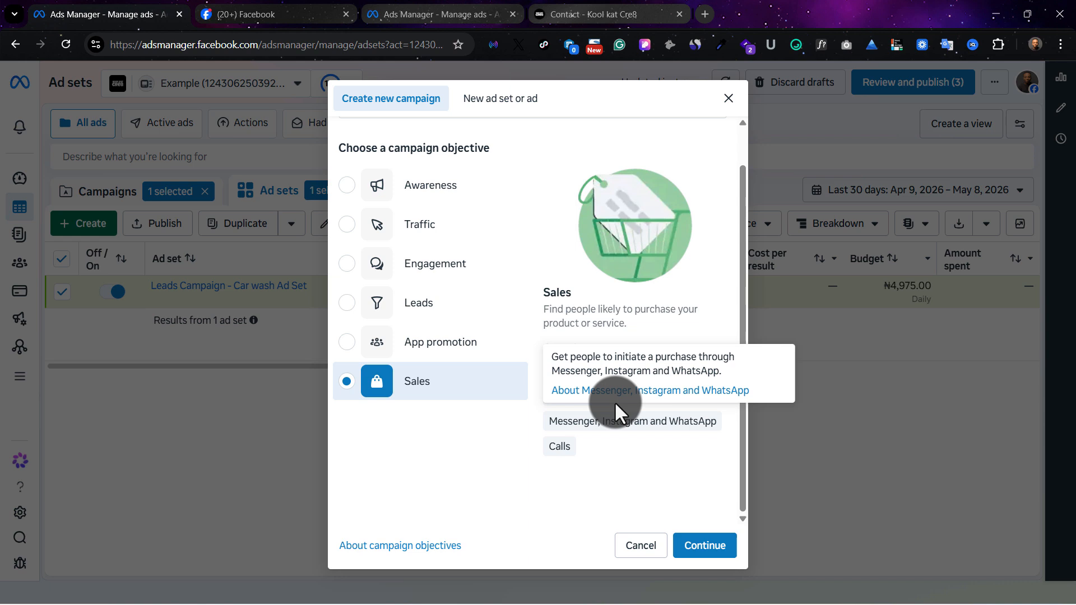
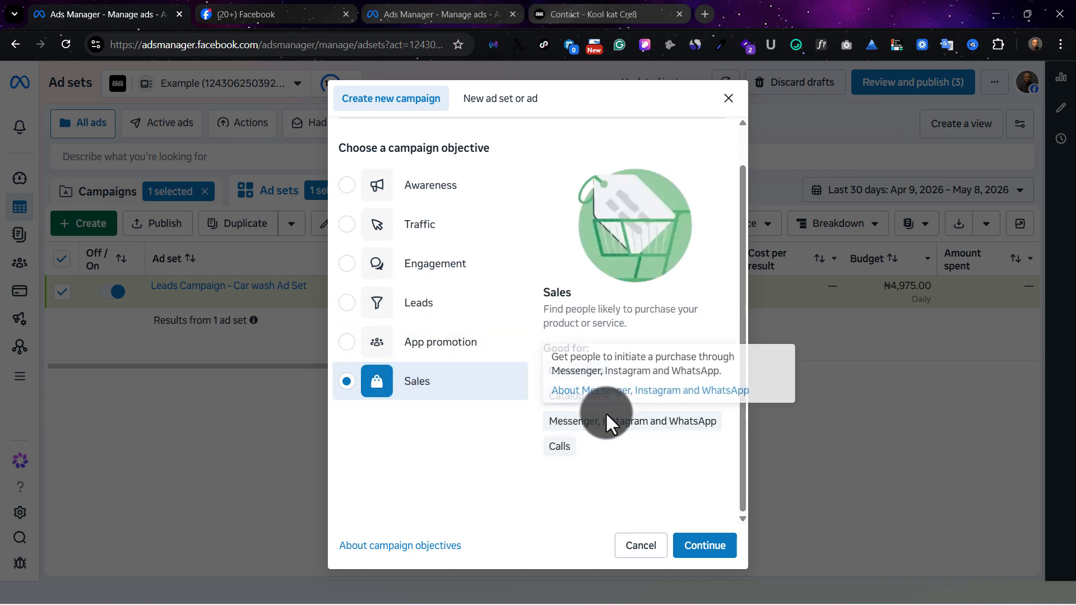
{"action": "mouse_move", "coordinate": [582, 425]}
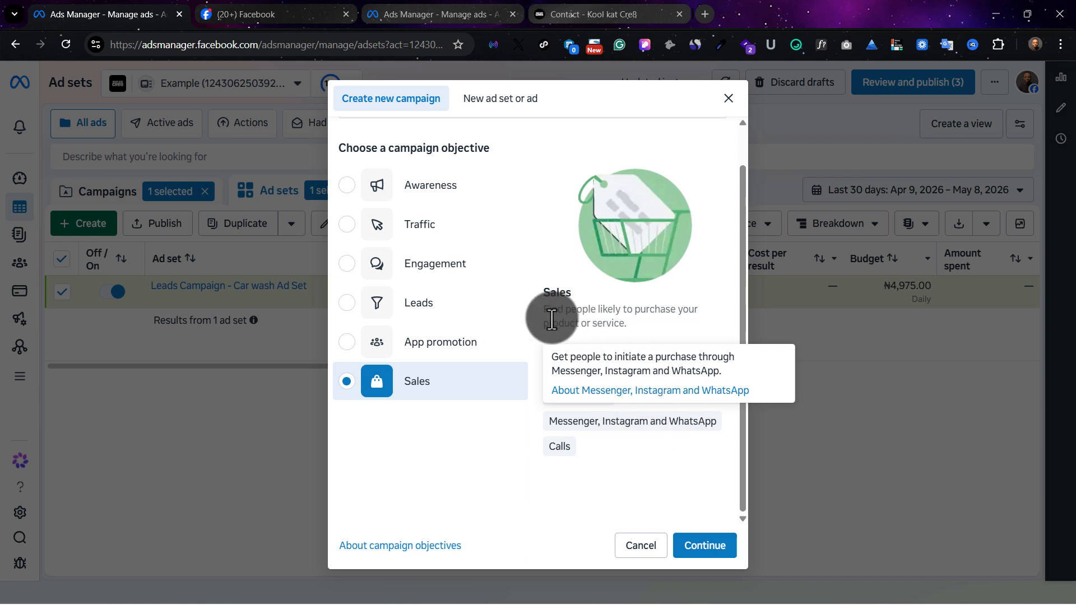
{"action": "mouse_move", "coordinate": [595, 392]}
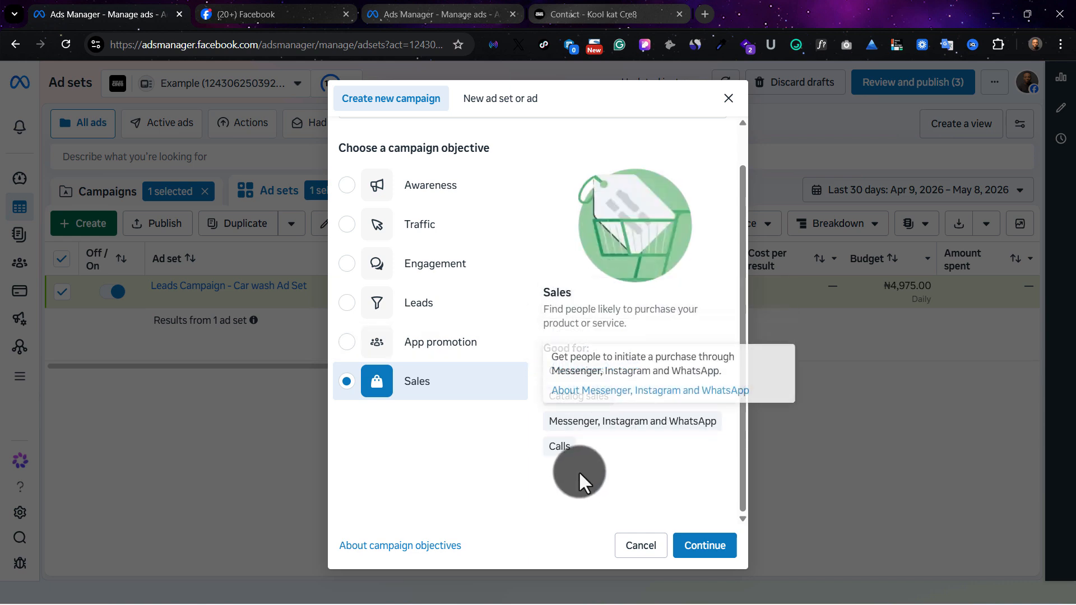
{"action": "left_click", "coordinate": [707, 552]}
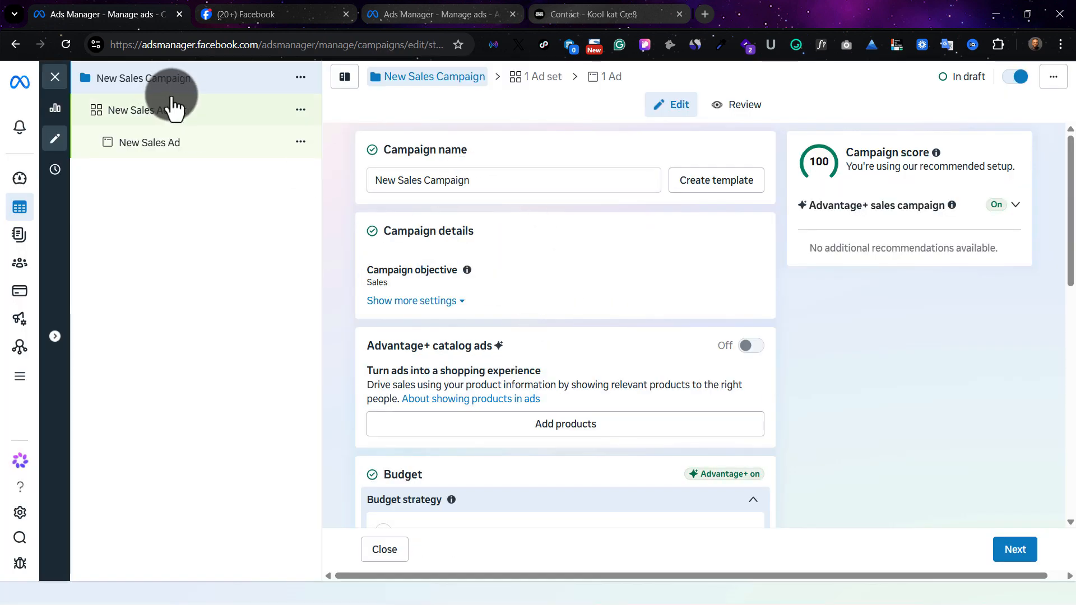
Examine the new sales ad set's conversion, dynamic creative, budget, audience, ad transparency and placement settings.
{"action": "left_click", "coordinate": [258, 128]}
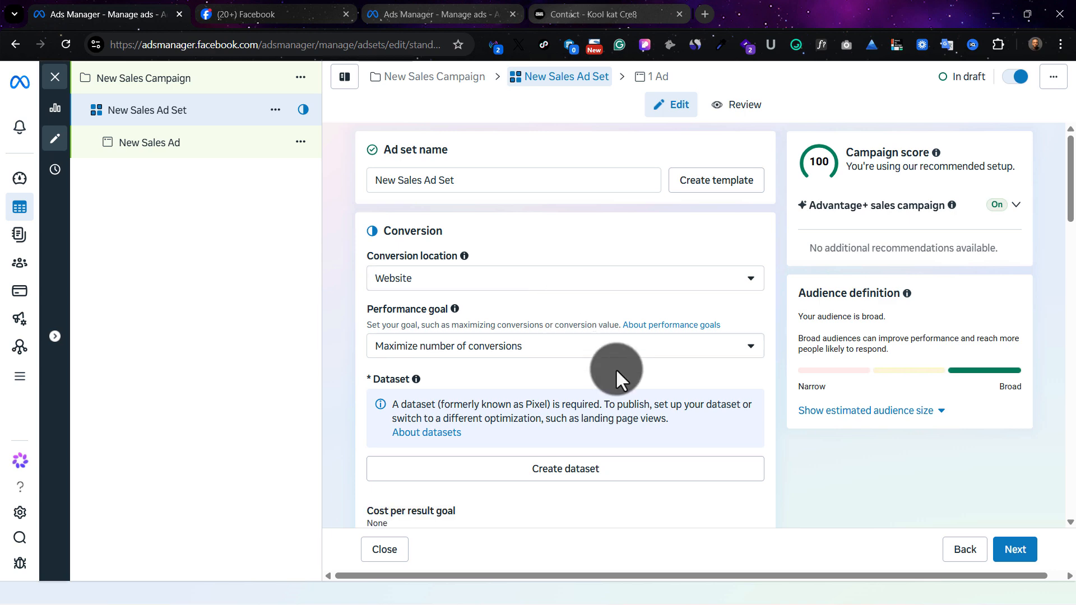
{"action": "scroll", "coordinate": [617, 370], "scroll_direction": "down", "scroll_amount": 8}
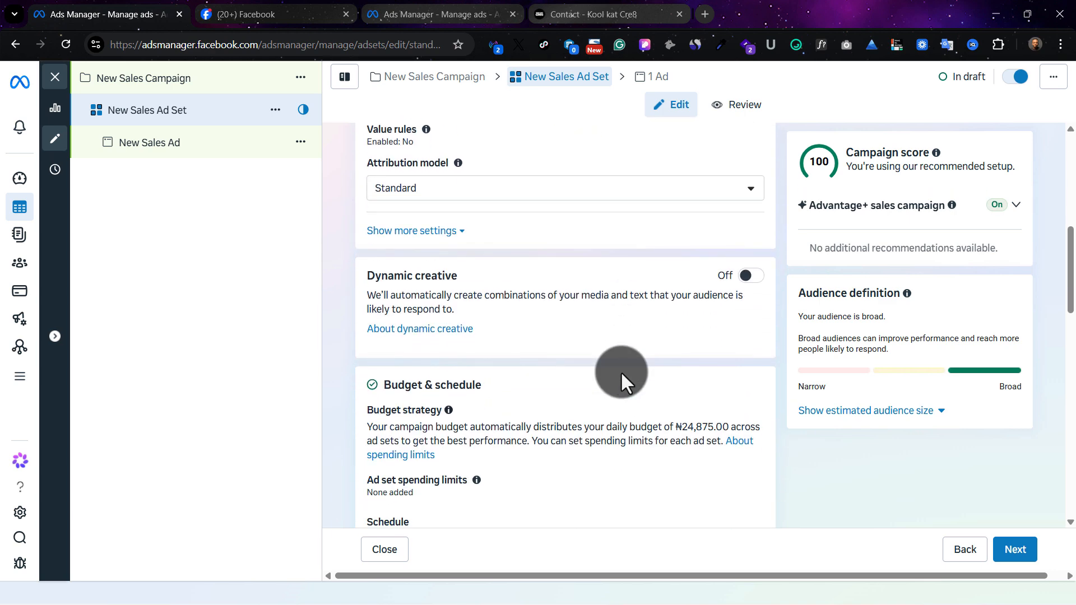
{"action": "scroll", "coordinate": [616, 371], "scroll_direction": "down", "scroll_amount": 9}
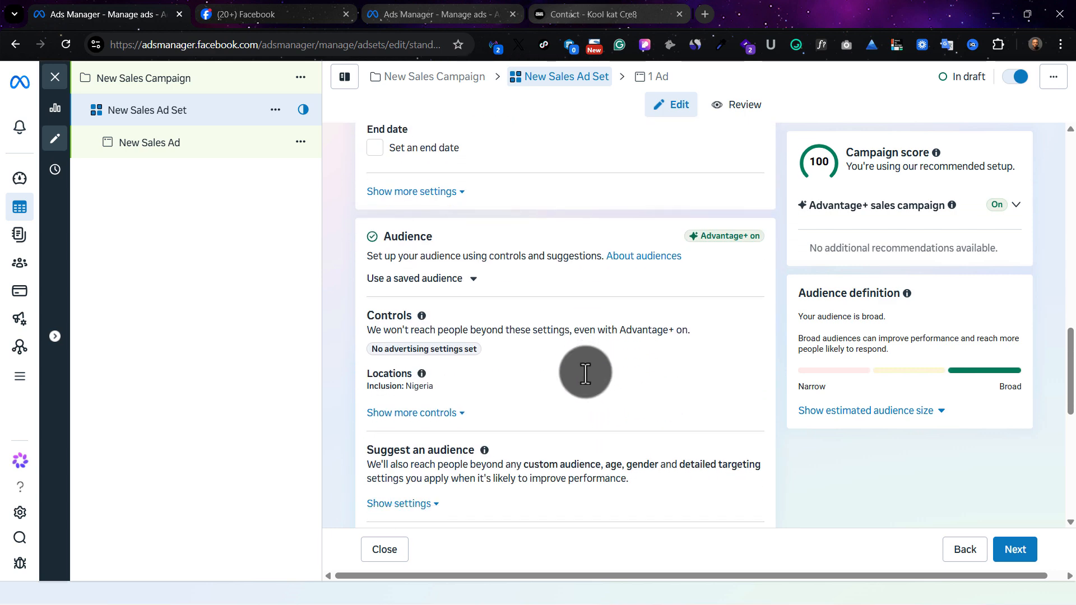
{"action": "scroll", "coordinate": [585, 372], "scroll_direction": "down", "scroll_amount": 3}
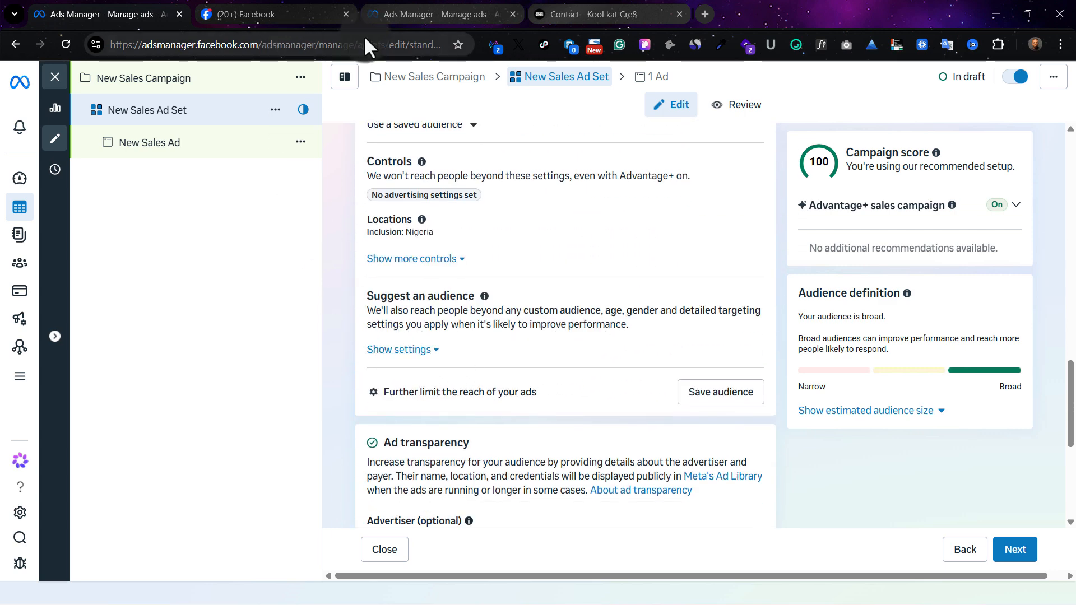
{"action": "scroll", "coordinate": [563, 449], "scroll_direction": "down", "scroll_amount": 5}
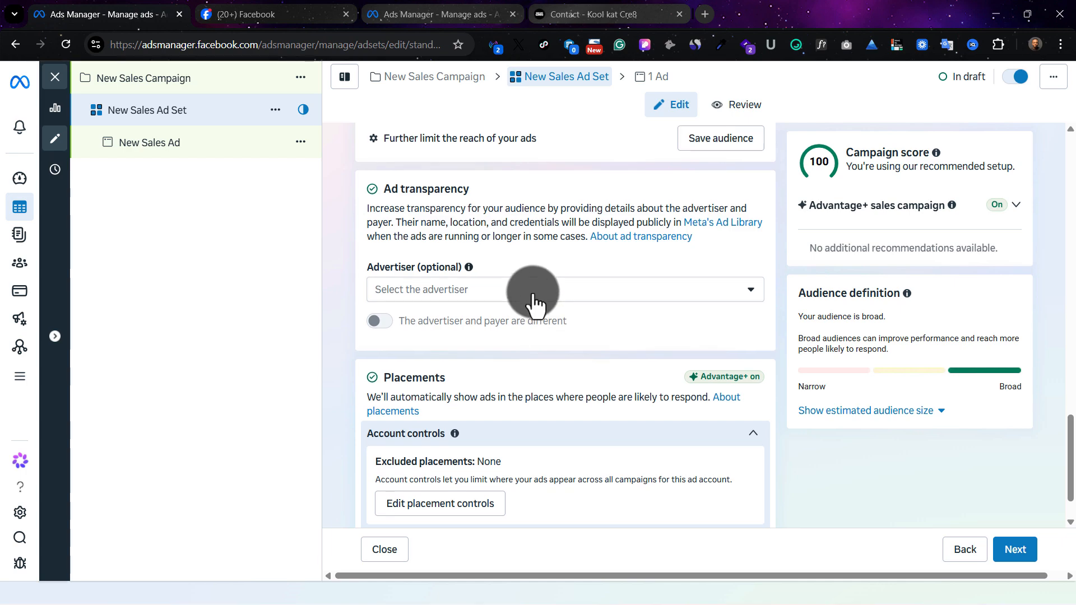
{"action": "scroll", "coordinate": [533, 301], "scroll_direction": "up", "scroll_amount": 10}
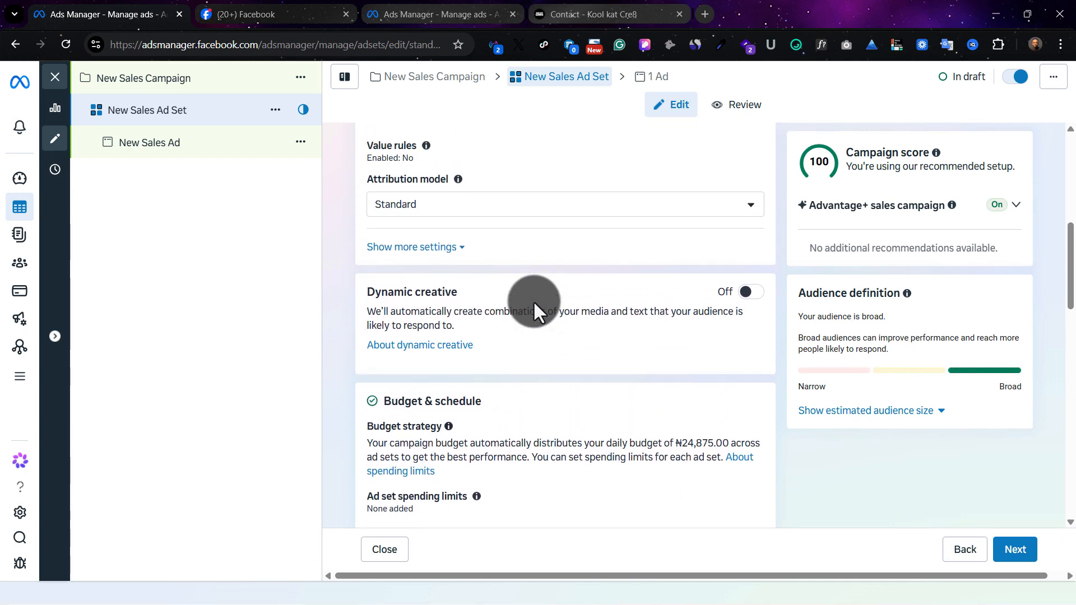
{"action": "scroll", "coordinate": [550, 358], "scroll_direction": "up", "scroll_amount": 4}
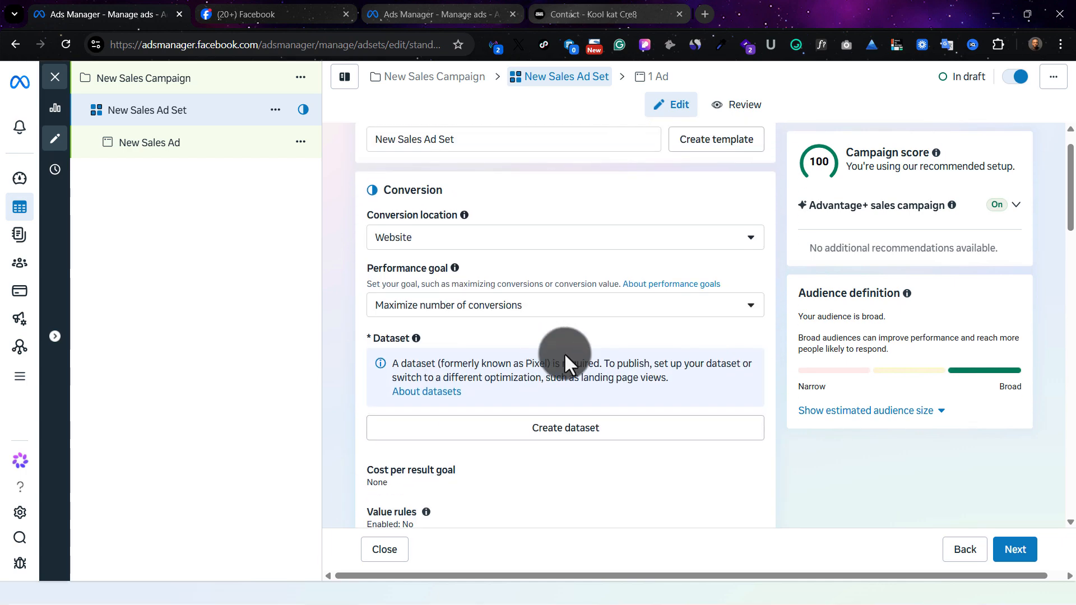
View the sales ad set's performance goal options and open dataset creation, leaving both without making changes.
{"action": "left_click", "coordinate": [528, 308]}
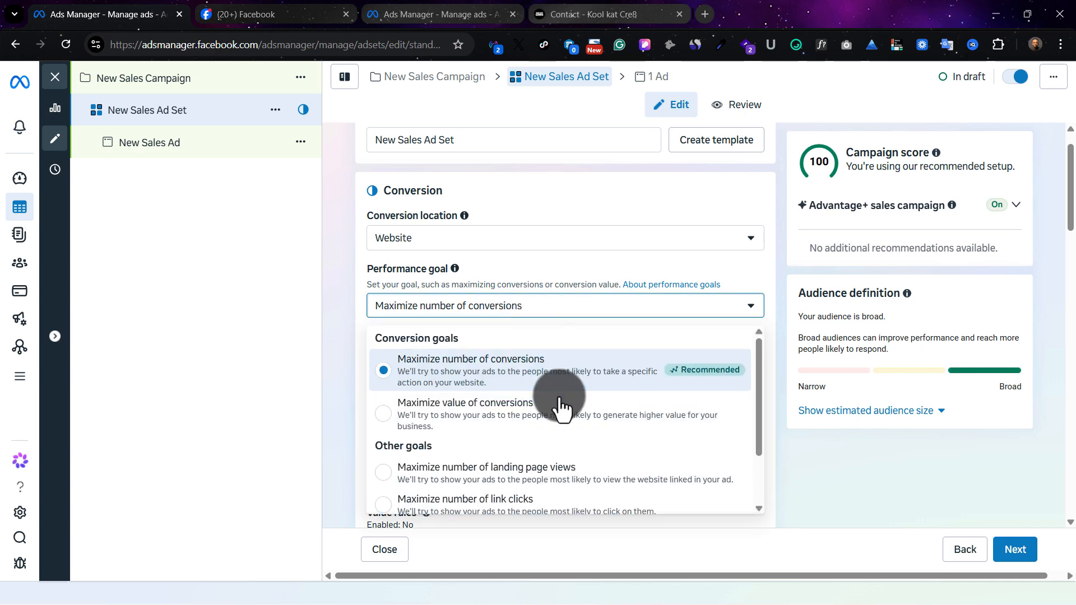
{"action": "scroll", "coordinate": [558, 396], "scroll_direction": "down", "scroll_amount": 1}
{"action": "left_click", "coordinate": [327, 300]}
{"action": "left_click", "coordinate": [543, 442]}
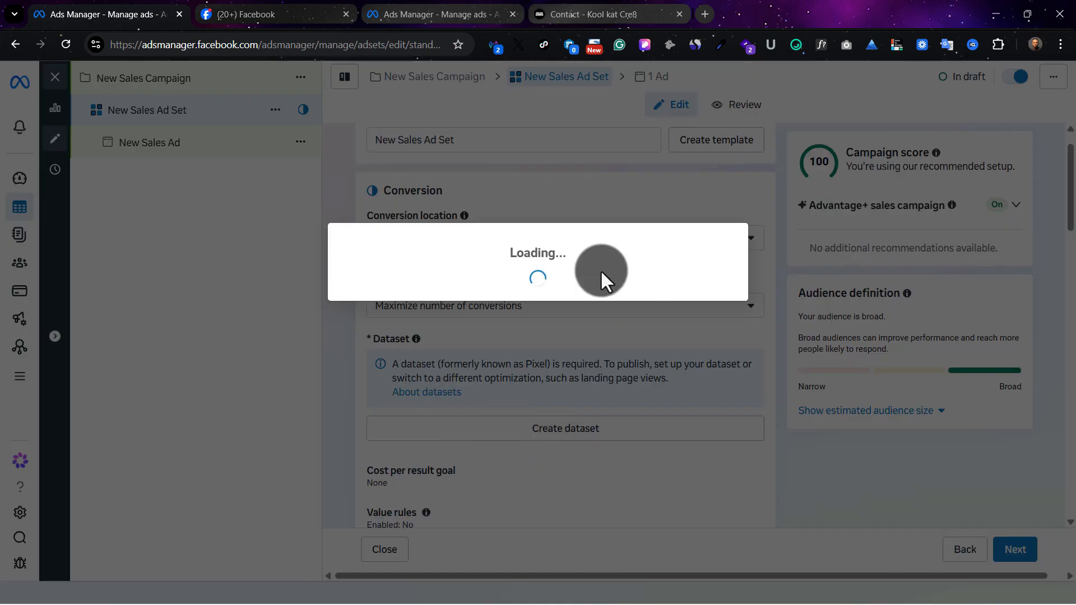
{"action": "left_click", "coordinate": [739, 123]}
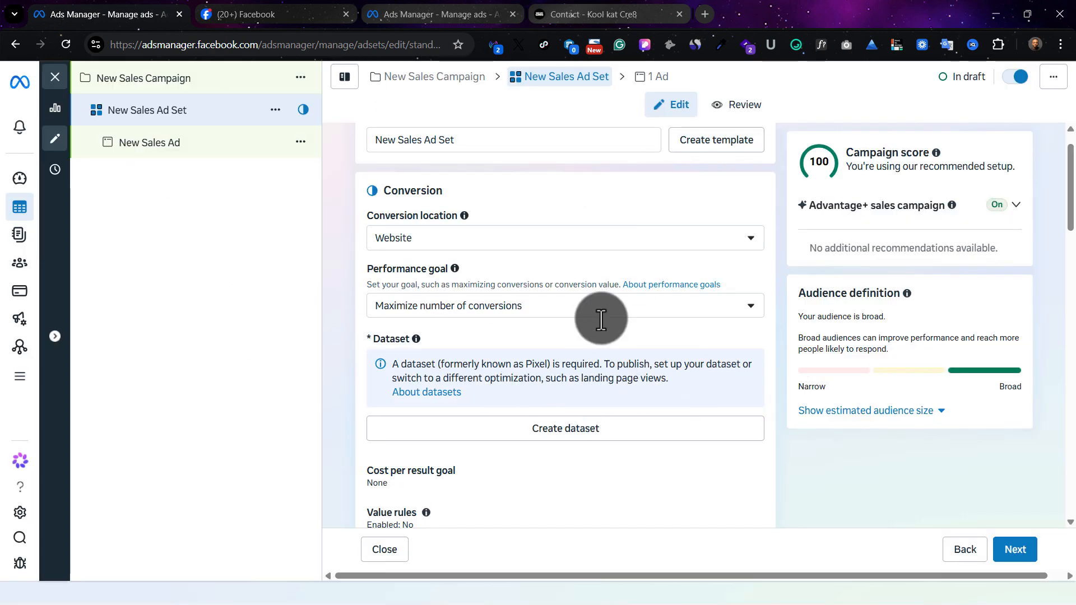
Create a new Auction campaign with the Sales objective in the koolkatcre8 ad account.
{"action": "left_click", "coordinate": [440, 14]}
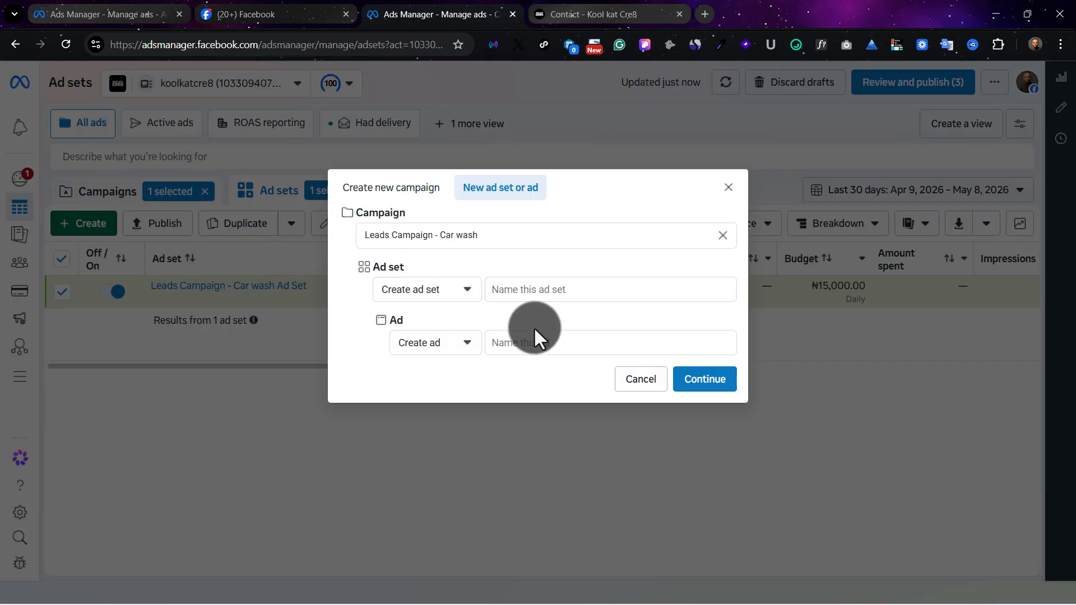
{"action": "left_click", "coordinate": [398, 188]}
{"action": "left_click", "coordinate": [442, 426]}
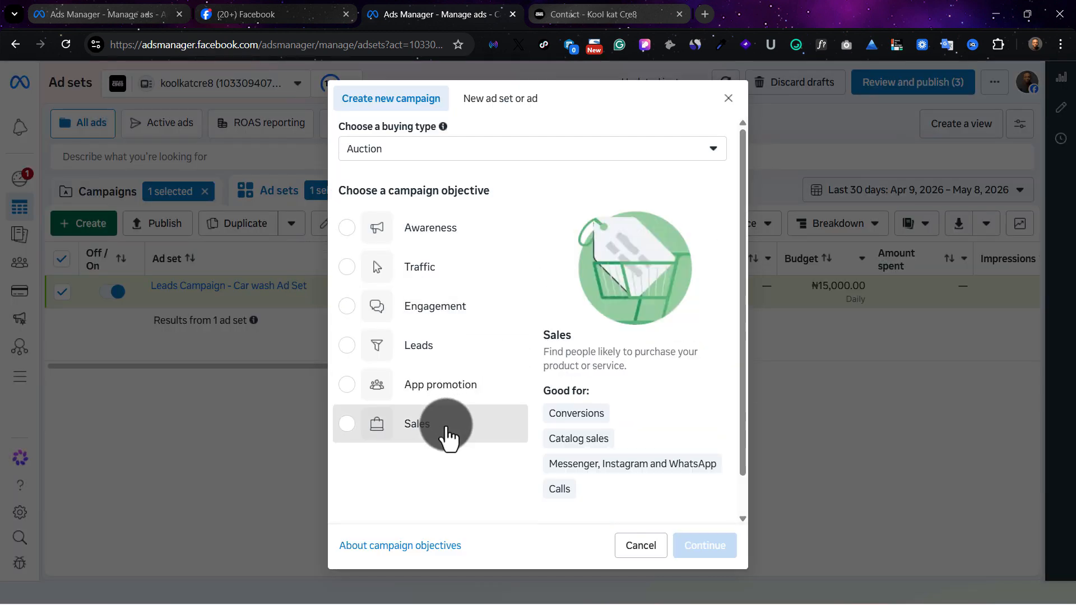
{"action": "left_click", "coordinate": [704, 546]}
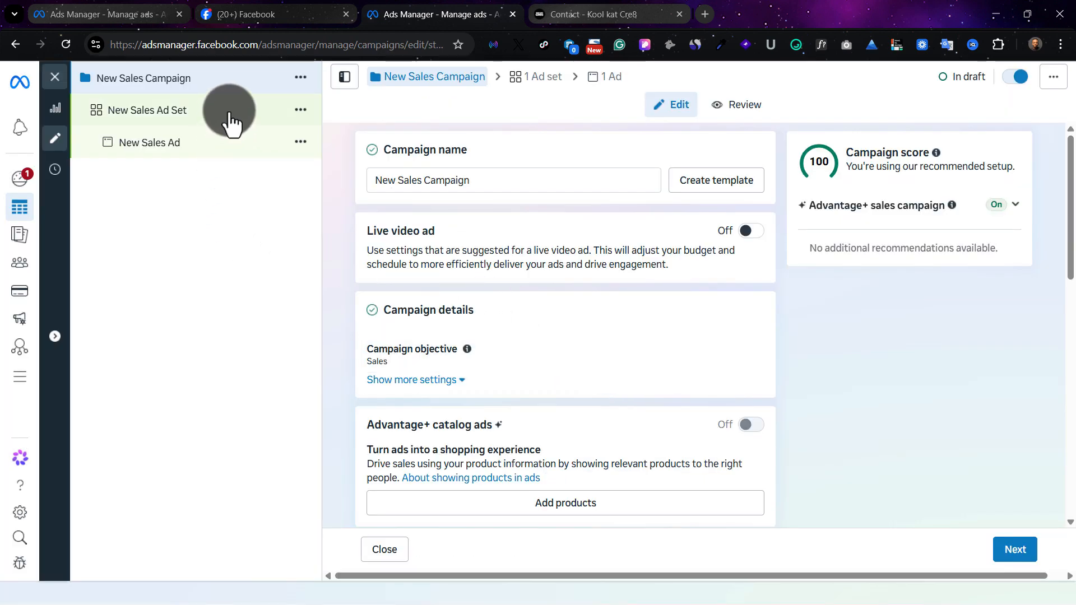
Examine the active and inactive conversion events offered for the Kool Kat Cre8 dataset in the new sales ad set.
{"action": "left_click", "coordinate": [230, 117]}
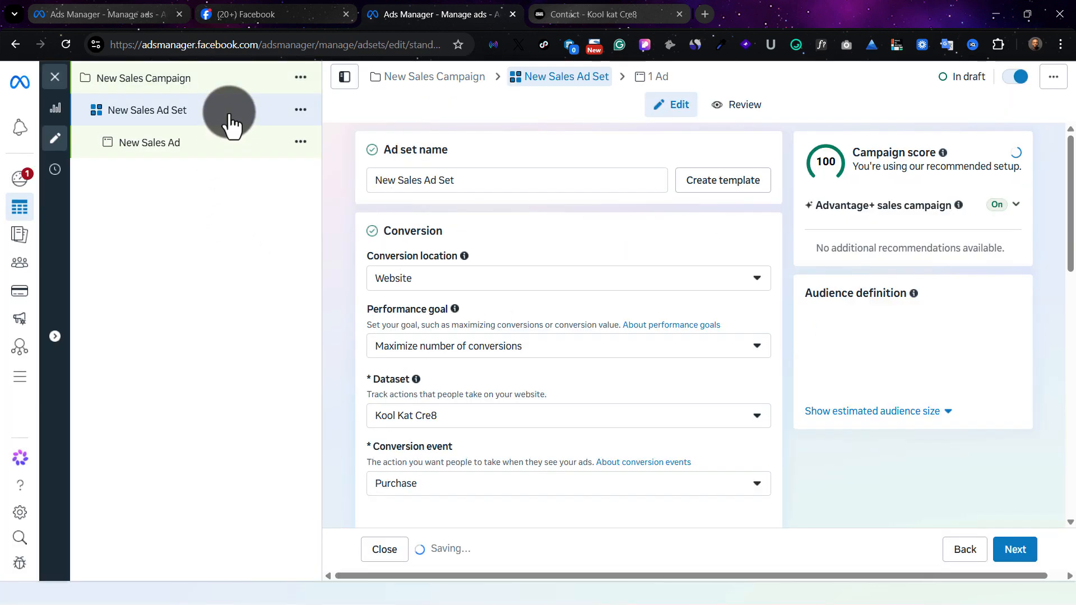
{"action": "scroll", "coordinate": [555, 392], "scroll_direction": "down", "scroll_amount": 1}
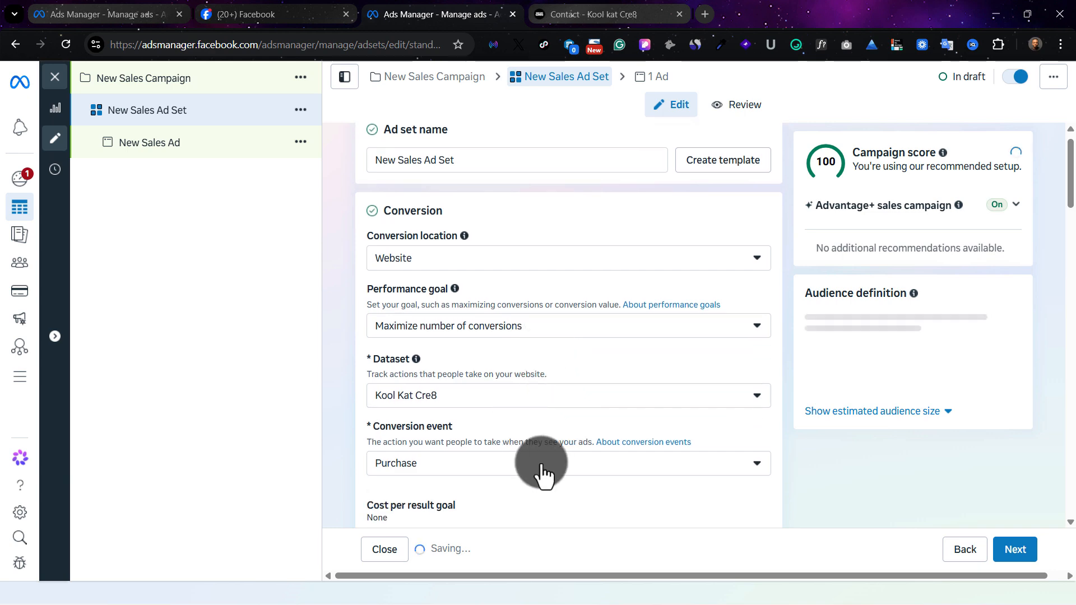
{"action": "scroll", "coordinate": [560, 437], "scroll_direction": "down", "scroll_amount": 2}
{"action": "left_click", "coordinate": [498, 378]}
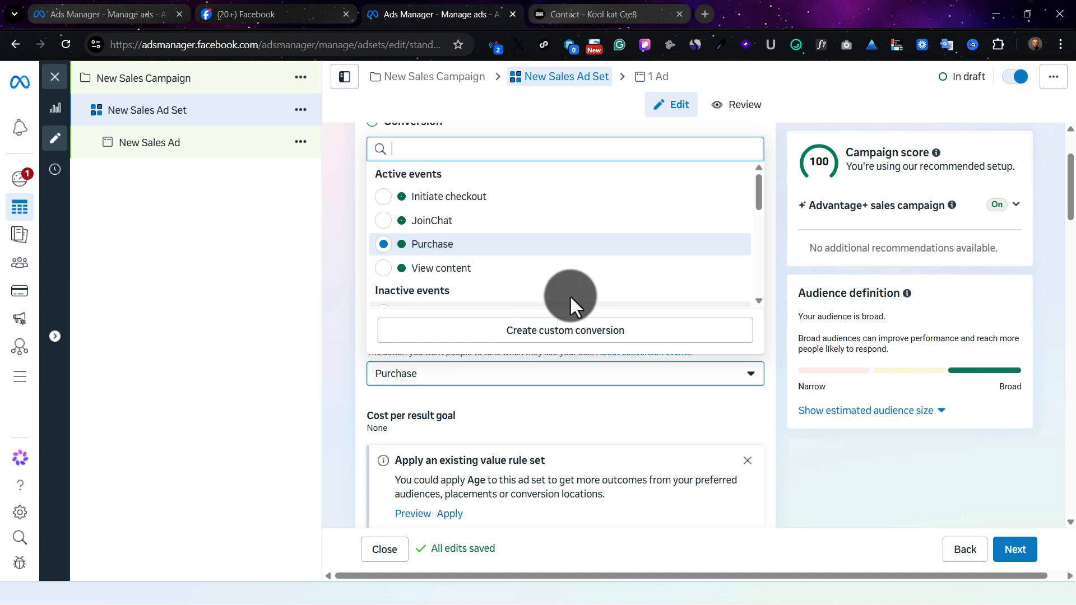
{"action": "scroll", "coordinate": [569, 291], "scroll_direction": "down", "scroll_amount": 3}
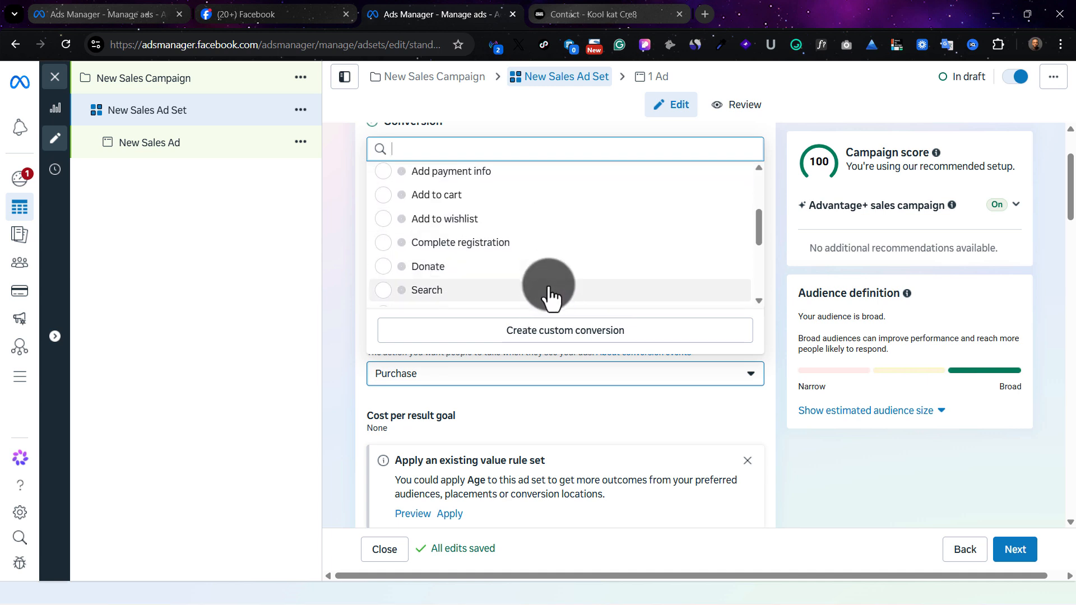
{"action": "scroll", "coordinate": [551, 277], "scroll_direction": "down", "scroll_amount": 3}
{"action": "scroll", "coordinate": [534, 290], "scroll_direction": "down", "scroll_amount": 1}
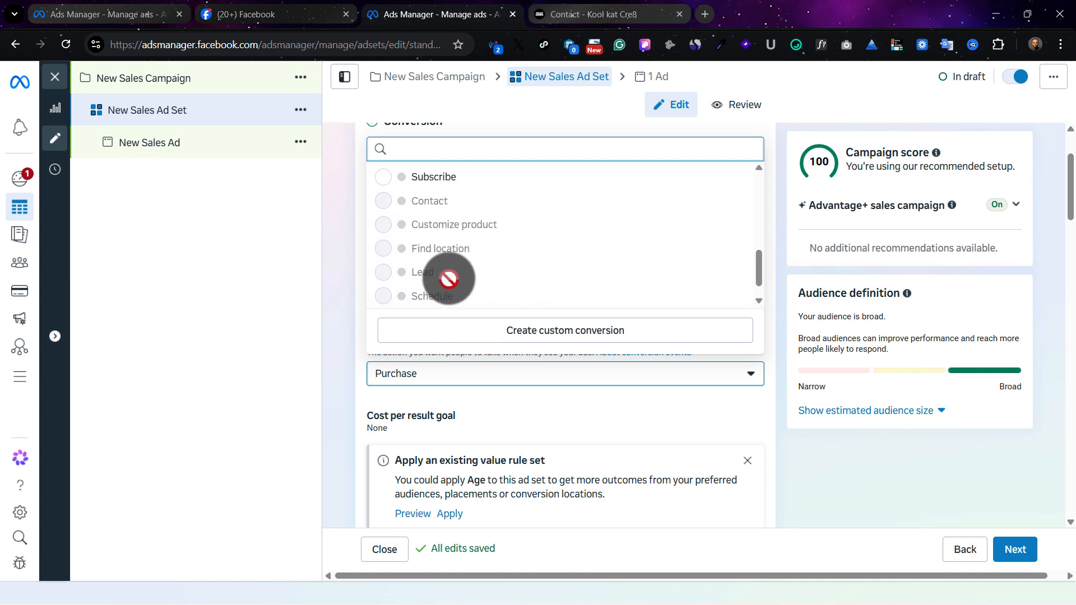
{"action": "mouse_move", "coordinate": [435, 276]}
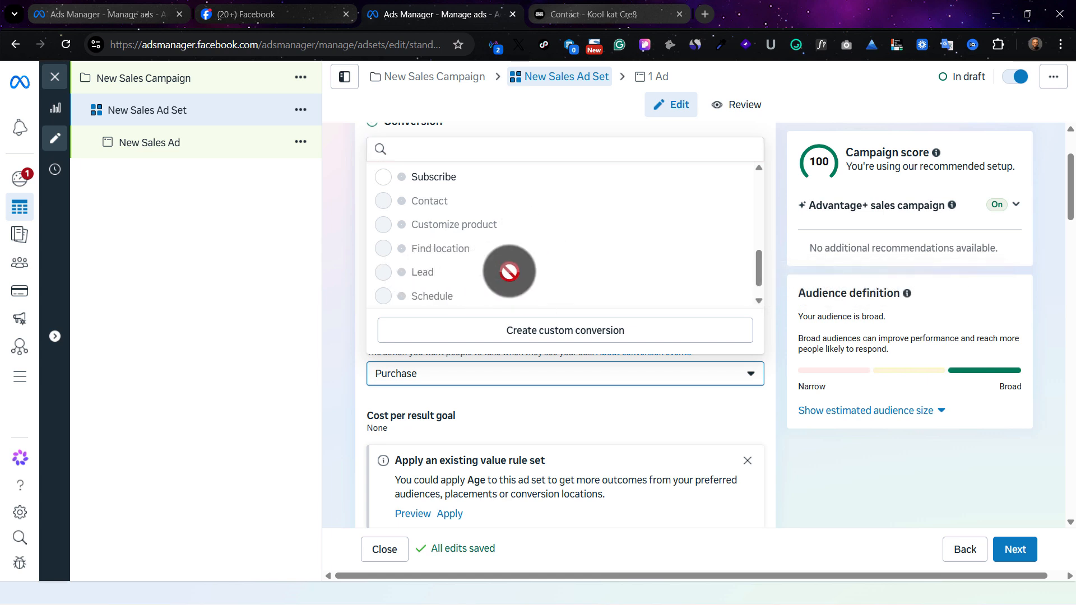
{"action": "mouse_move", "coordinate": [486, 261]}
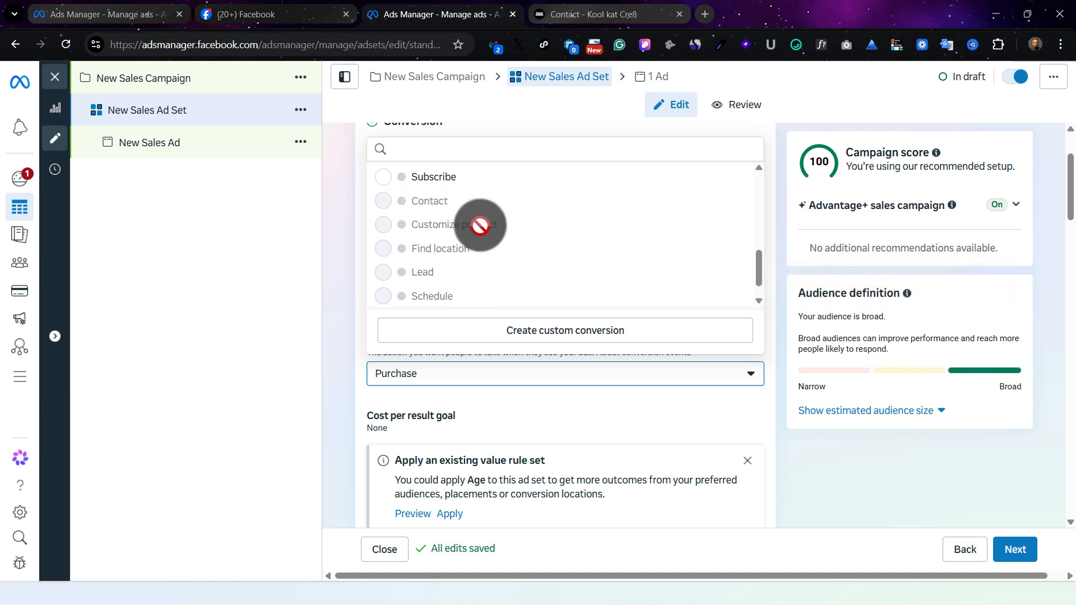
{"action": "scroll", "coordinate": [472, 234], "scroll_direction": "up", "scroll_amount": 5}
{"action": "scroll", "coordinate": [472, 234], "scroll_direction": "up", "scroll_amount": 3}
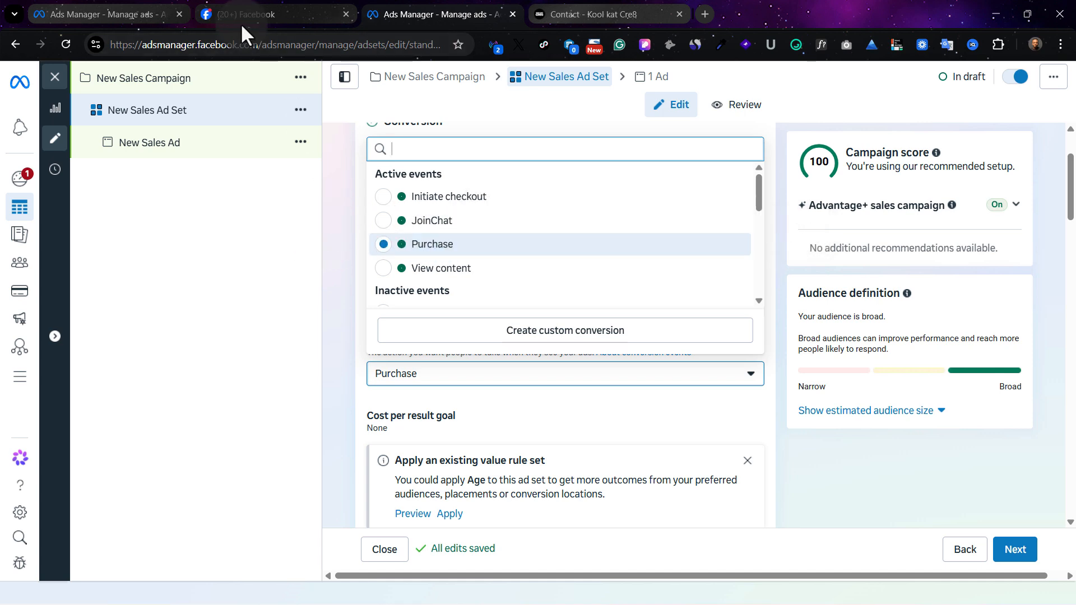
Return to the Example account's sales ad set and close its editor without publishing the draft.
{"action": "left_click", "coordinate": [255, 14]}
{"action": "left_click", "coordinate": [114, 14]}
{"action": "left_click", "coordinate": [596, 353]}
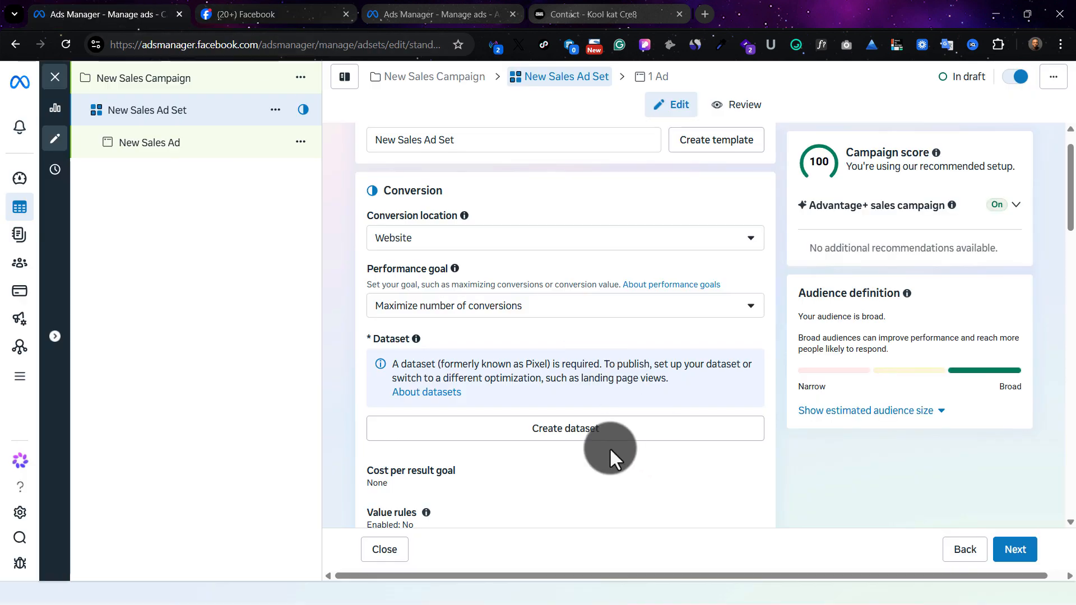
{"action": "left_click", "coordinate": [57, 78]}
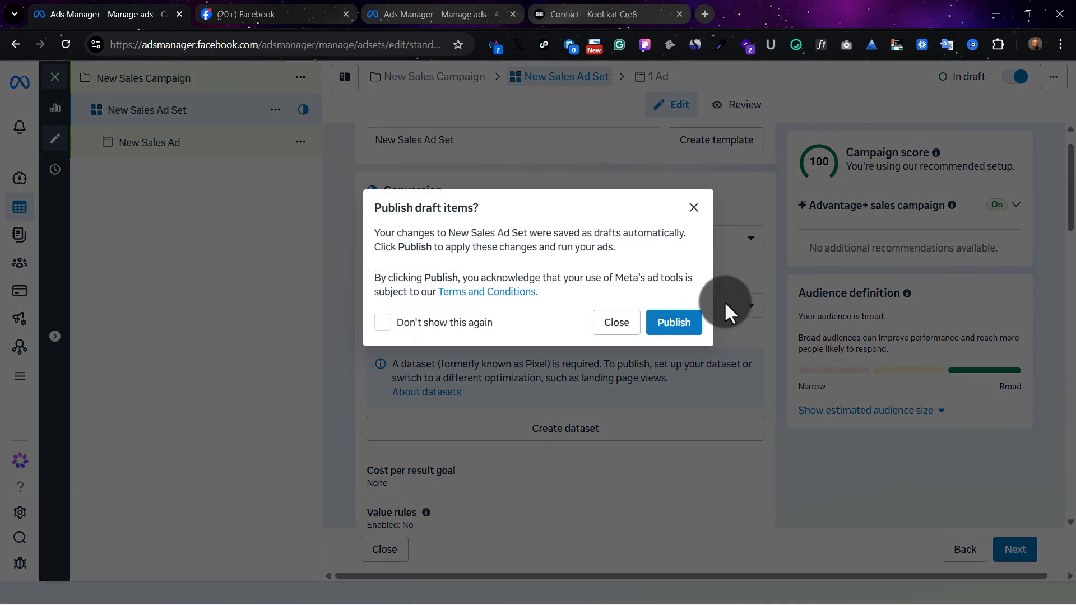
{"action": "left_click", "coordinate": [619, 323]}
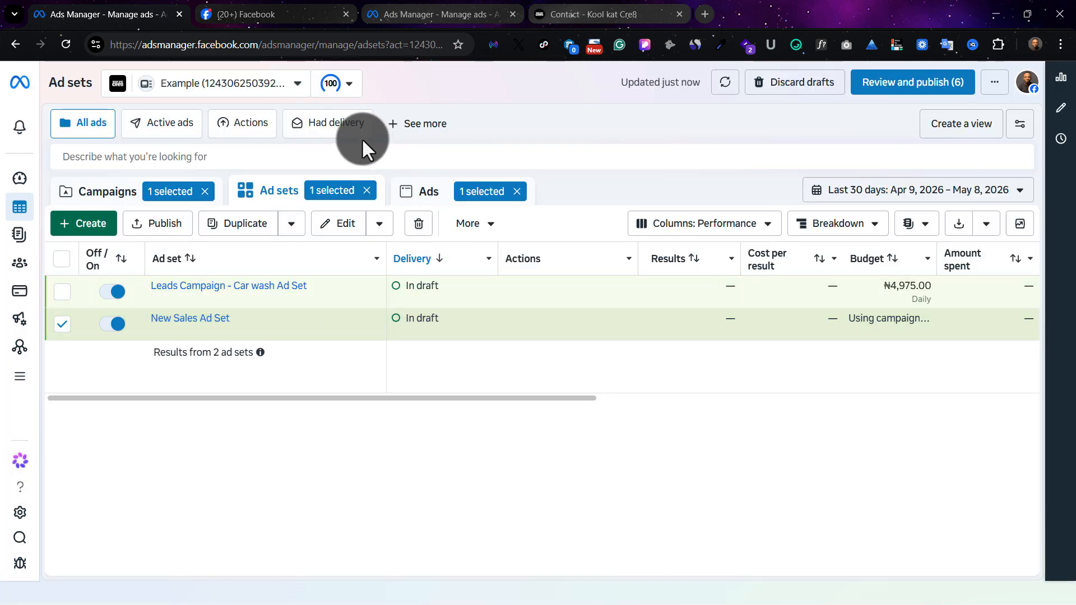